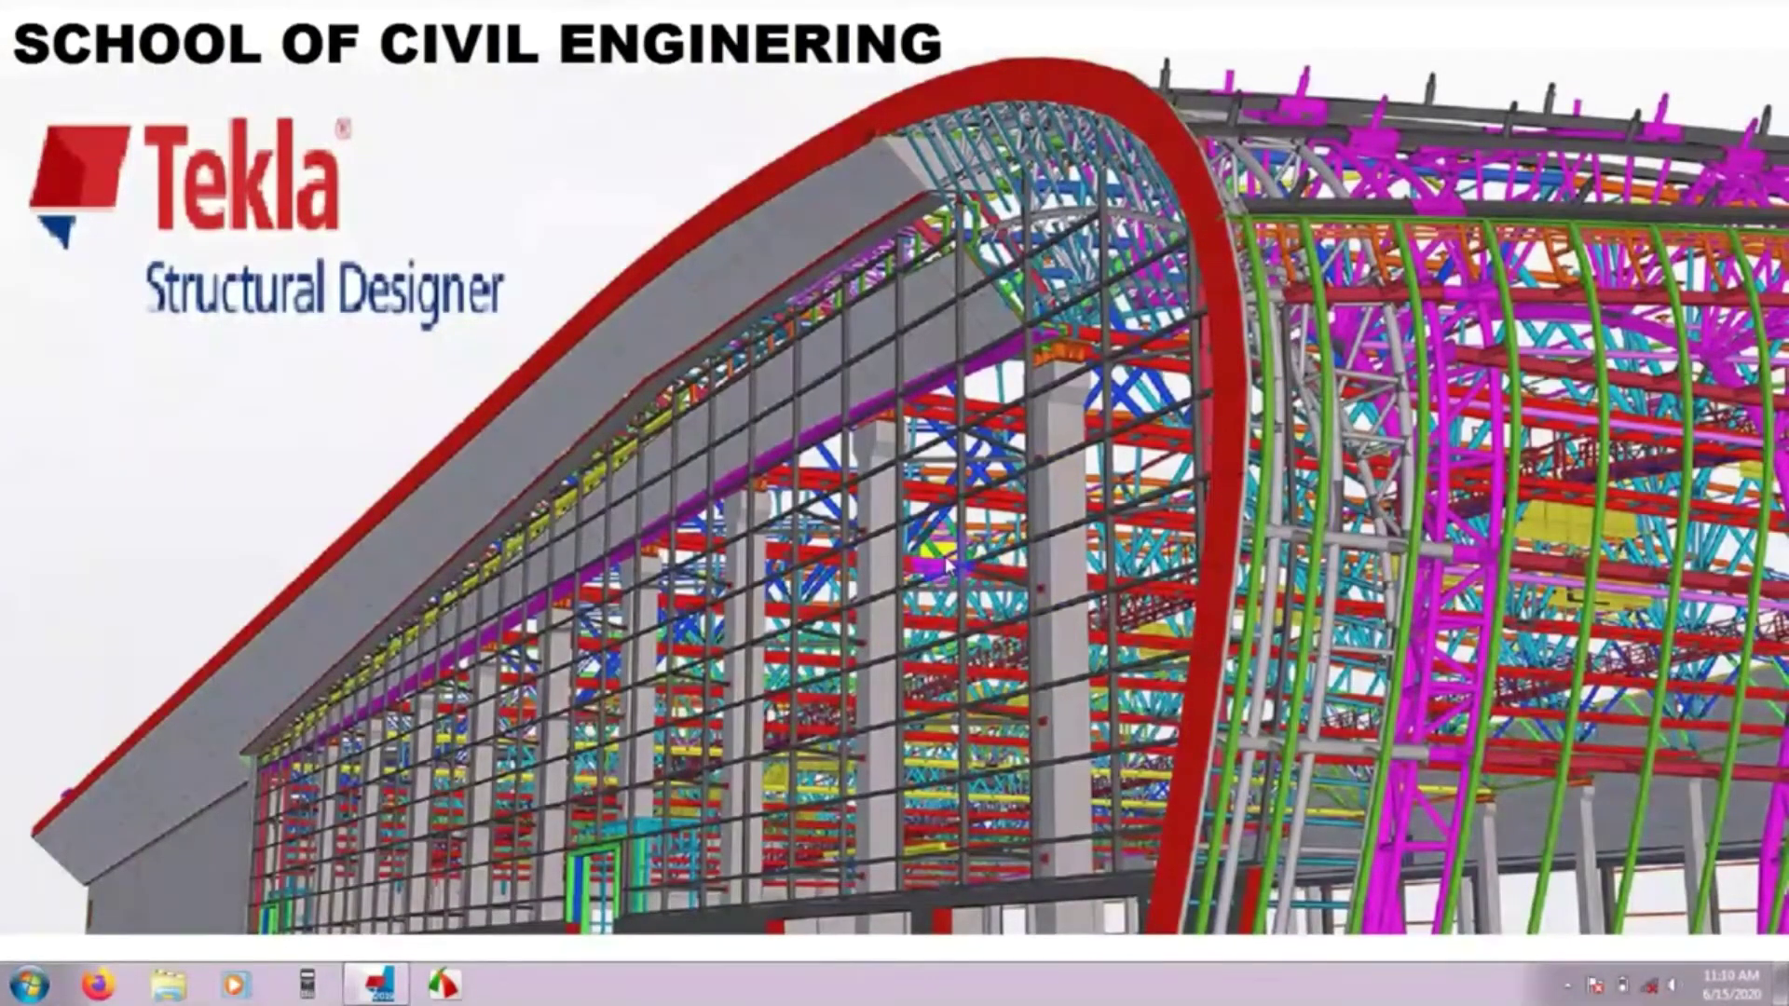
Switch to Tekla Structural Designer and open the 2D plan view of level St. 5 (5TH FLOOR).
{"action": "left_click", "coordinate": [382, 995]}
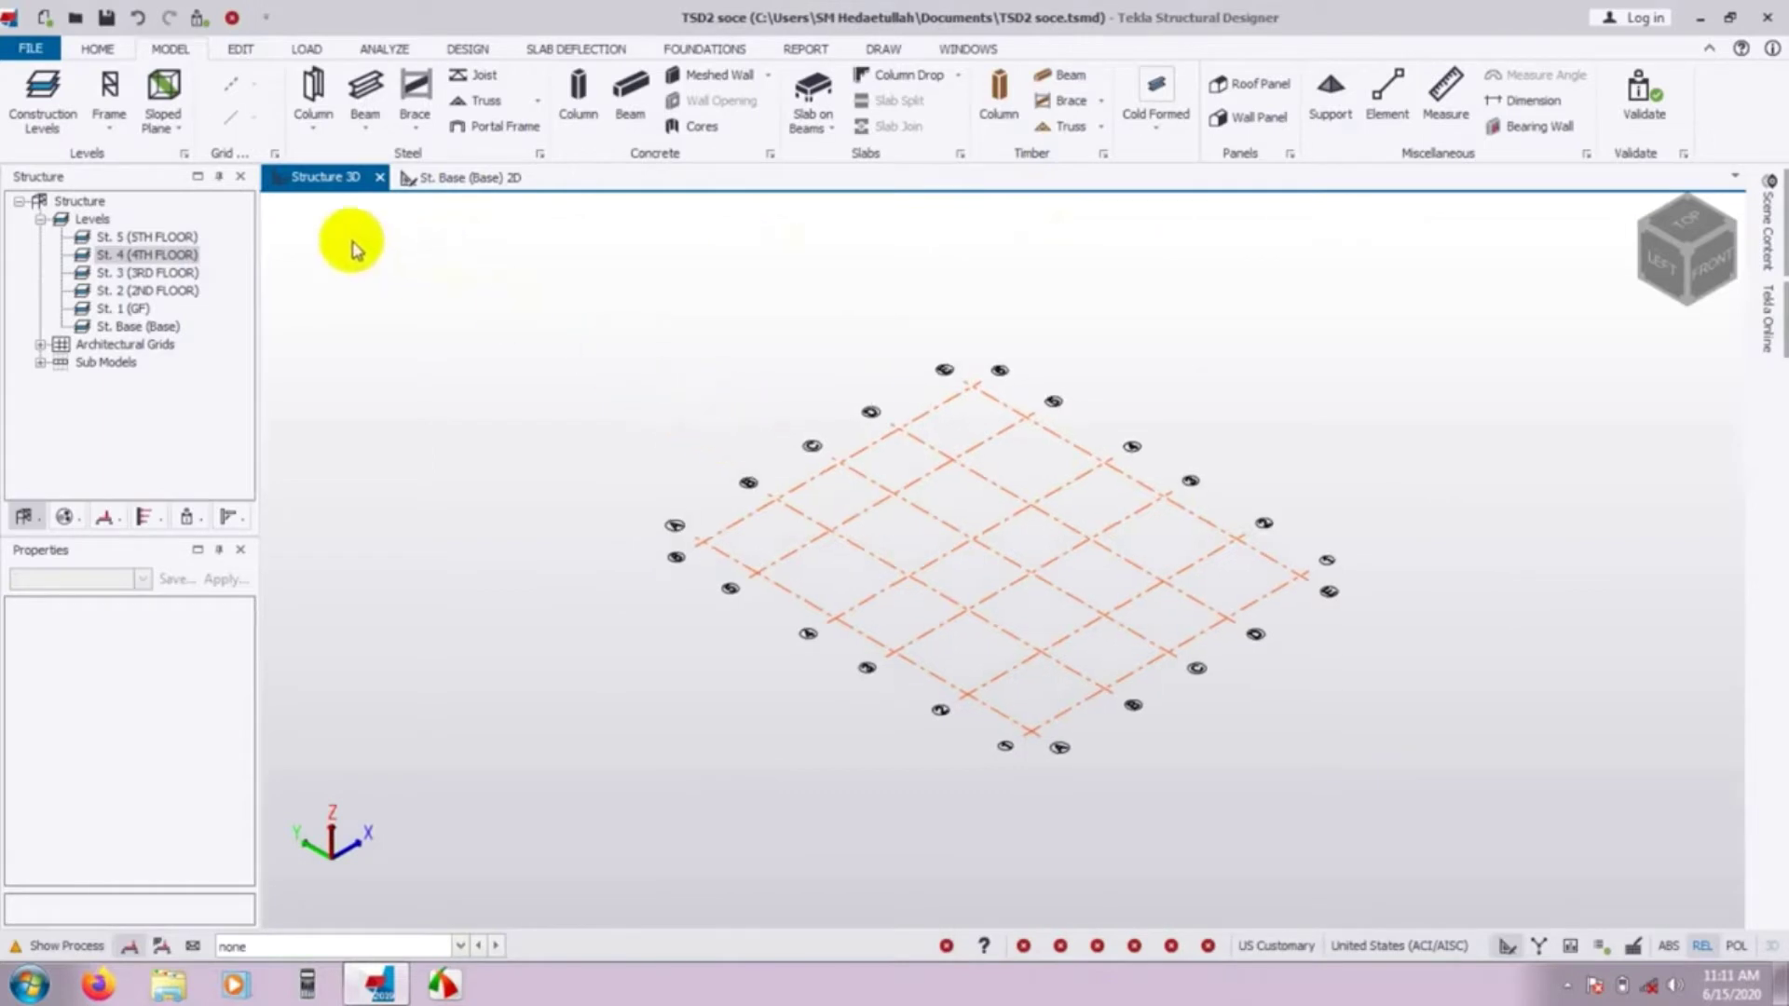
{"action": "left_click", "coordinate": [158, 238]}
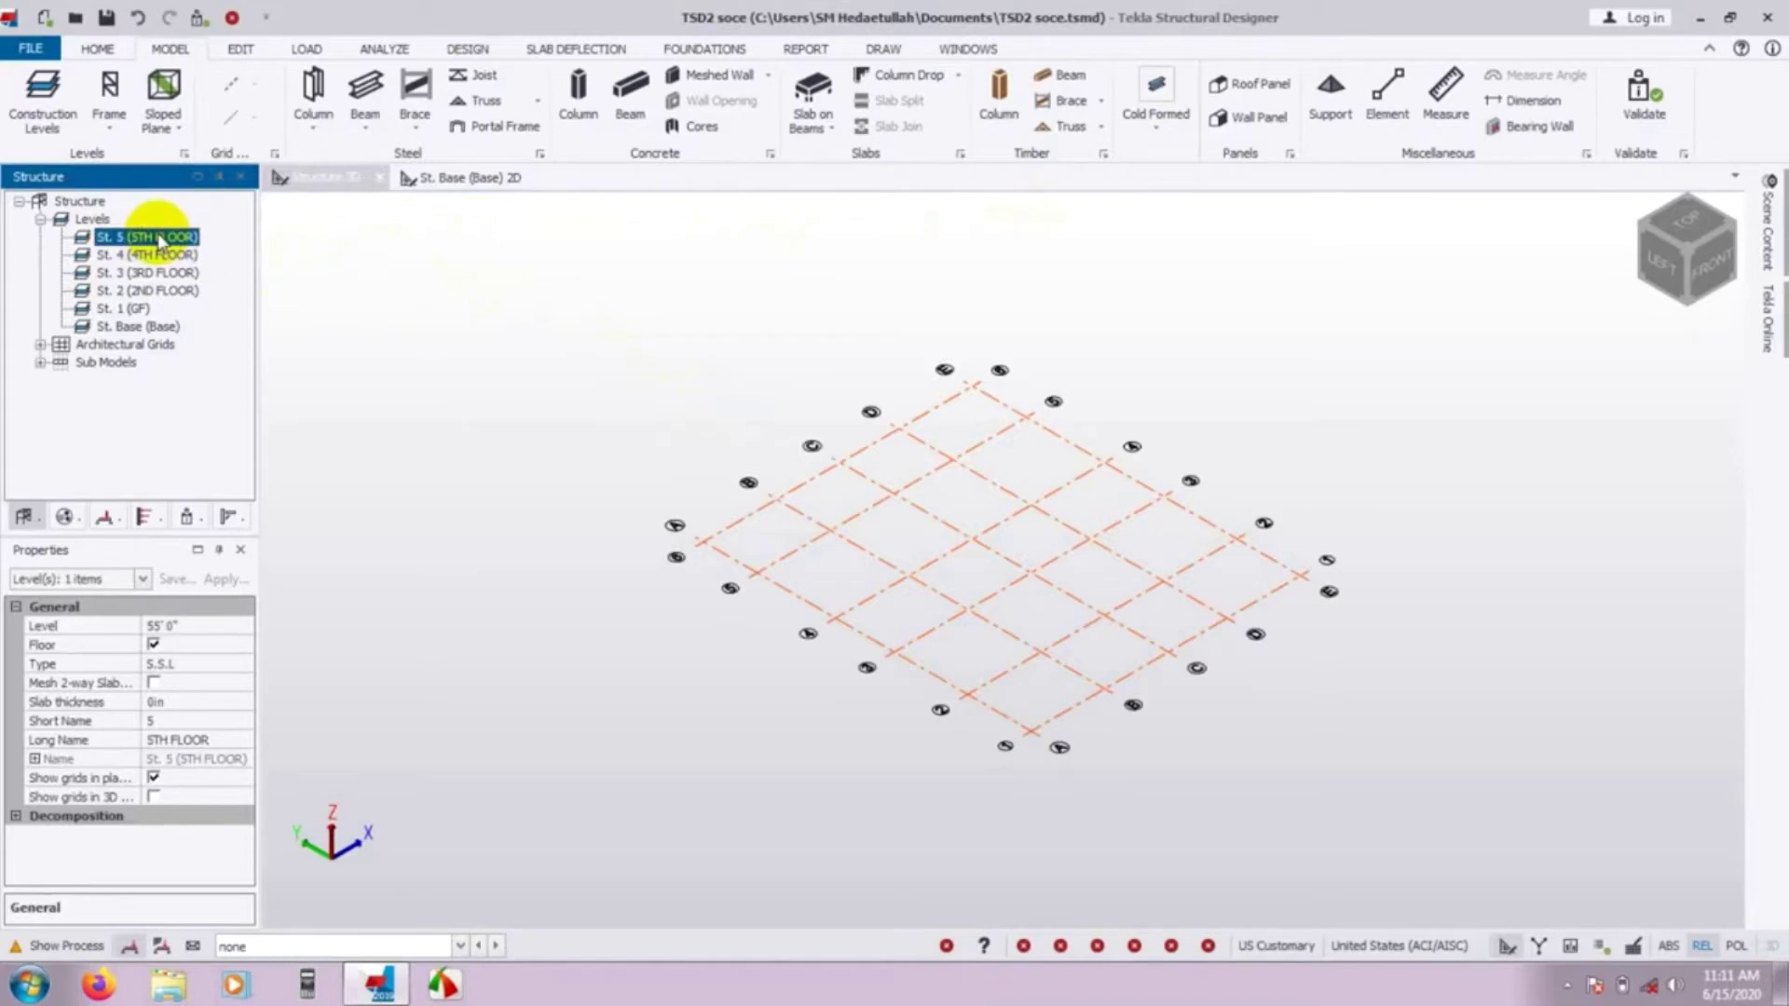
{"action": "left_click", "coordinate": [138, 240]}
{"action": "double_click", "coordinate": [137, 239]}
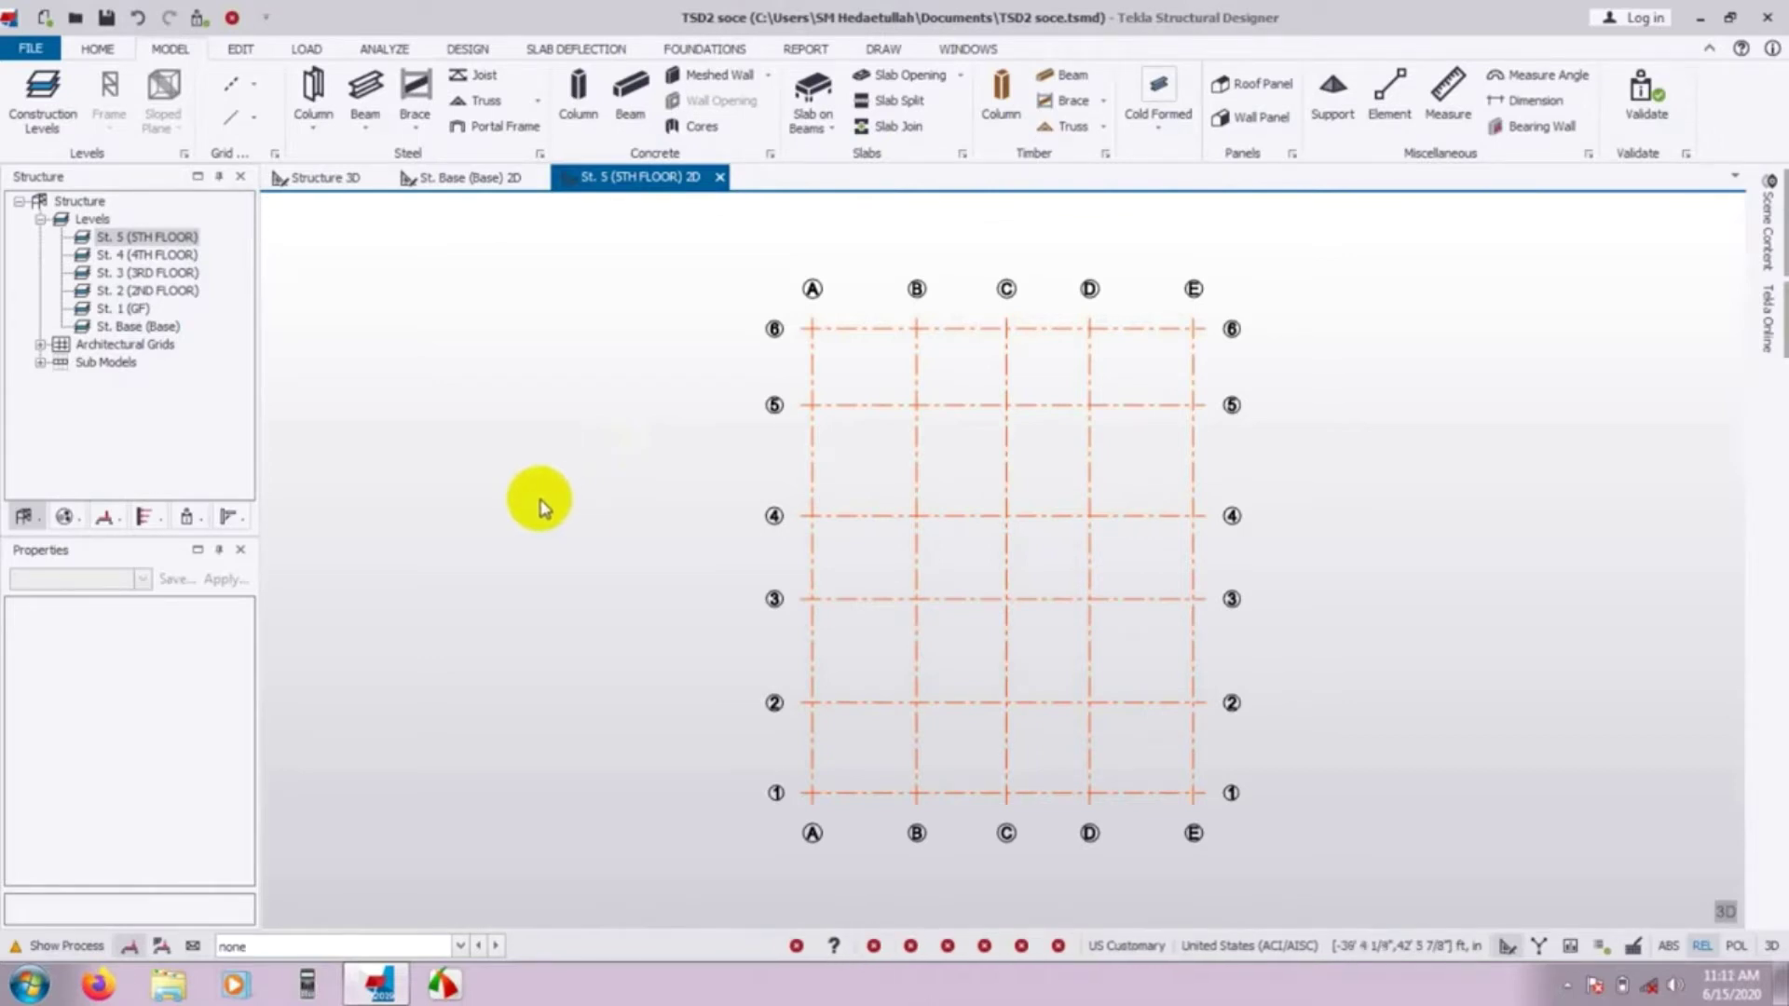
Start a timber column with its base level at St. Base (Base) and top level at St. 5 (5TH FLOOR).
{"action": "left_click", "coordinate": [994, 104]}
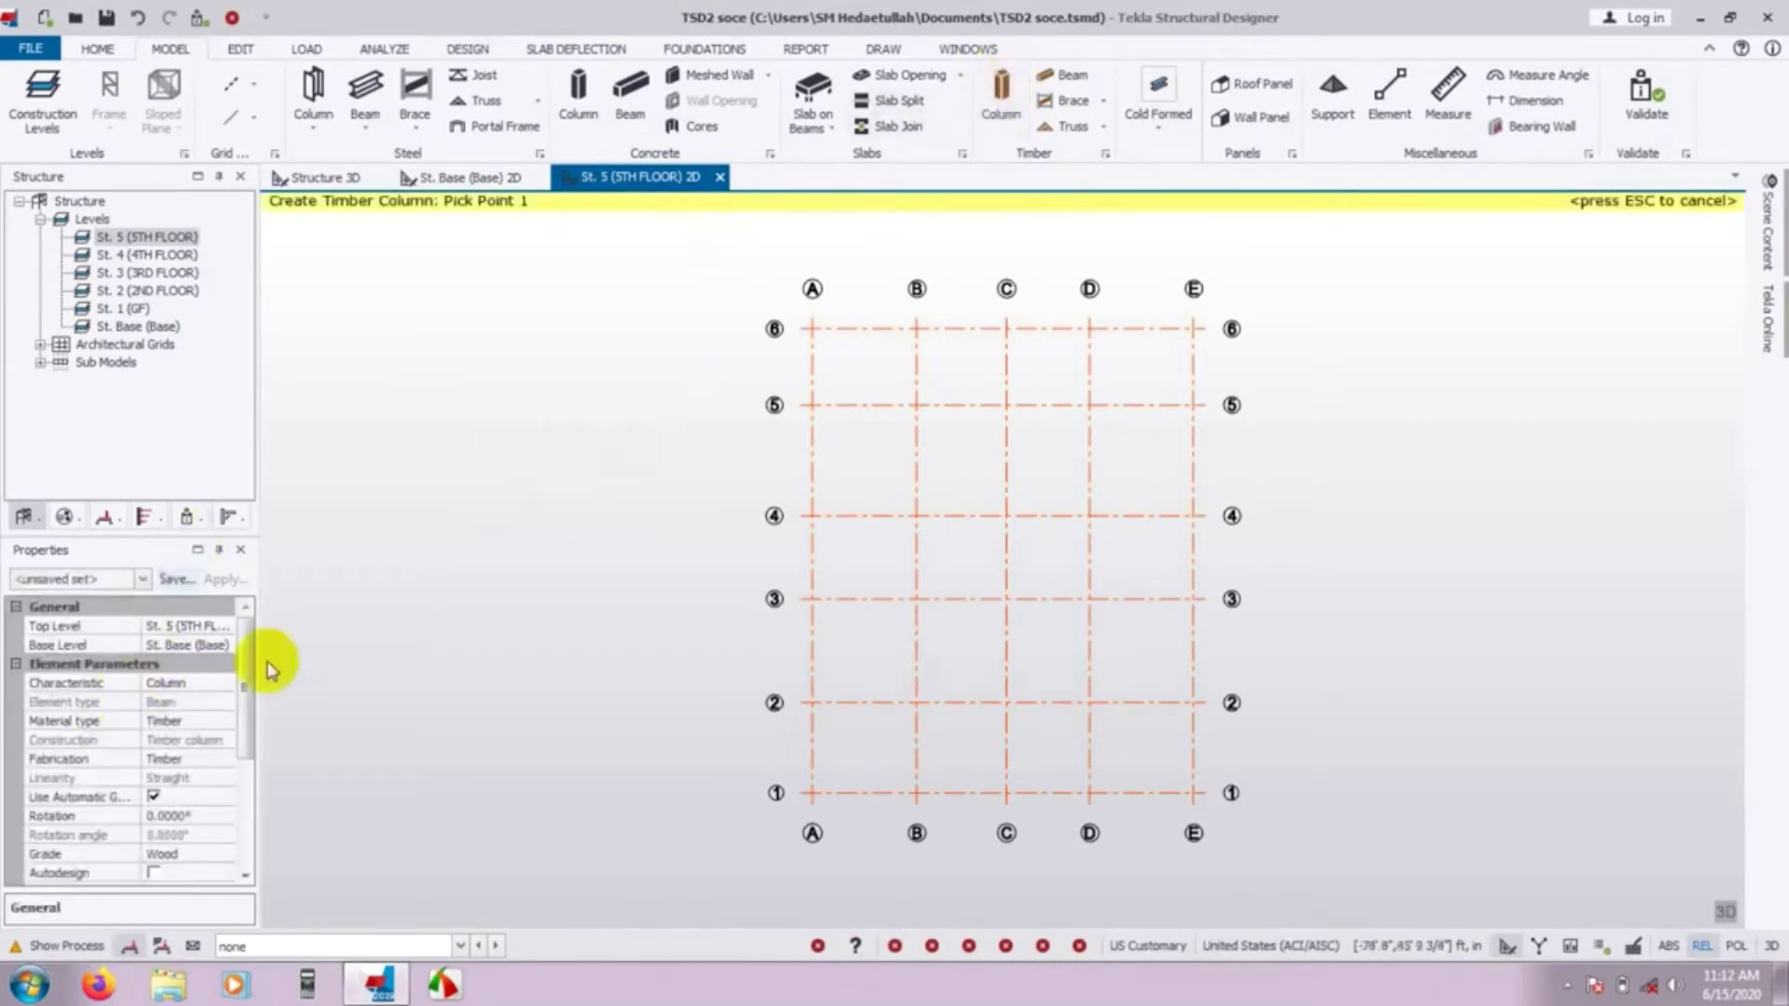
{"action": "mouse_move", "coordinate": [252, 647]}
{"action": "left_mouse_down"}
{"action": "mouse_move", "coordinate": [239, 810]}
{"action": "mouse_move", "coordinate": [245, 641]}
{"action": "left_mouse_up"}
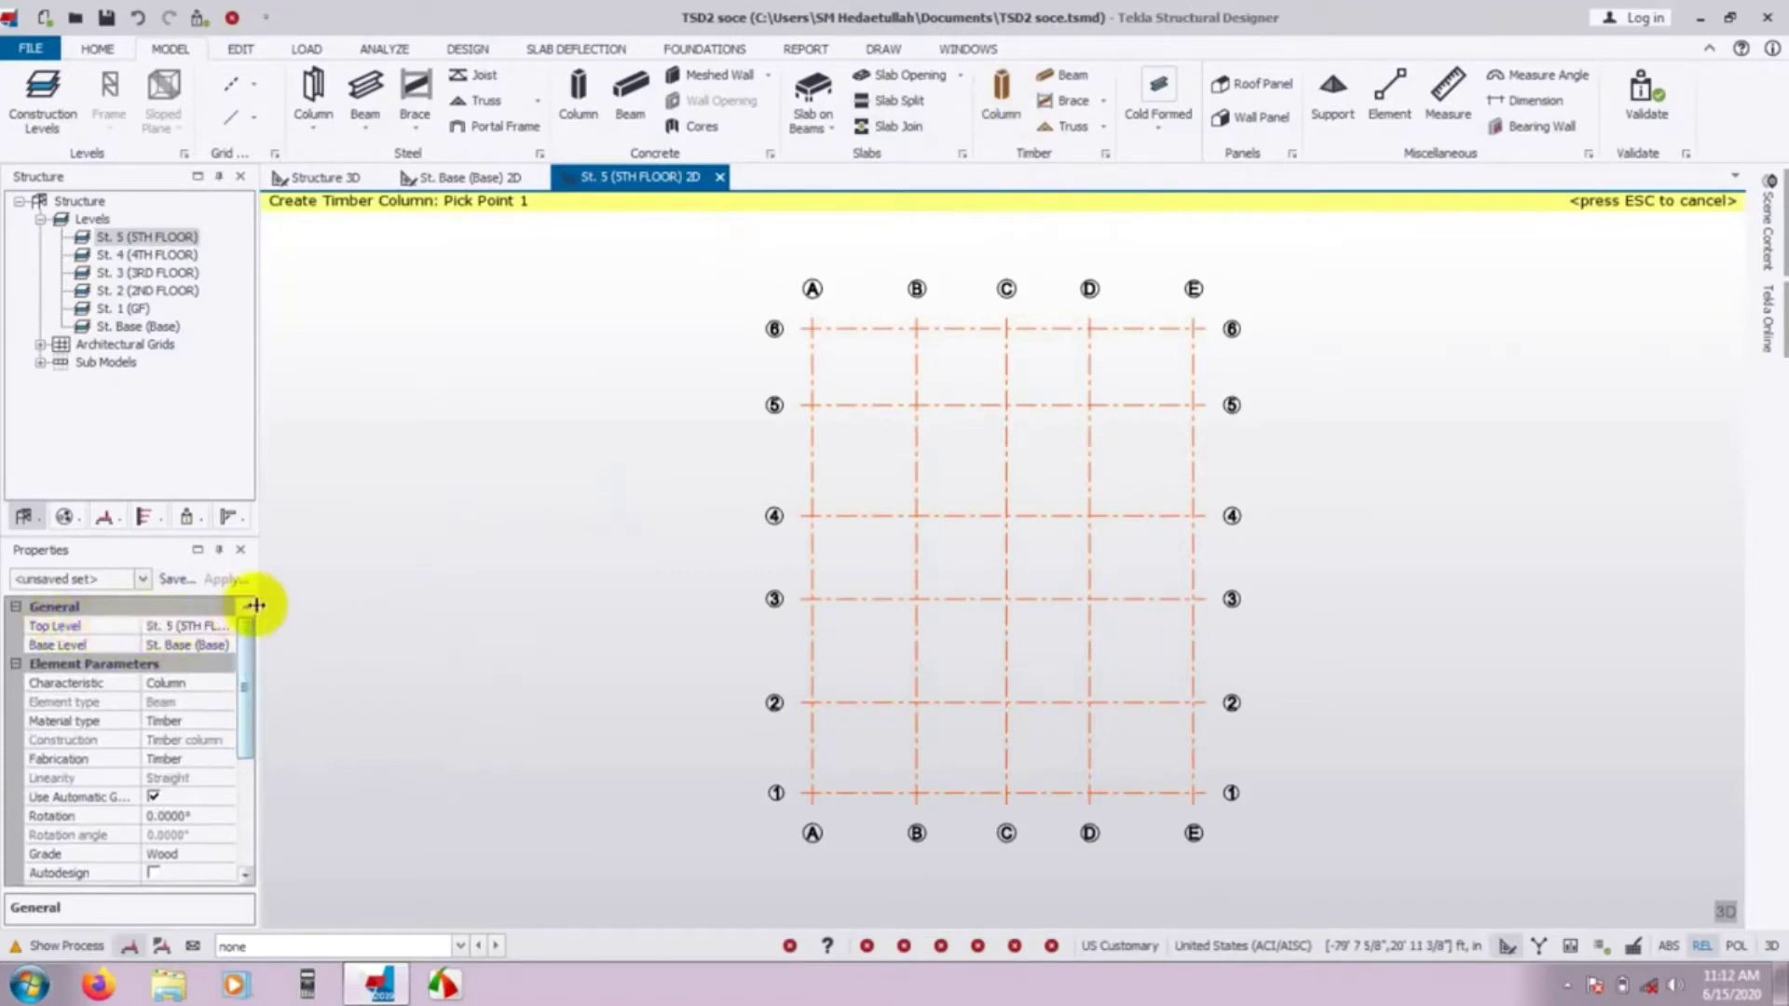
{"action": "left_click_drag", "start_coordinate": [259, 606], "coordinate": [294, 606]}
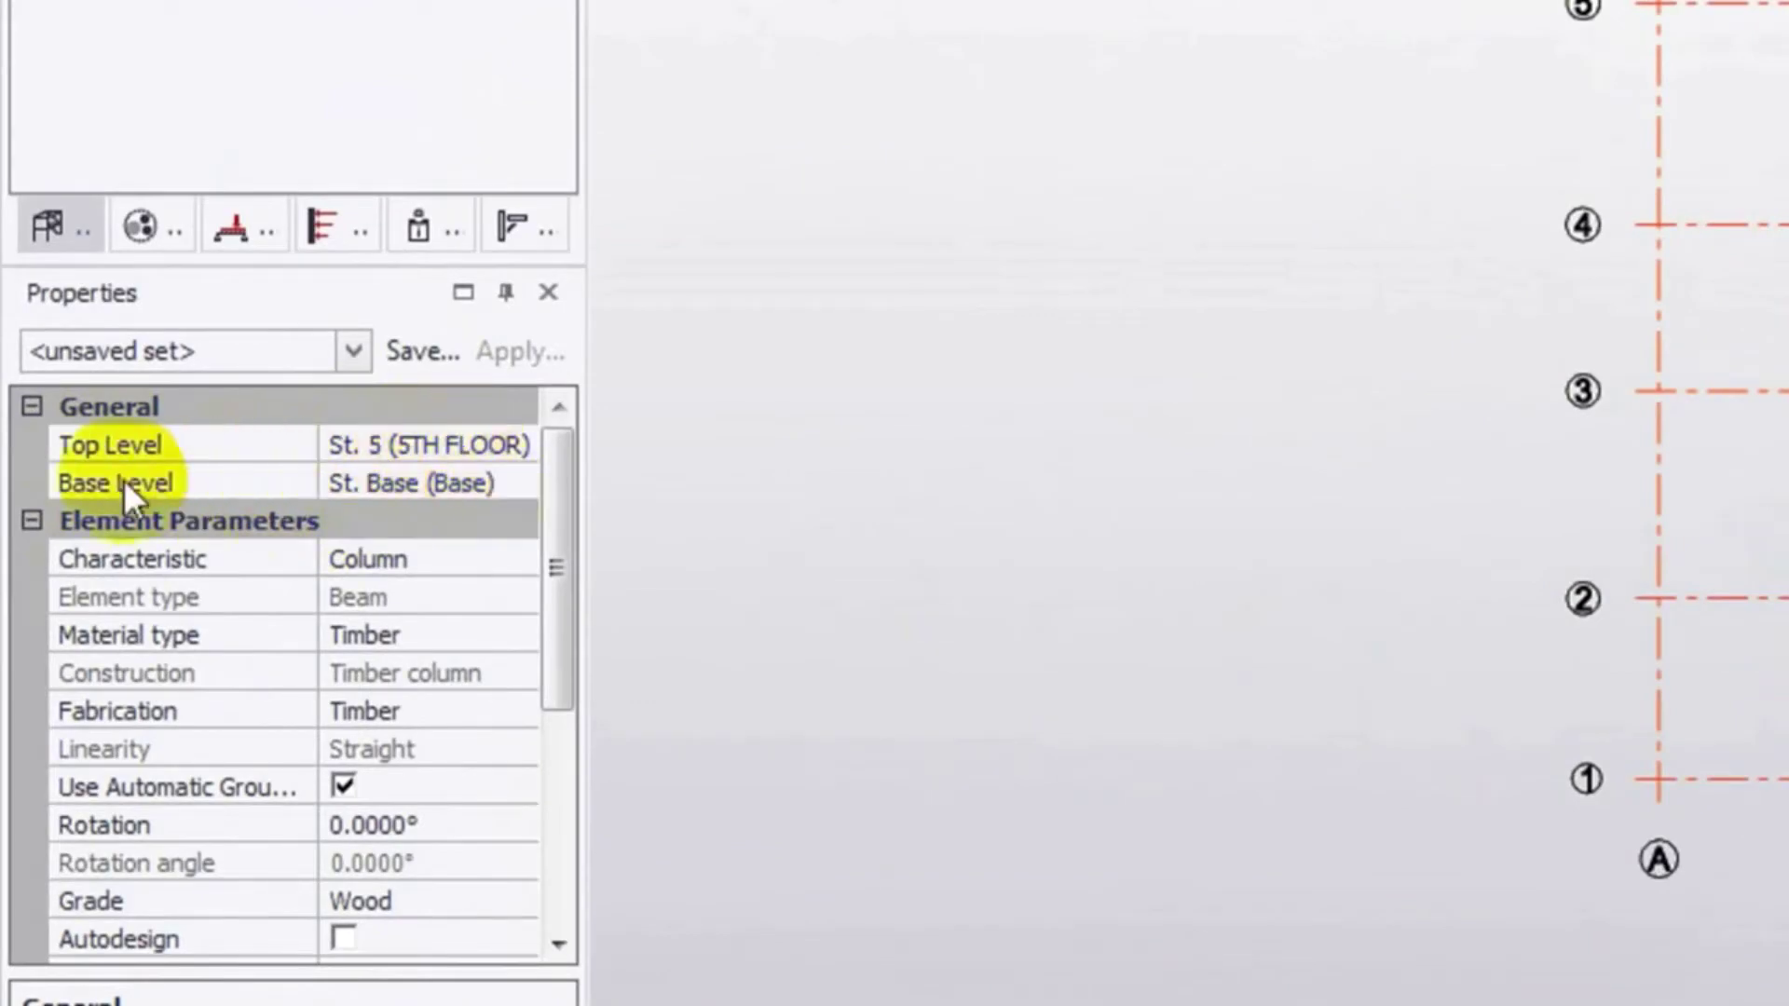
{"action": "left_click", "coordinate": [533, 488]}
{"action": "left_click", "coordinate": [518, 482]}
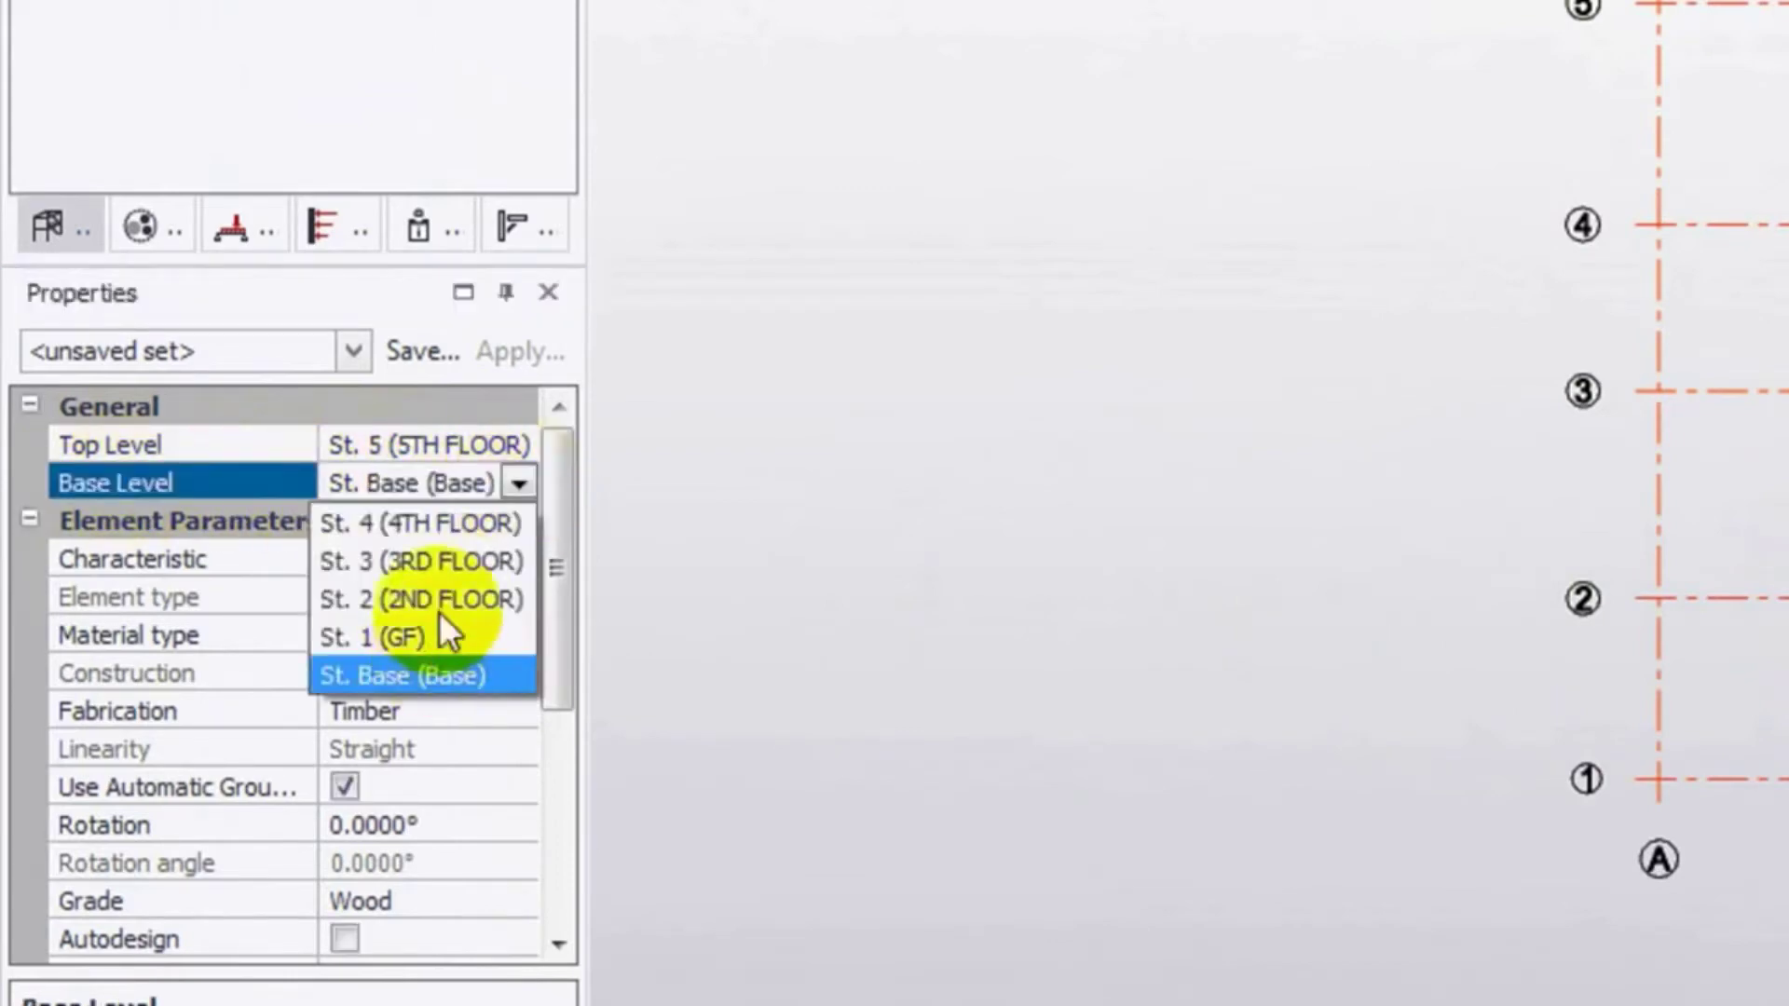
{"action": "left_click", "coordinate": [399, 675]}
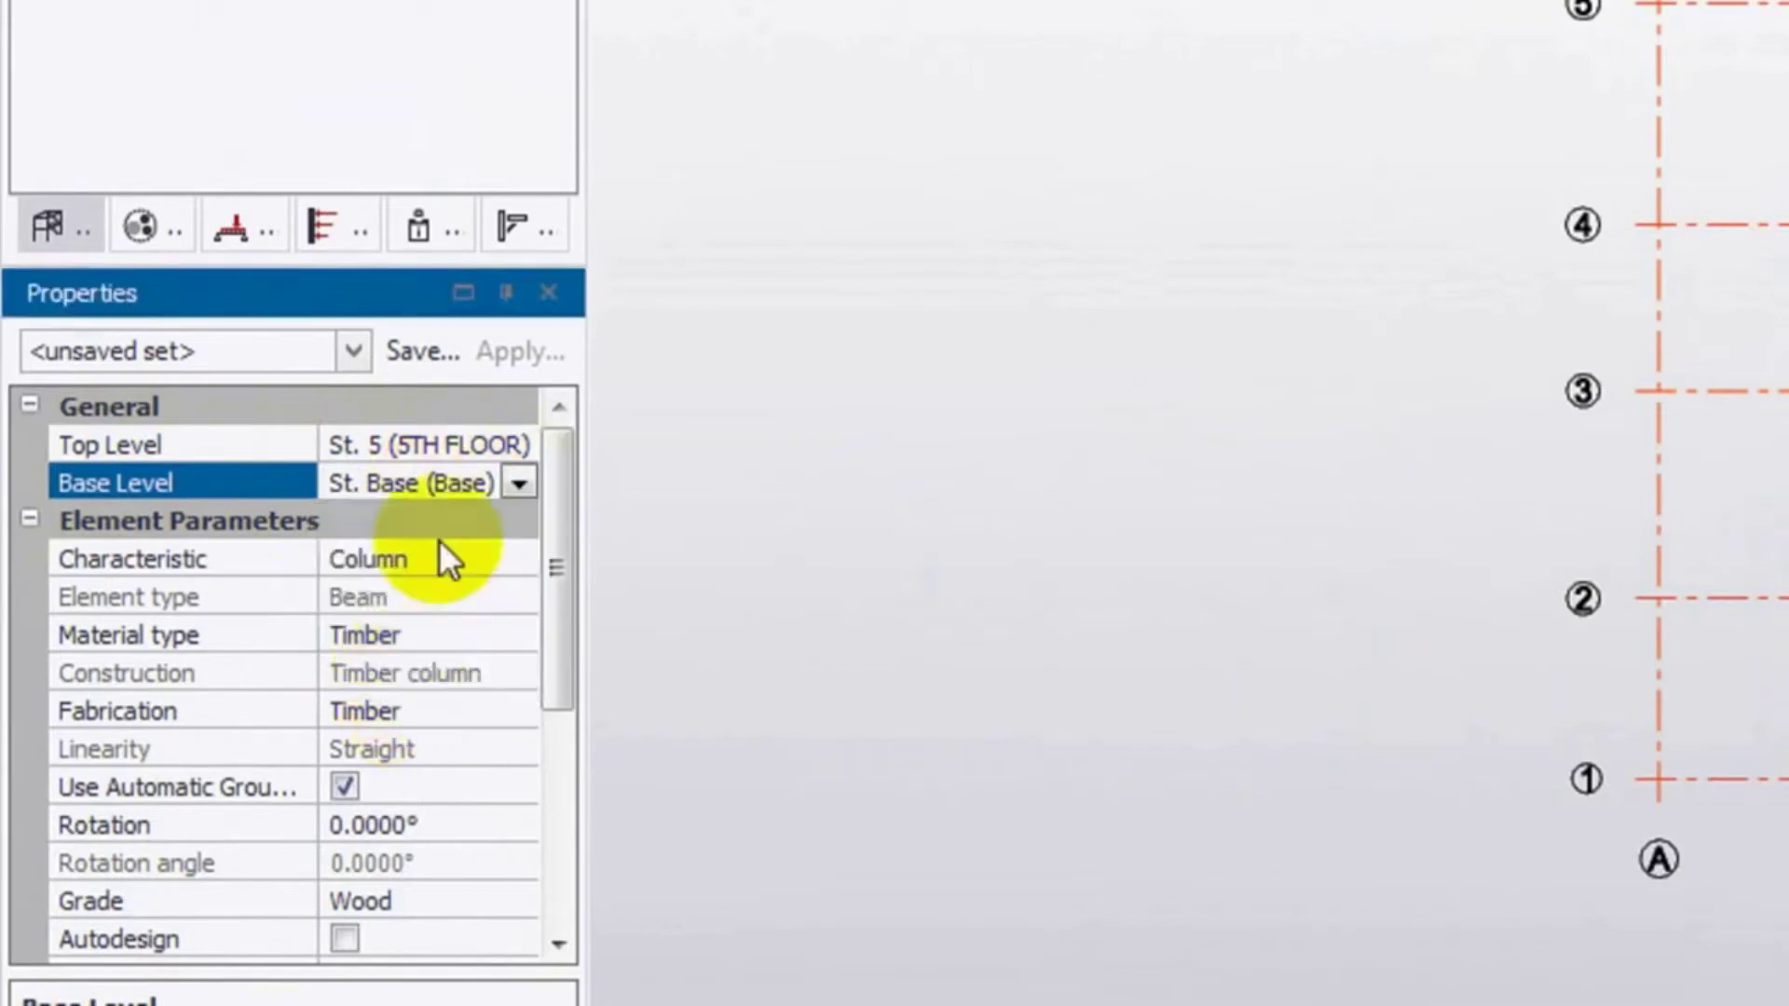
{"action": "left_click", "coordinate": [403, 440]}
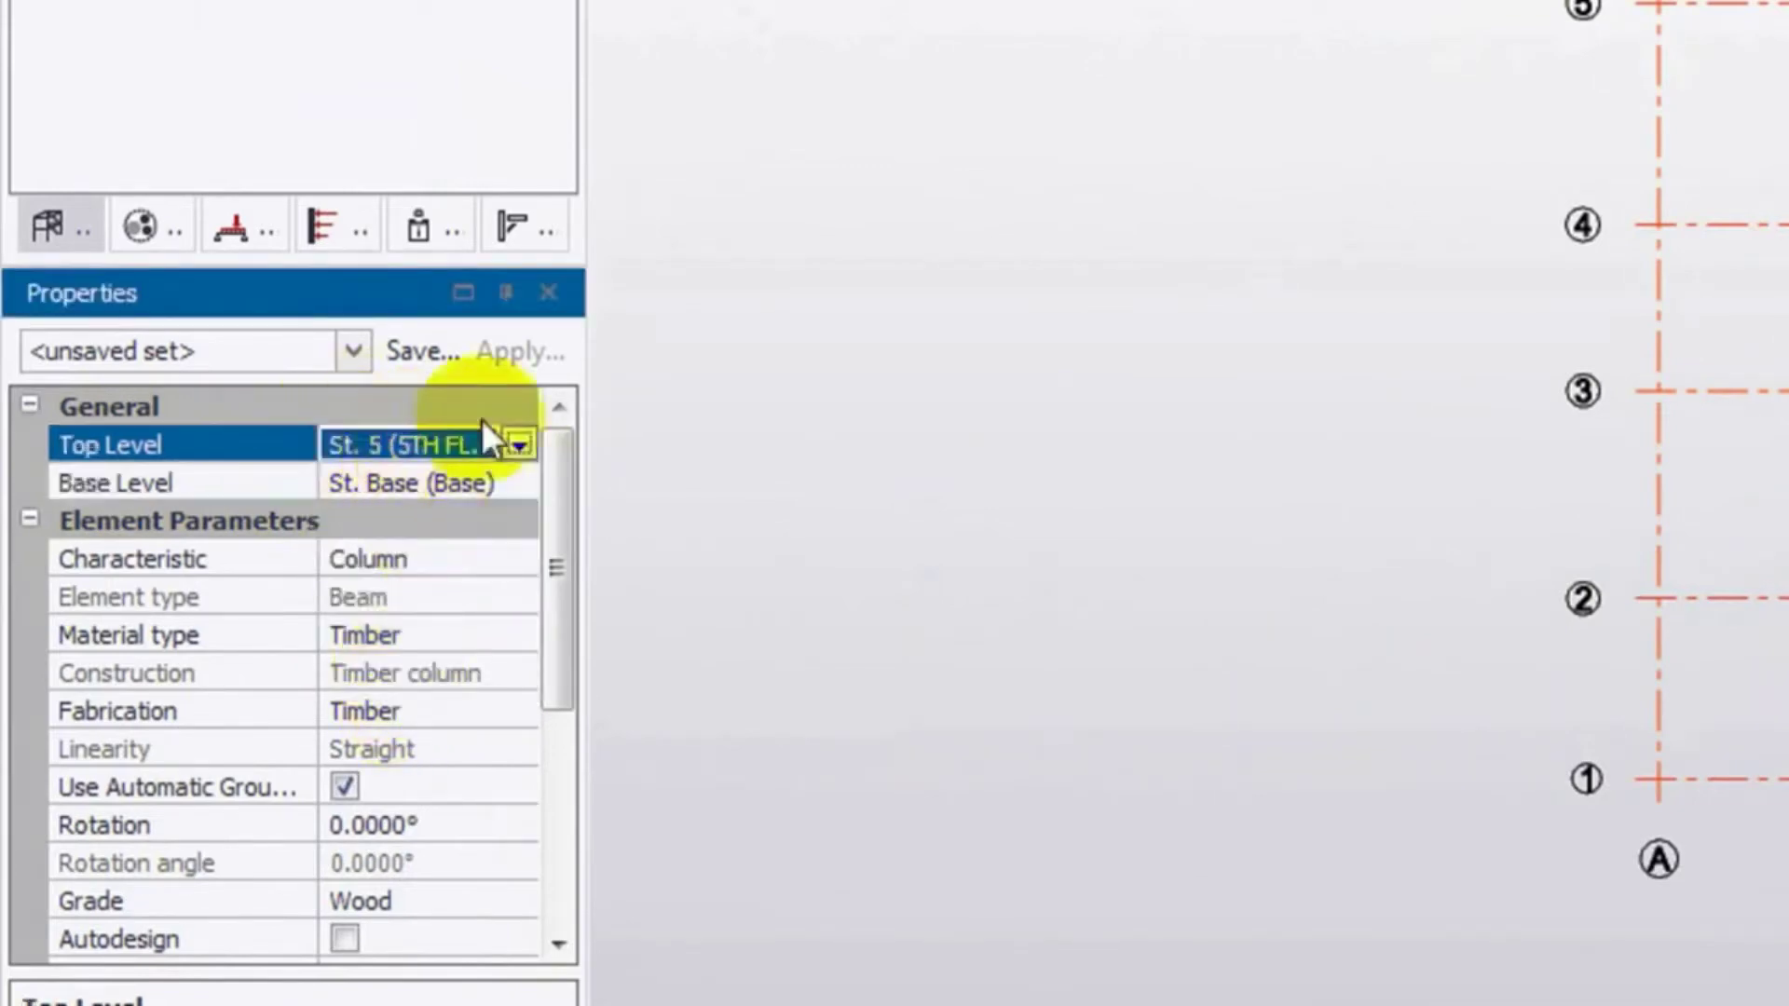
{"action": "left_click", "coordinate": [557, 503]}
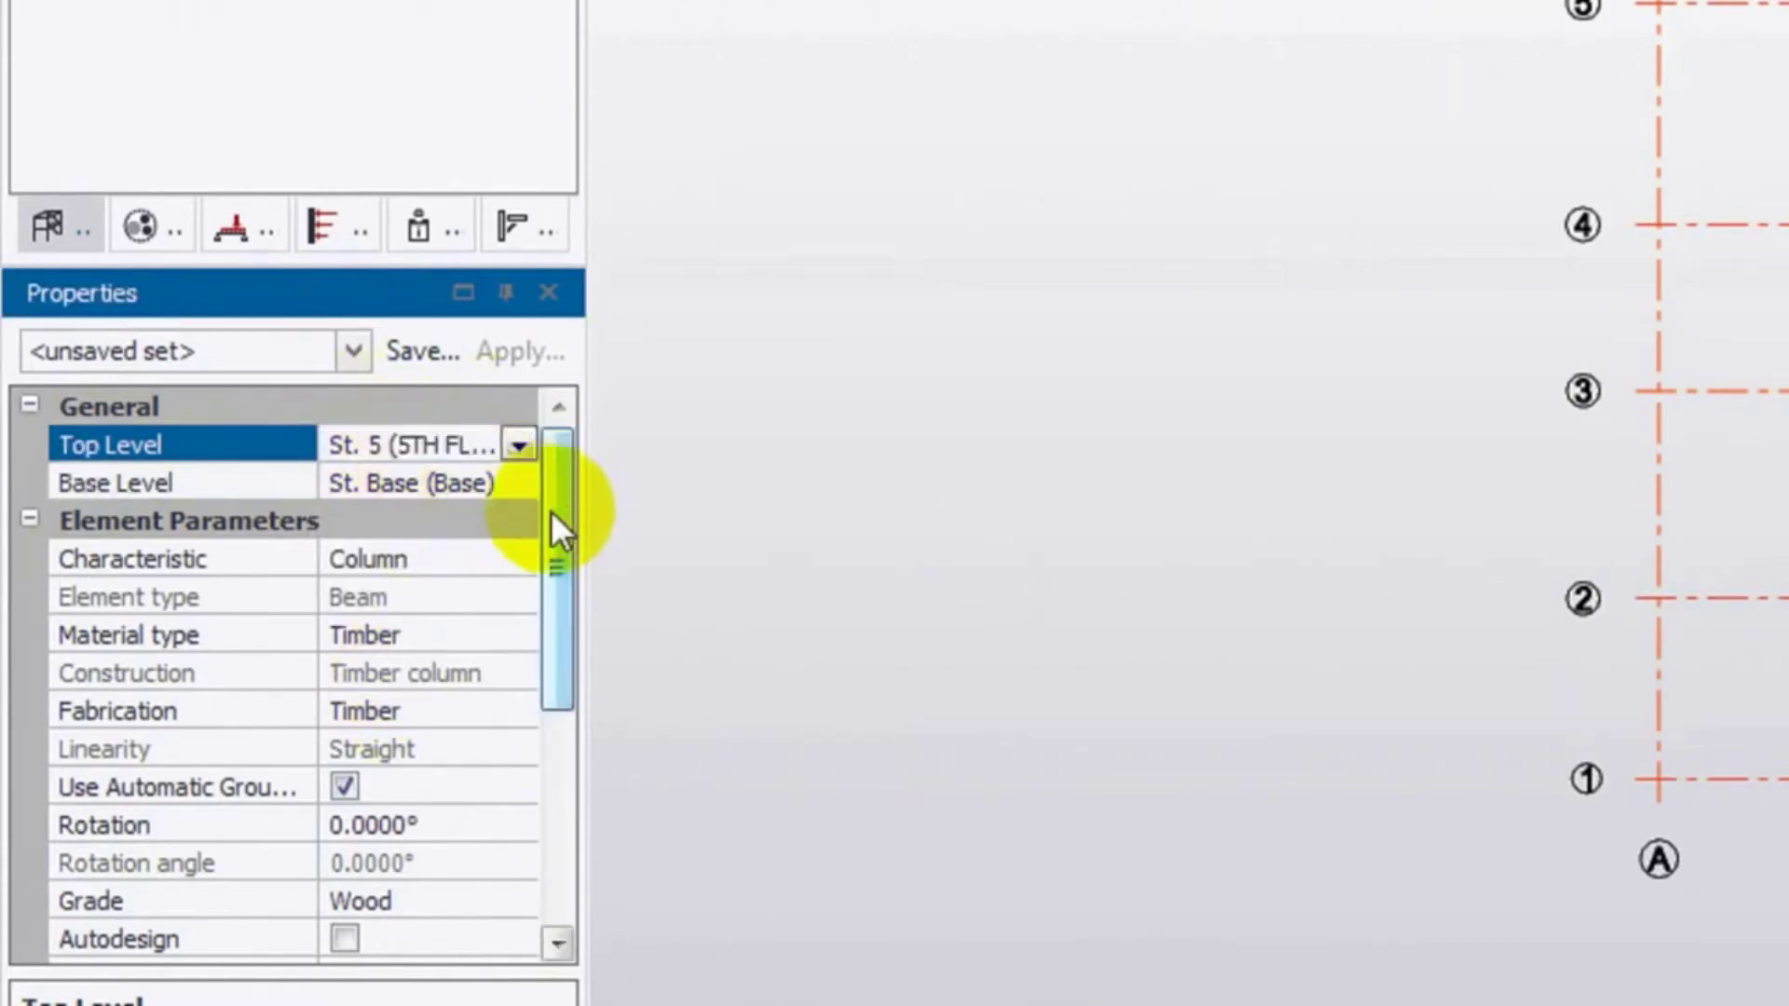
Set the new column's characteristic to Column and its material type to Concrete.
{"action": "left_click", "coordinate": [391, 561]}
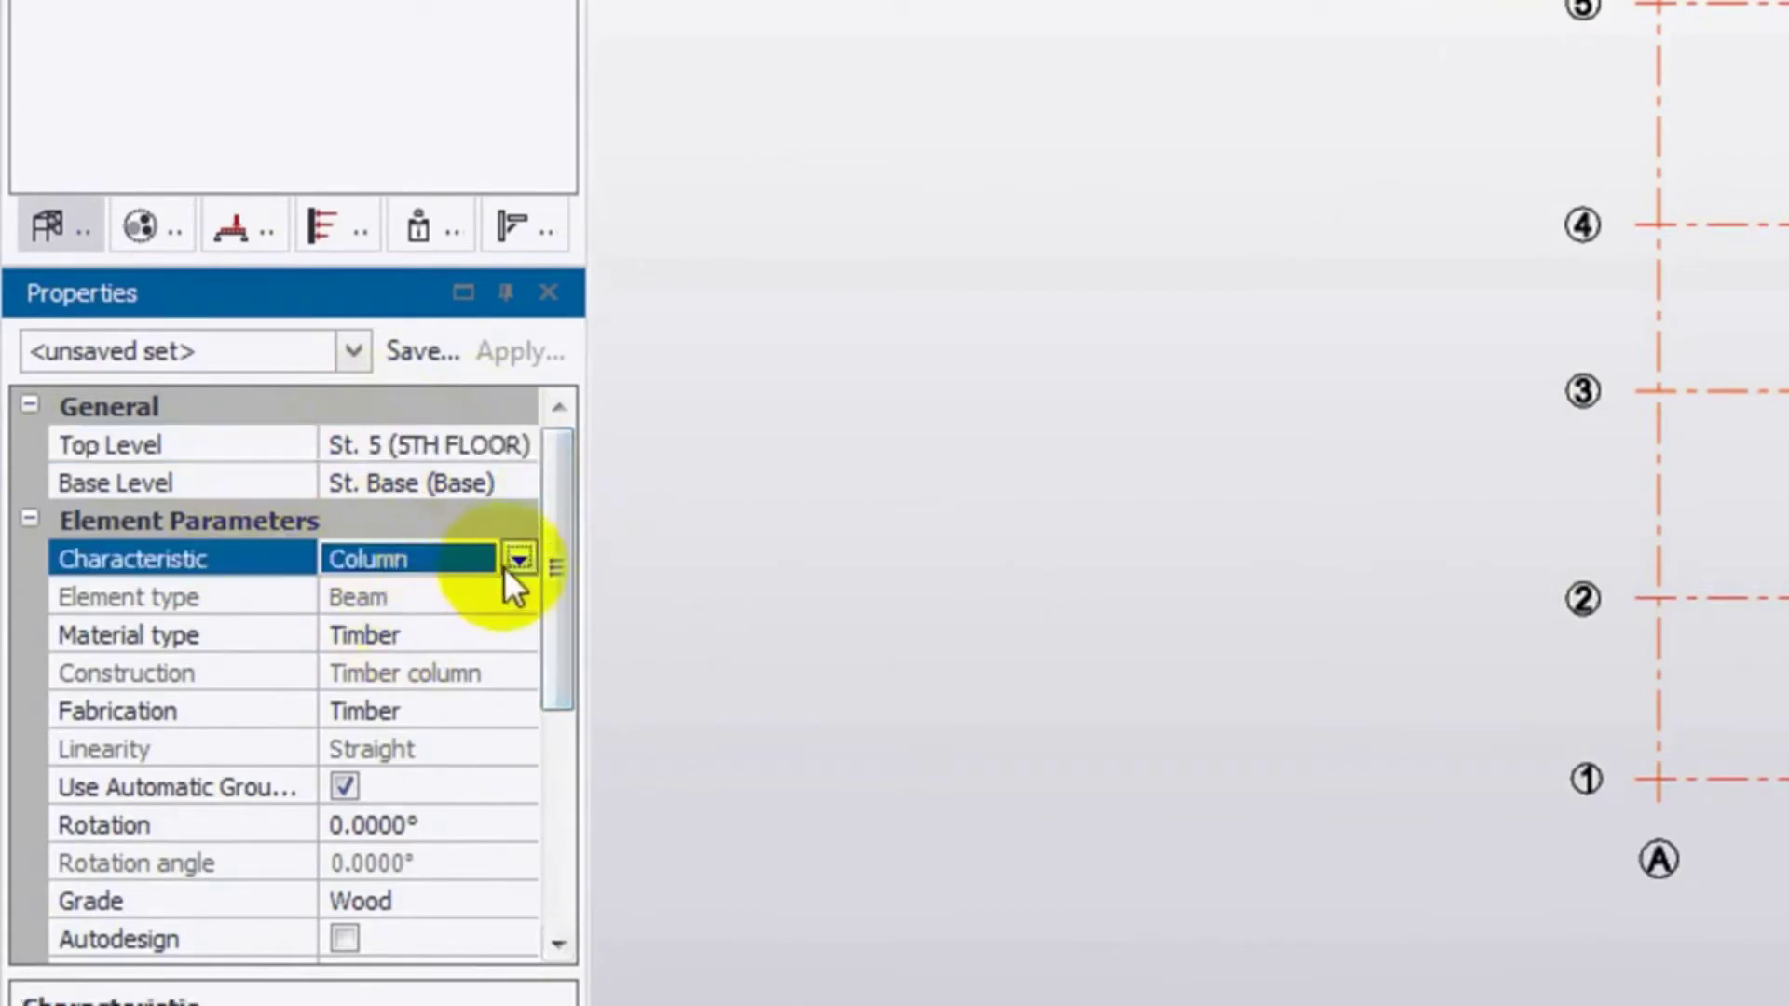
{"action": "left_click", "coordinate": [518, 561]}
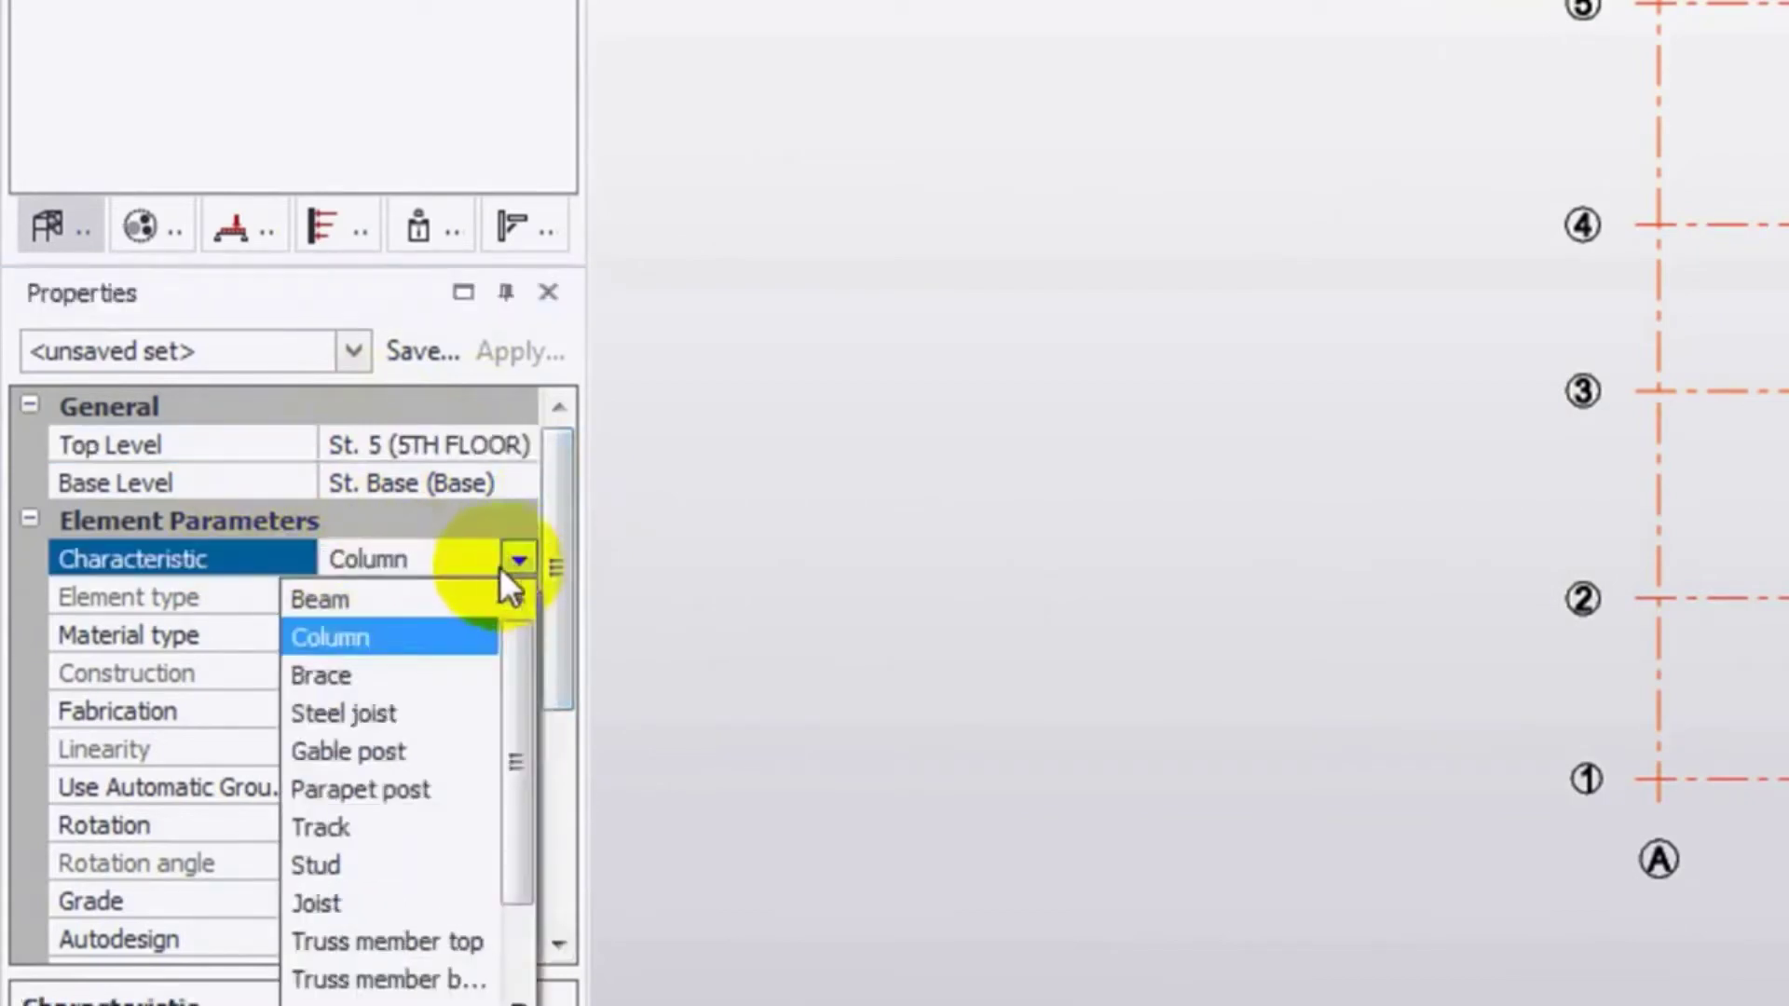
{"action": "left_click", "coordinate": [335, 637]}
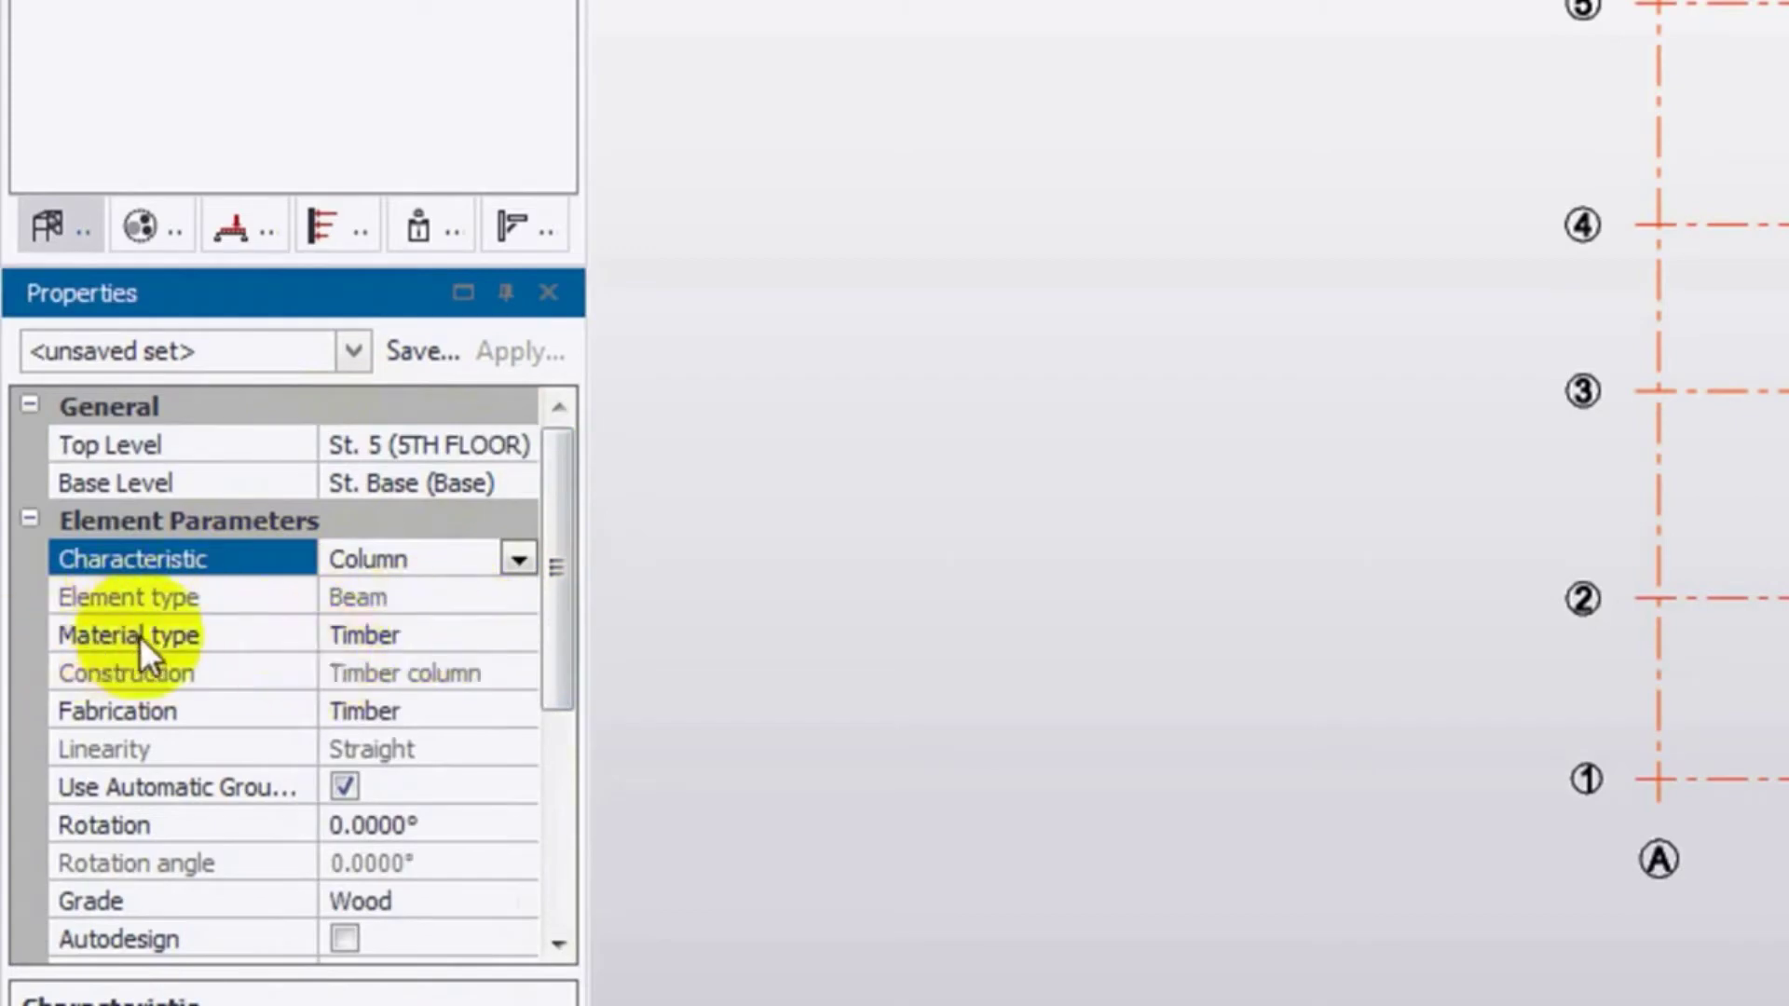
{"action": "left_click", "coordinate": [428, 643]}
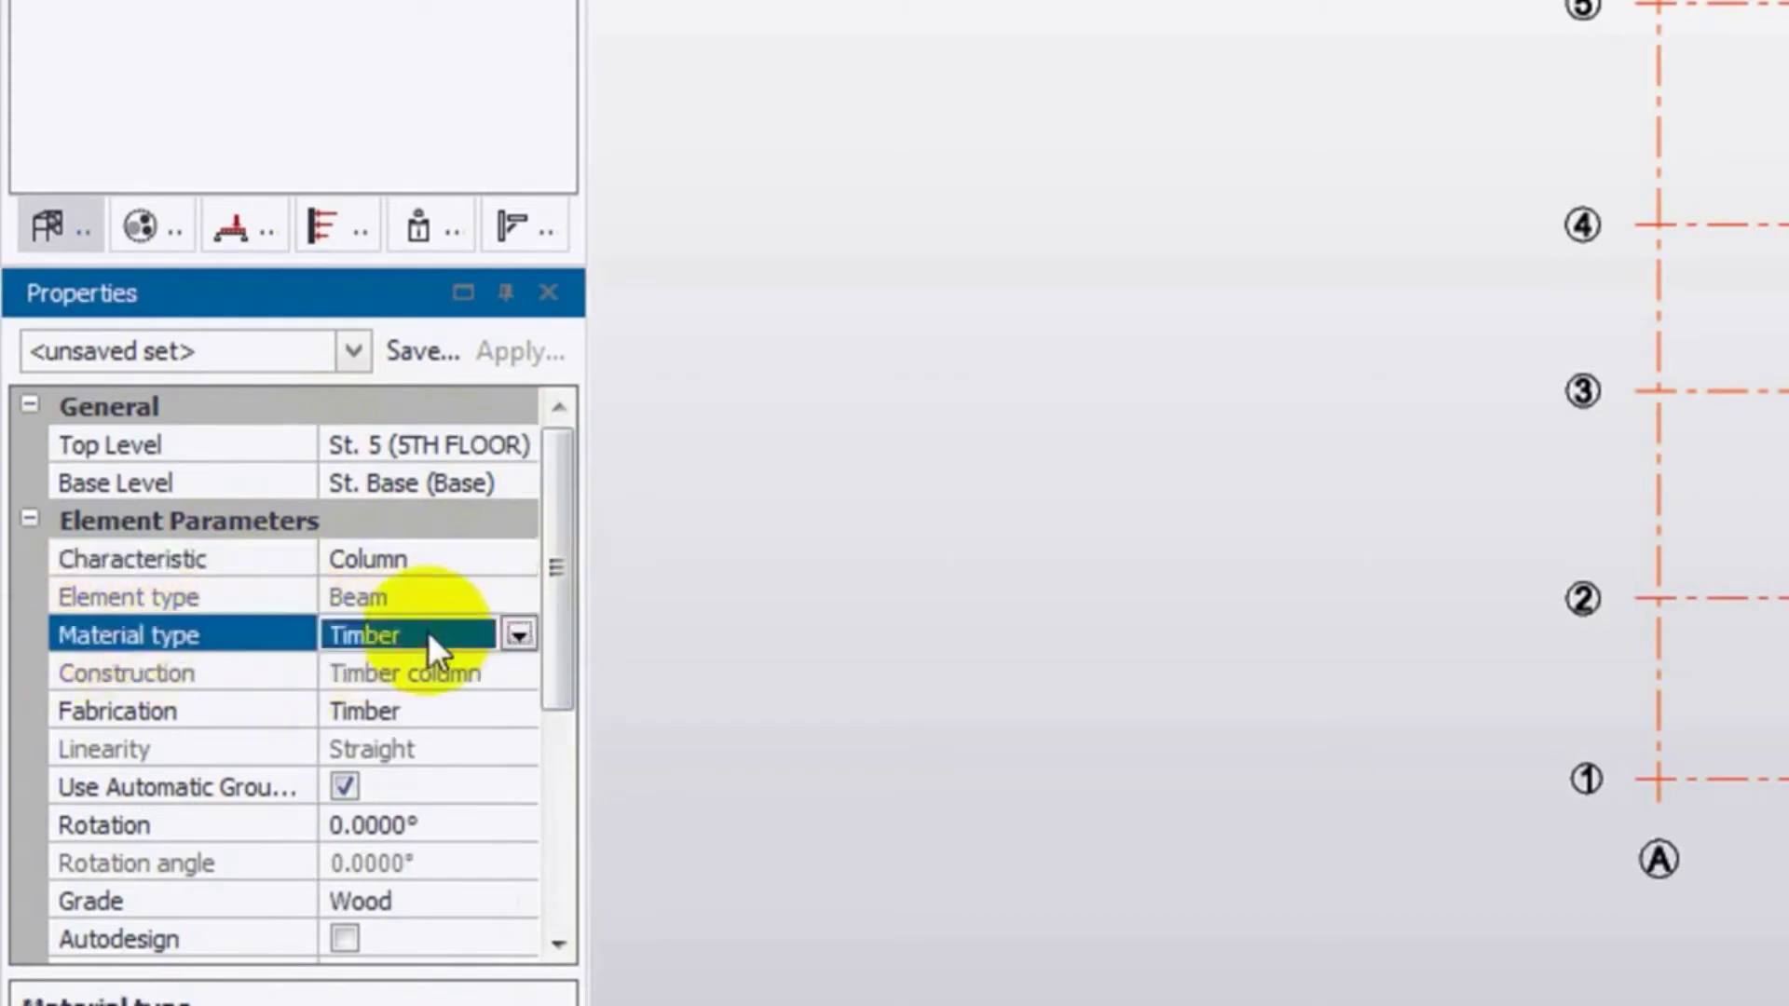
{"action": "left_click", "coordinate": [515, 635]}
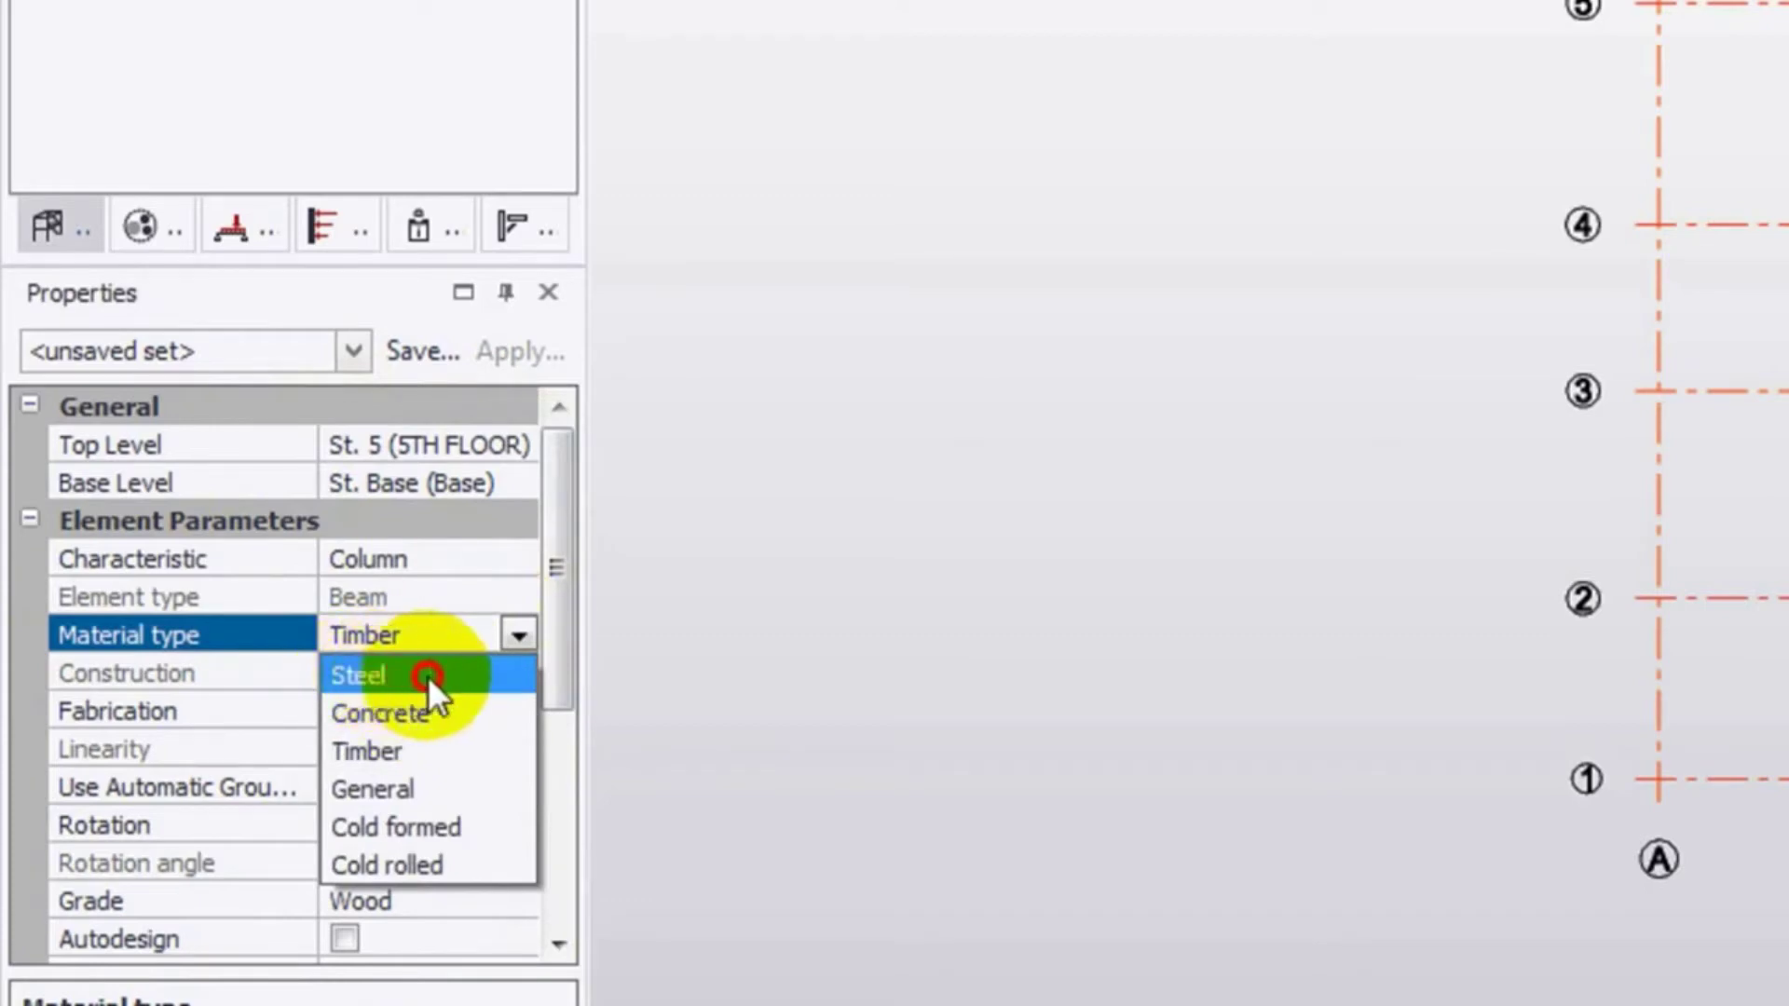
{"action": "left_click", "coordinate": [394, 710]}
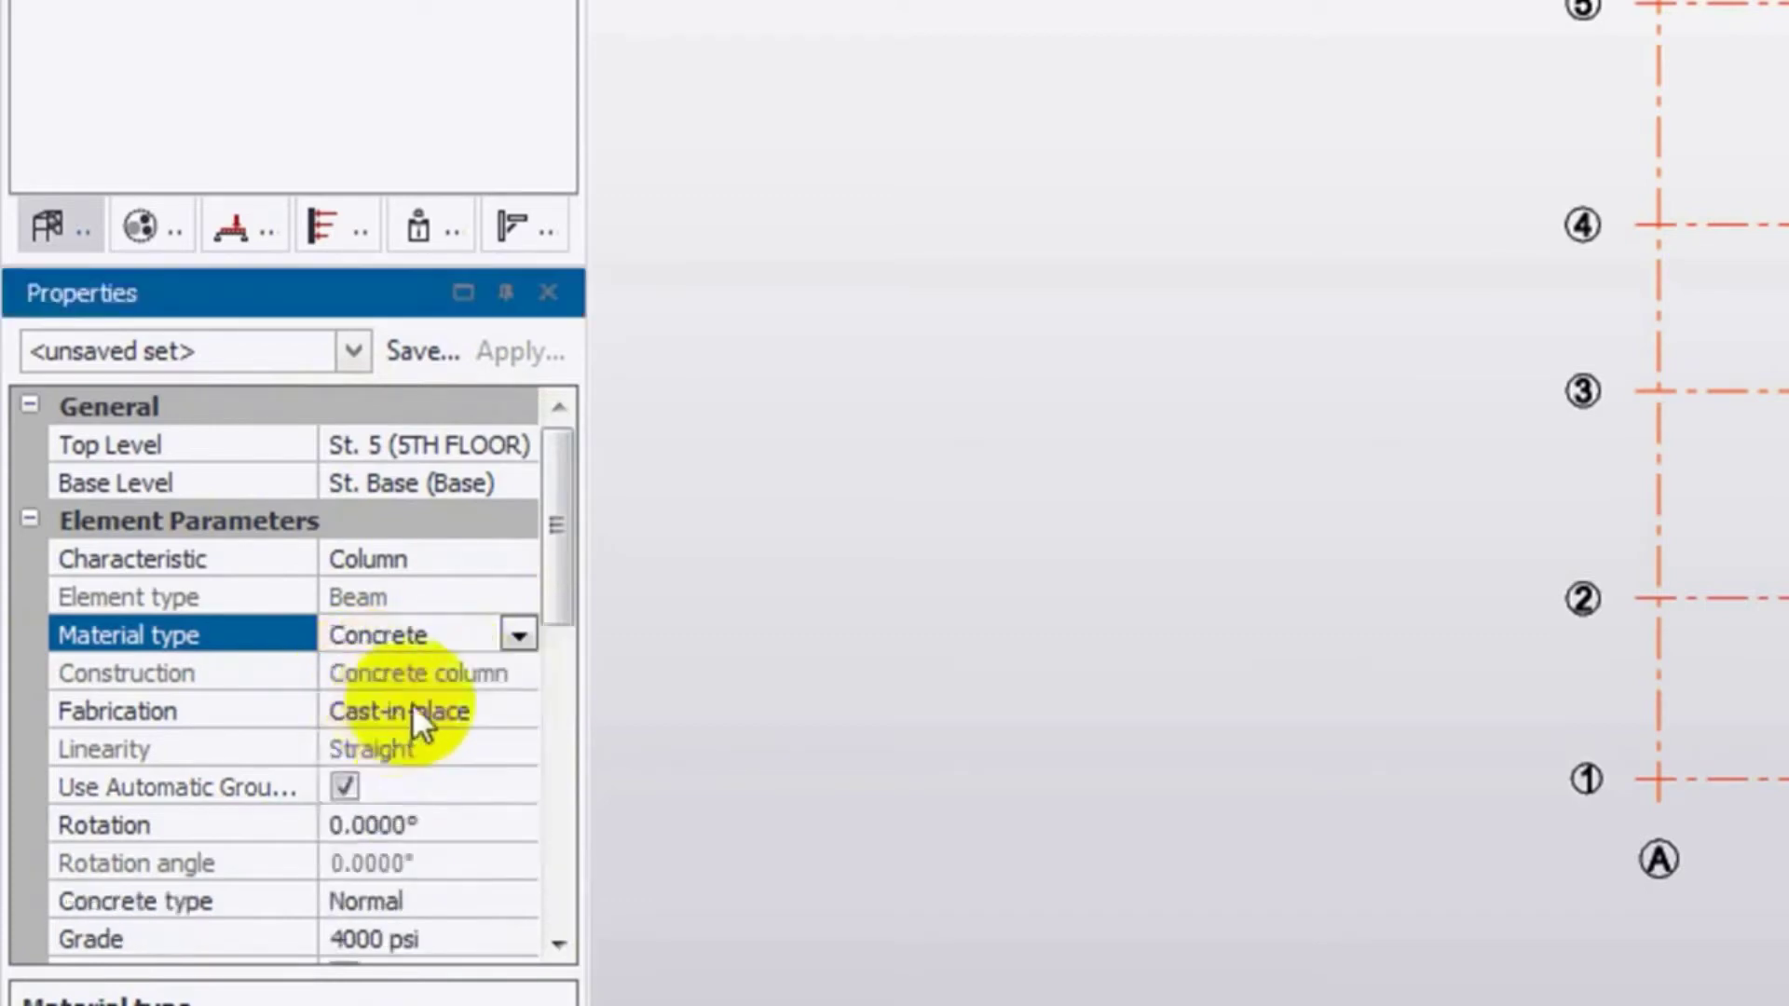
Set the column's fabrication to Cast-in-place and its concrete type to Normal.
{"action": "left_click_drag", "start_coordinate": [548, 519], "coordinate": [566, 568]}
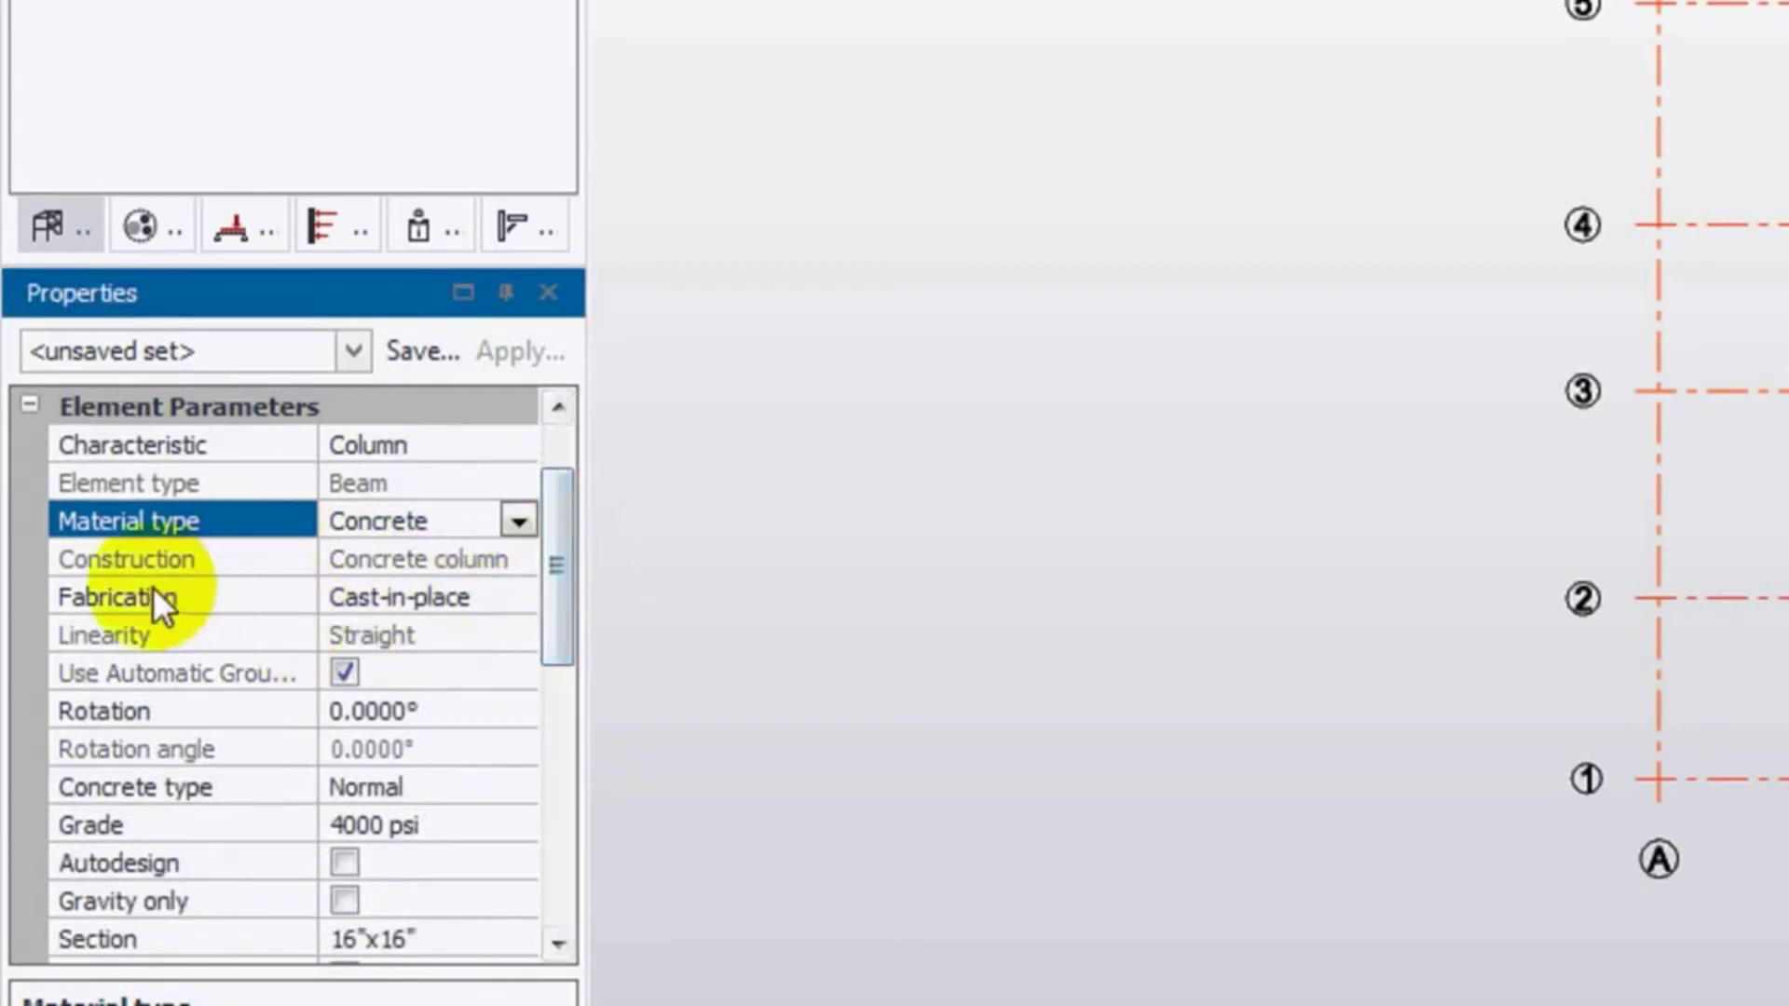
{"action": "left_click", "coordinate": [480, 631]}
{"action": "left_click", "coordinate": [524, 597]}
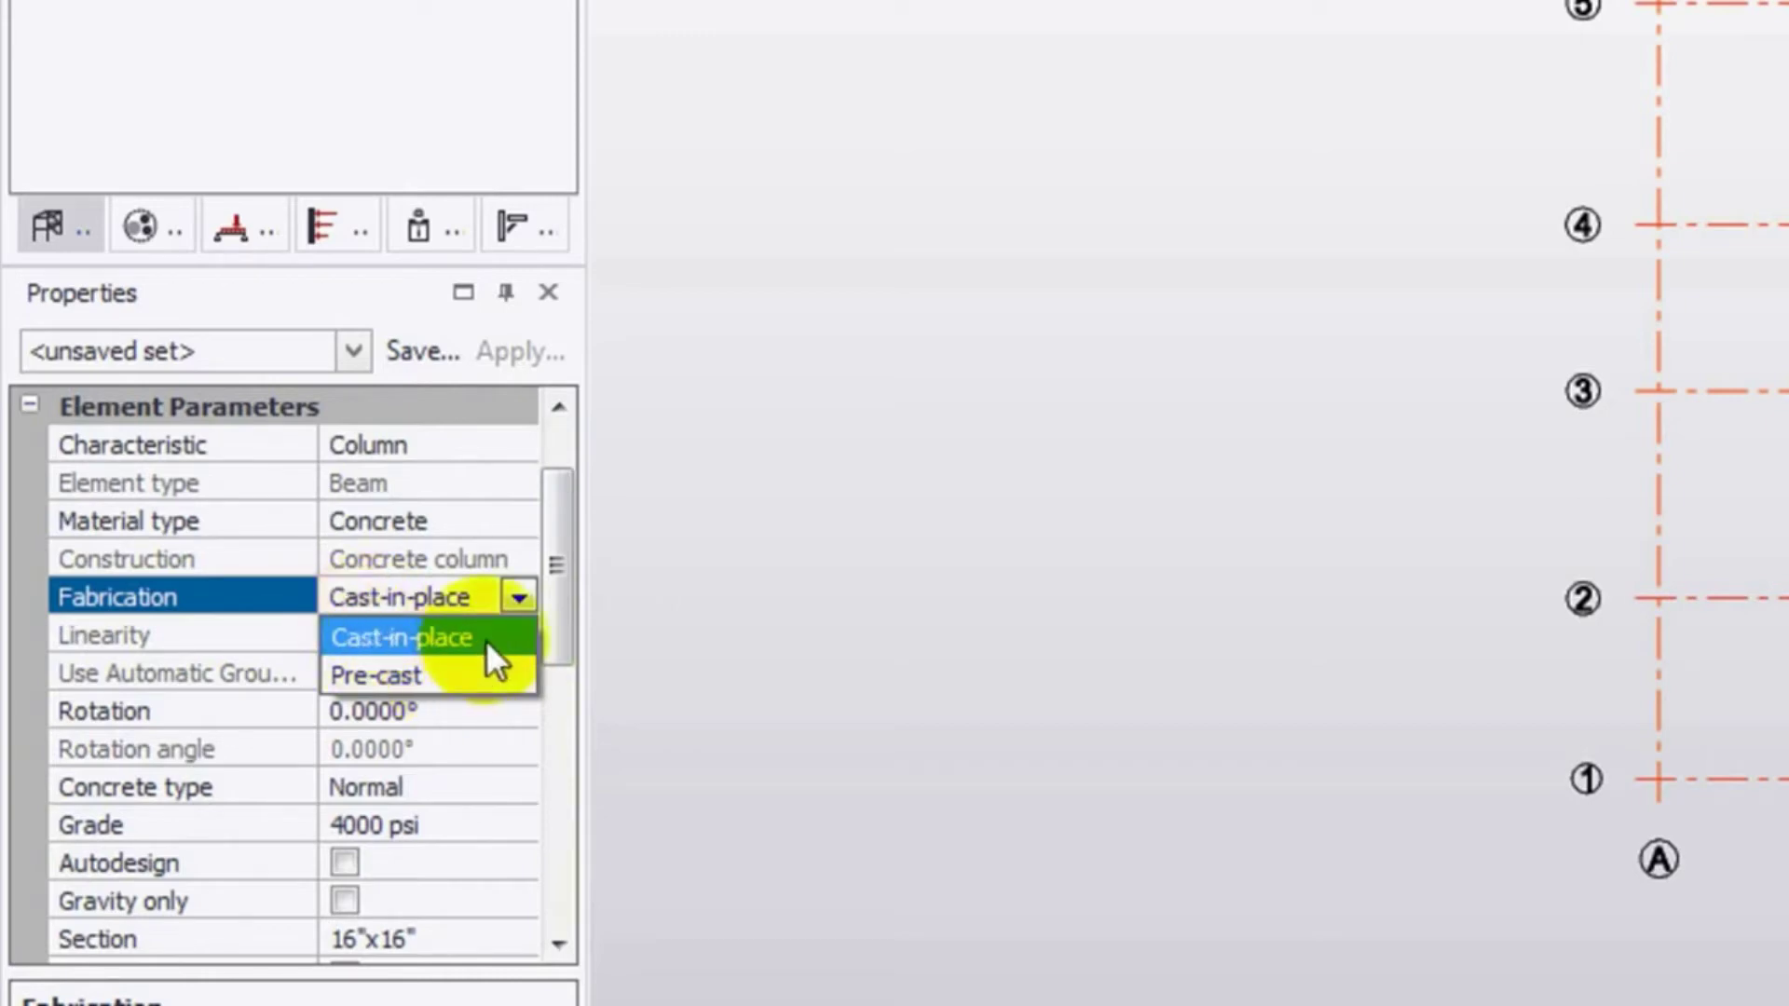
{"action": "left_click", "coordinate": [470, 638]}
{"action": "left_click", "coordinate": [550, 595]}
{"action": "left_click_drag", "start_coordinate": [550, 596], "coordinate": [557, 634]}
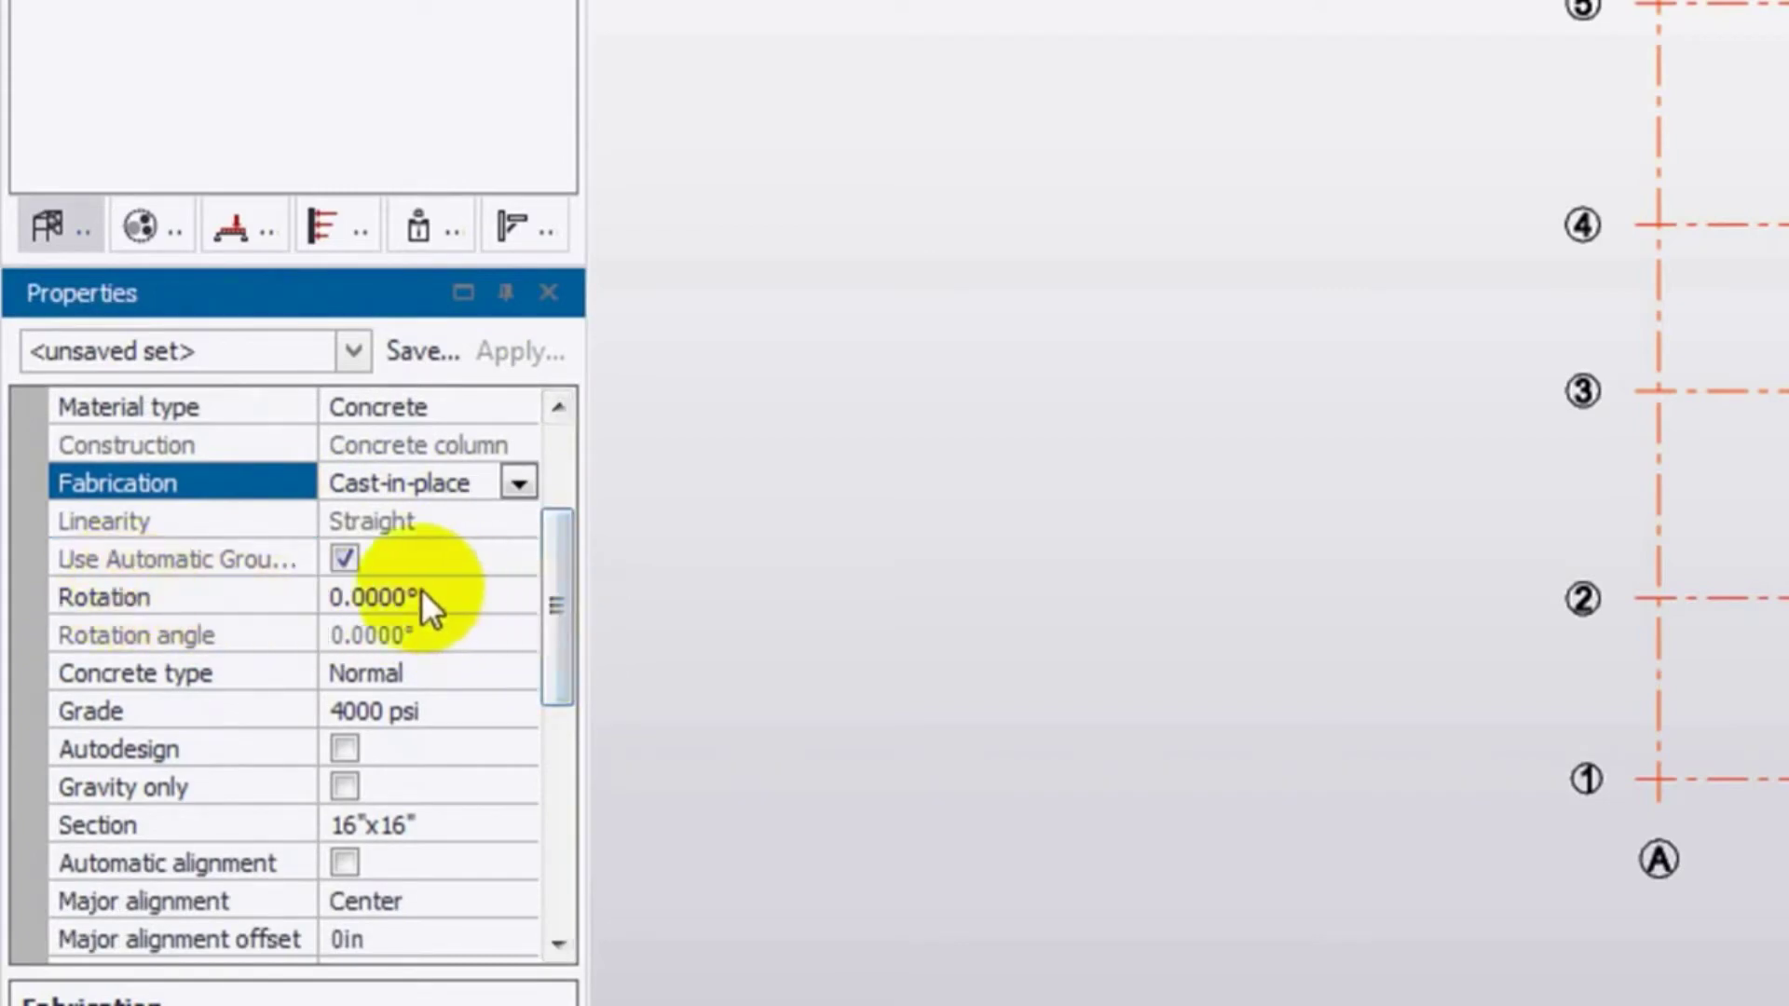
{"action": "left_click_drag", "start_coordinate": [559, 604], "coordinate": [563, 625]}
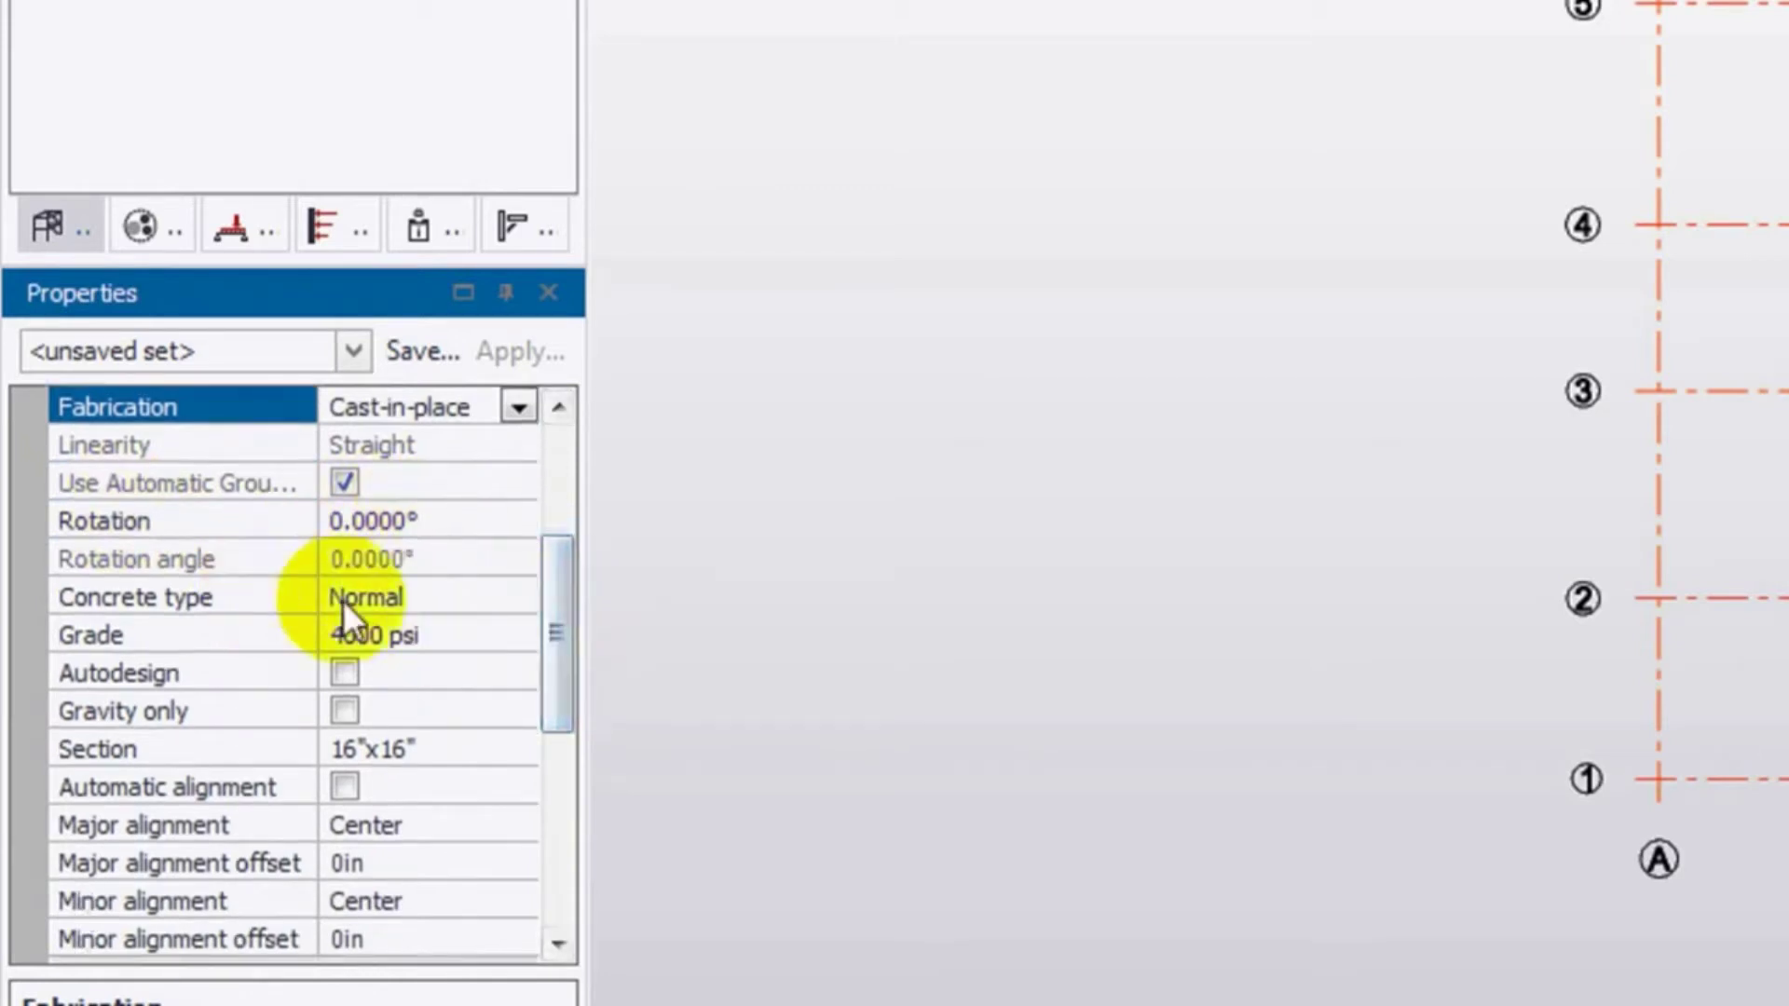
{"action": "left_click", "coordinate": [372, 597]}
{"action": "left_click", "coordinate": [518, 597]}
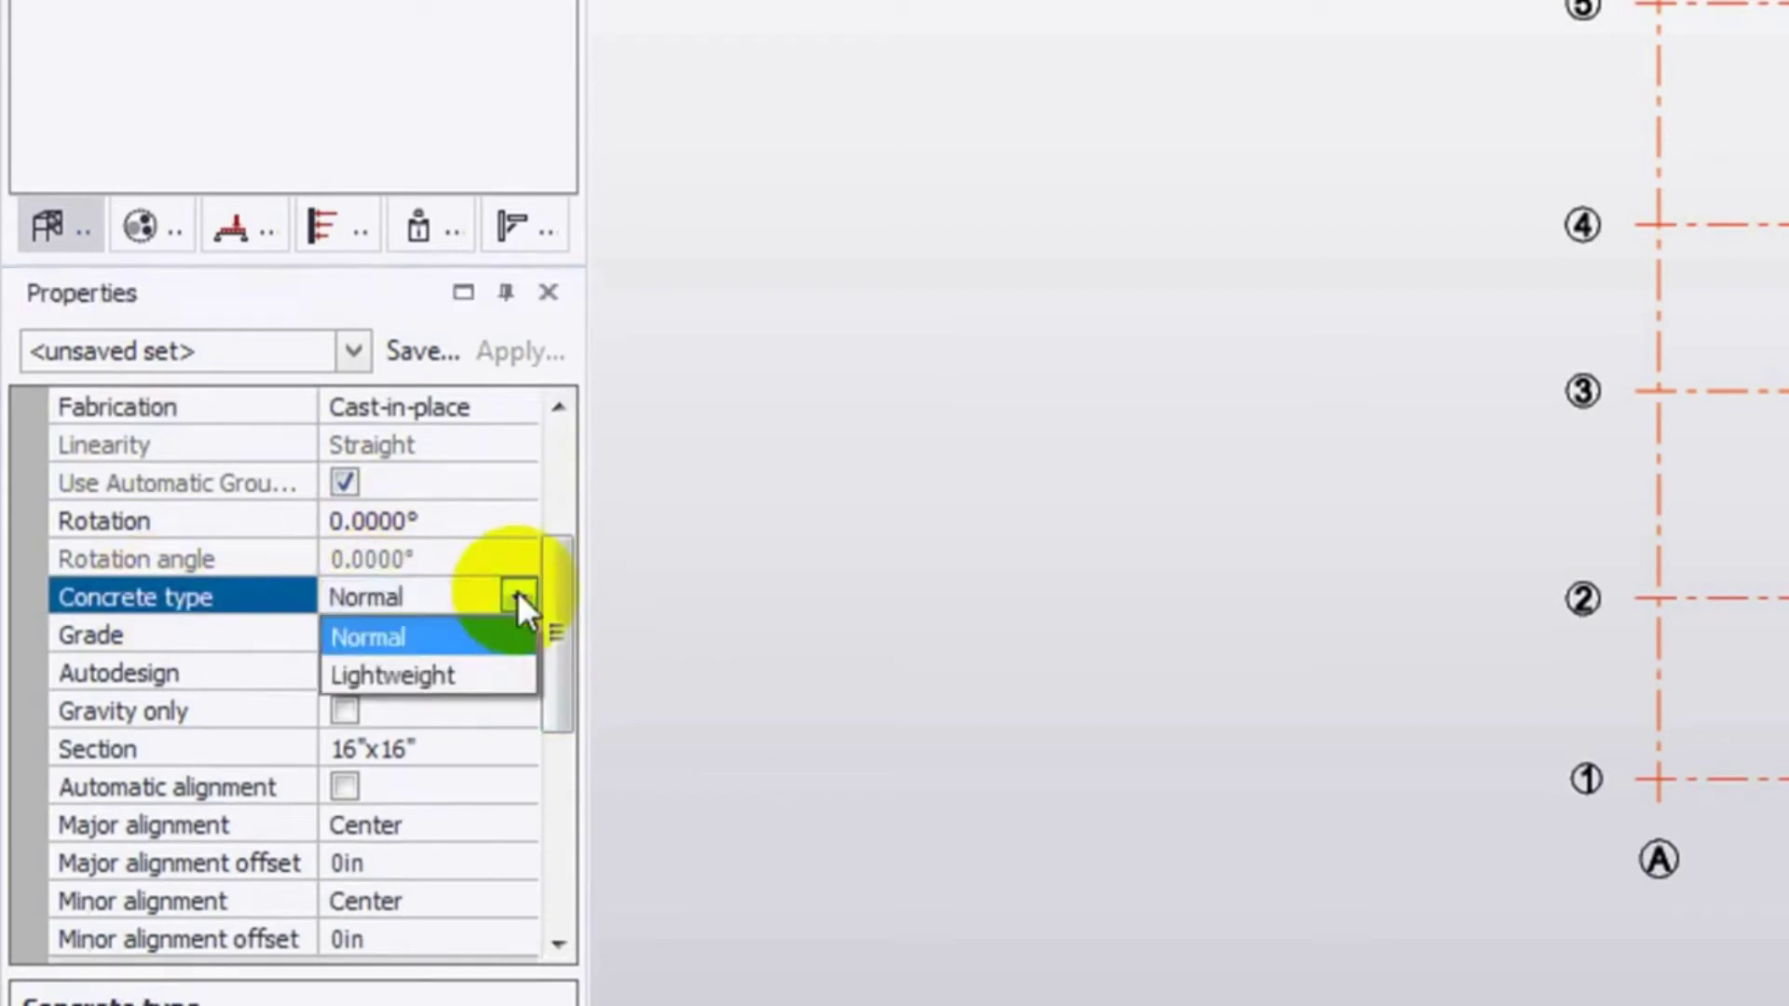
{"action": "left_click", "coordinate": [417, 645]}
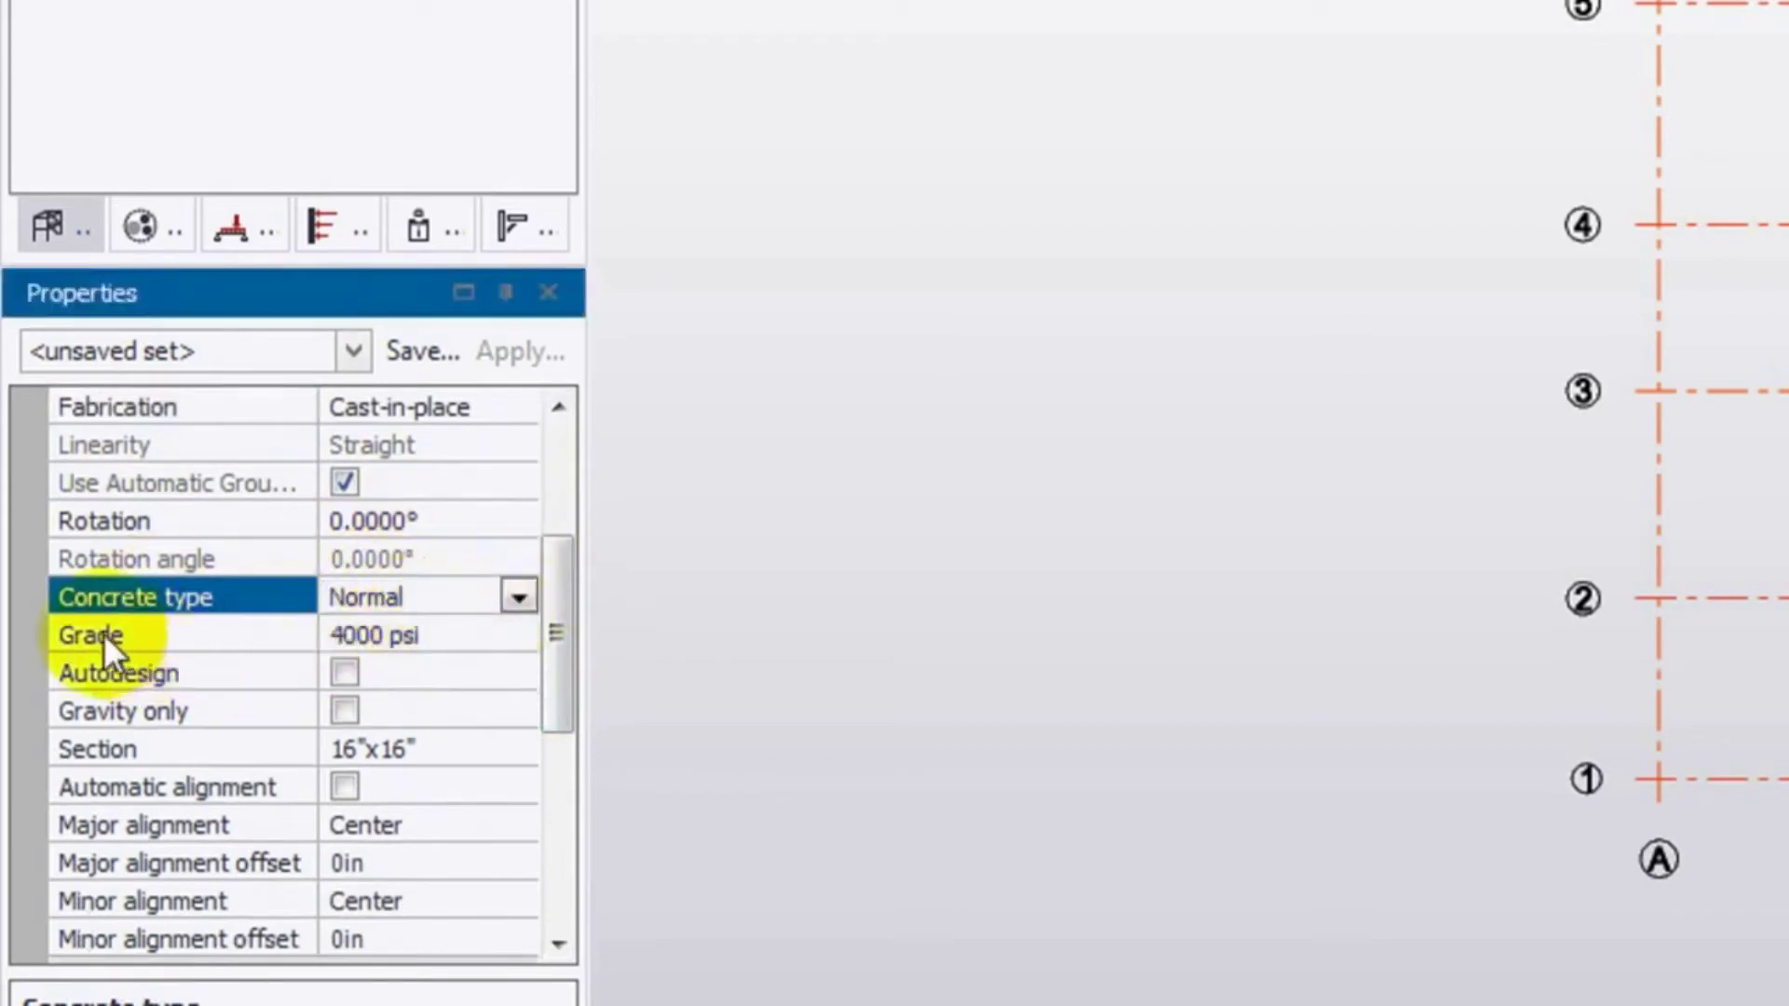
Set the column's concrete grade to 3000 psi.
{"action": "left_click", "coordinate": [486, 624]}
{"action": "left_click", "coordinate": [508, 629]}
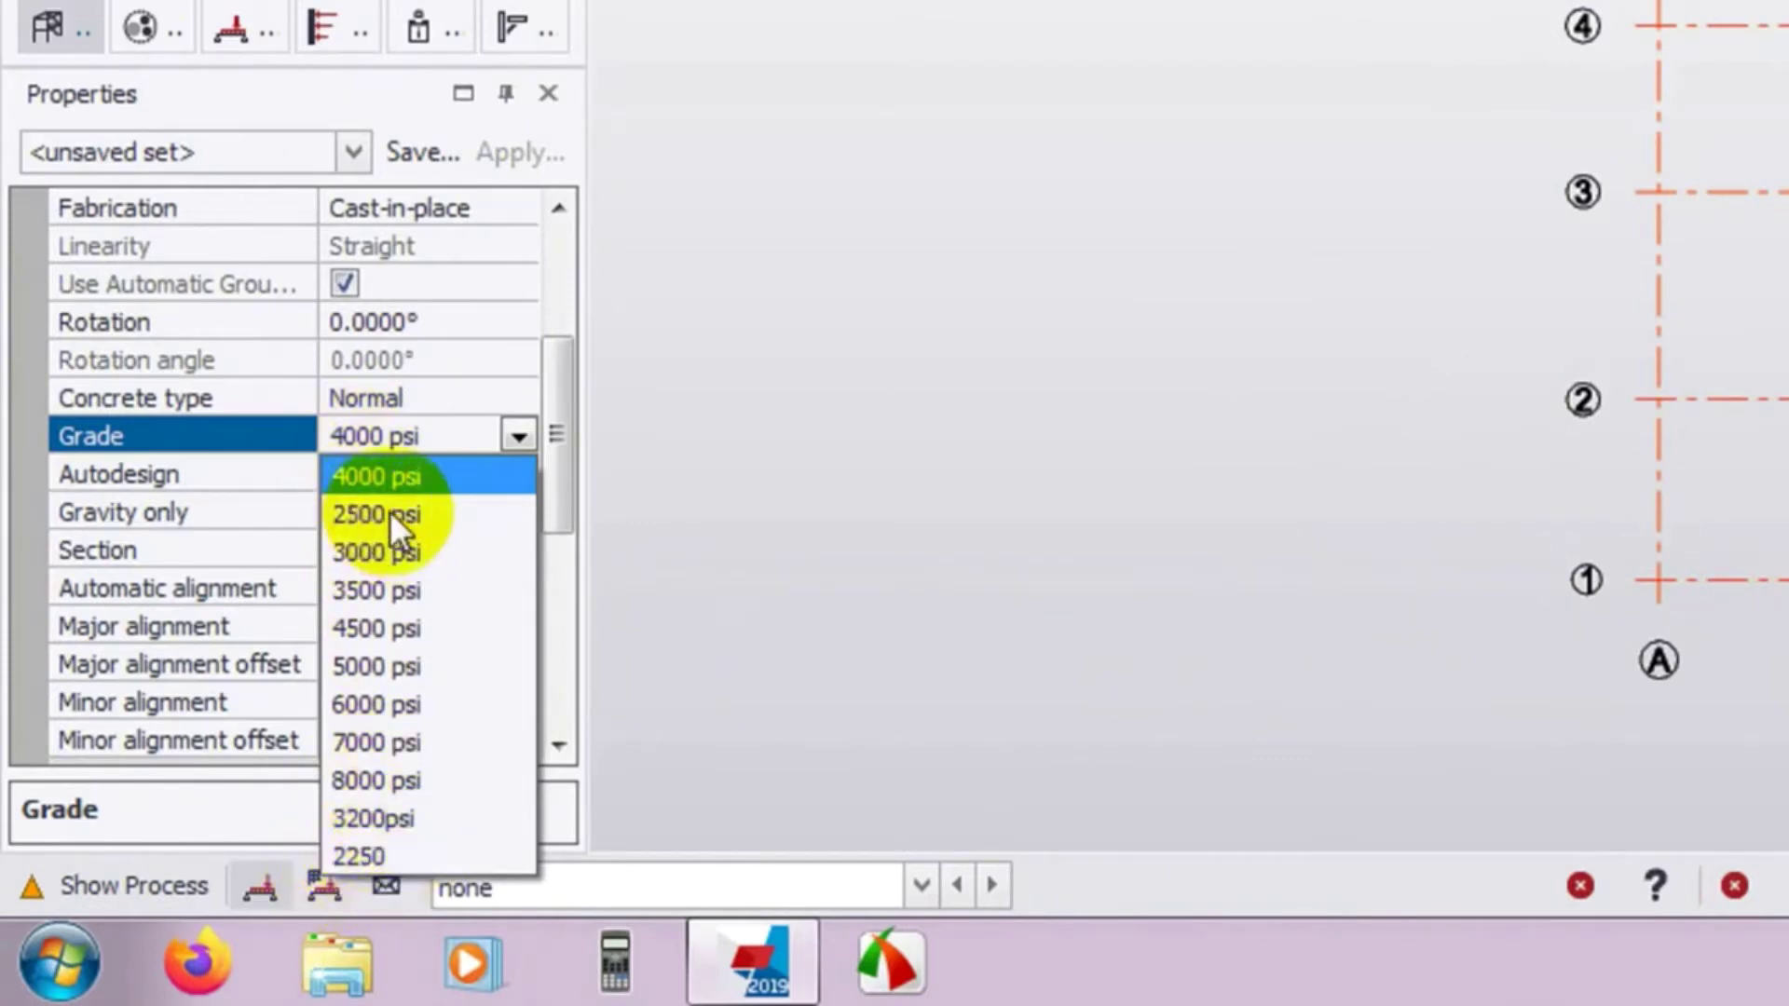
{"action": "left_click", "coordinate": [391, 551]}
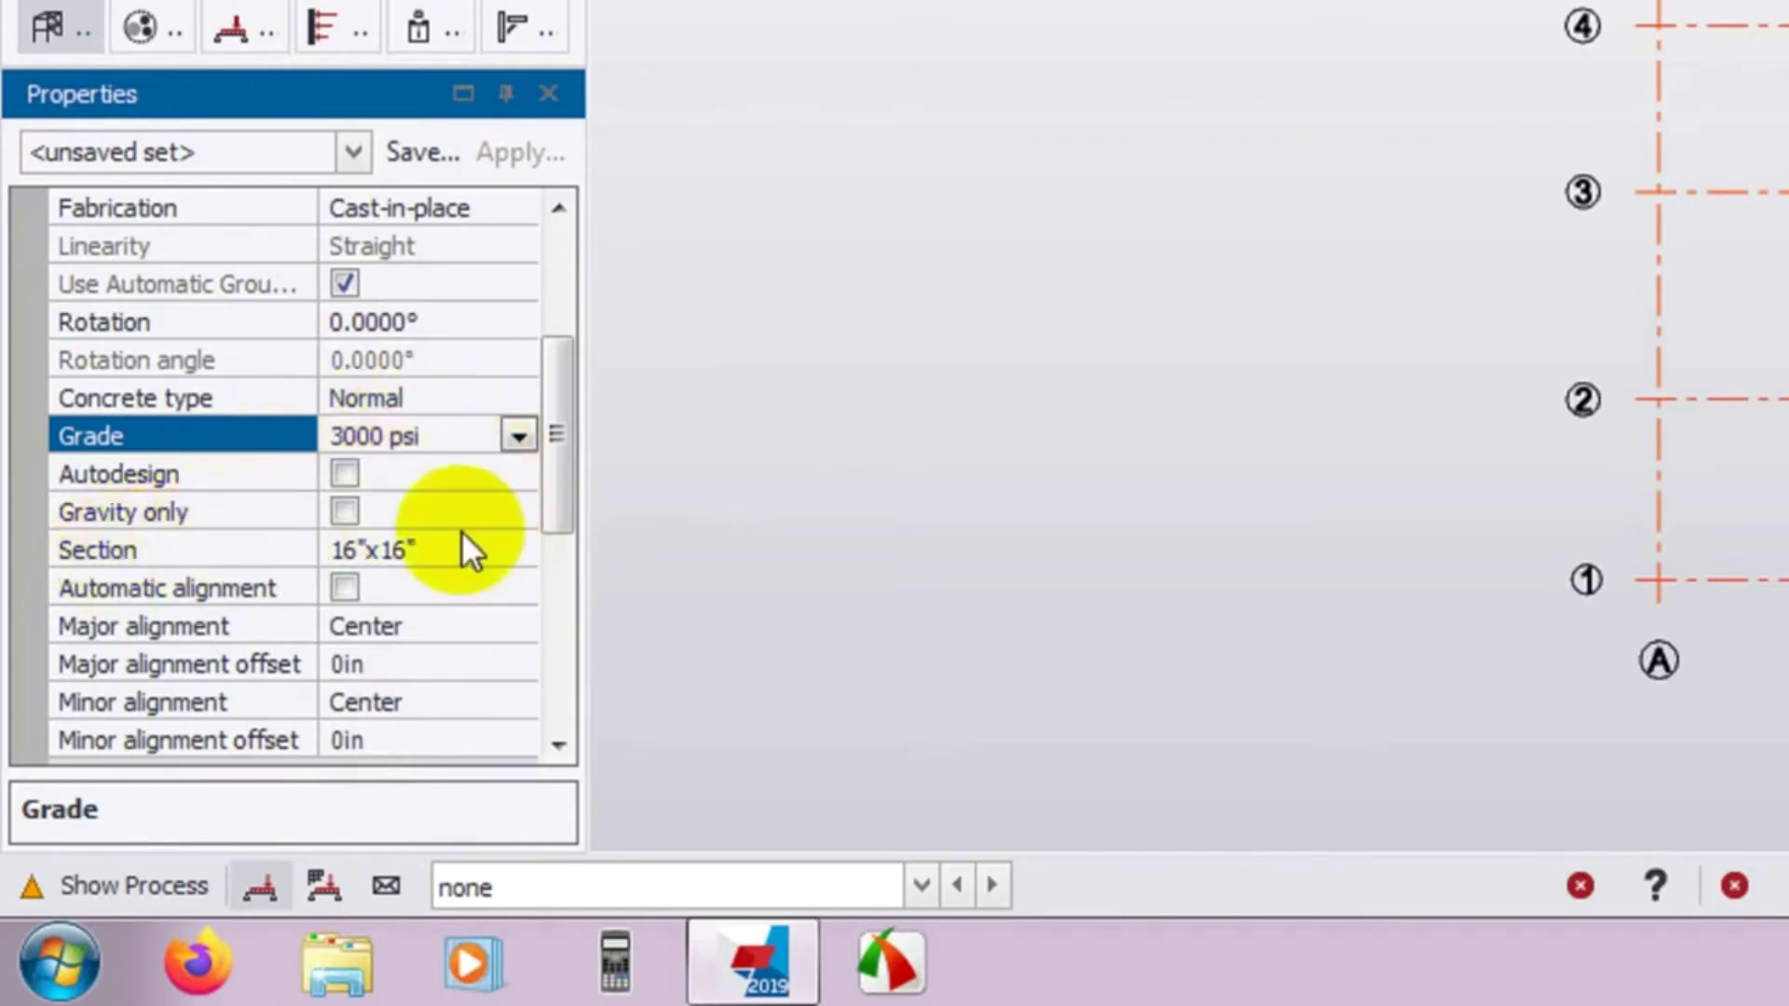
Open the new section definition for the column and set its breadth to 12 in and depth to 18 in.
{"action": "left_click", "coordinate": [471, 554]}
{"action": "left_click", "coordinate": [518, 551]}
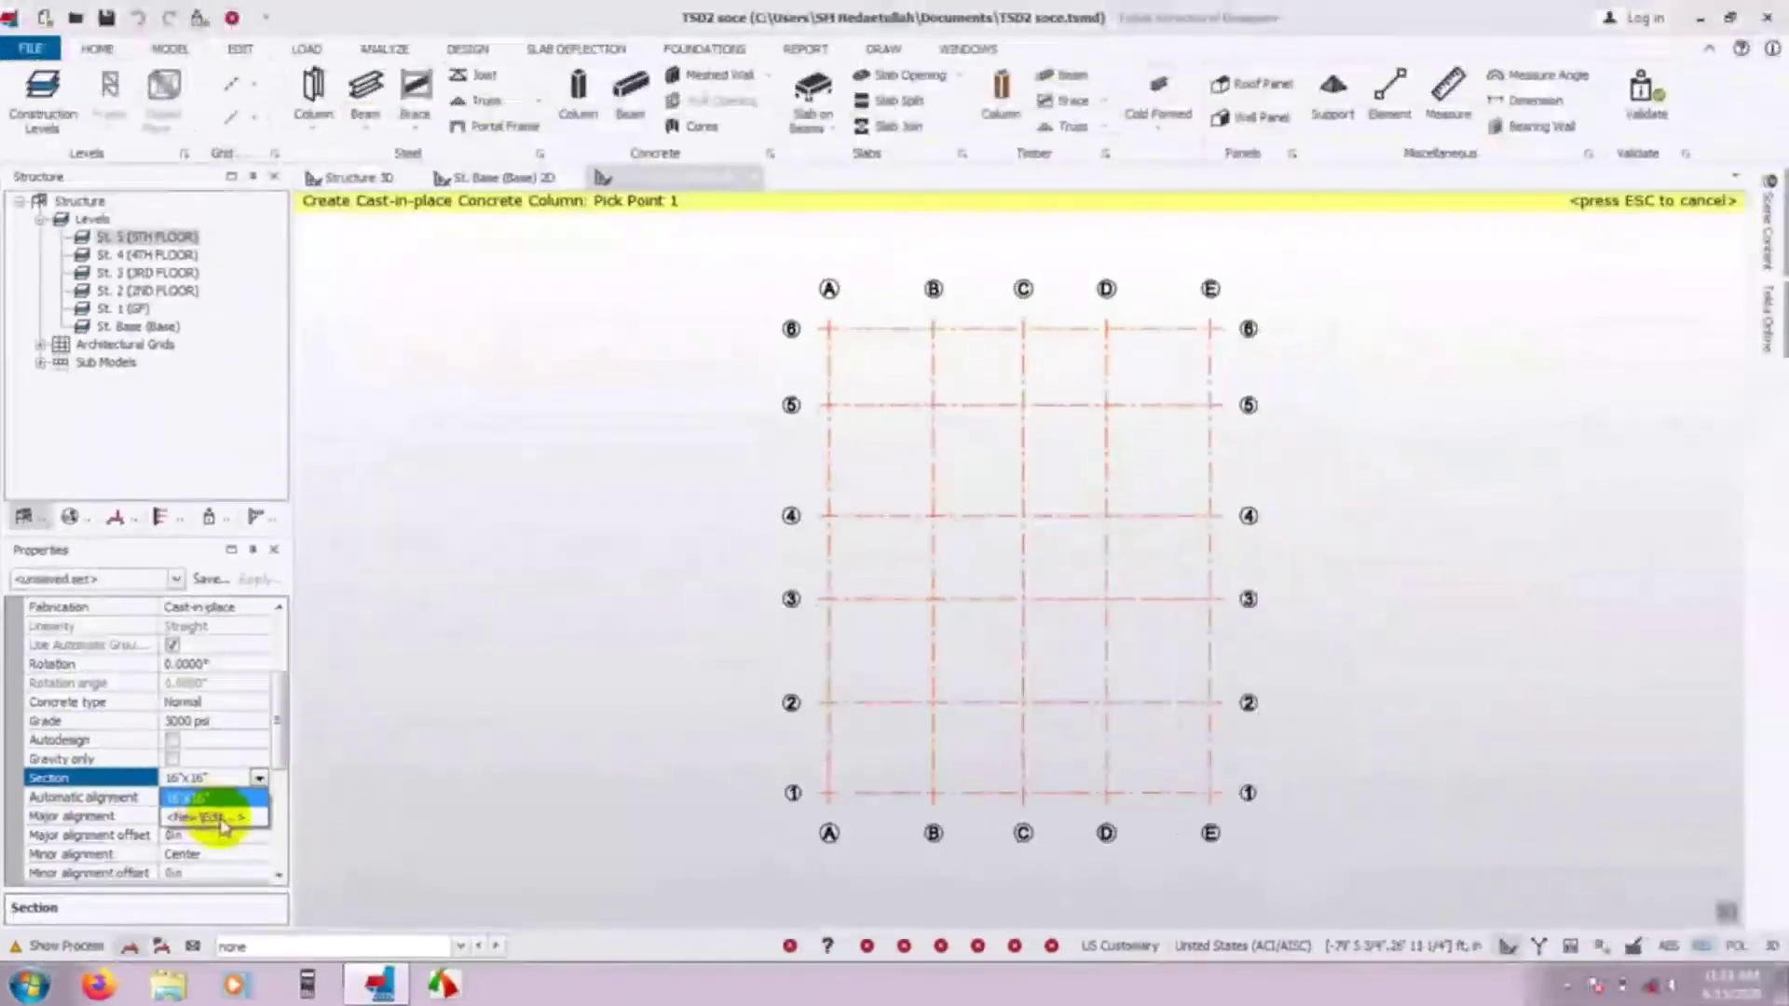
{"action": "left_click", "coordinate": [421, 626]}
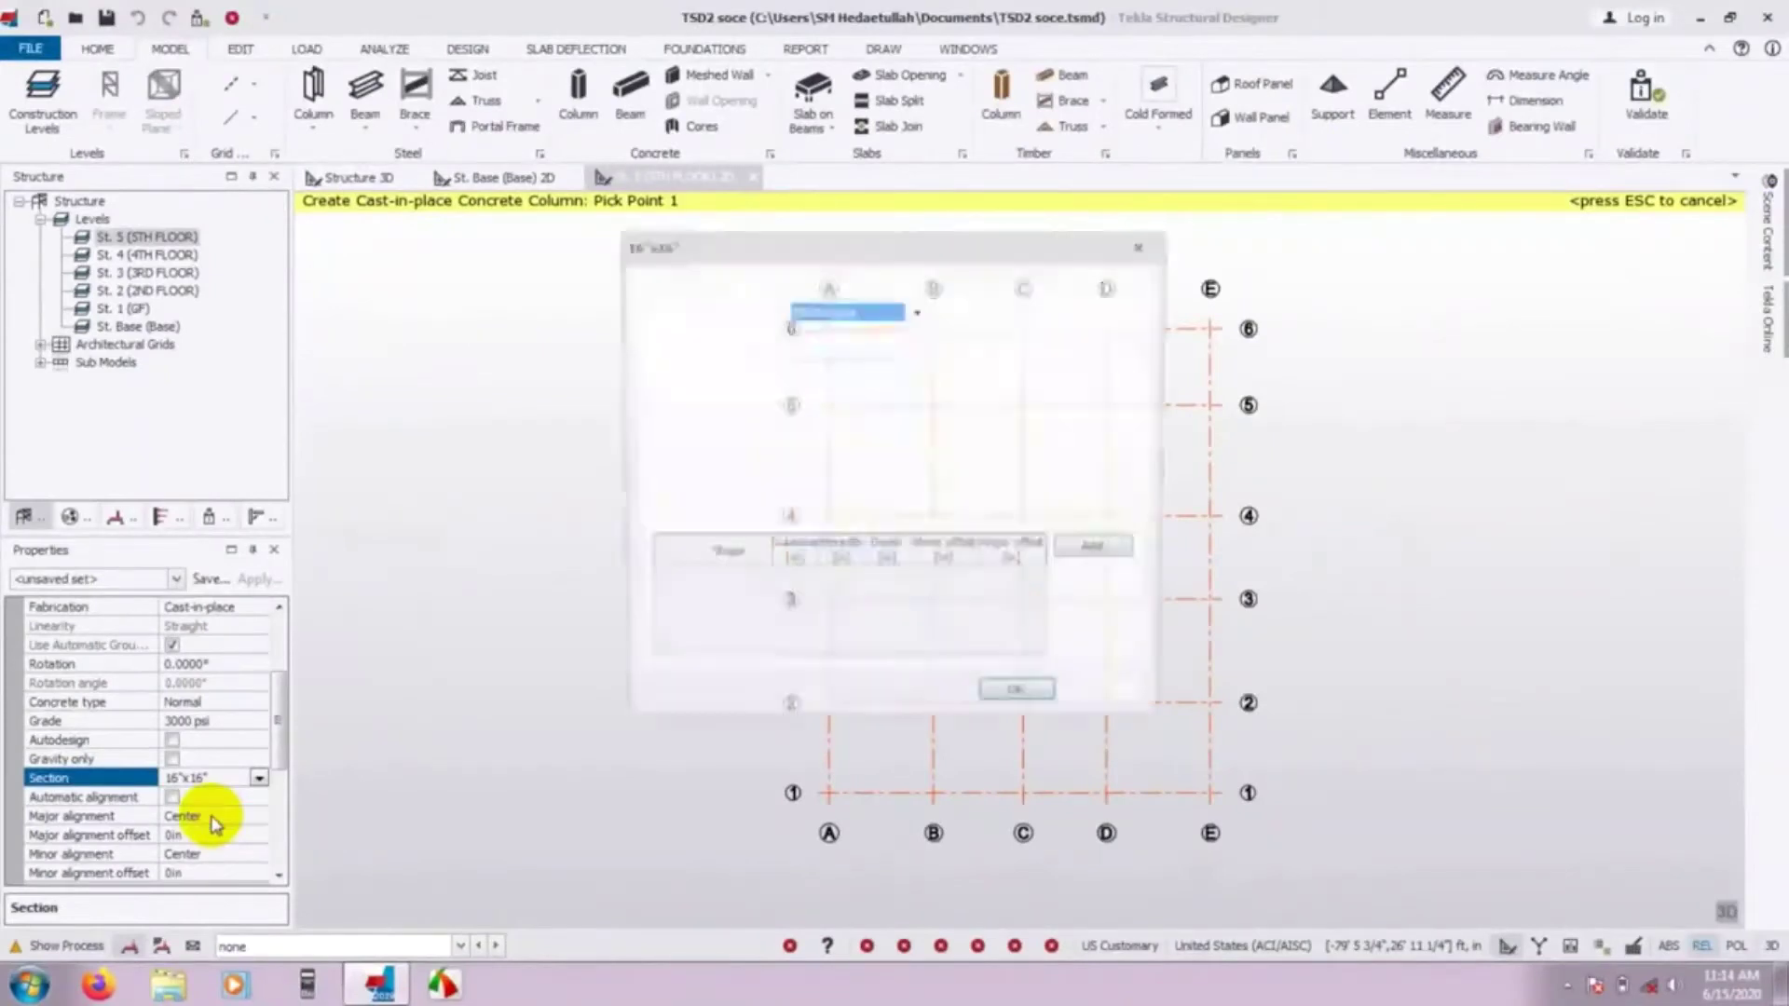
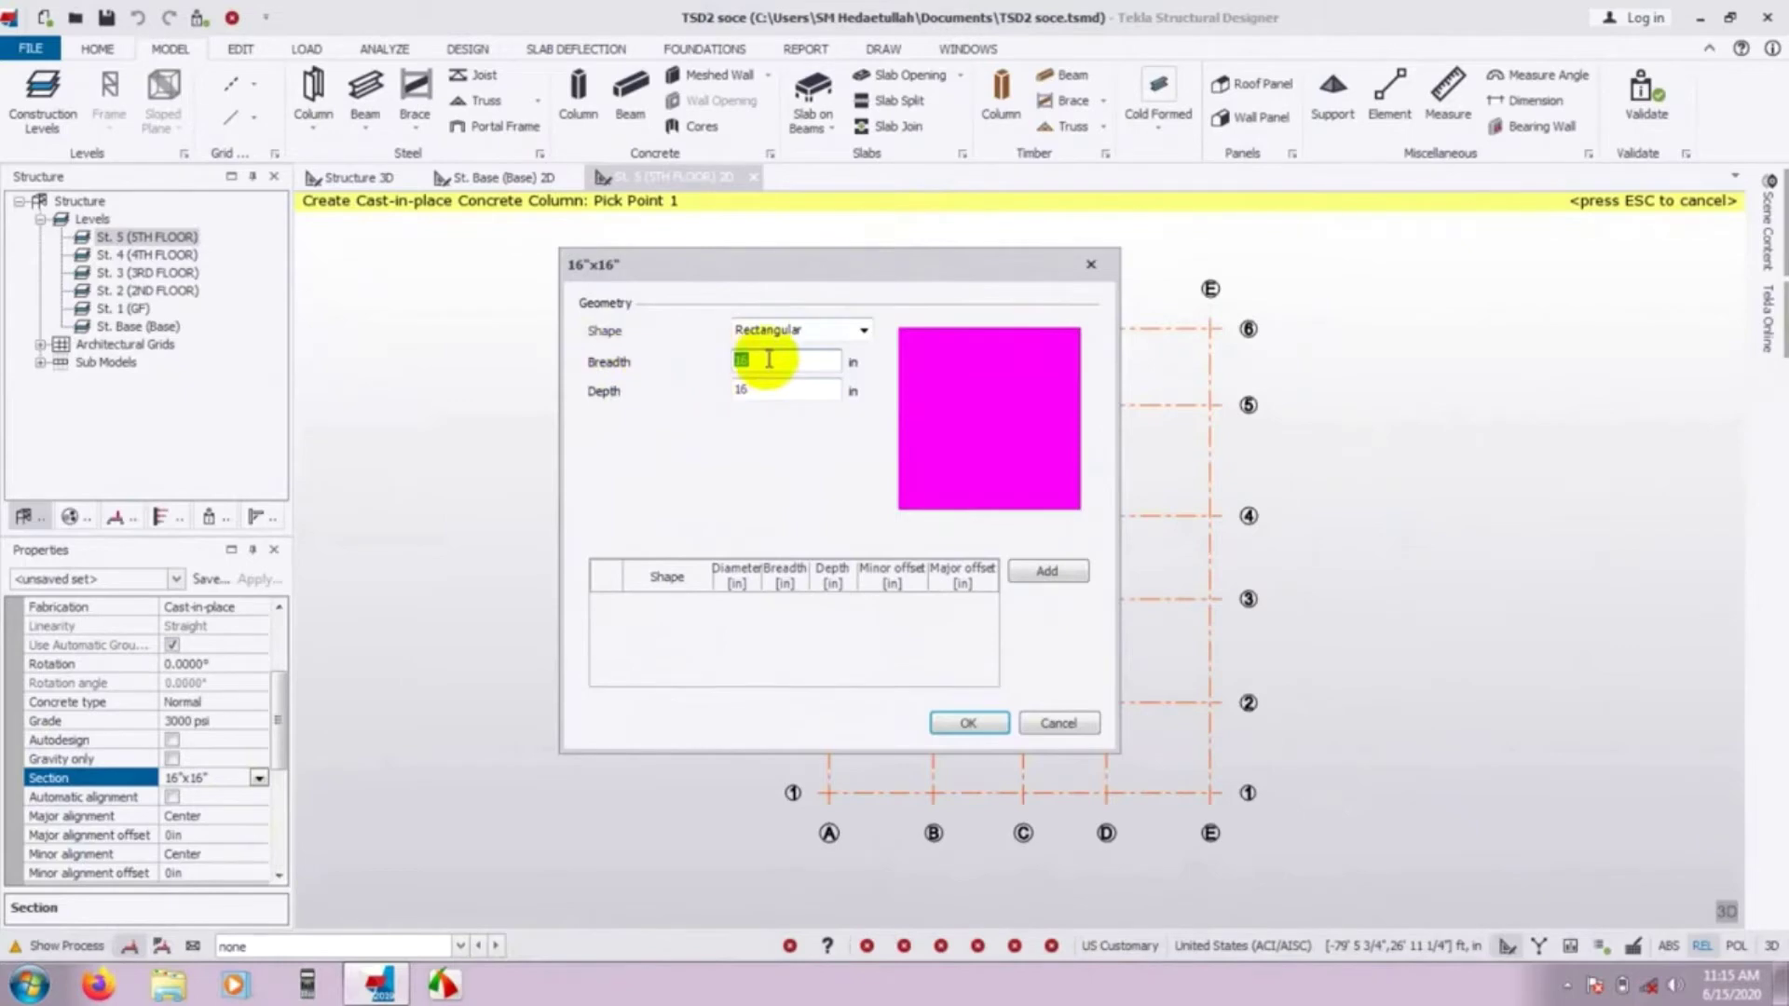
{"action": "type", "text": "1"}
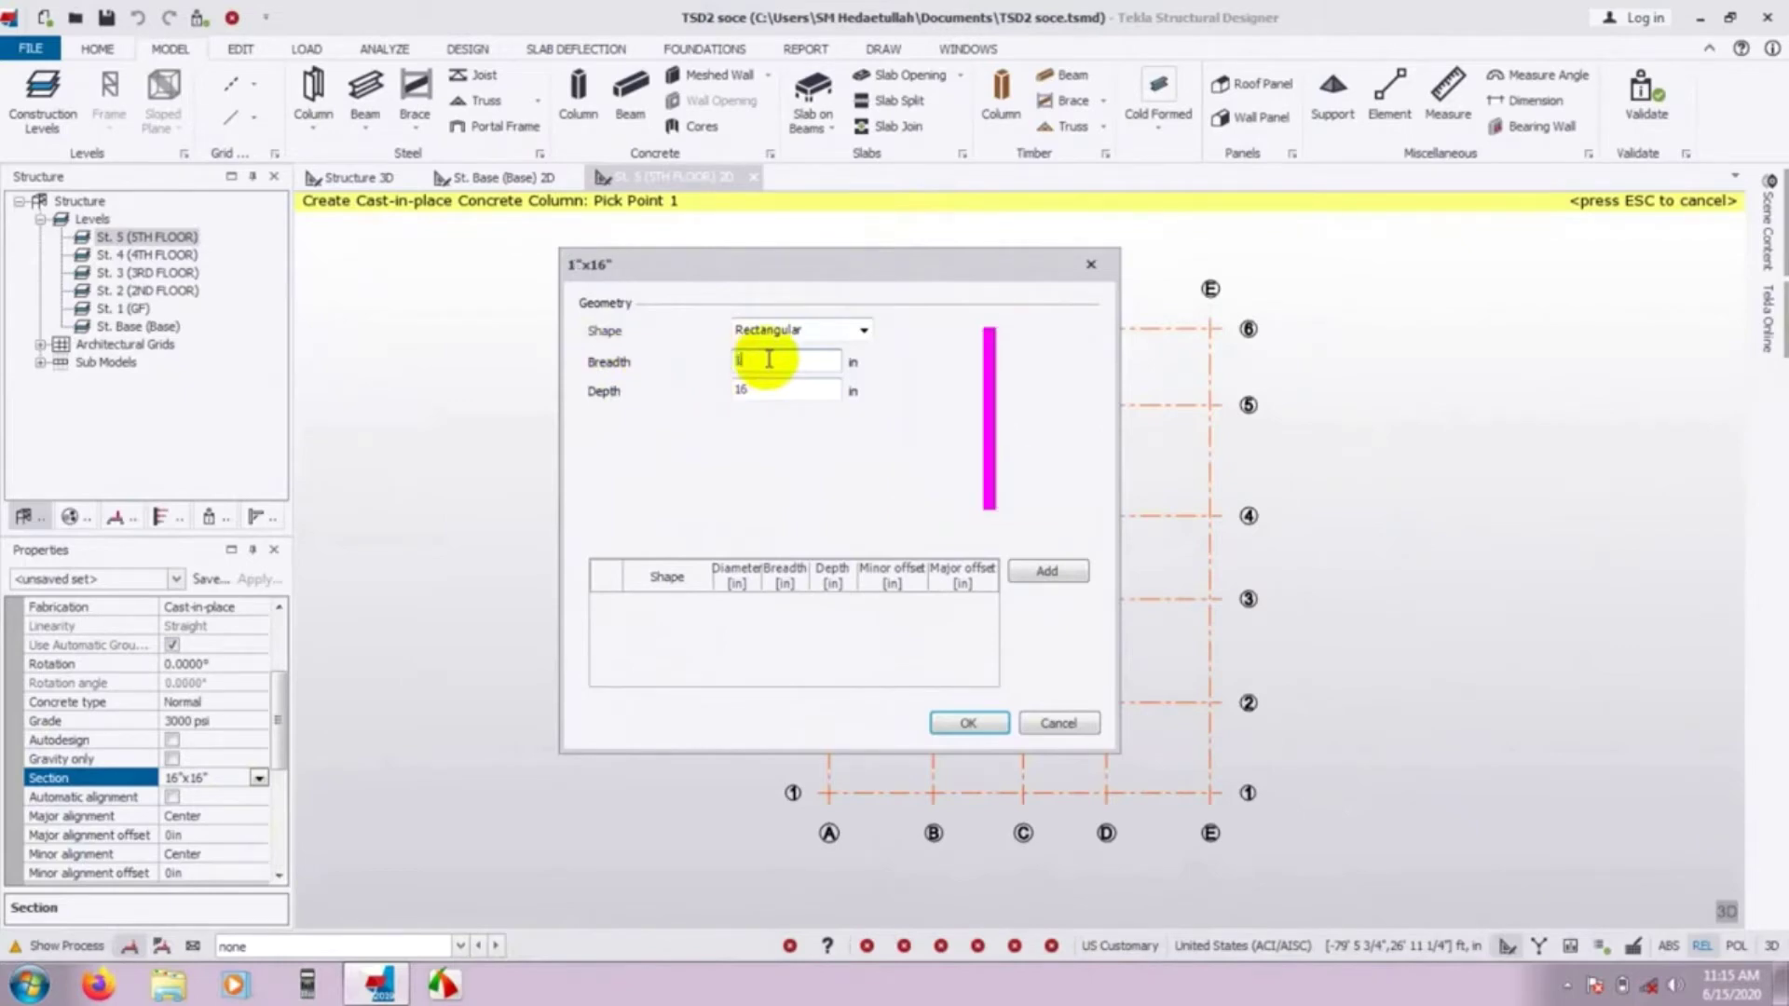
{"action": "type", "text": "2"}
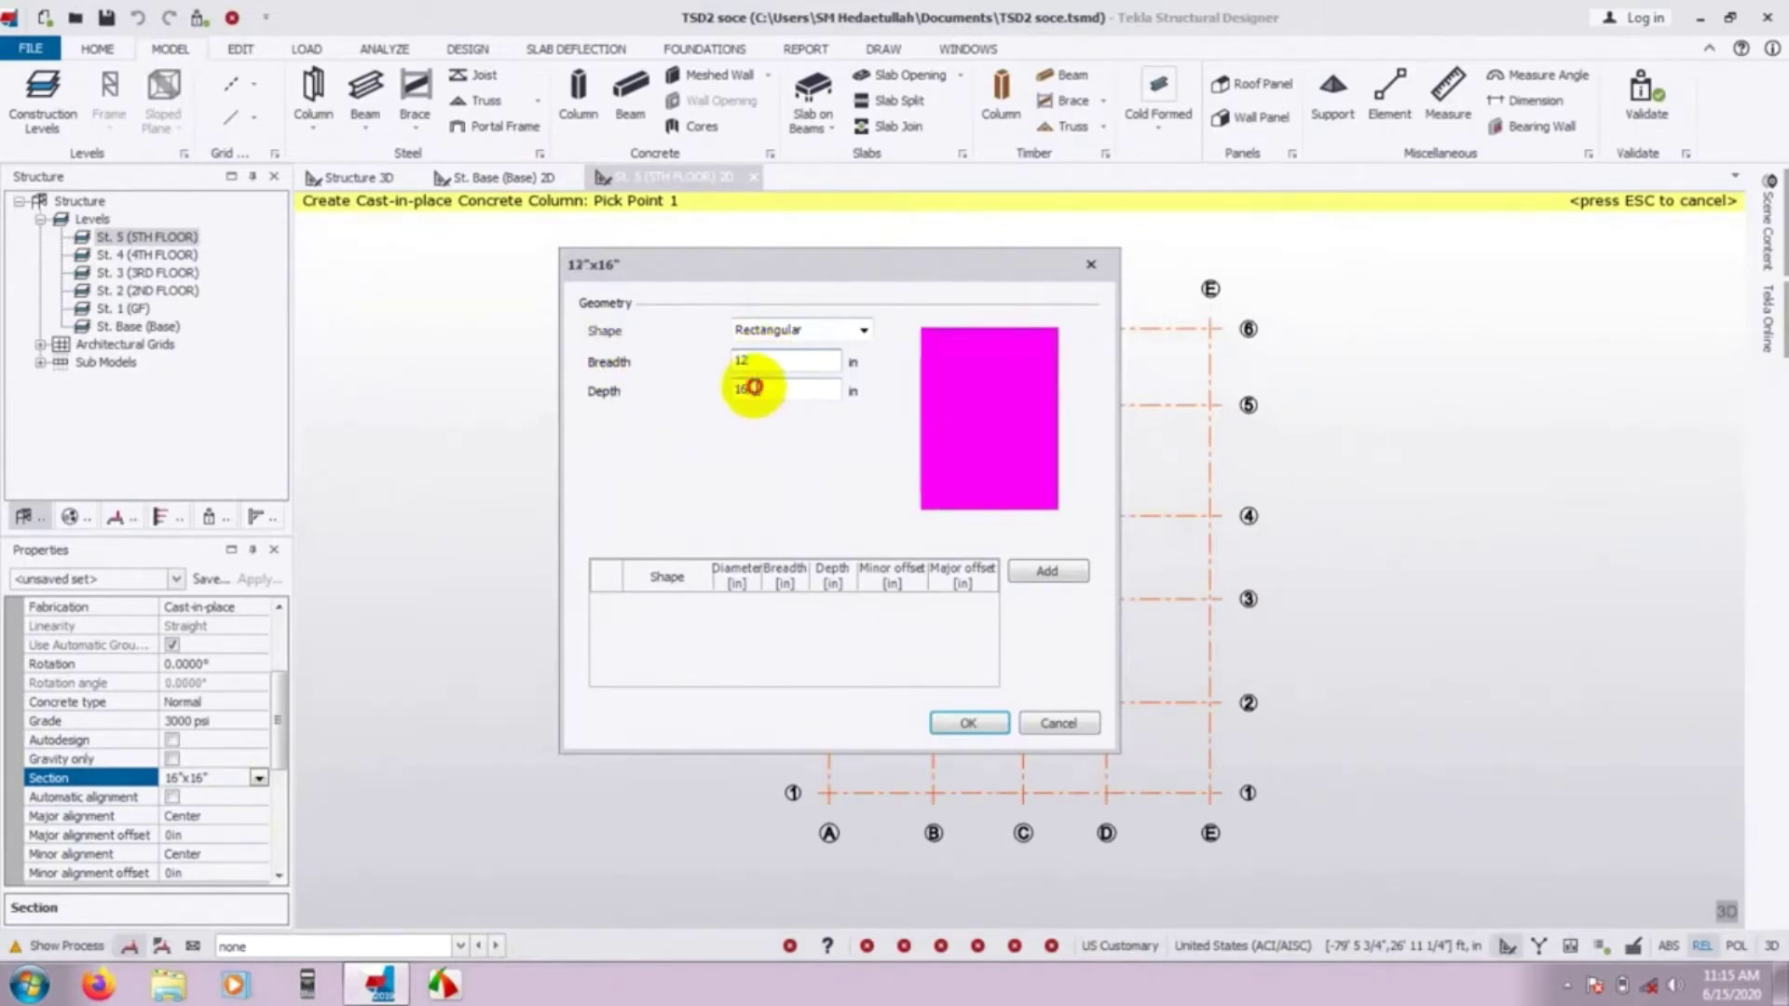
{"action": "double_click", "coordinate": [755, 387]}
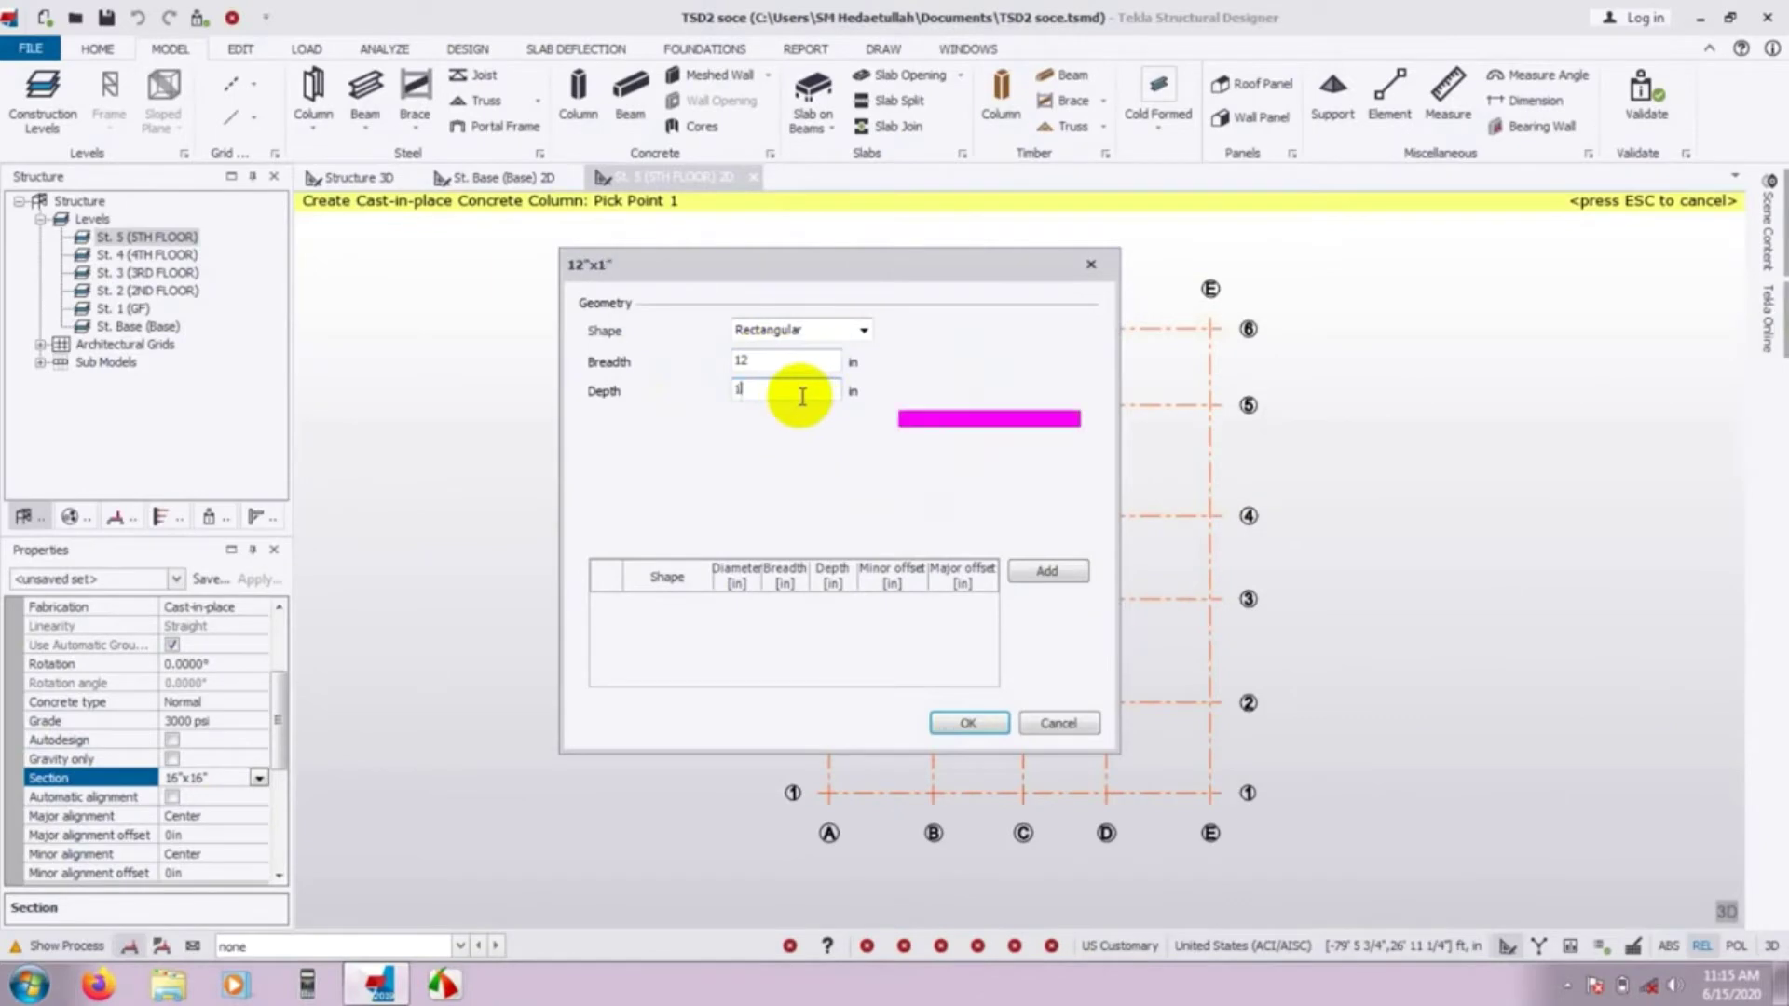
{"action": "type", "text": "18"}
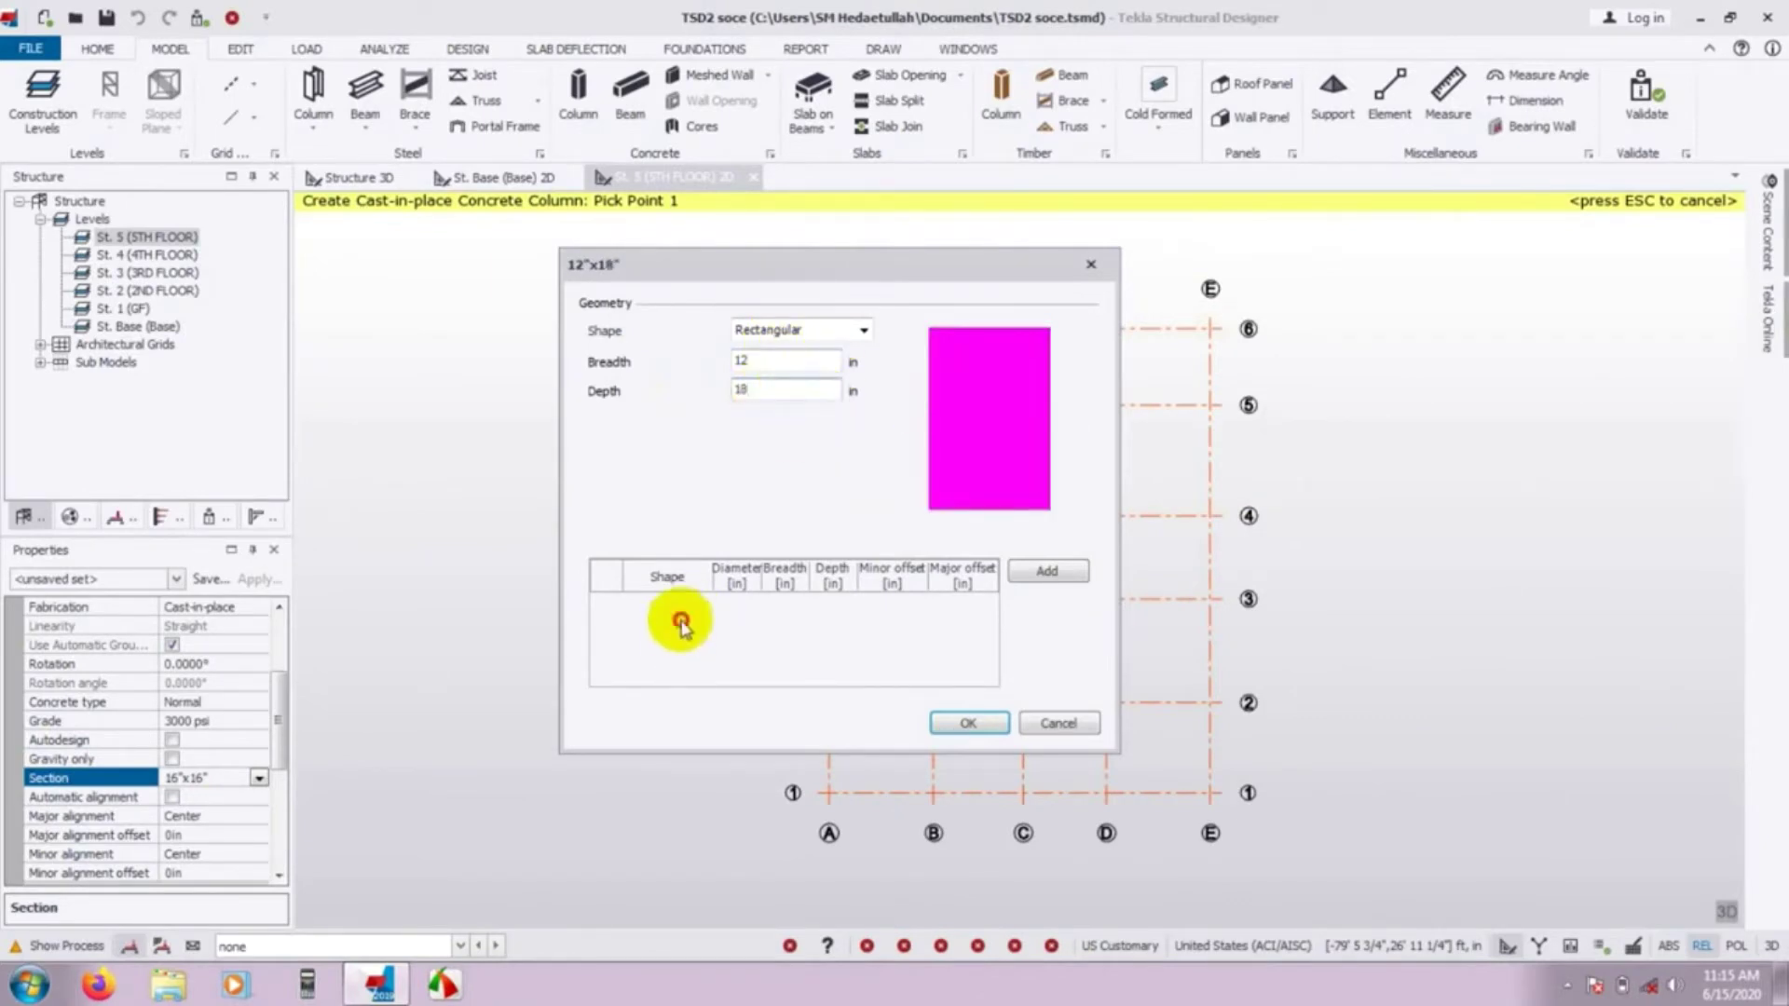
Set the column section's shape to Rectangular.
{"action": "left_click", "coordinate": [859, 335]}
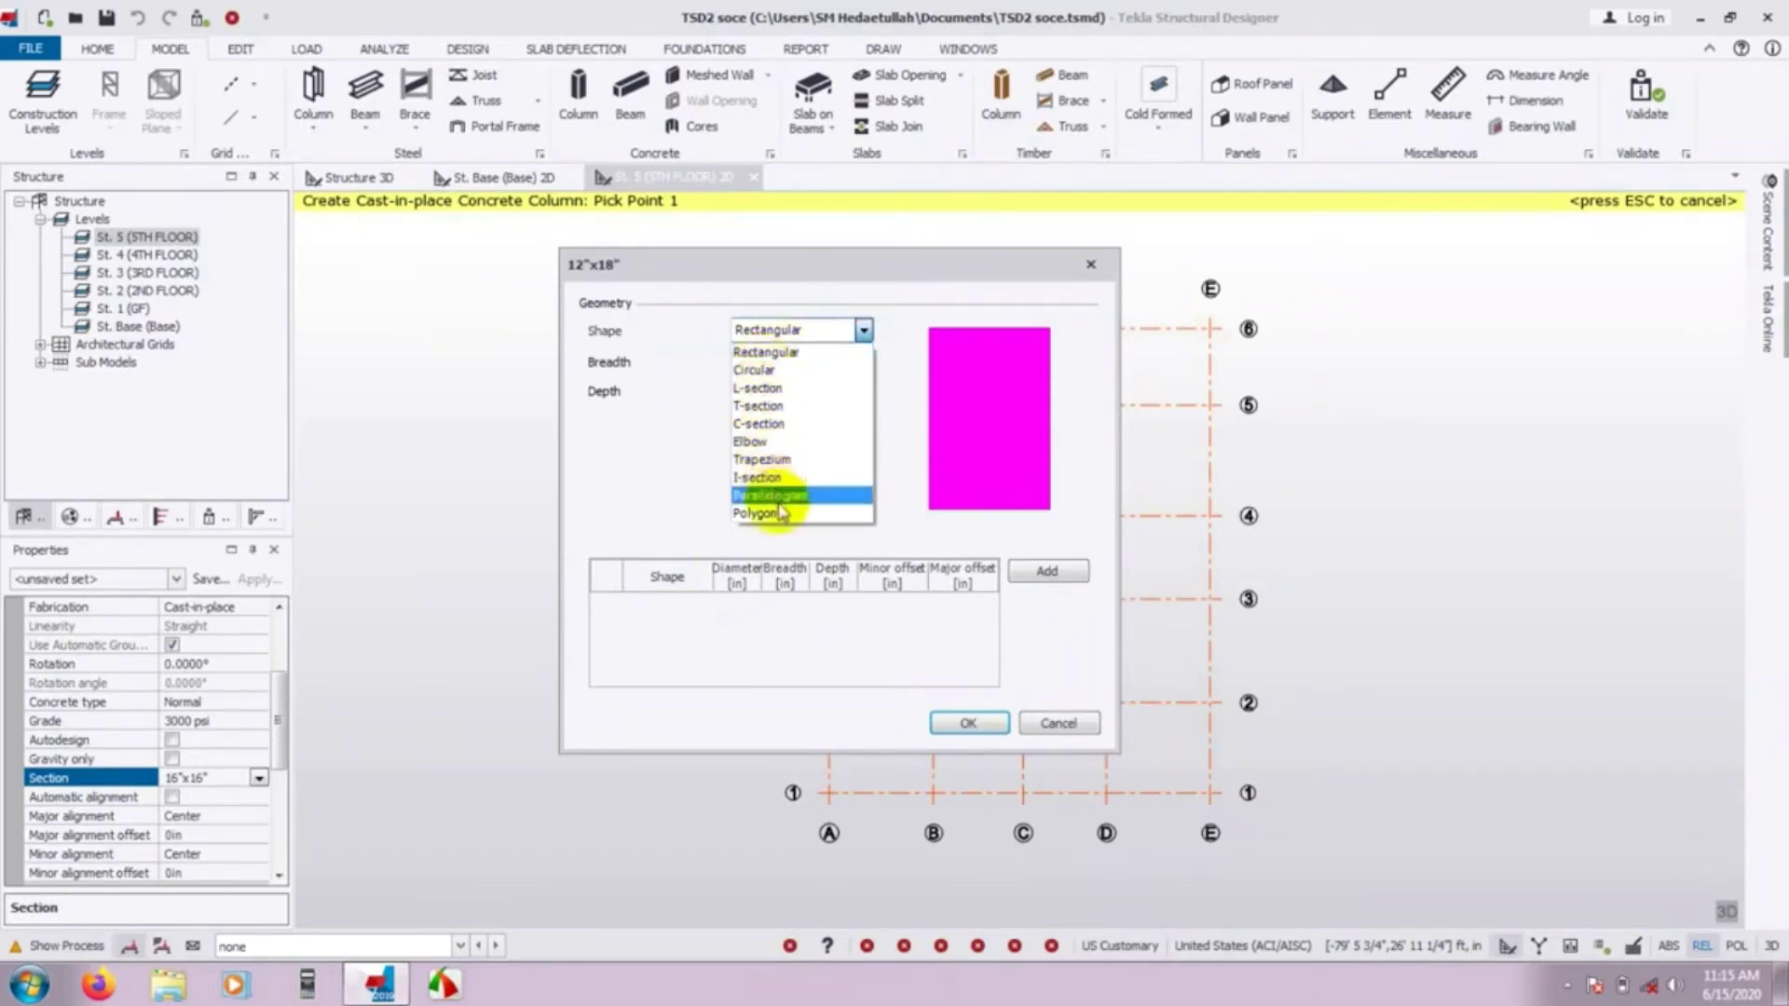
{"action": "left_click", "coordinate": [776, 354]}
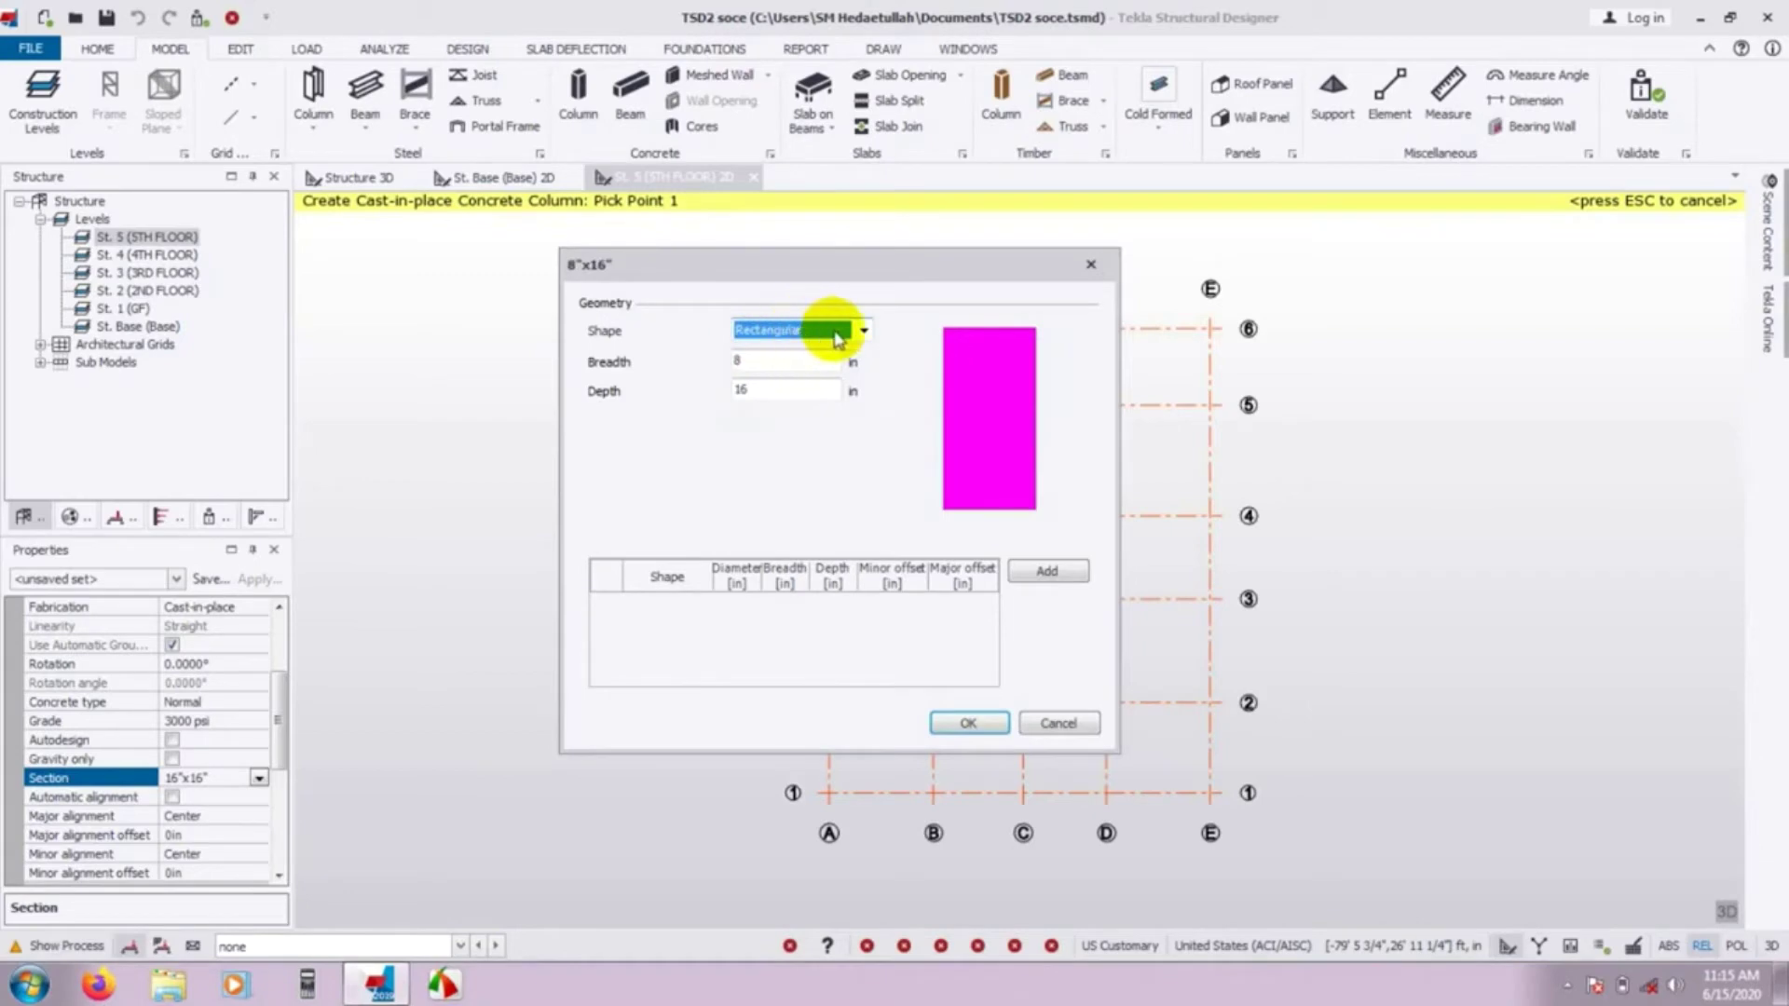
Try to add an extra rectangular shape with its own breadth and depth to the column section, and remove it.
{"action": "left_click", "coordinate": [1045, 571]}
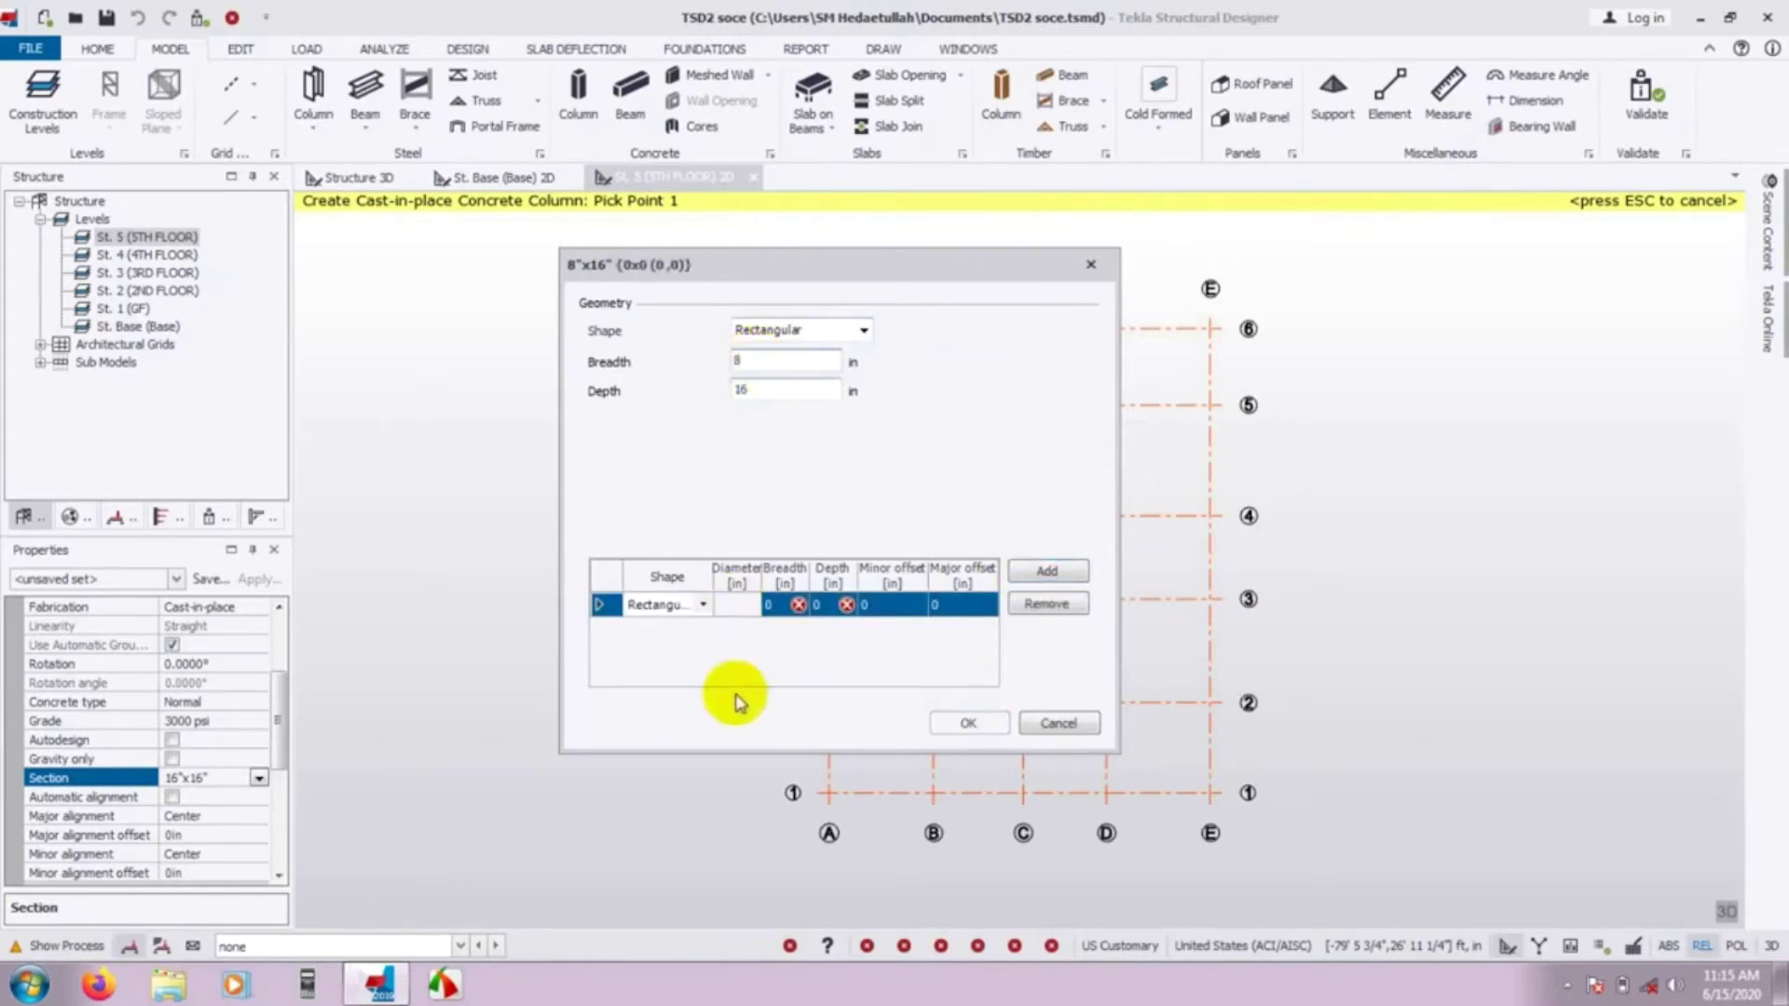
{"action": "left_click", "coordinate": [790, 610]}
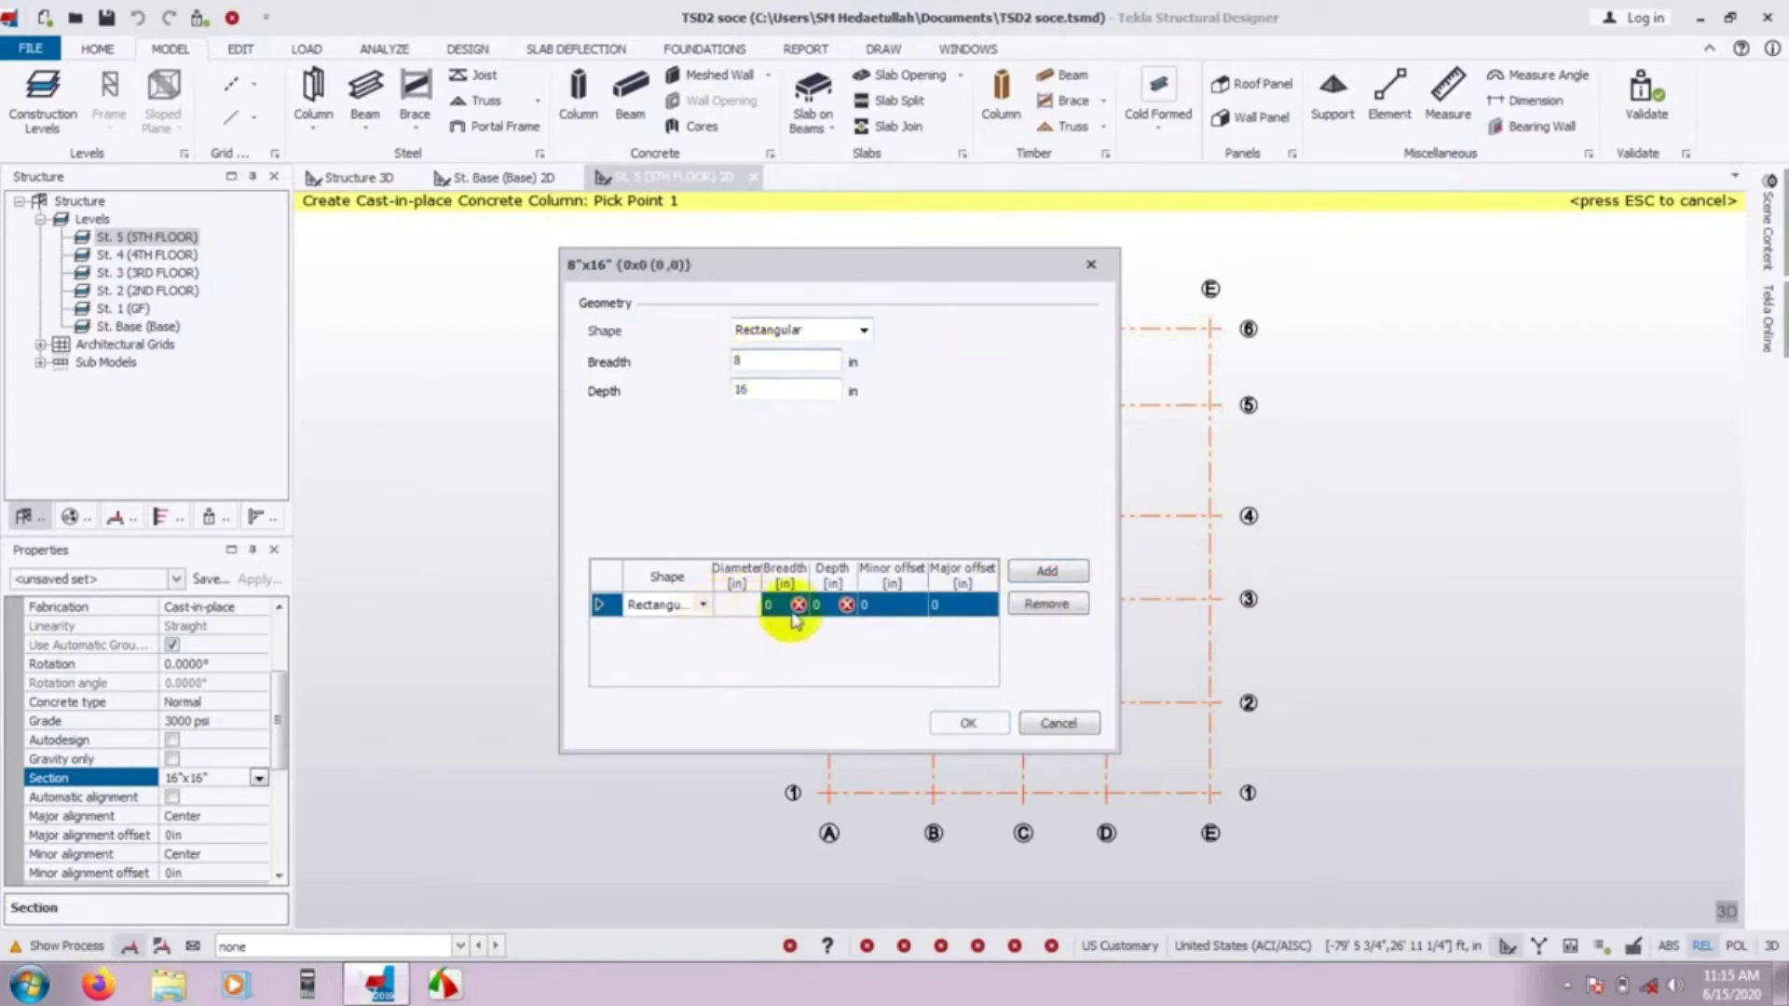
{"action": "left_click", "coordinate": [1039, 601]}
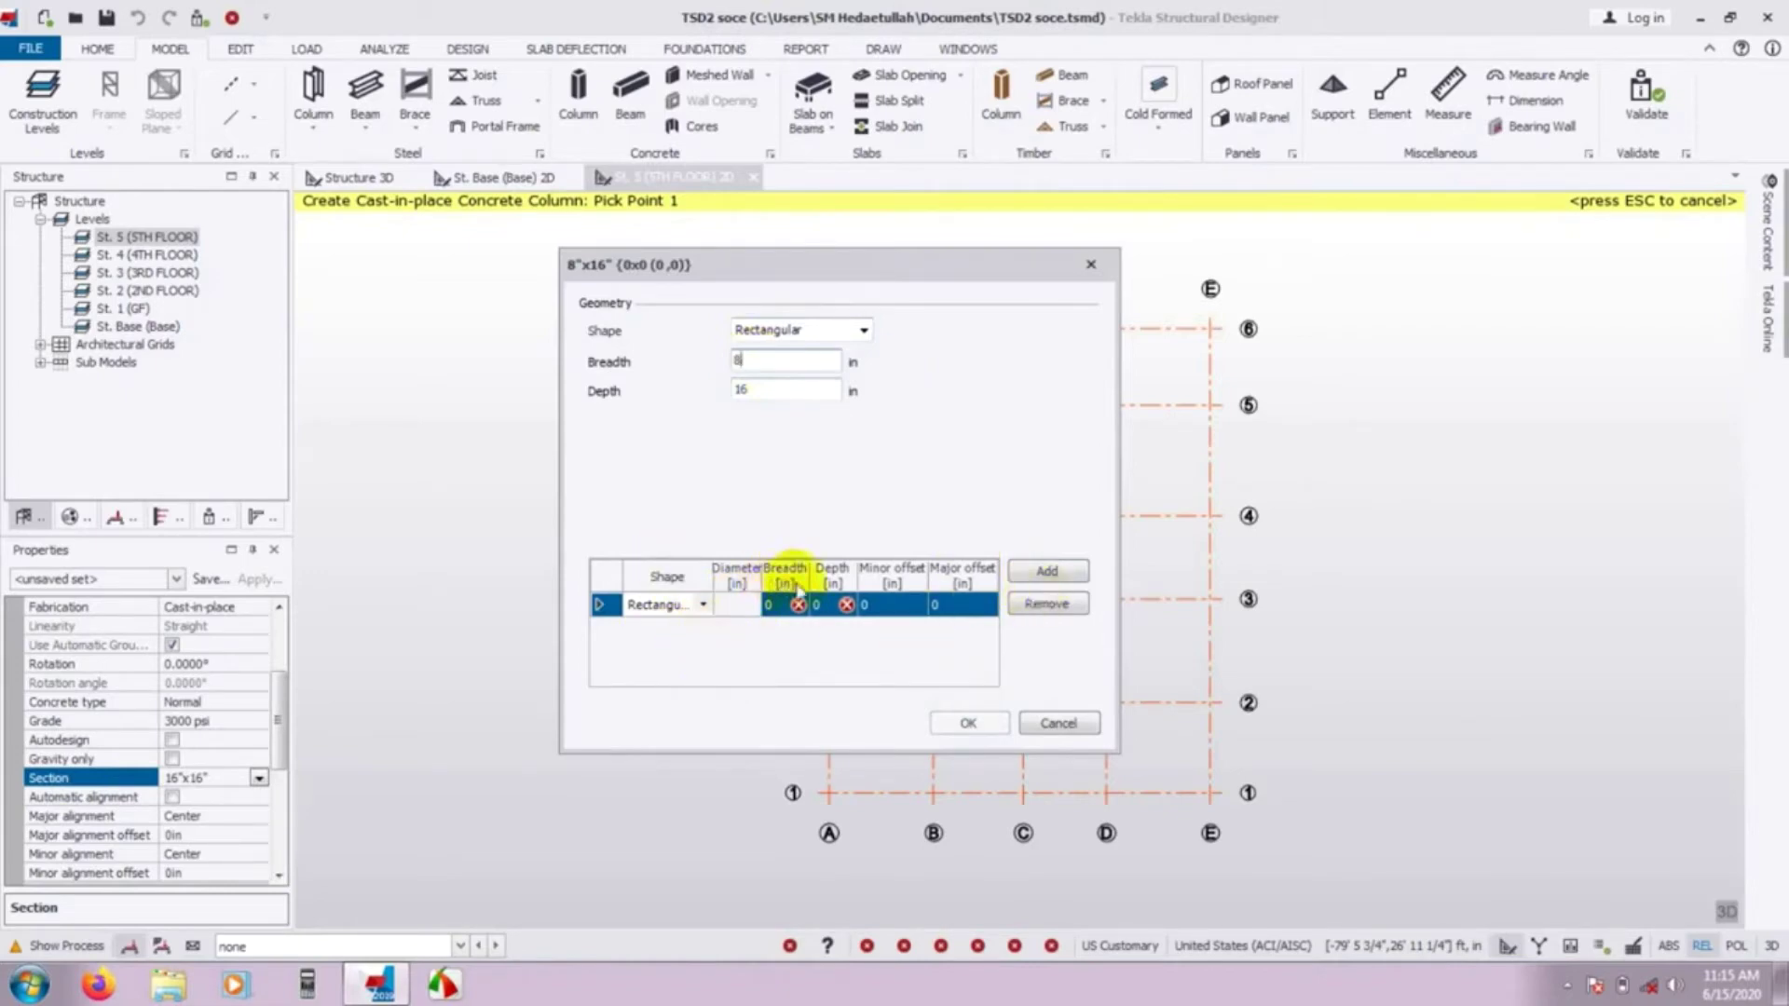
{"action": "left_click", "coordinate": [773, 608]}
{"action": "type", "text": "0"}
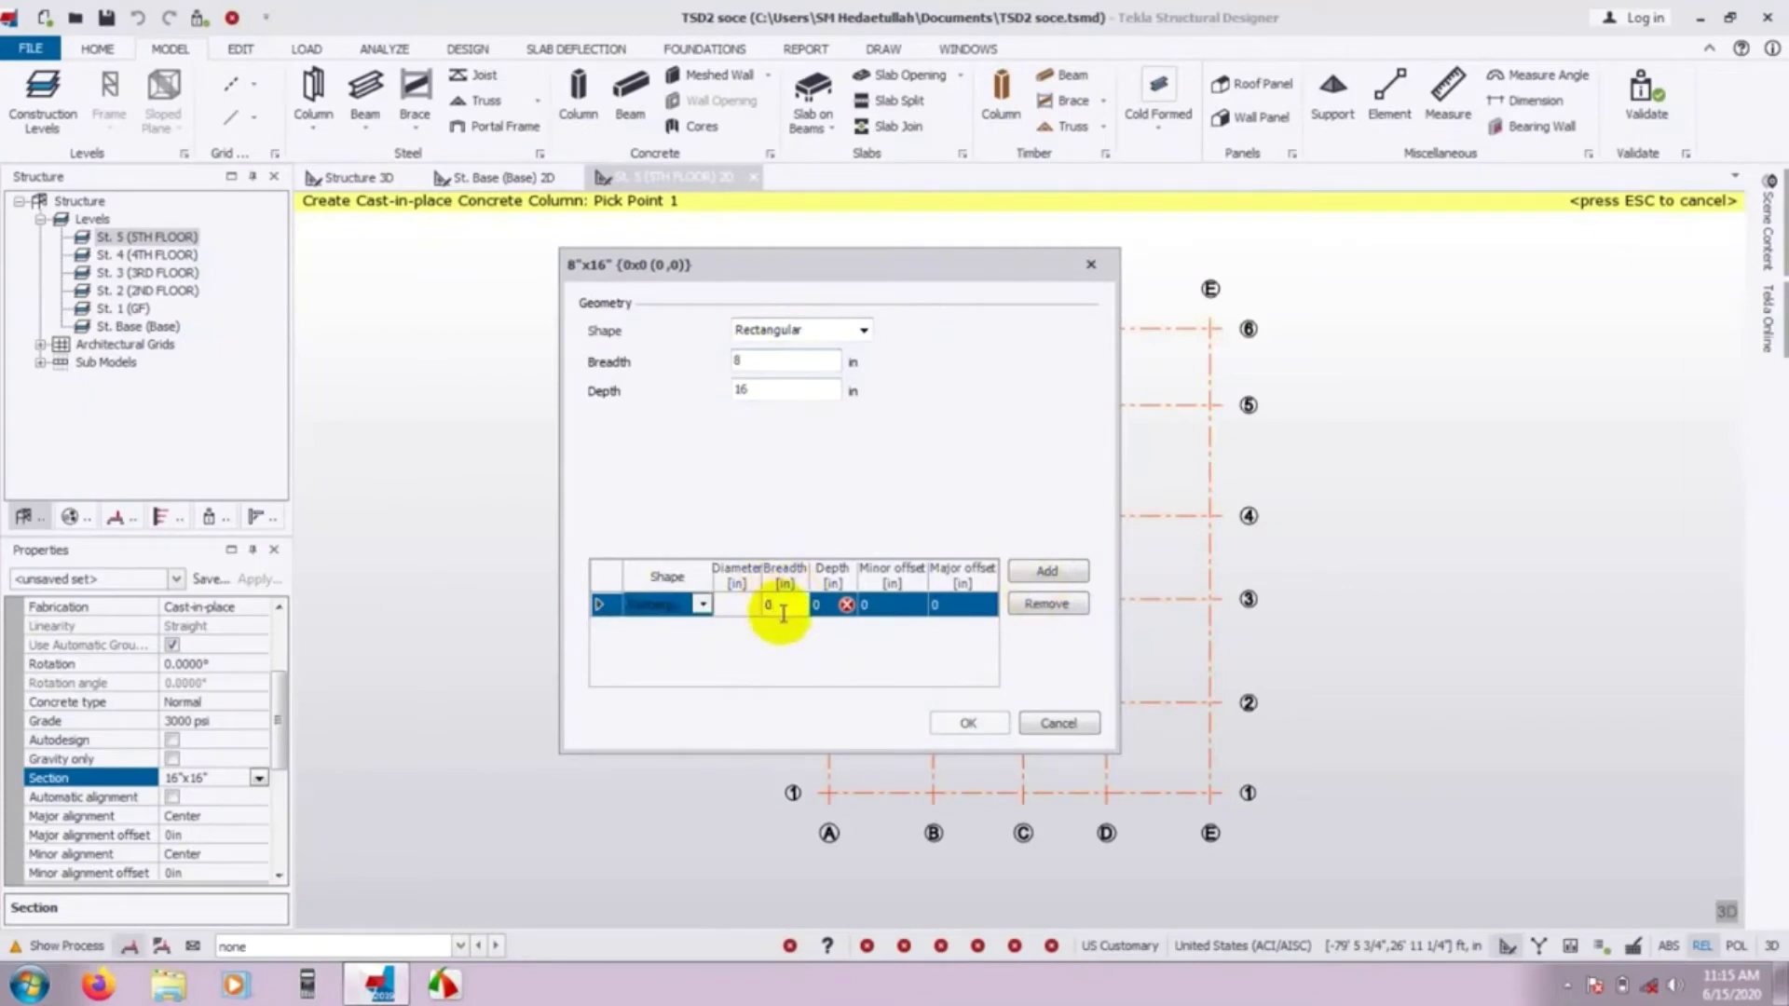
{"action": "left_click", "coordinate": [783, 610]}
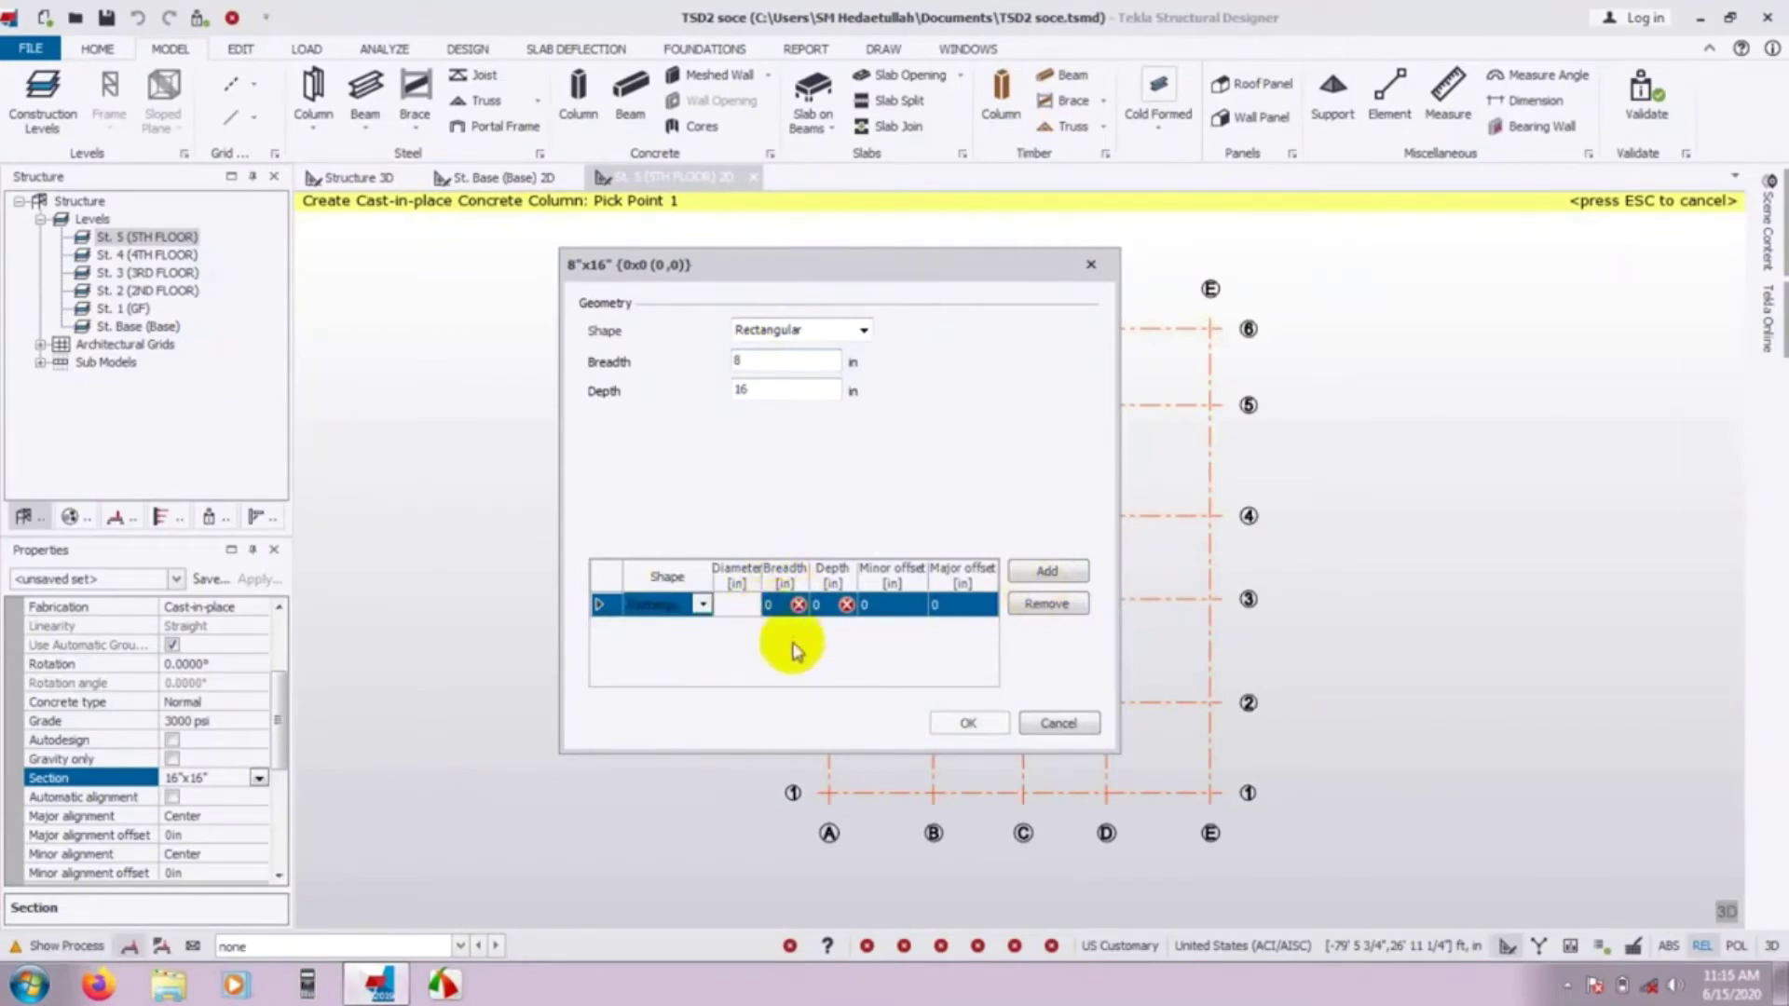
{"action": "left_click", "coordinate": [703, 605]}
{"action": "left_click", "coordinate": [657, 627]}
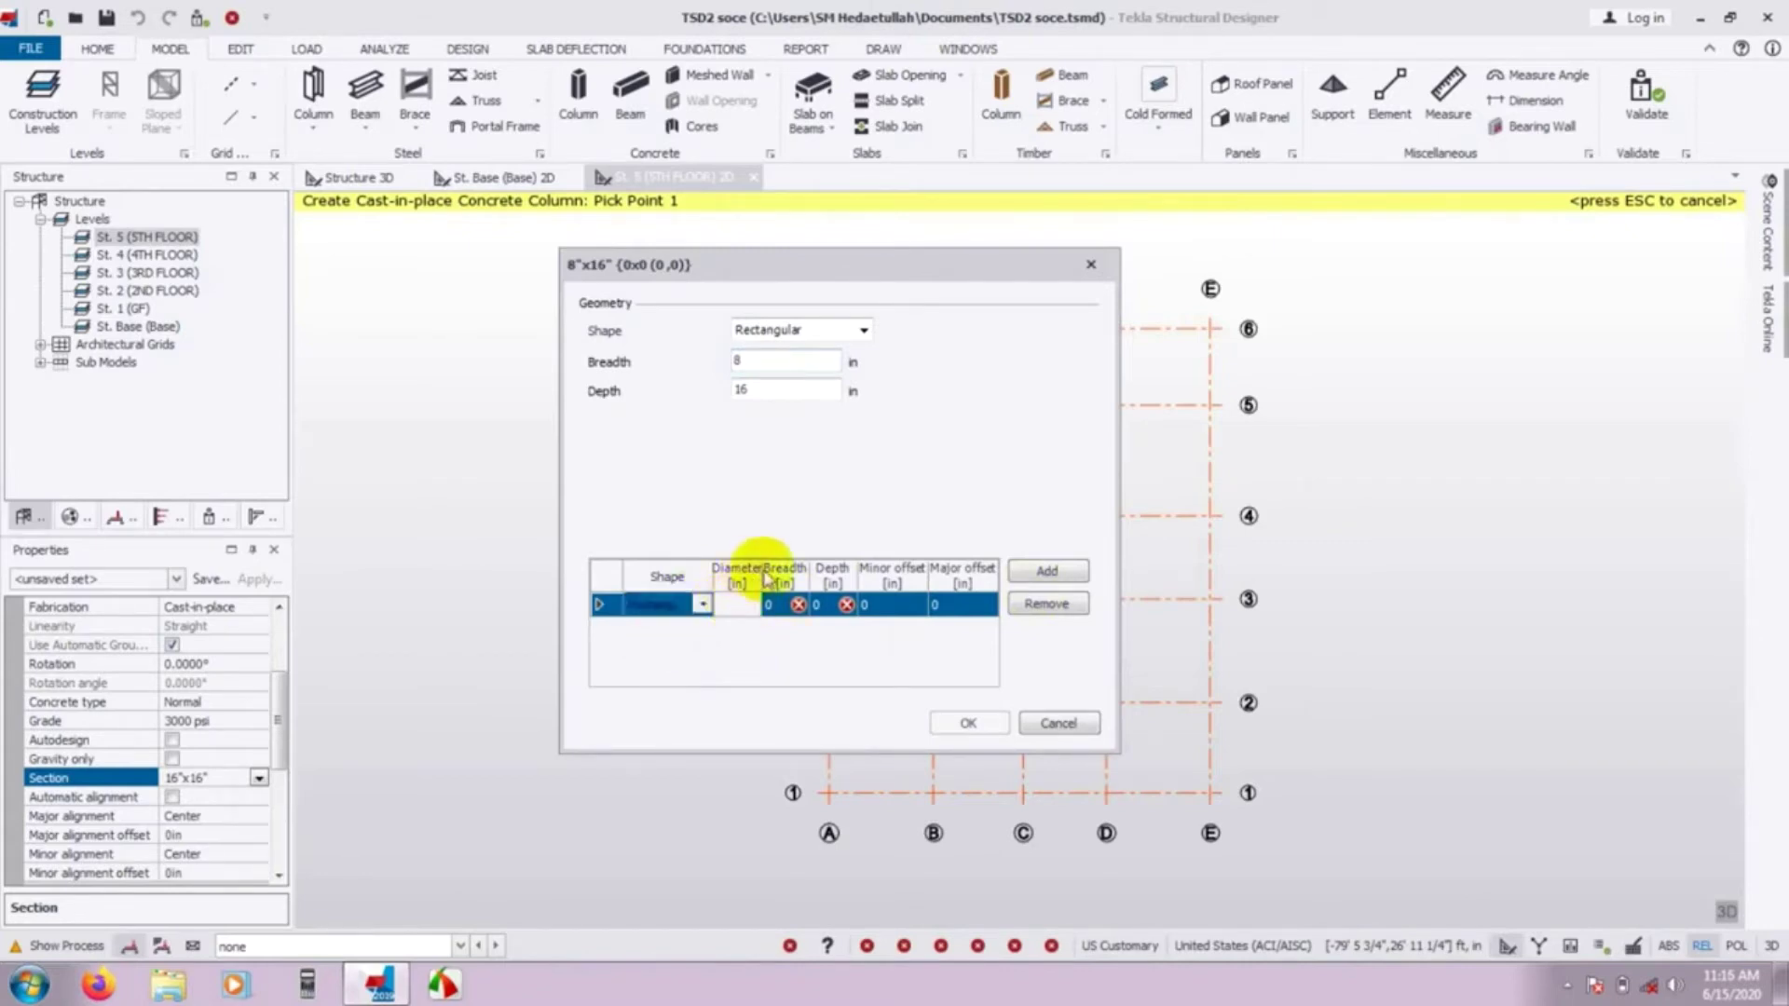
{"action": "left_click", "coordinate": [772, 604]}
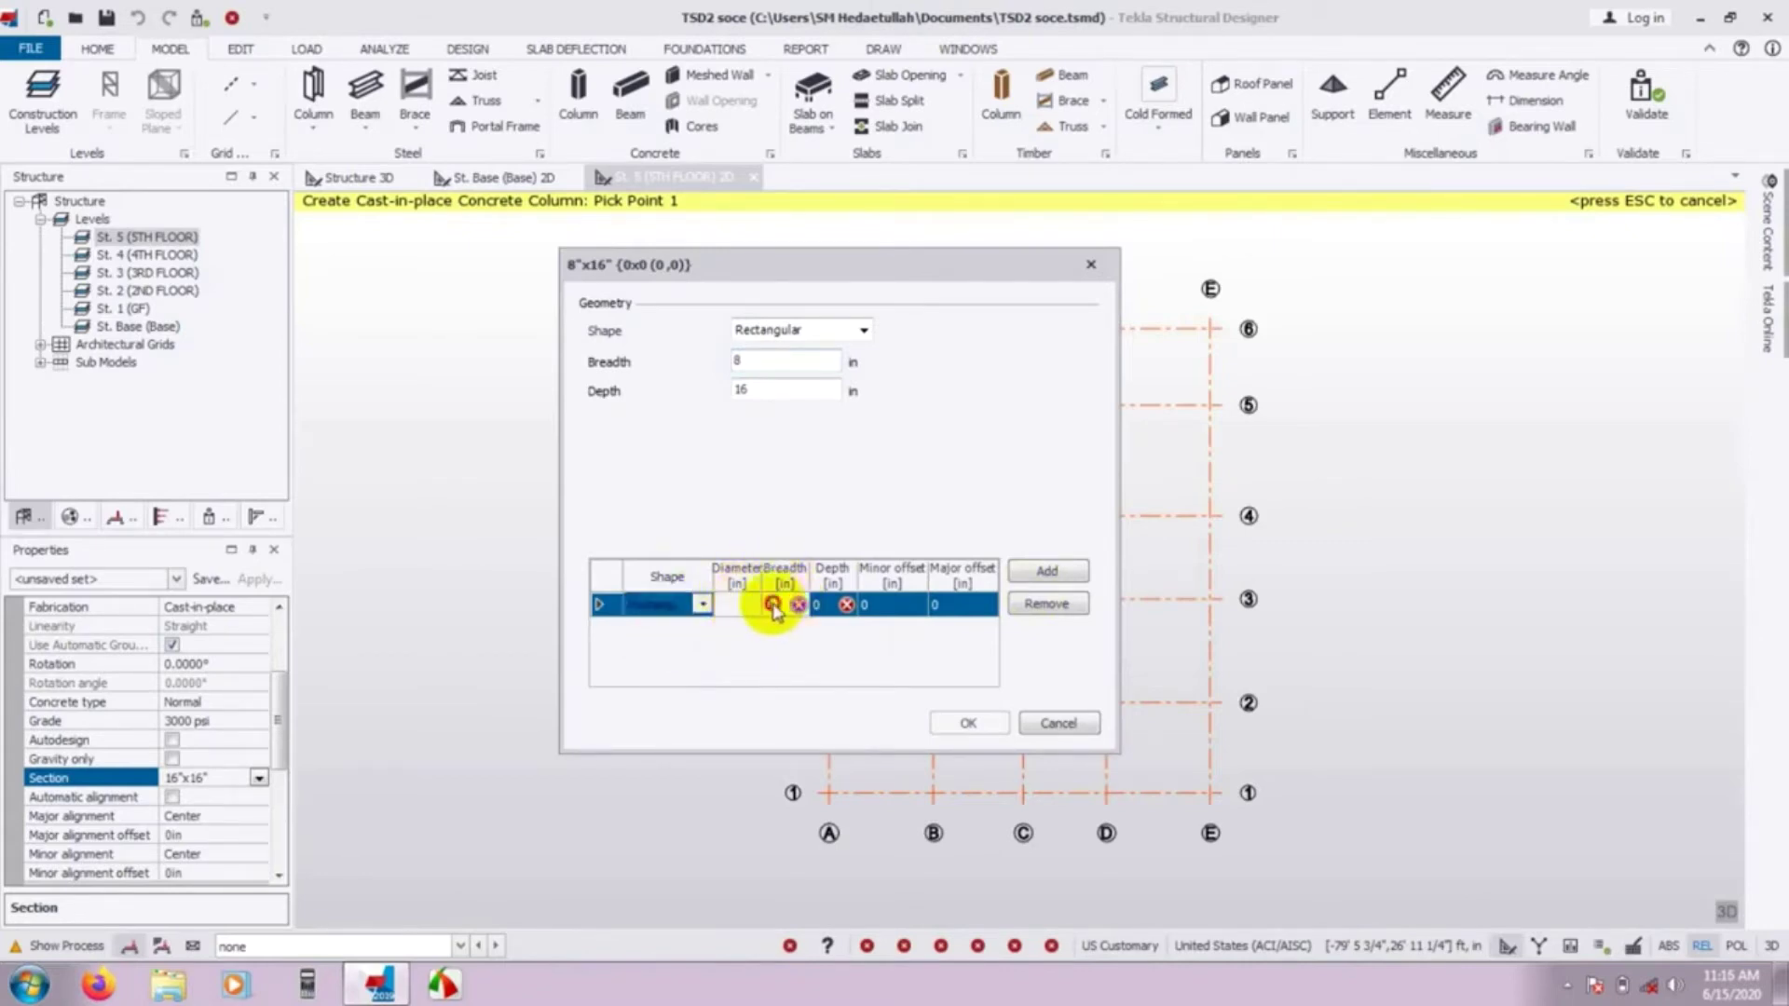
{"action": "left_click", "coordinate": [822, 605]}
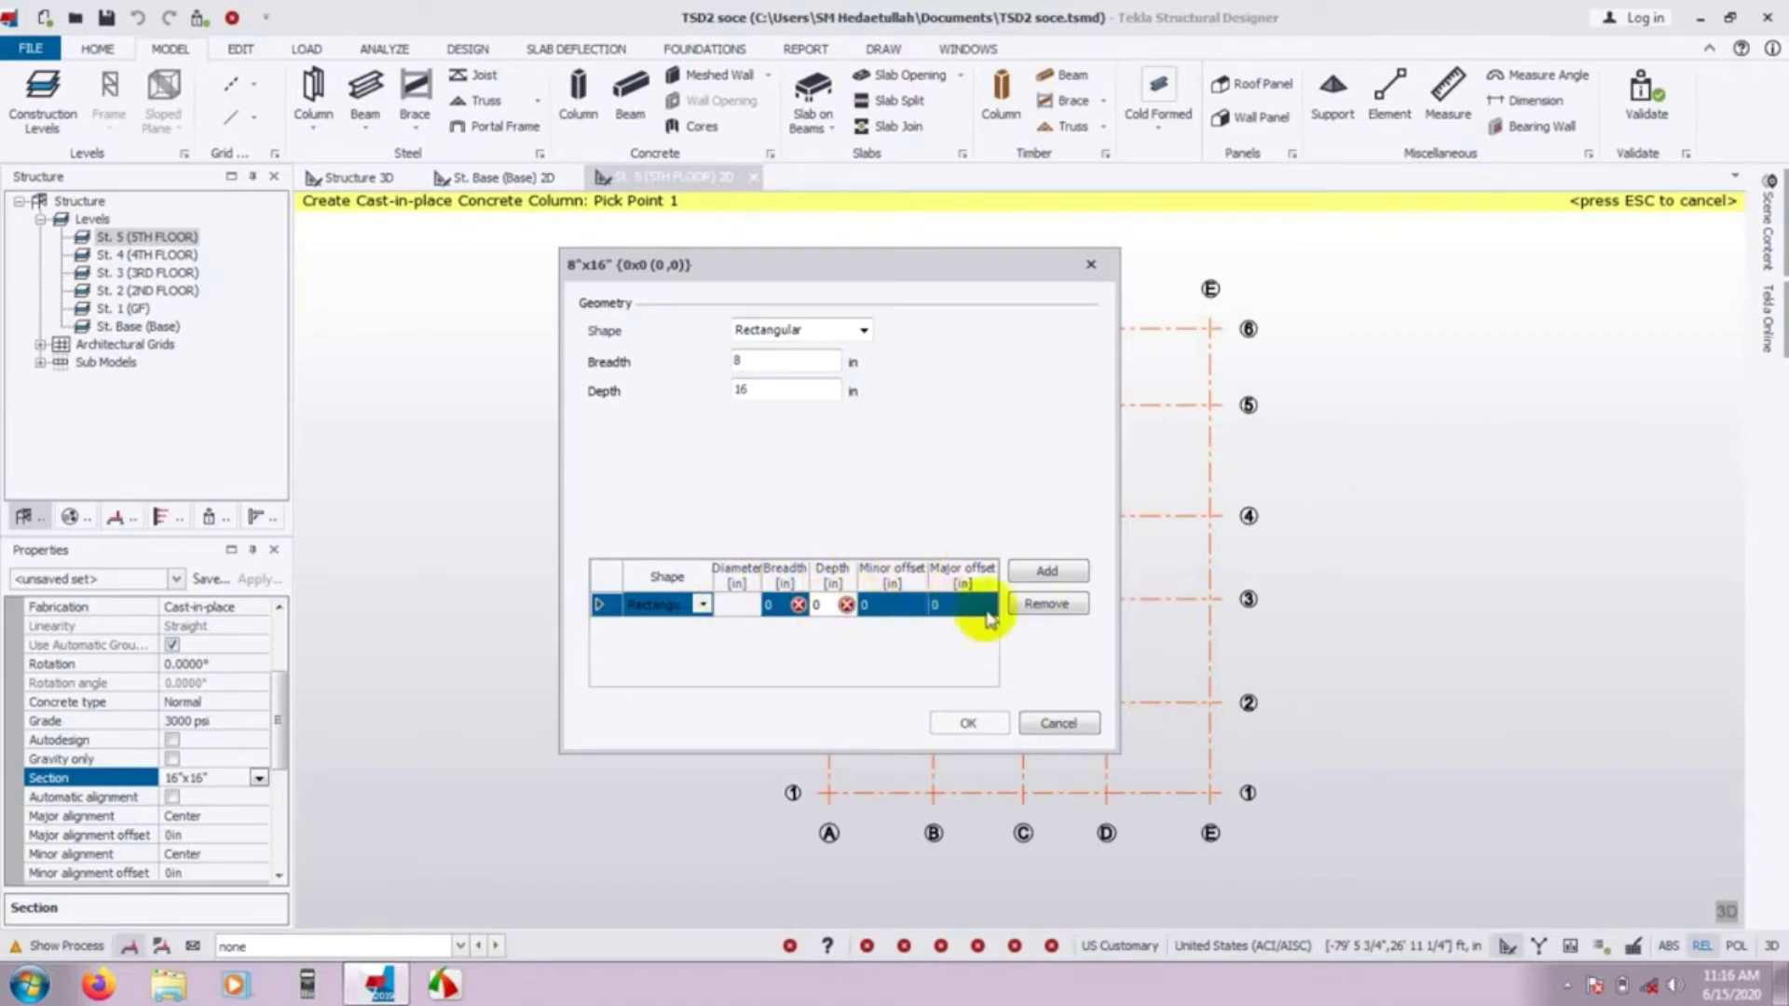
{"action": "left_click", "coordinate": [1036, 605]}
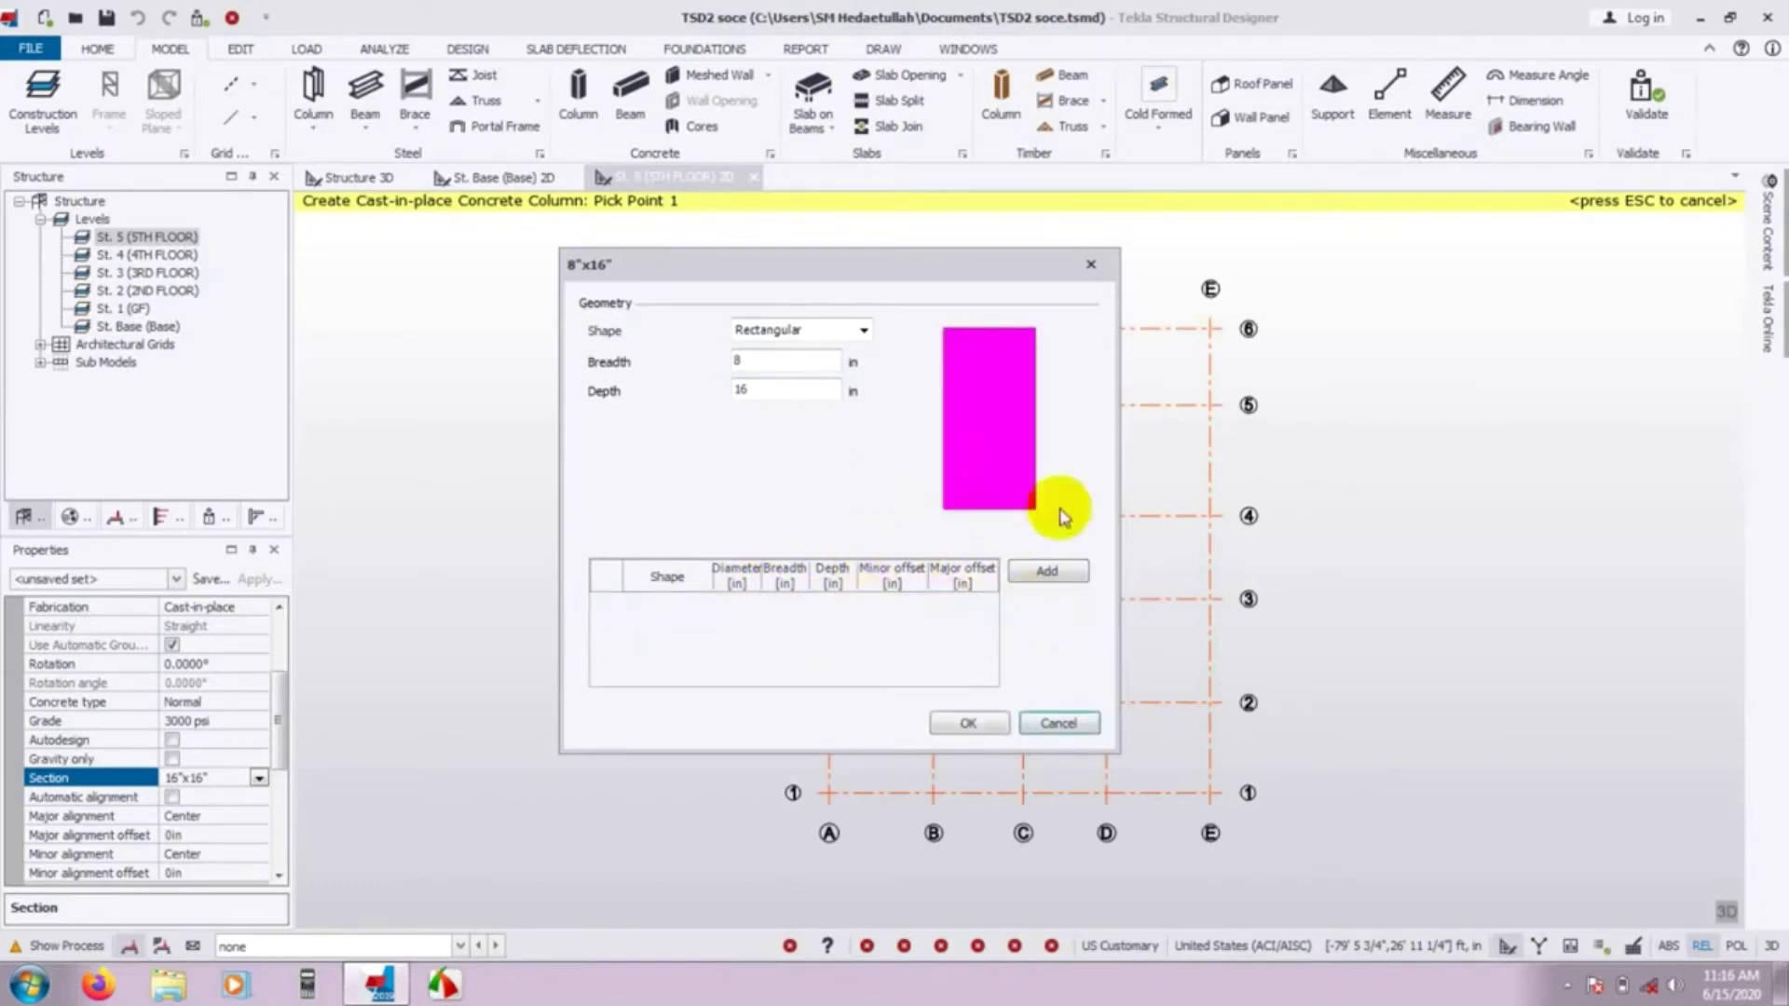
Set the rectangular section's breadth to 12 in and depth to 18 in, and accept the section.
{"action": "left_click", "coordinate": [975, 421]}
{"action": "double_click", "coordinate": [745, 360]}
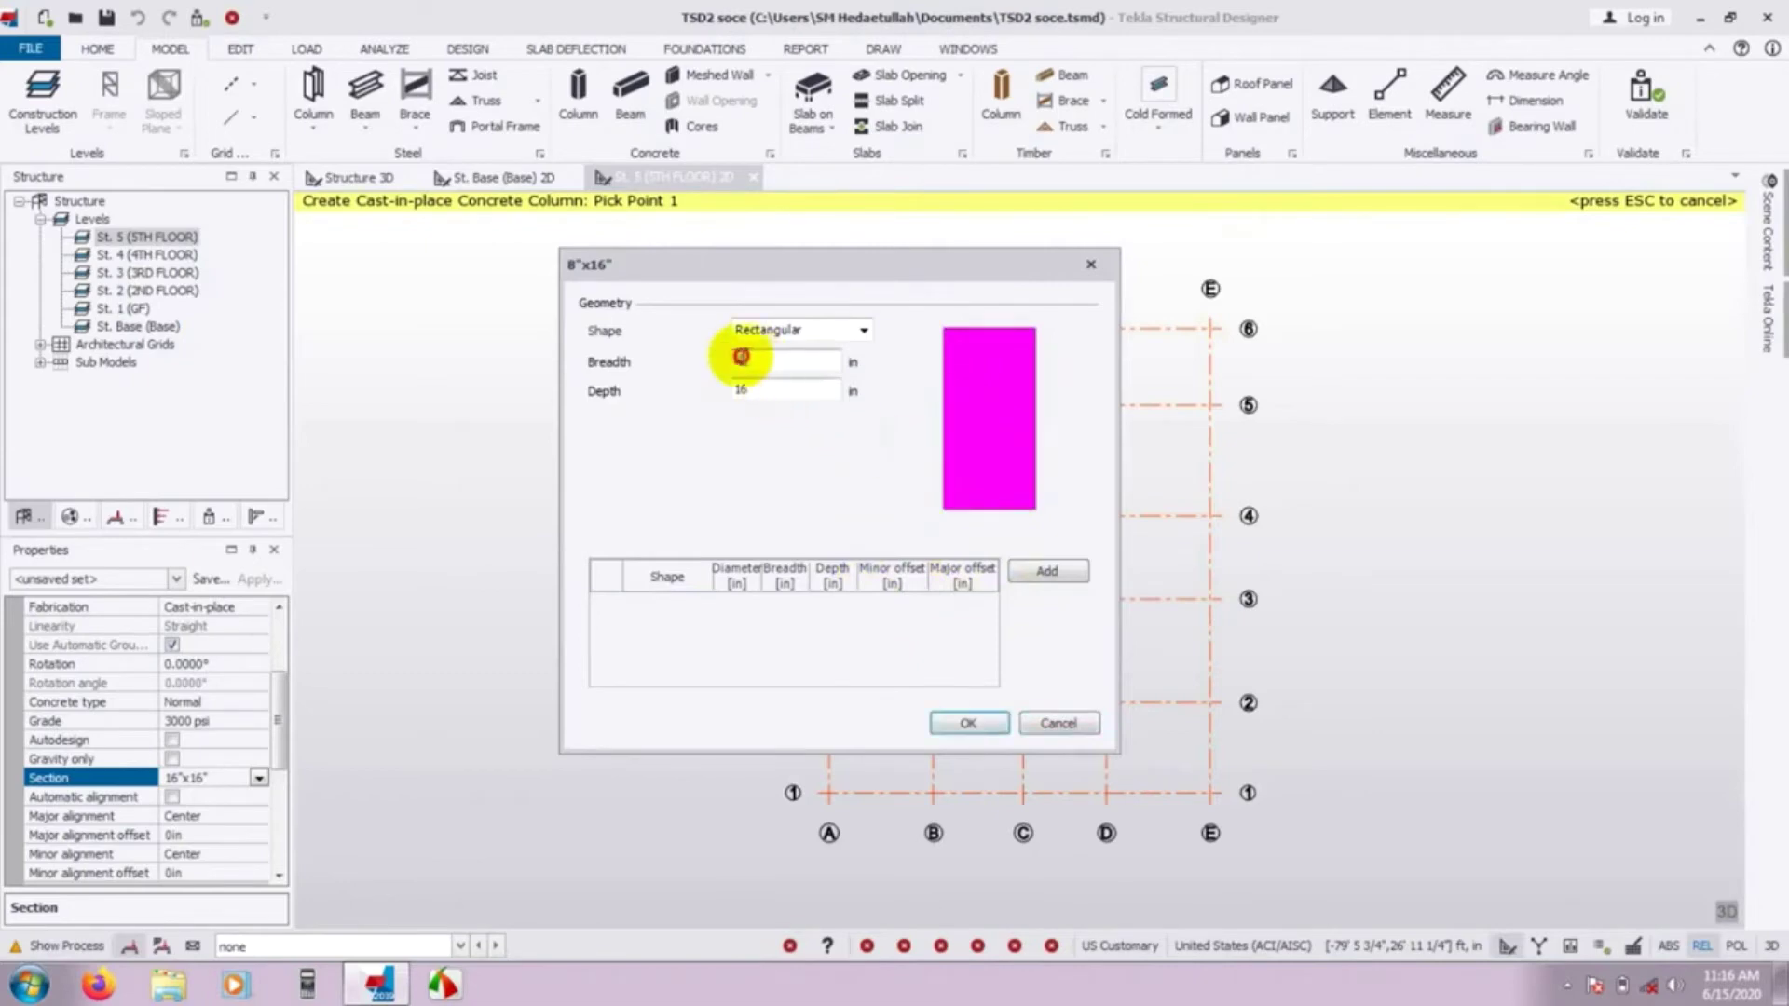
{"action": "type", "text": "12"}
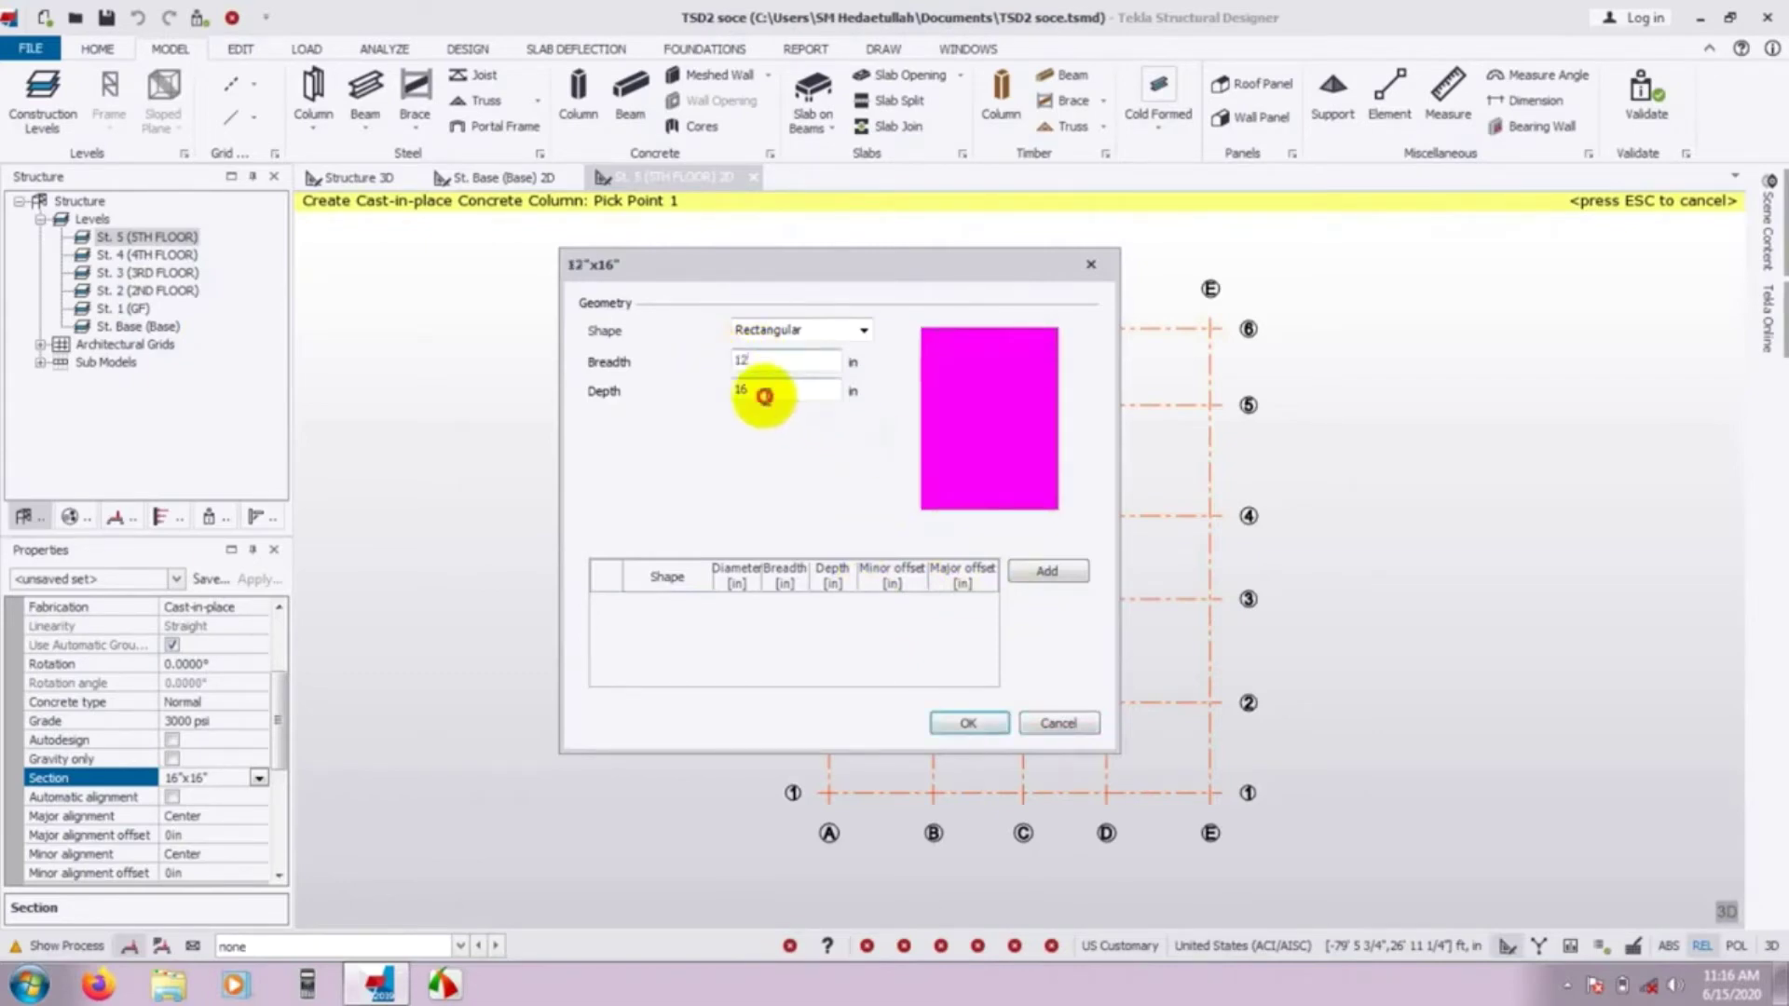
{"action": "key", "text": "Tab"}
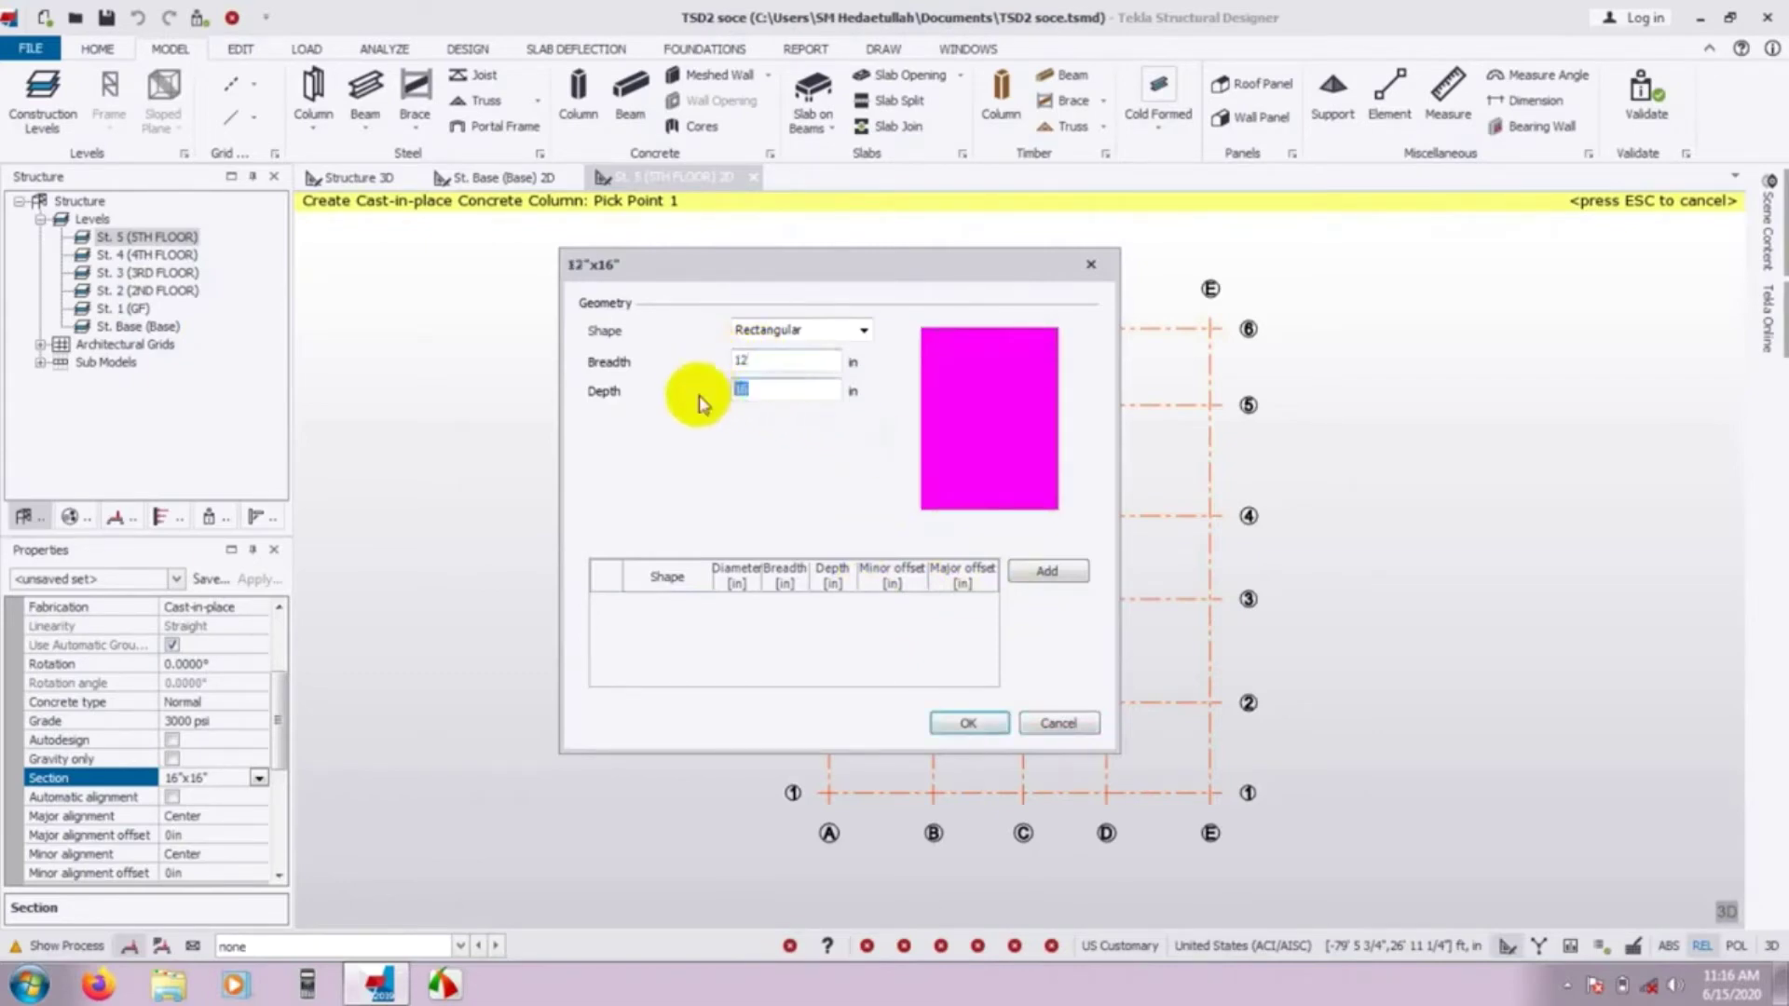
{"action": "type", "text": "18"}
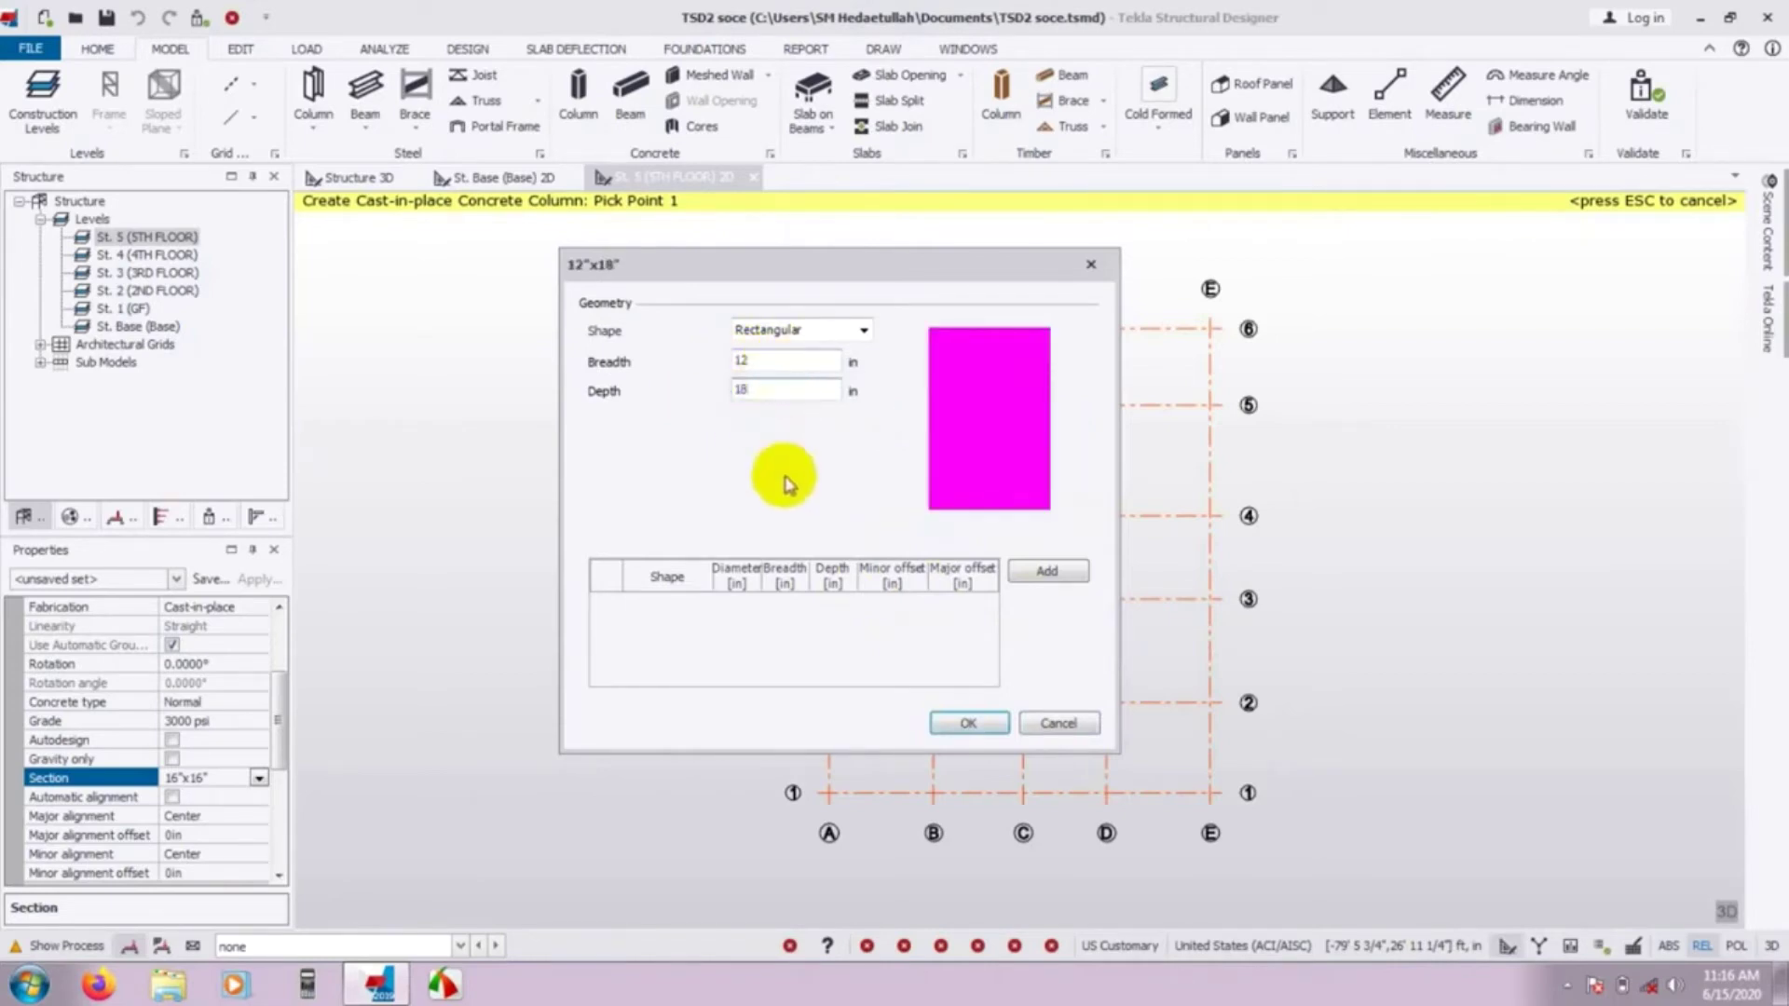
{"action": "left_click", "coordinate": [969, 722]}
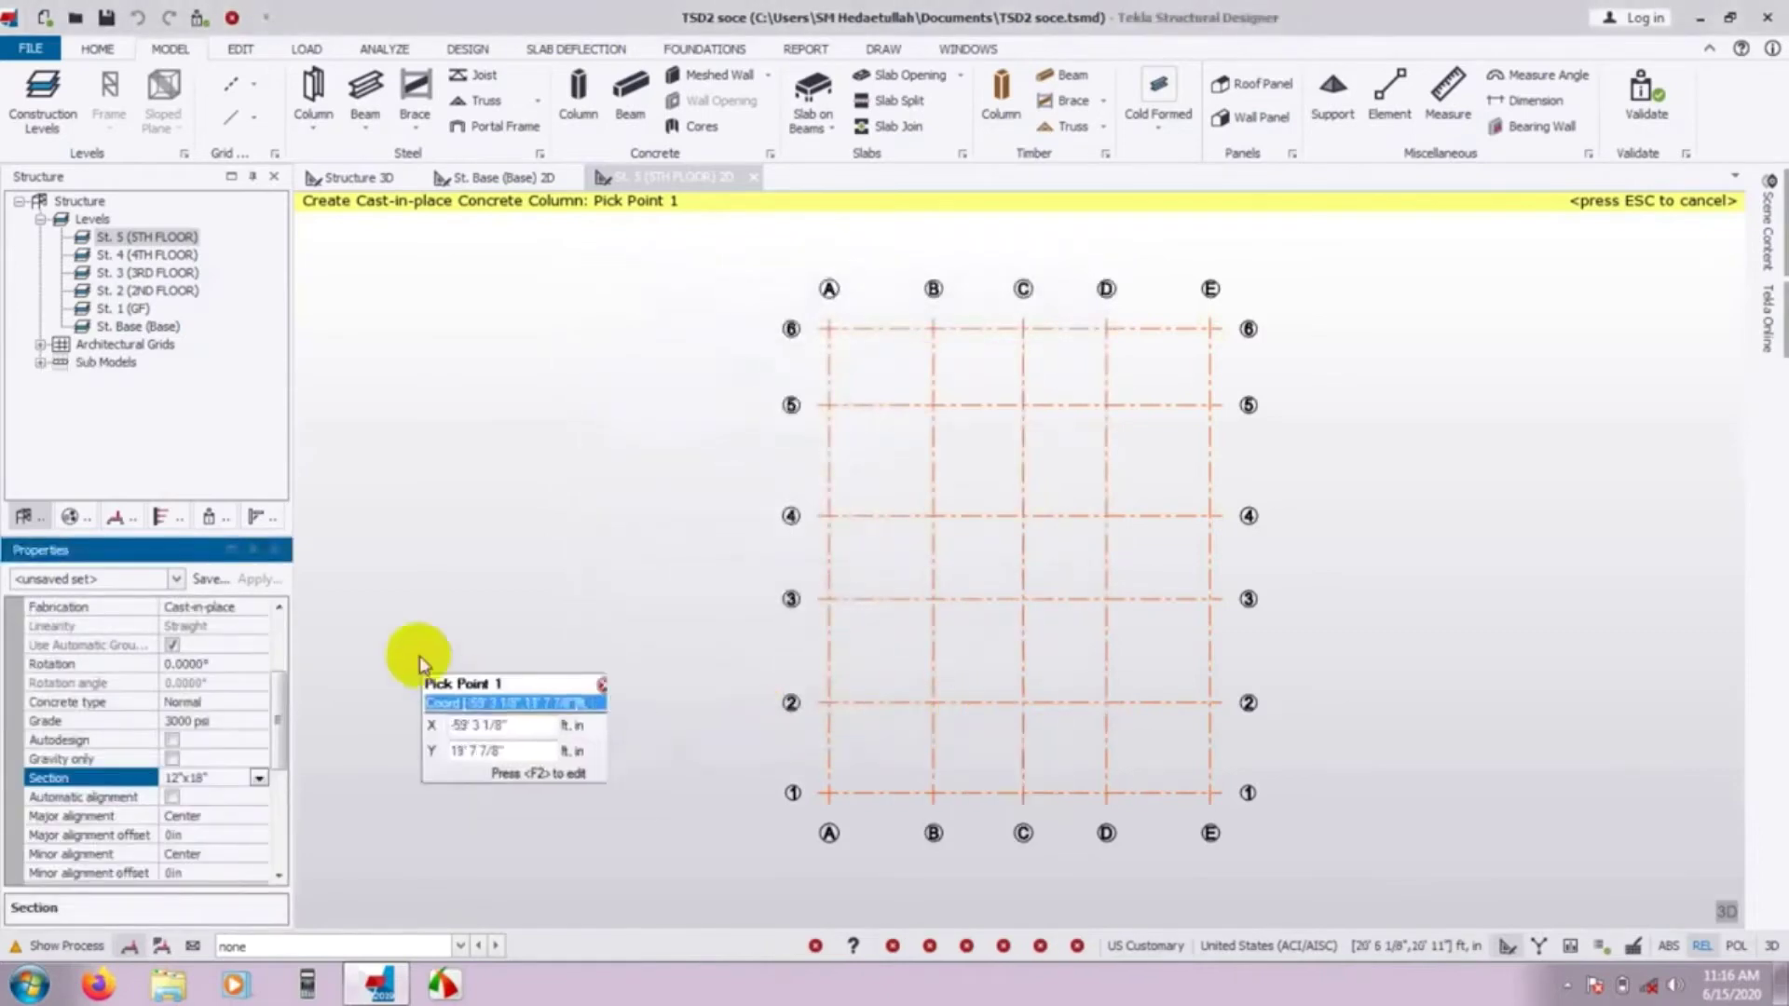
Use the 12"x18" section for the column and set its major alignment to Center.
{"action": "left_click", "coordinate": [255, 779]}
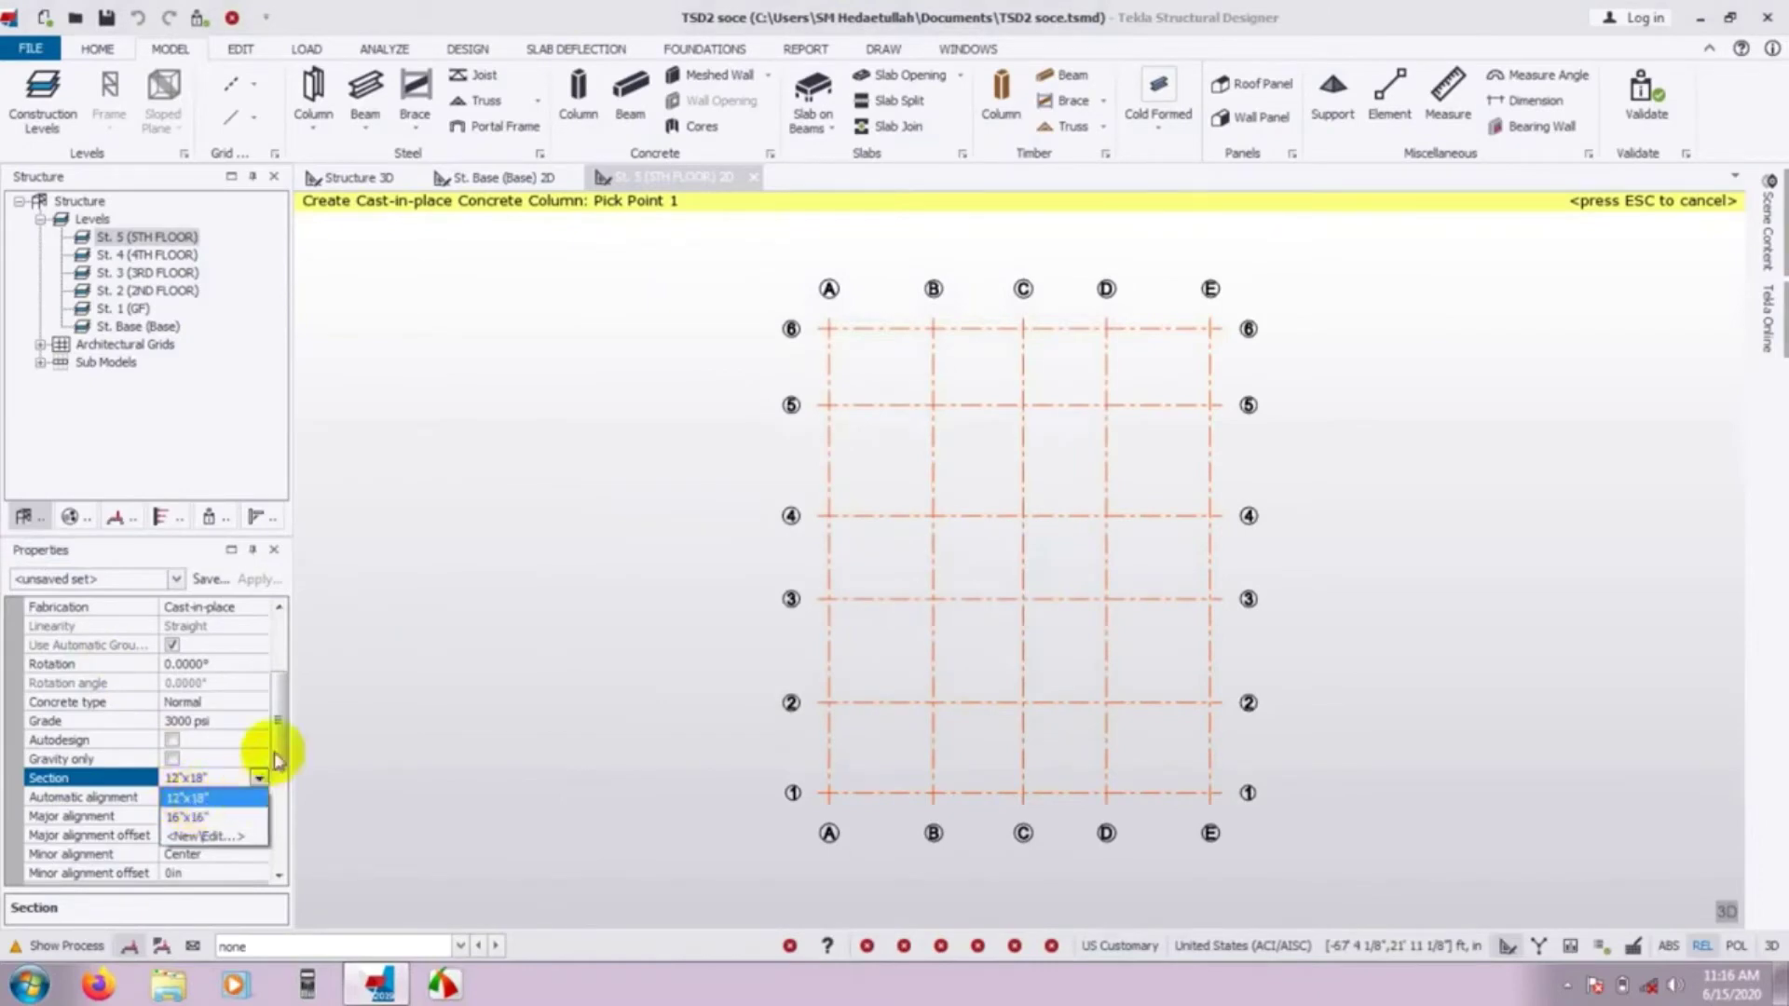
{"action": "left_click", "coordinate": [211, 799]}
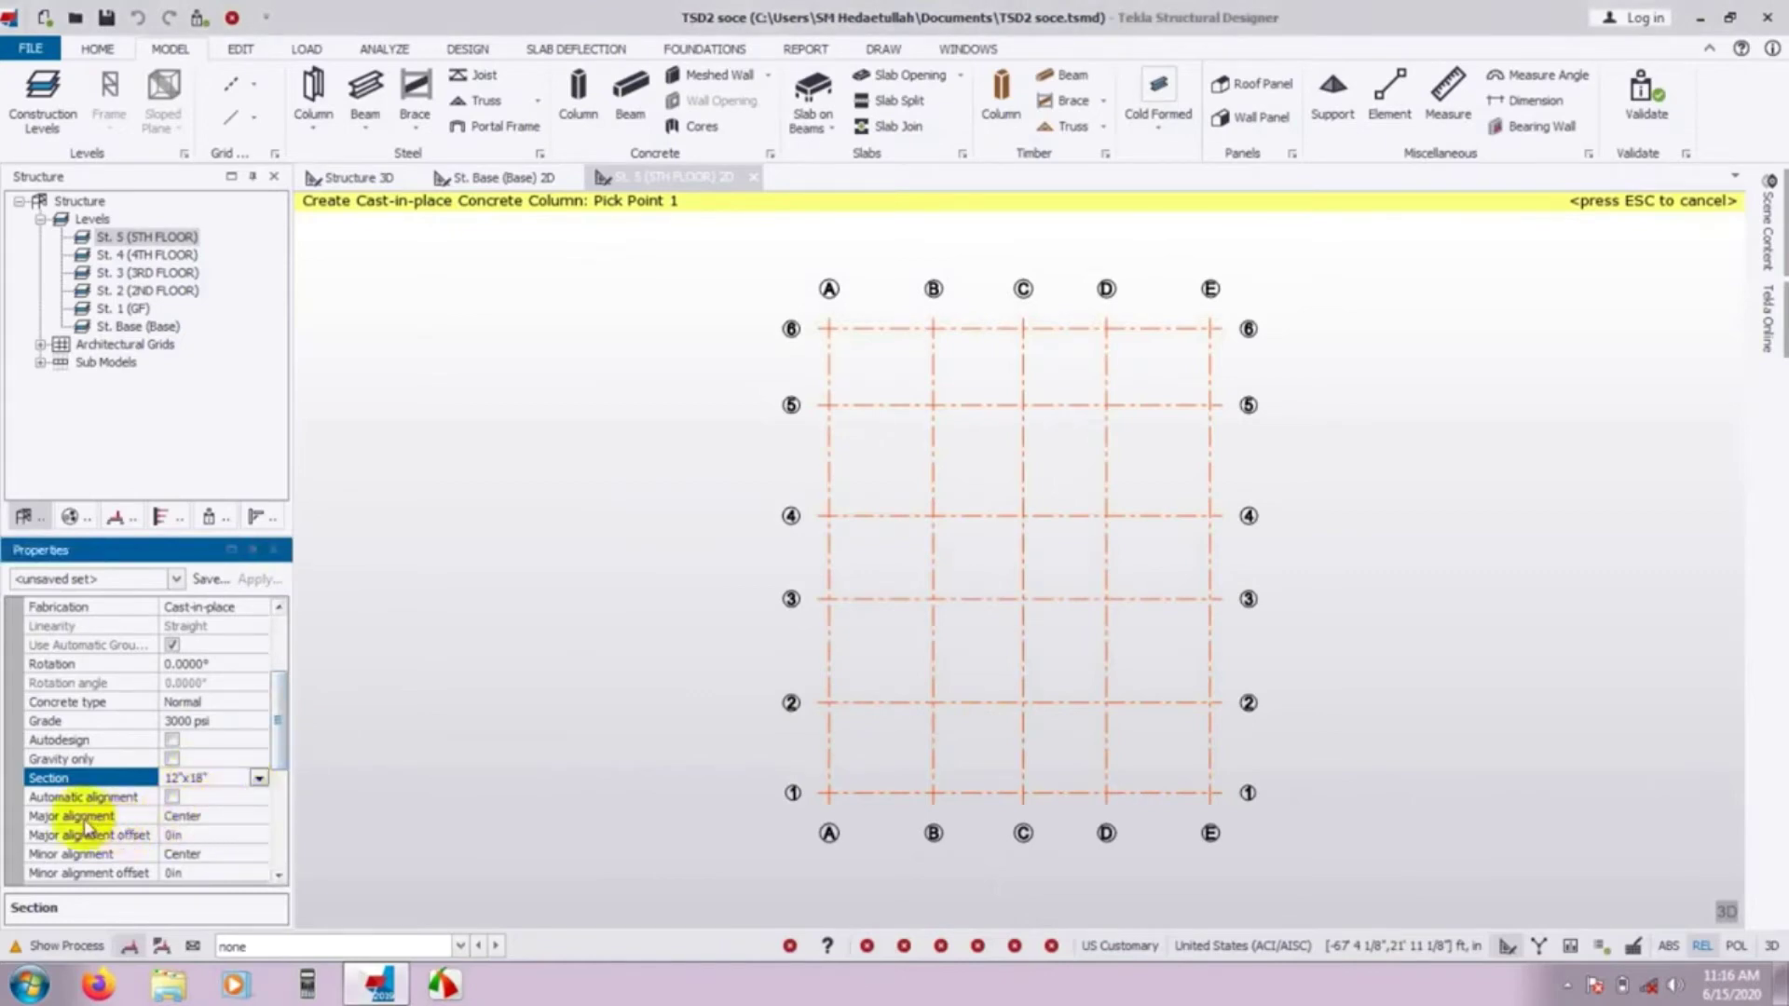
{"action": "left_click", "coordinate": [195, 818]}
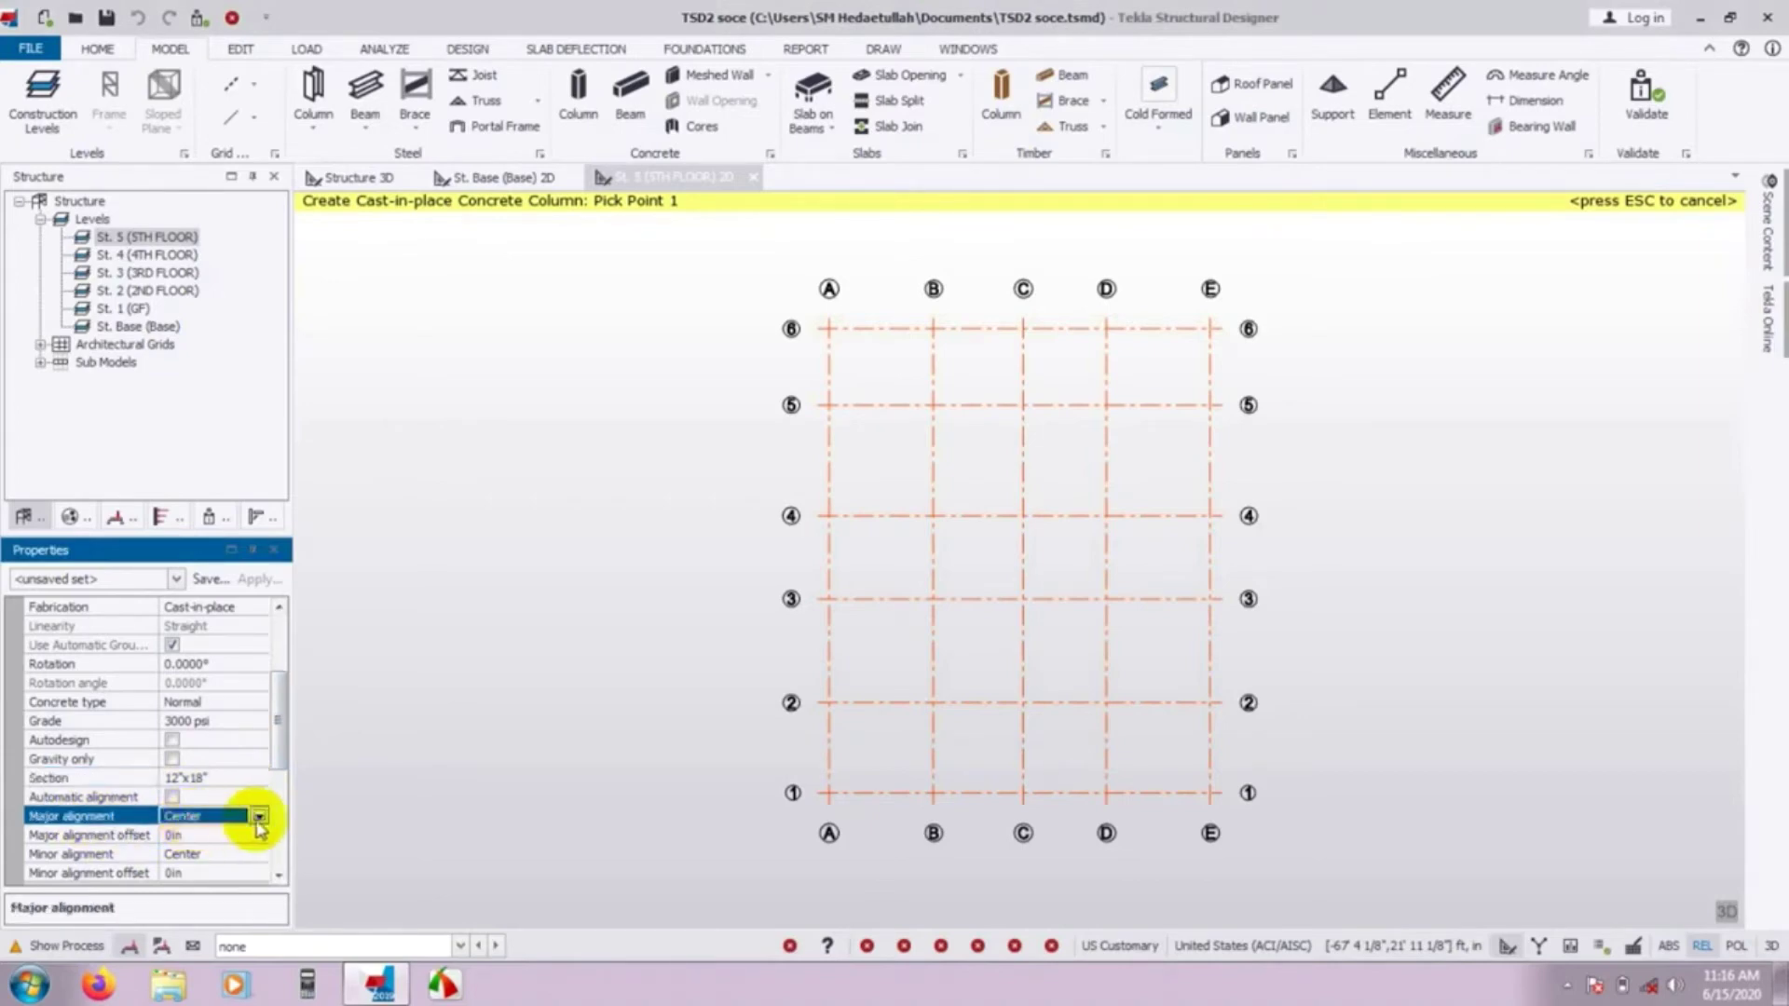
{"action": "left_click", "coordinate": [258, 818]}
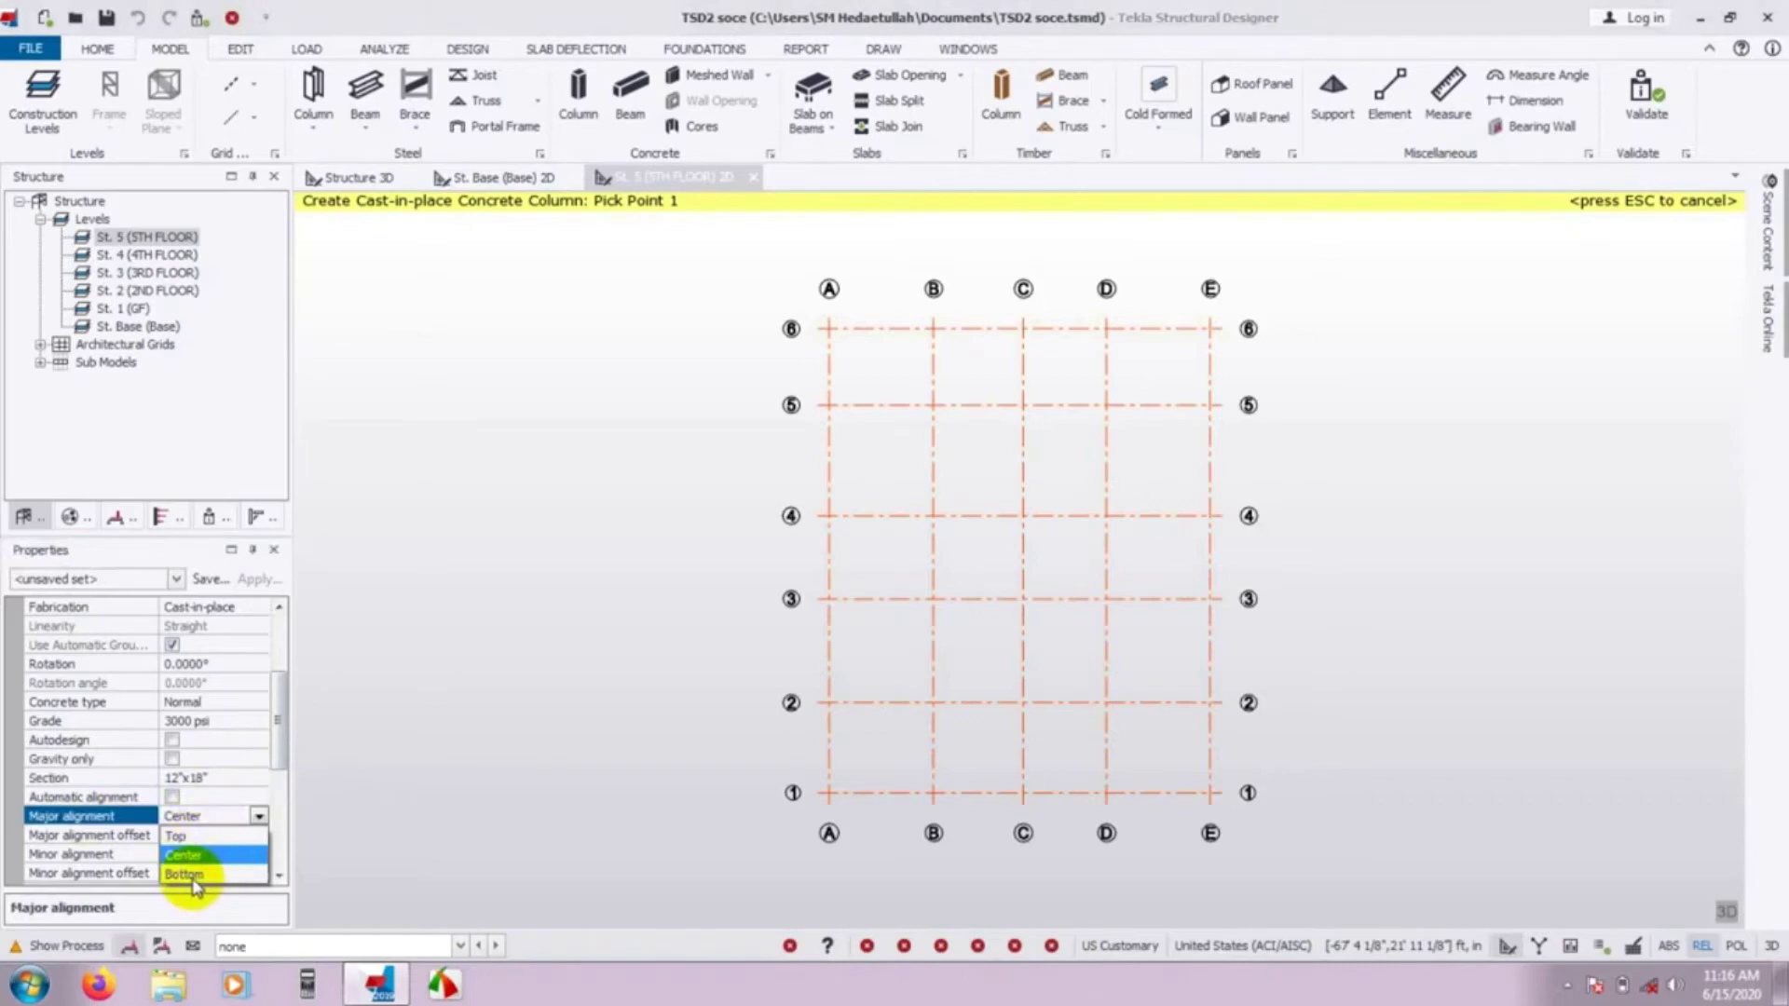
{"action": "left_click", "coordinate": [177, 854]}
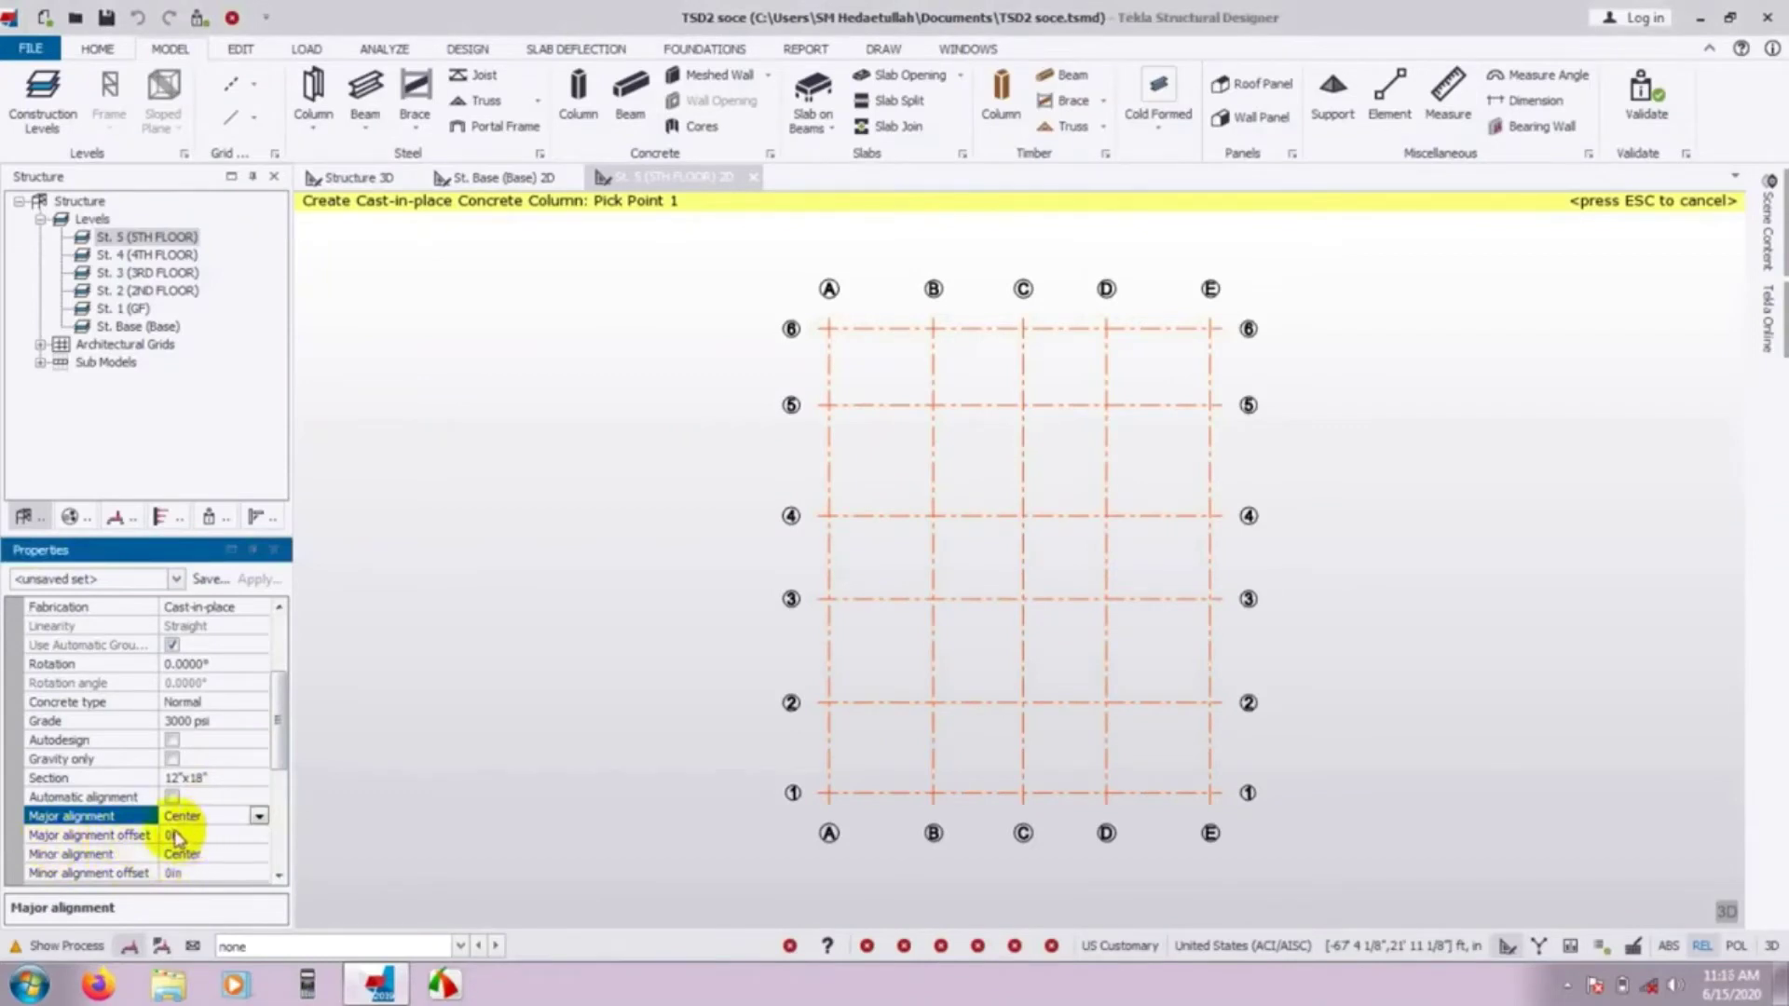
Review the remaining column properties and place a column at the intersection of grid lines A and 5.
{"action": "left_click", "coordinate": [205, 834]}
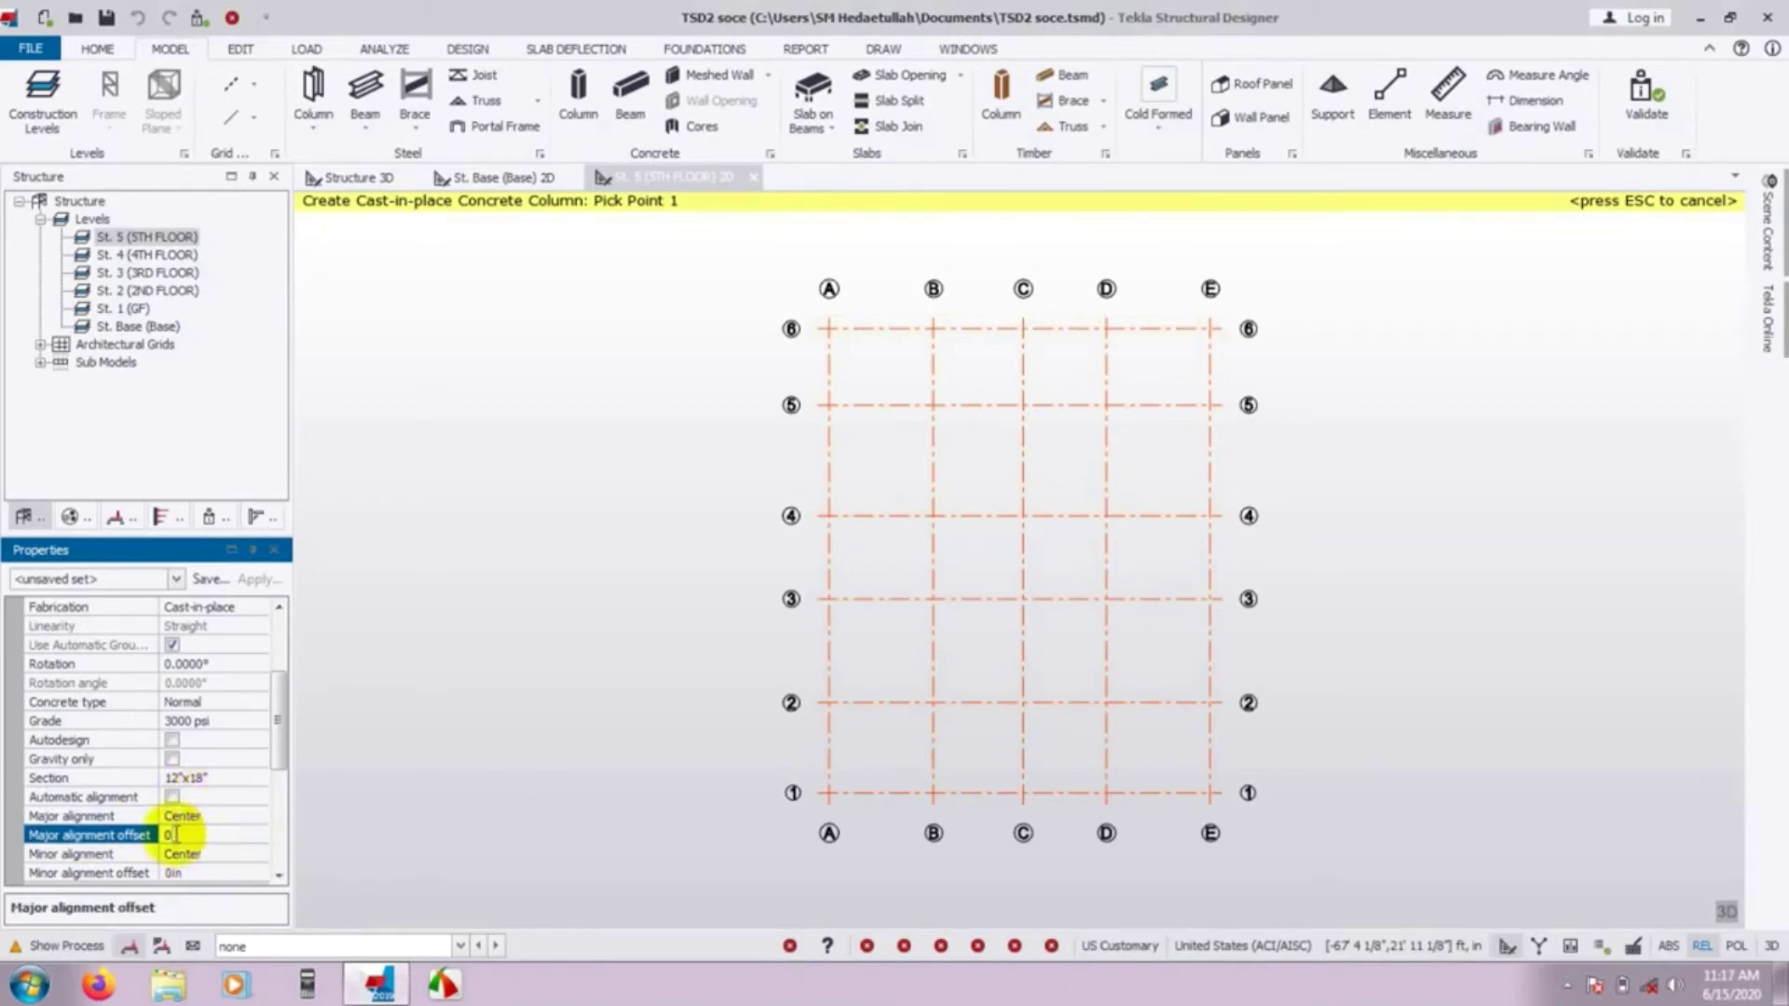
{"action": "left_click_drag", "start_coordinate": [274, 705], "coordinate": [287, 770]}
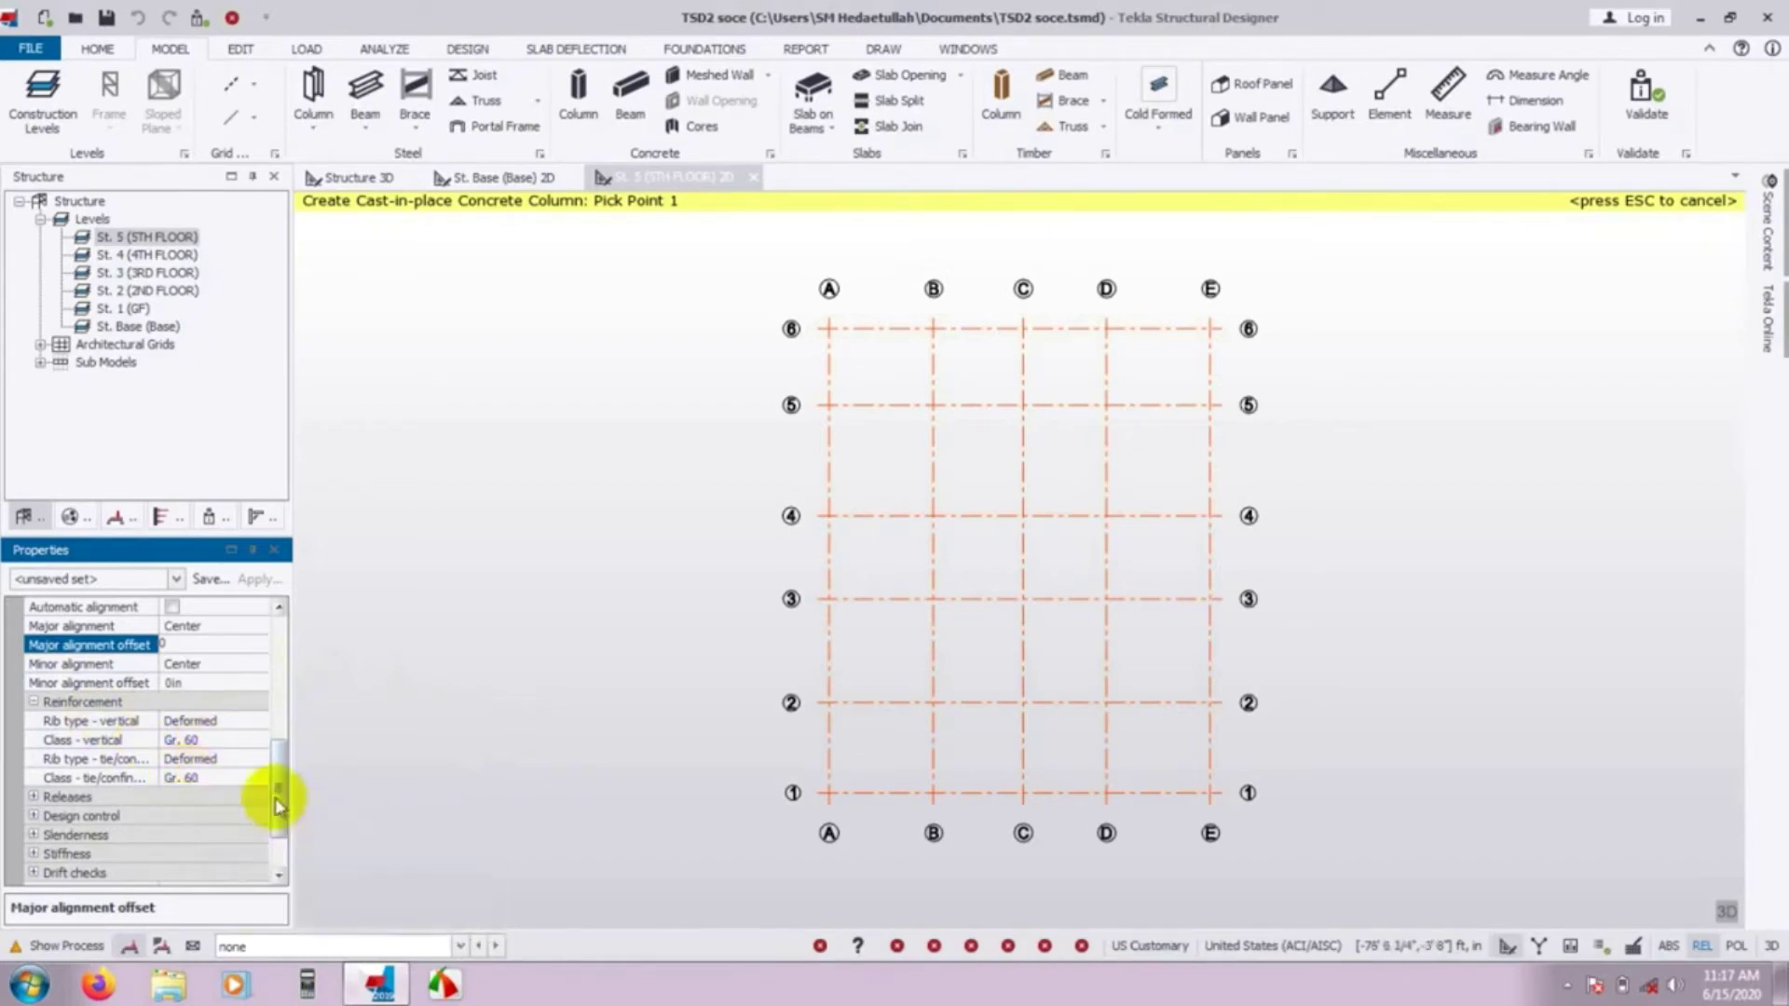
{"action": "left_click_drag", "start_coordinate": [280, 798], "coordinate": [279, 829]}
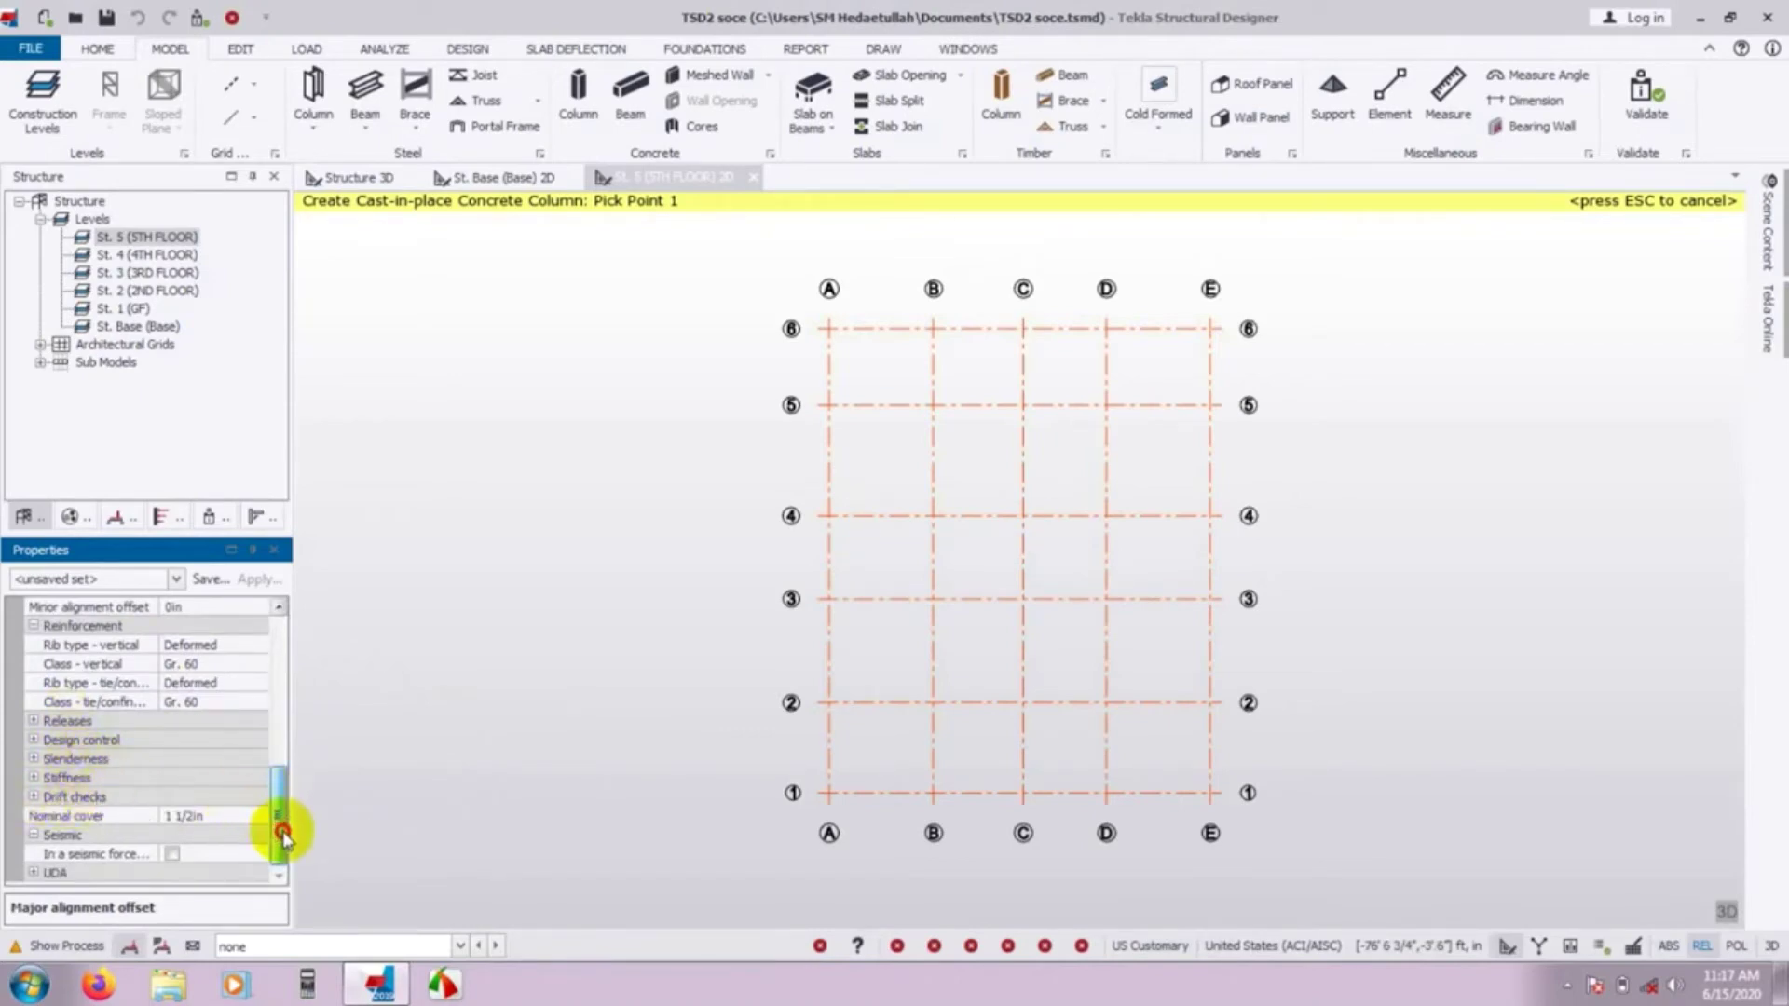
{"action": "left_click_drag", "start_coordinate": [279, 826], "coordinate": [259, 641]}
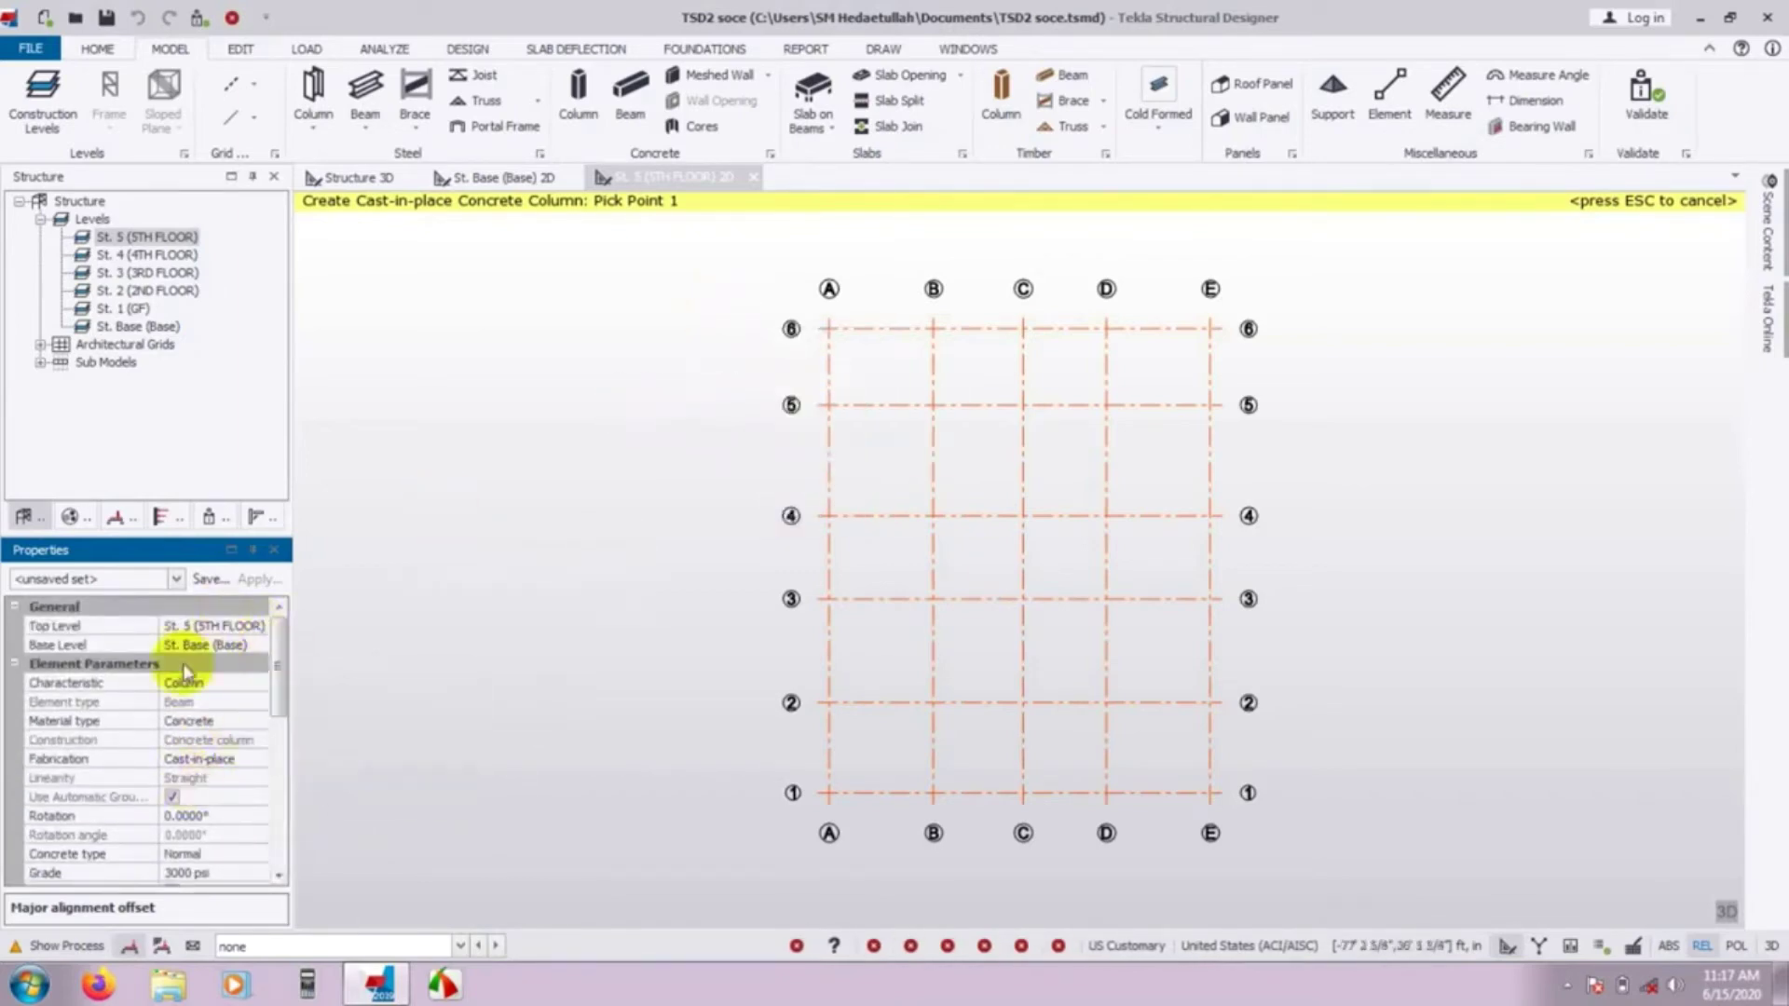
{"action": "left_click", "coordinate": [844, 410]}
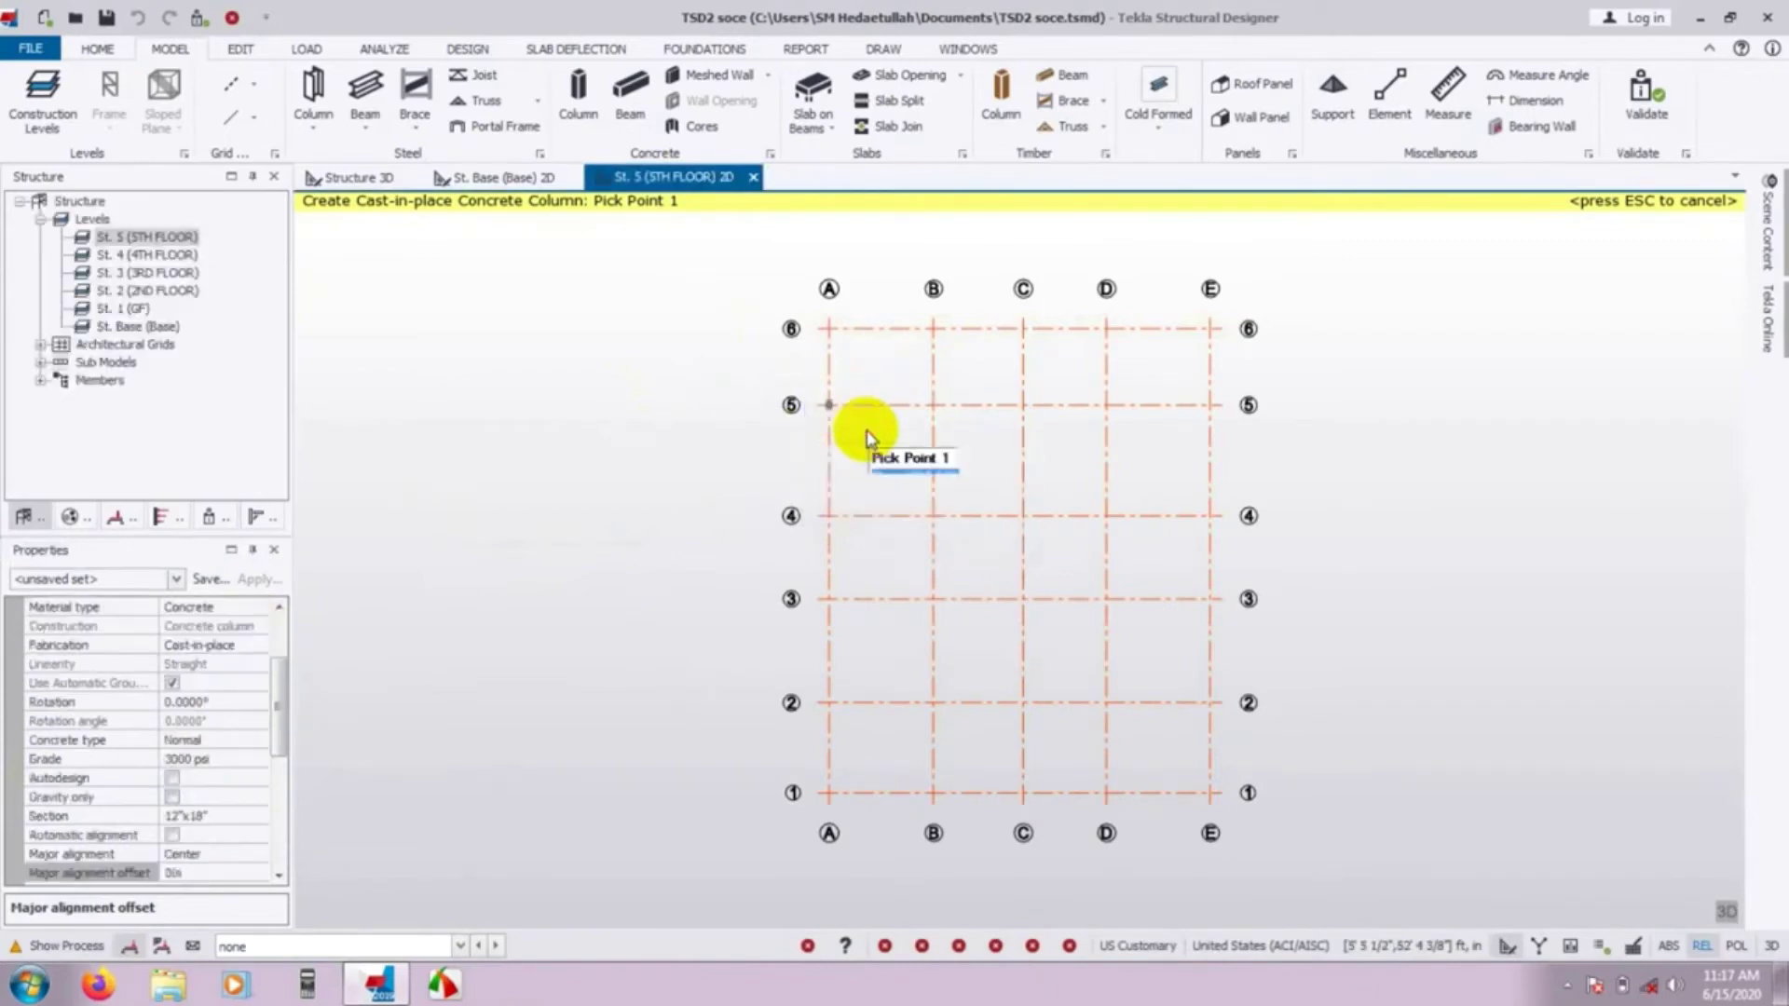
Examine the column placed at grid A/5 up close, checking its centring on the grid lines and its properties.
{"action": "scroll", "coordinate": [862, 428], "scroll_direction": "up", "scroll_amount": 5}
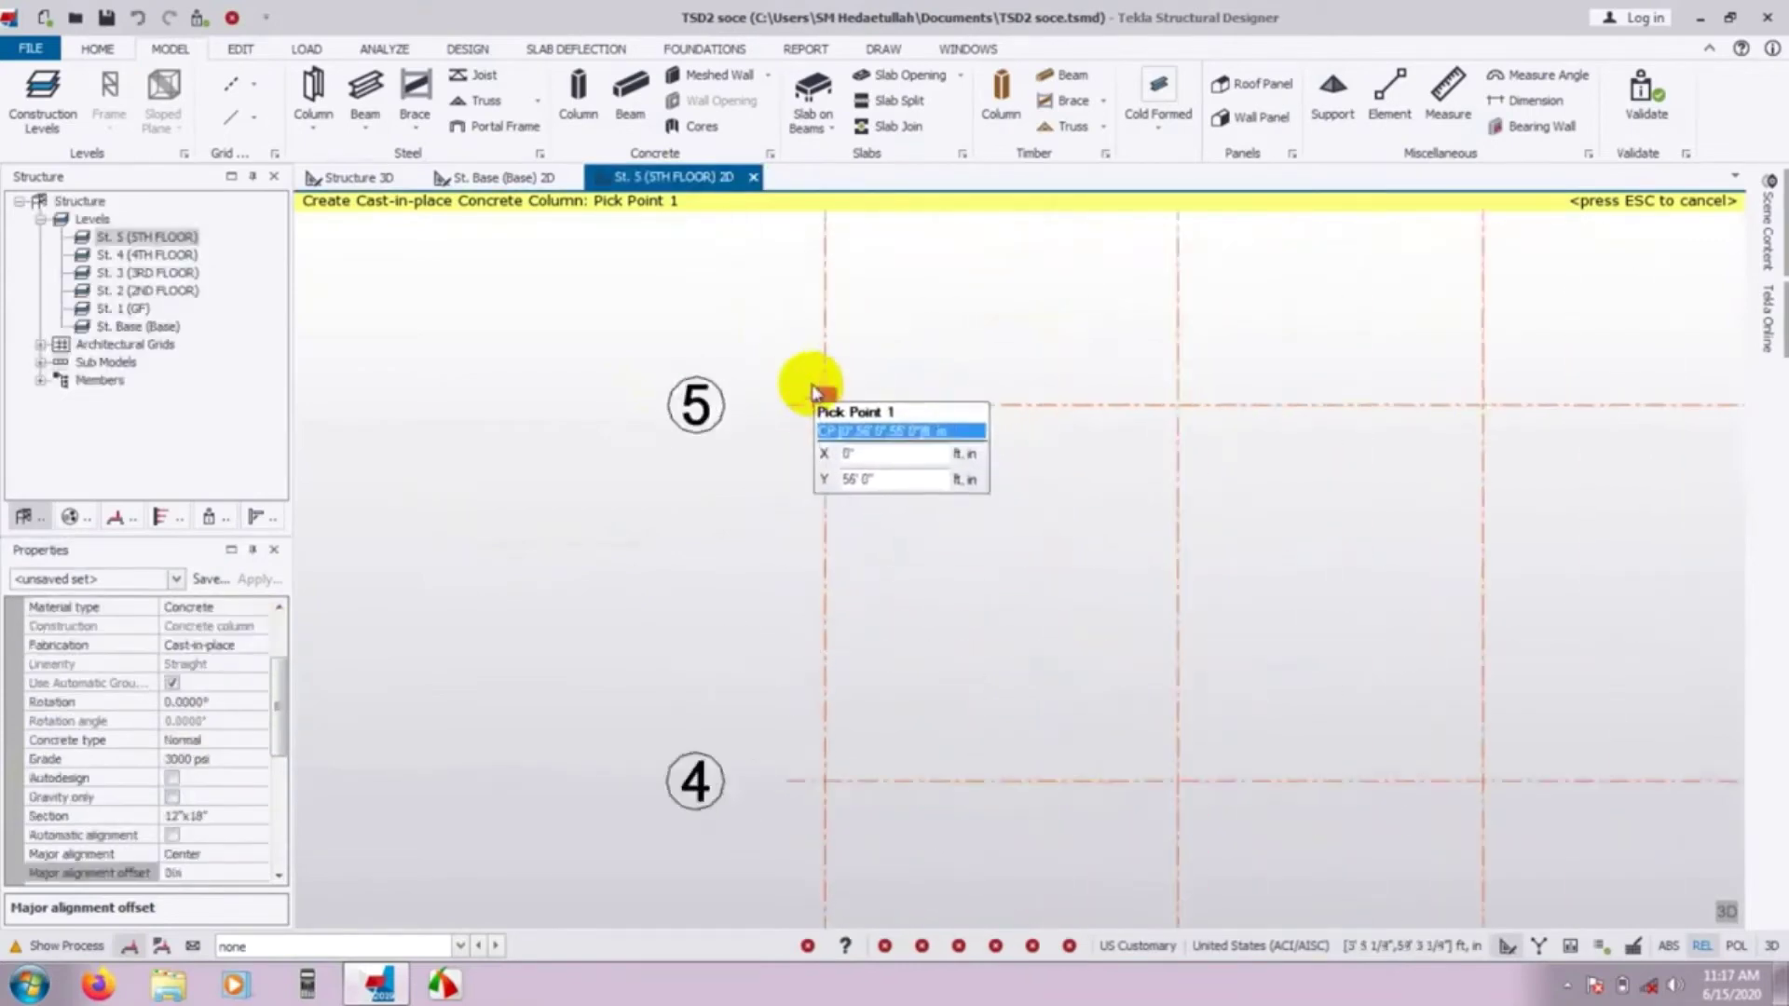
{"action": "scroll", "coordinate": [843, 412], "scroll_direction": "up", "scroll_amount": 3}
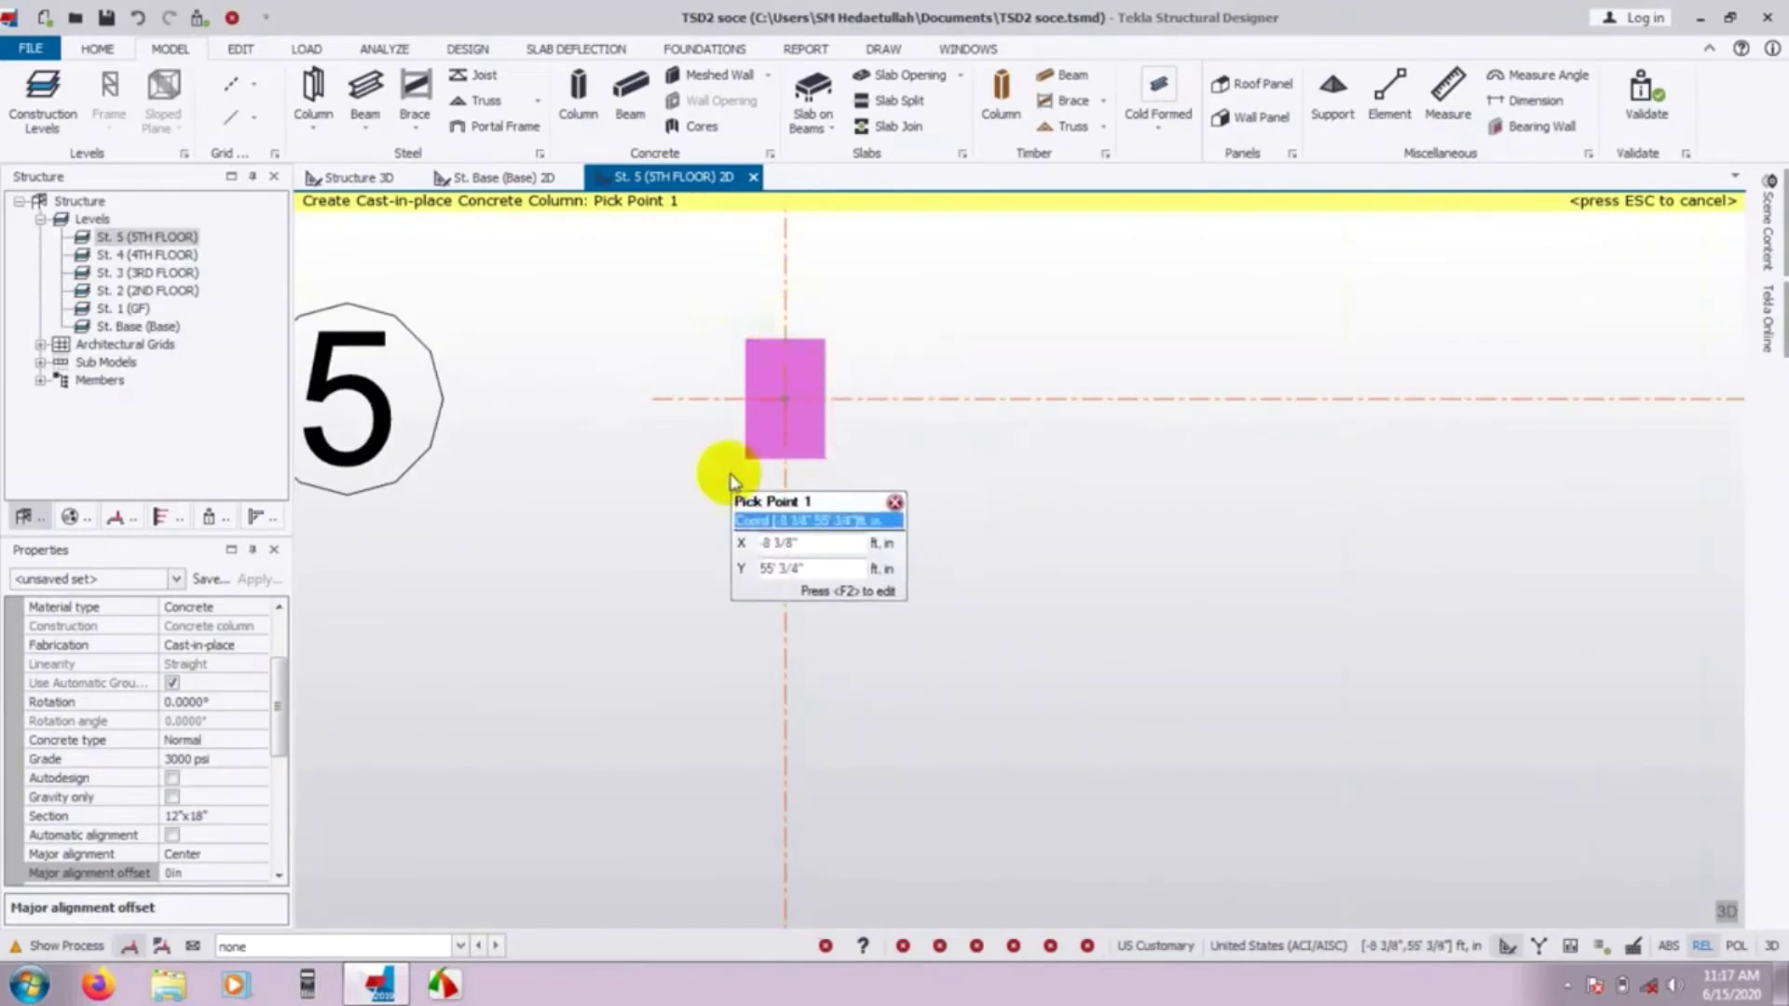
{"action": "scroll", "coordinate": [741, 489], "scroll_direction": "down", "scroll_amount": 4}
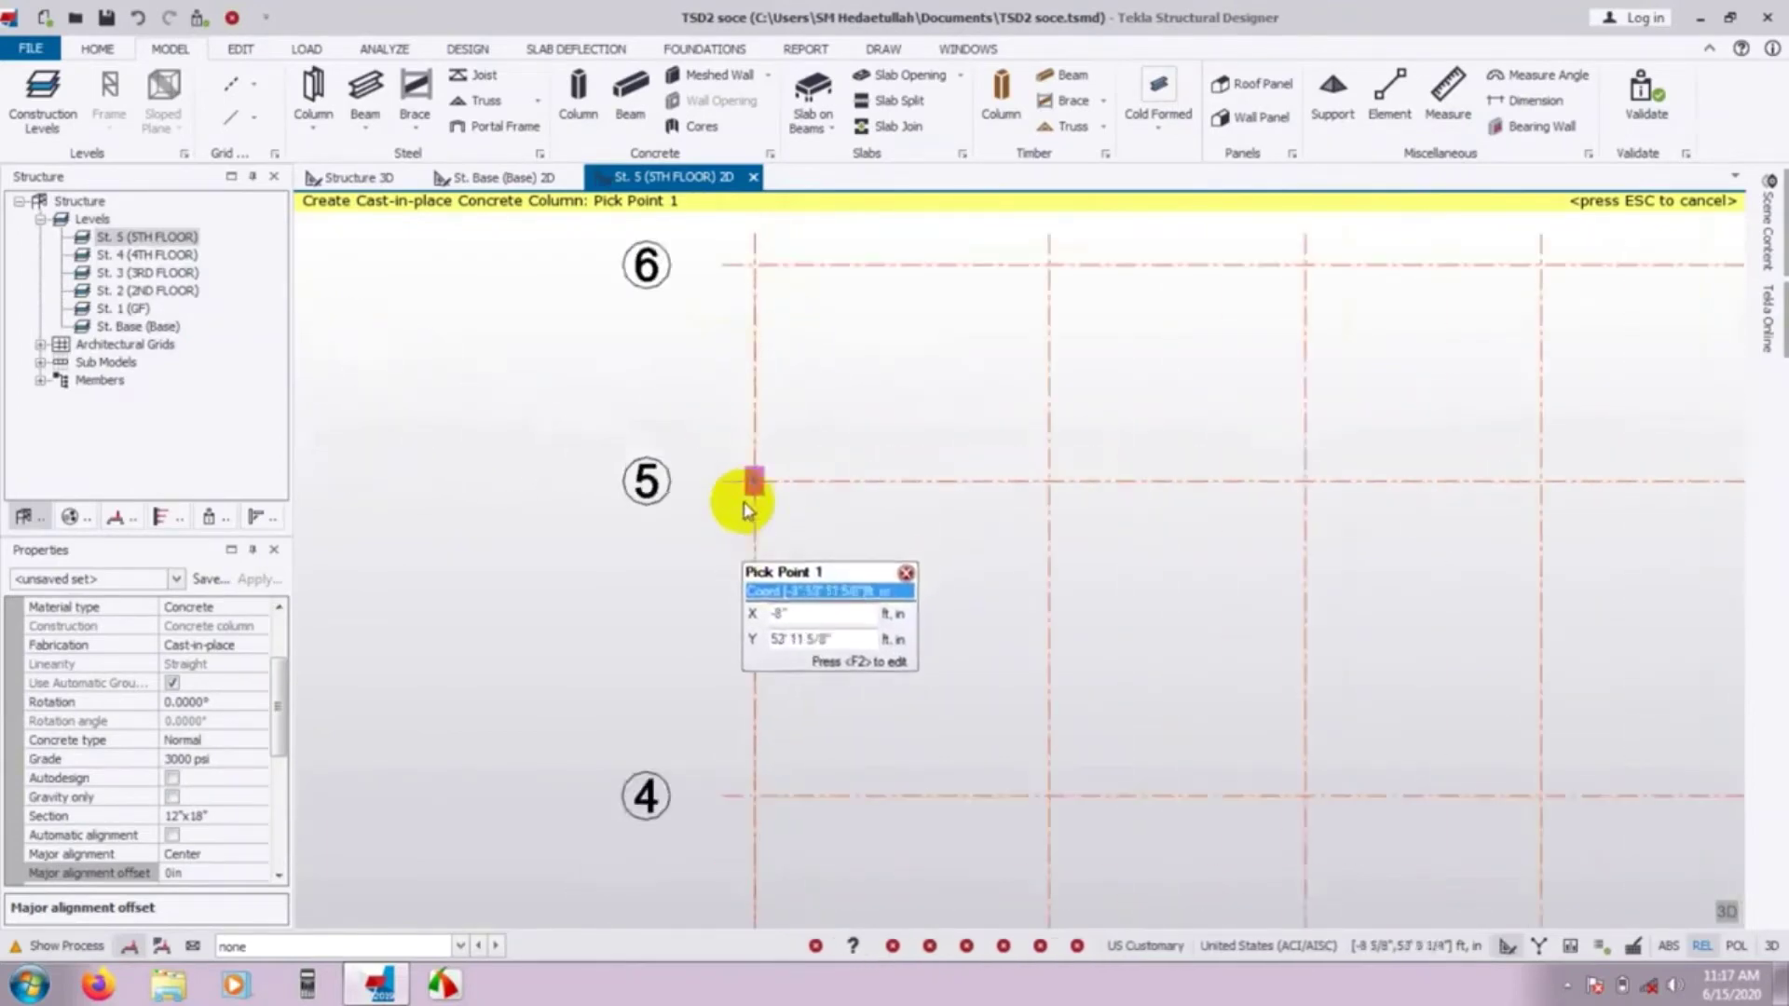
{"action": "scroll", "coordinate": [726, 480], "scroll_direction": "up", "scroll_amount": 4}
{"action": "scroll", "coordinate": [726, 480], "scroll_direction": "up", "scroll_amount": 2}
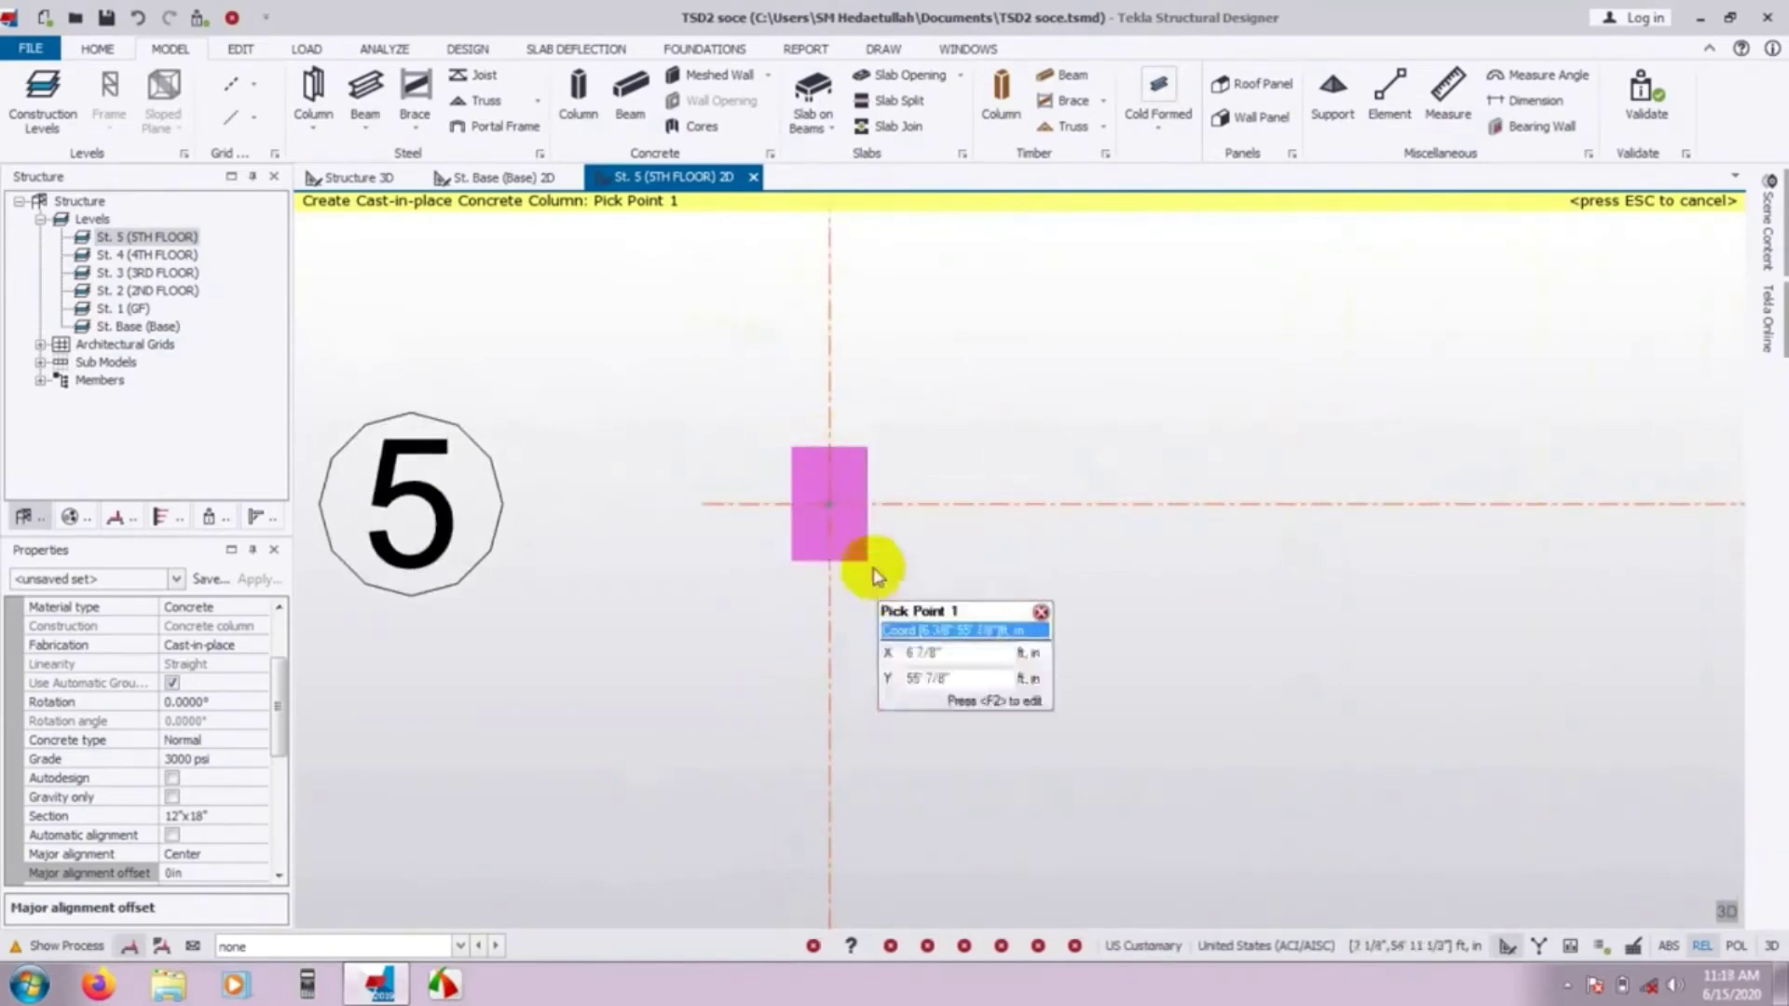
{"action": "scroll", "coordinate": [824, 494], "scroll_direction": "up", "scroll_amount": 3}
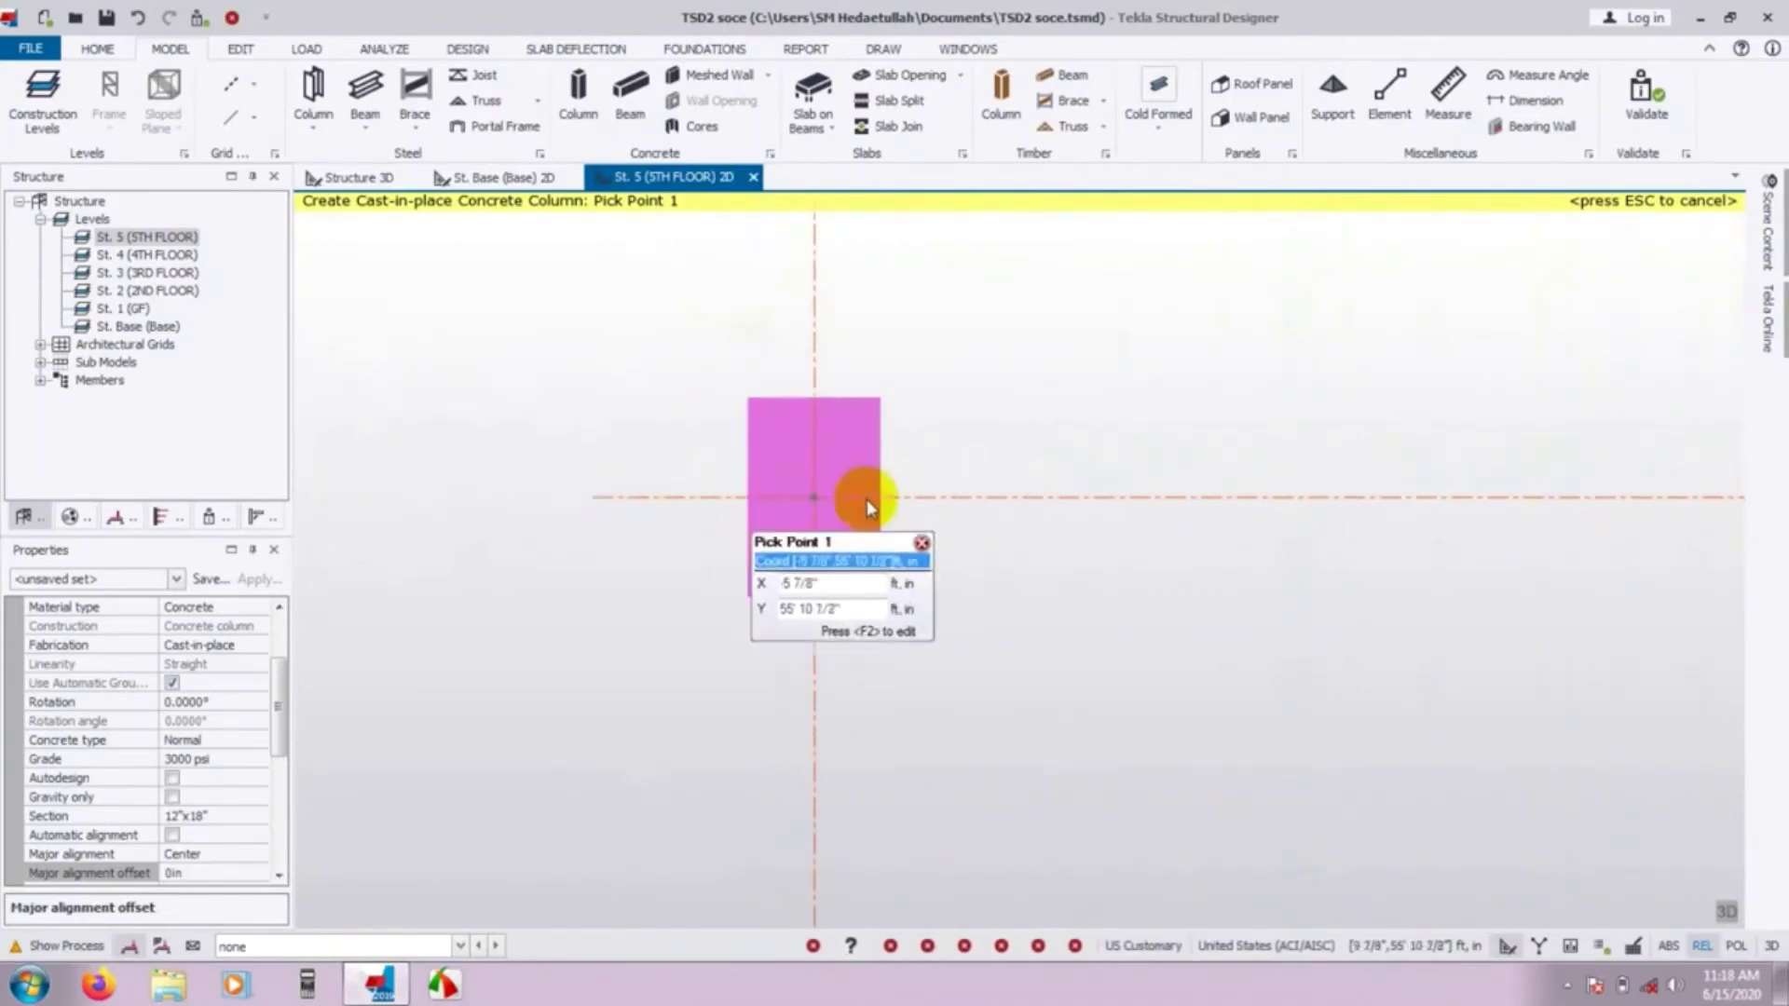
{"action": "scroll", "coordinate": [866, 508], "scroll_direction": "down", "scroll_amount": 4}
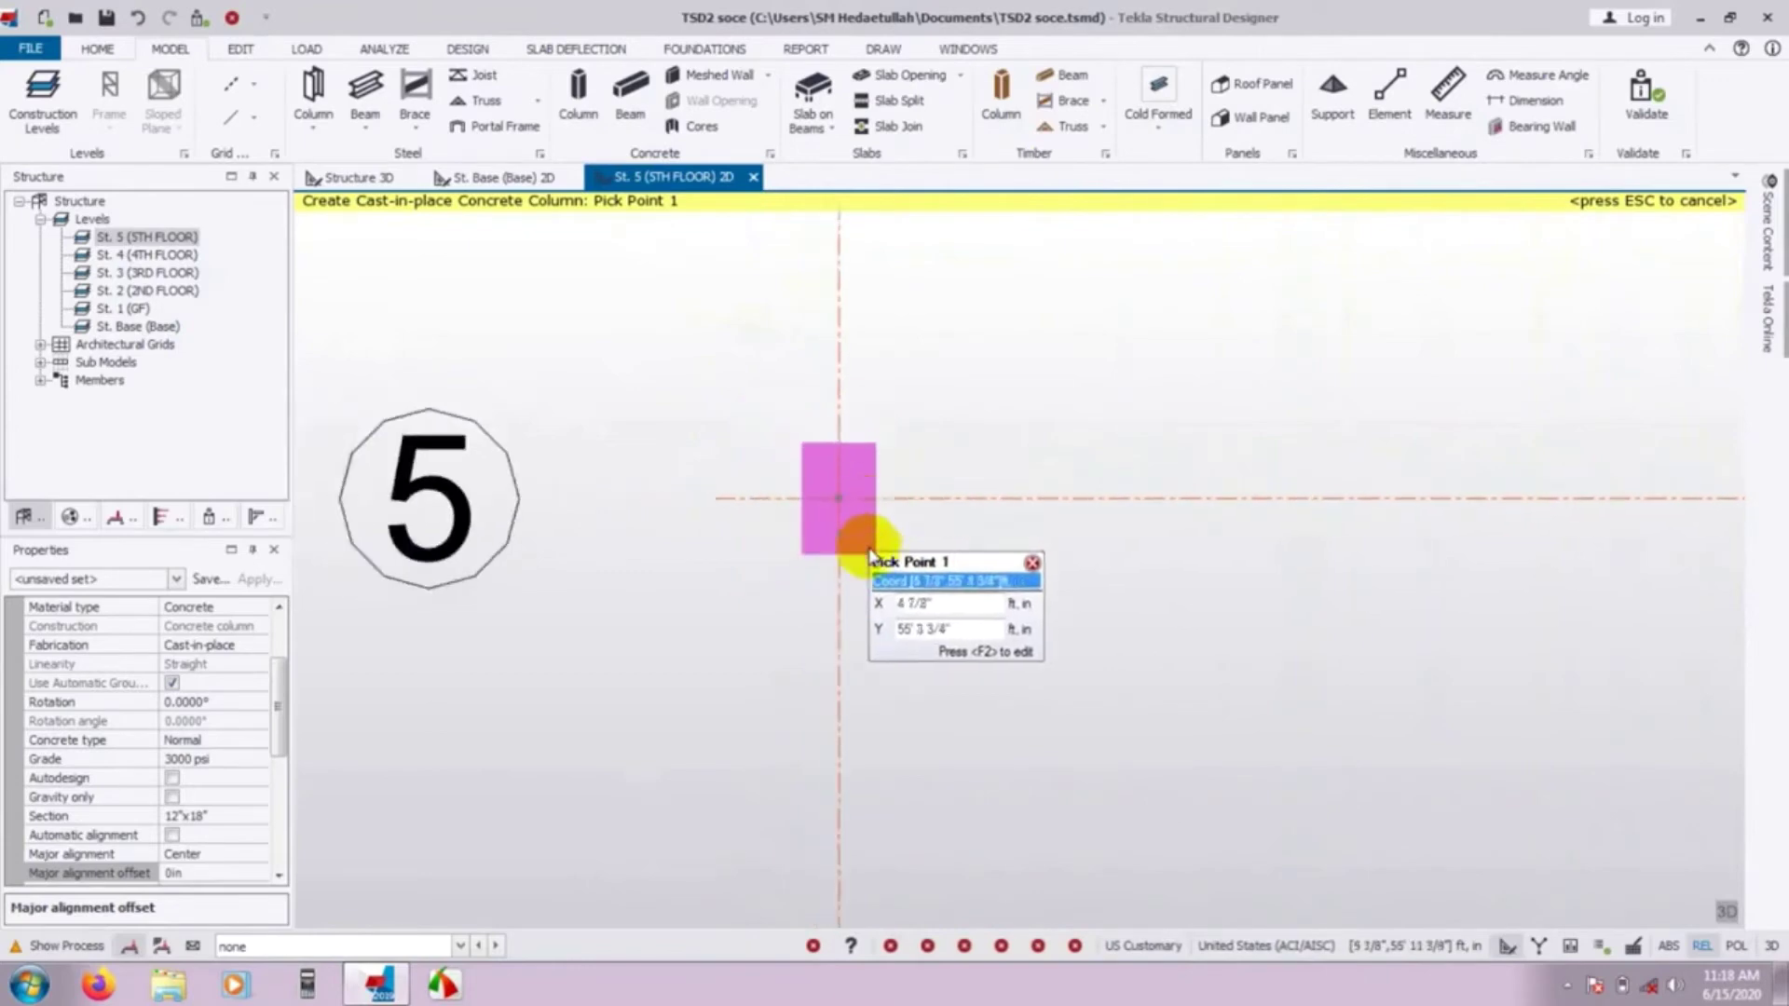
{"action": "scroll", "coordinate": [815, 597], "scroll_direction": "down", "scroll_amount": 2}
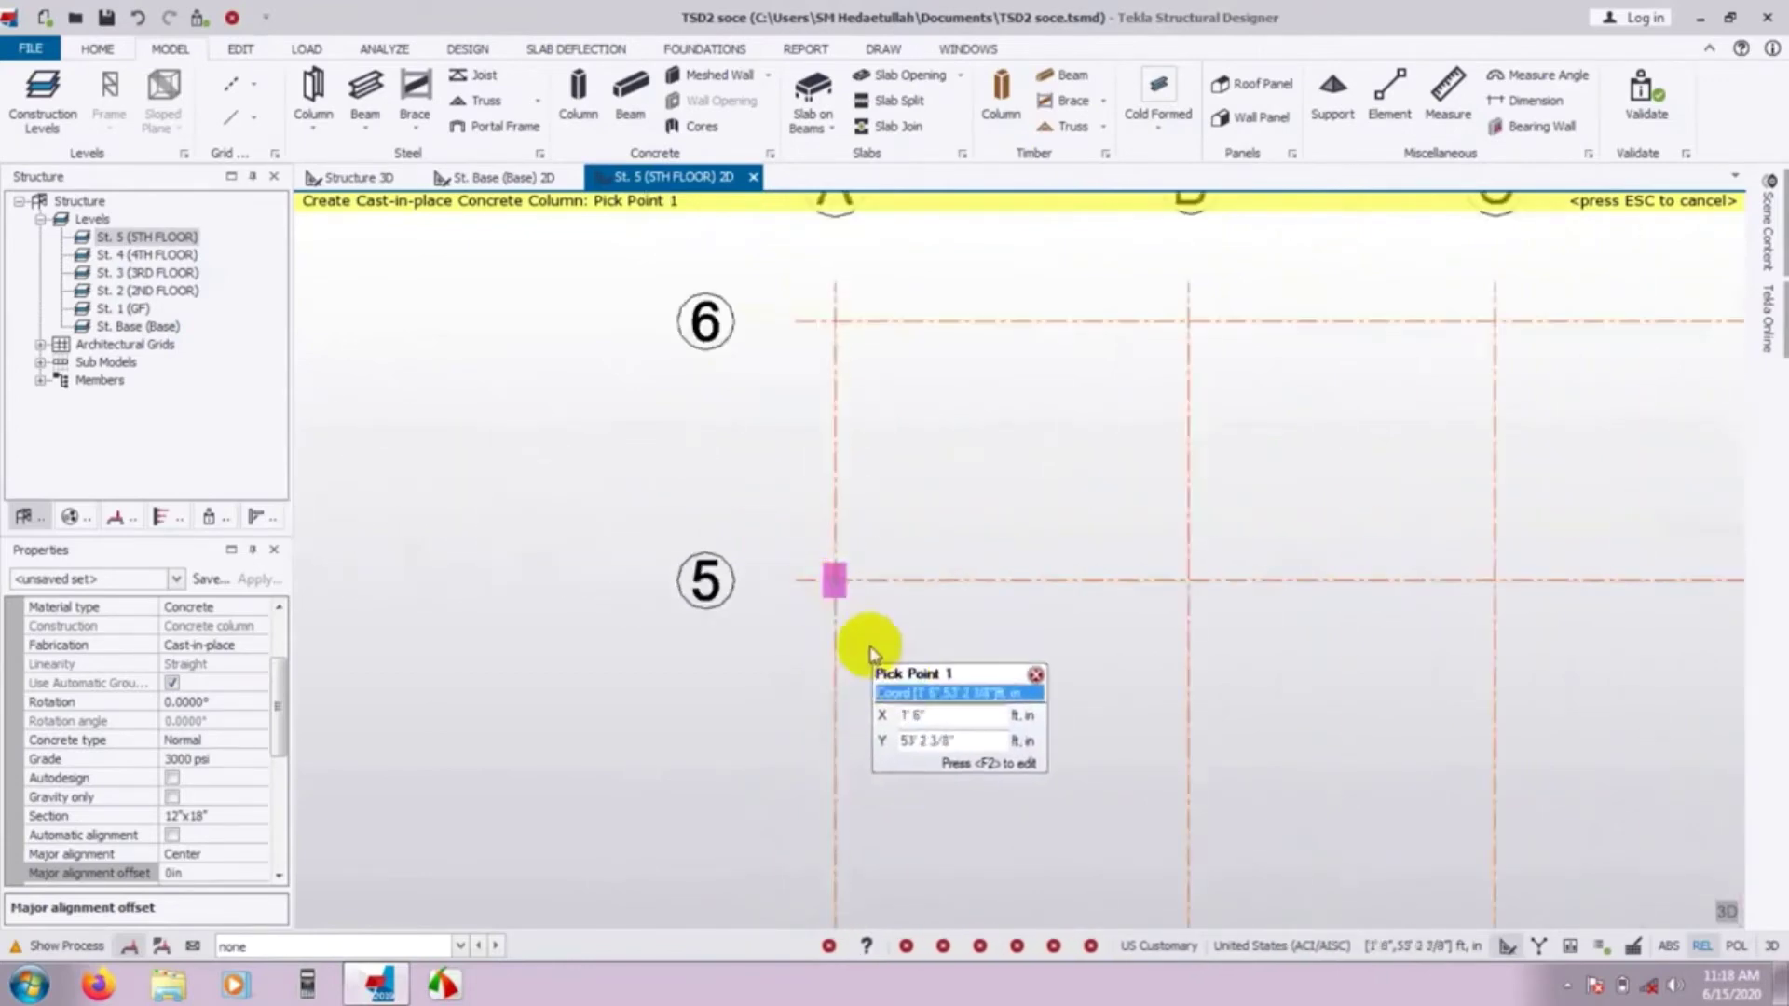
{"action": "left_click", "coordinate": [837, 587]}
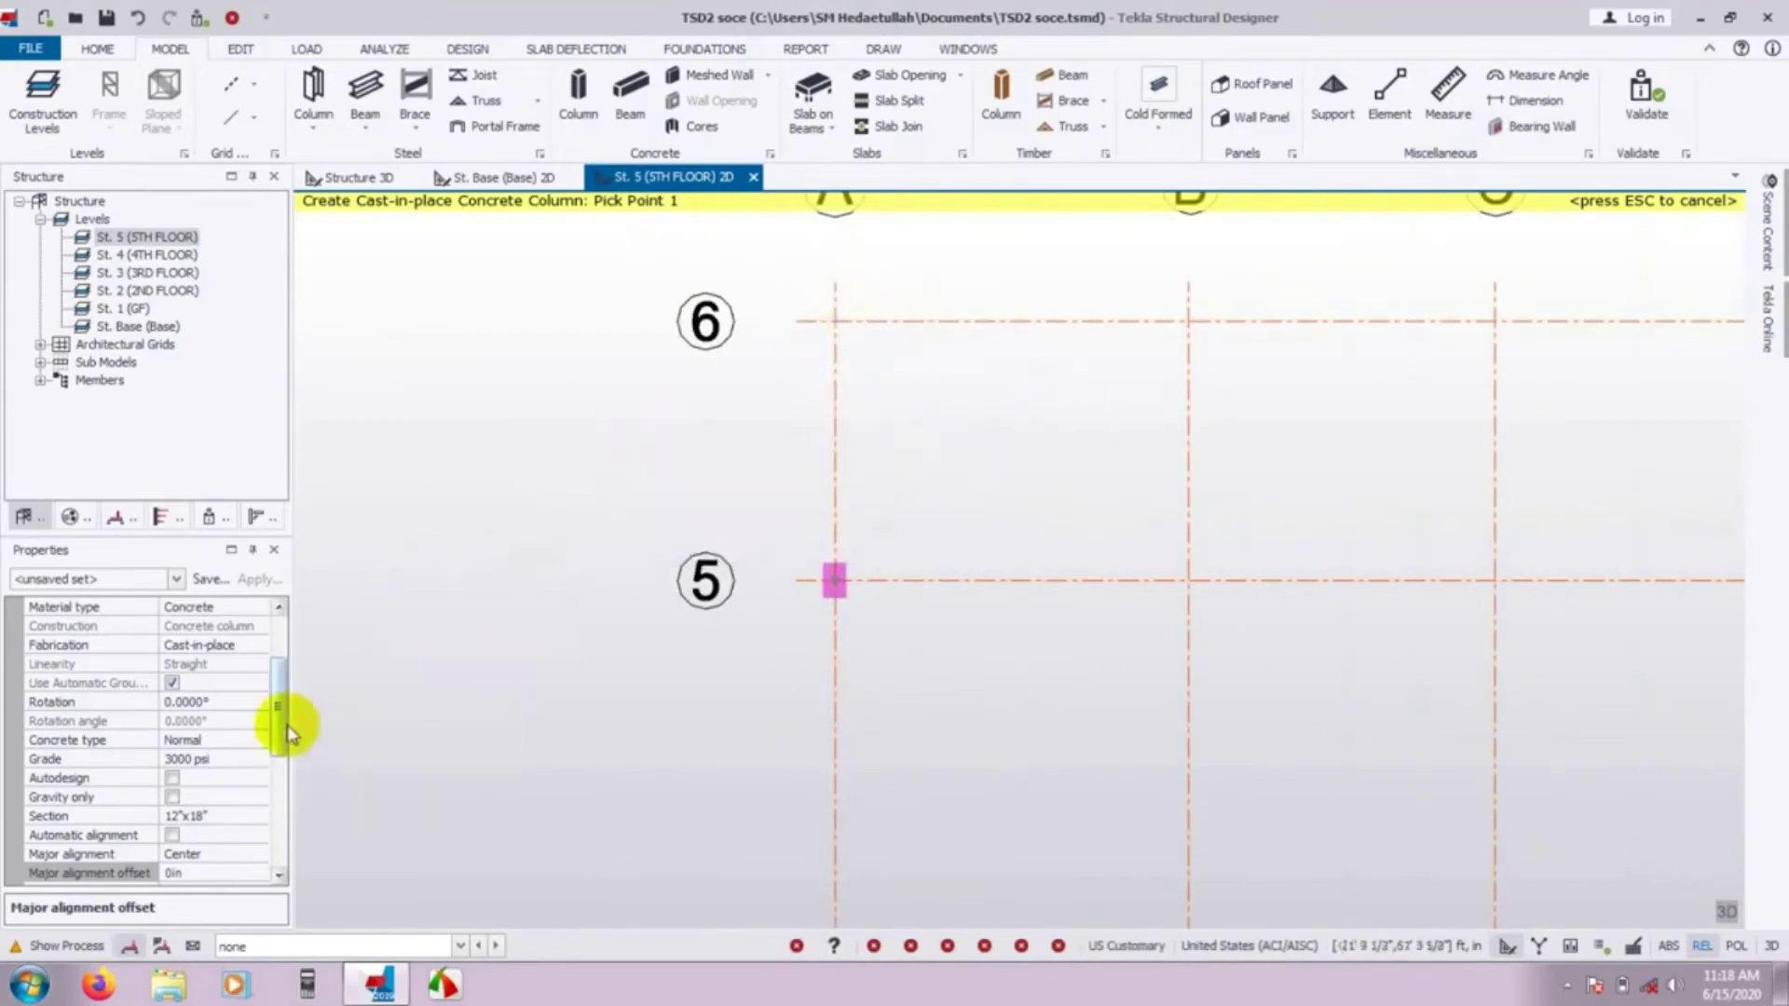
{"action": "left_click_drag", "start_coordinate": [279, 705], "coordinate": [276, 647]}
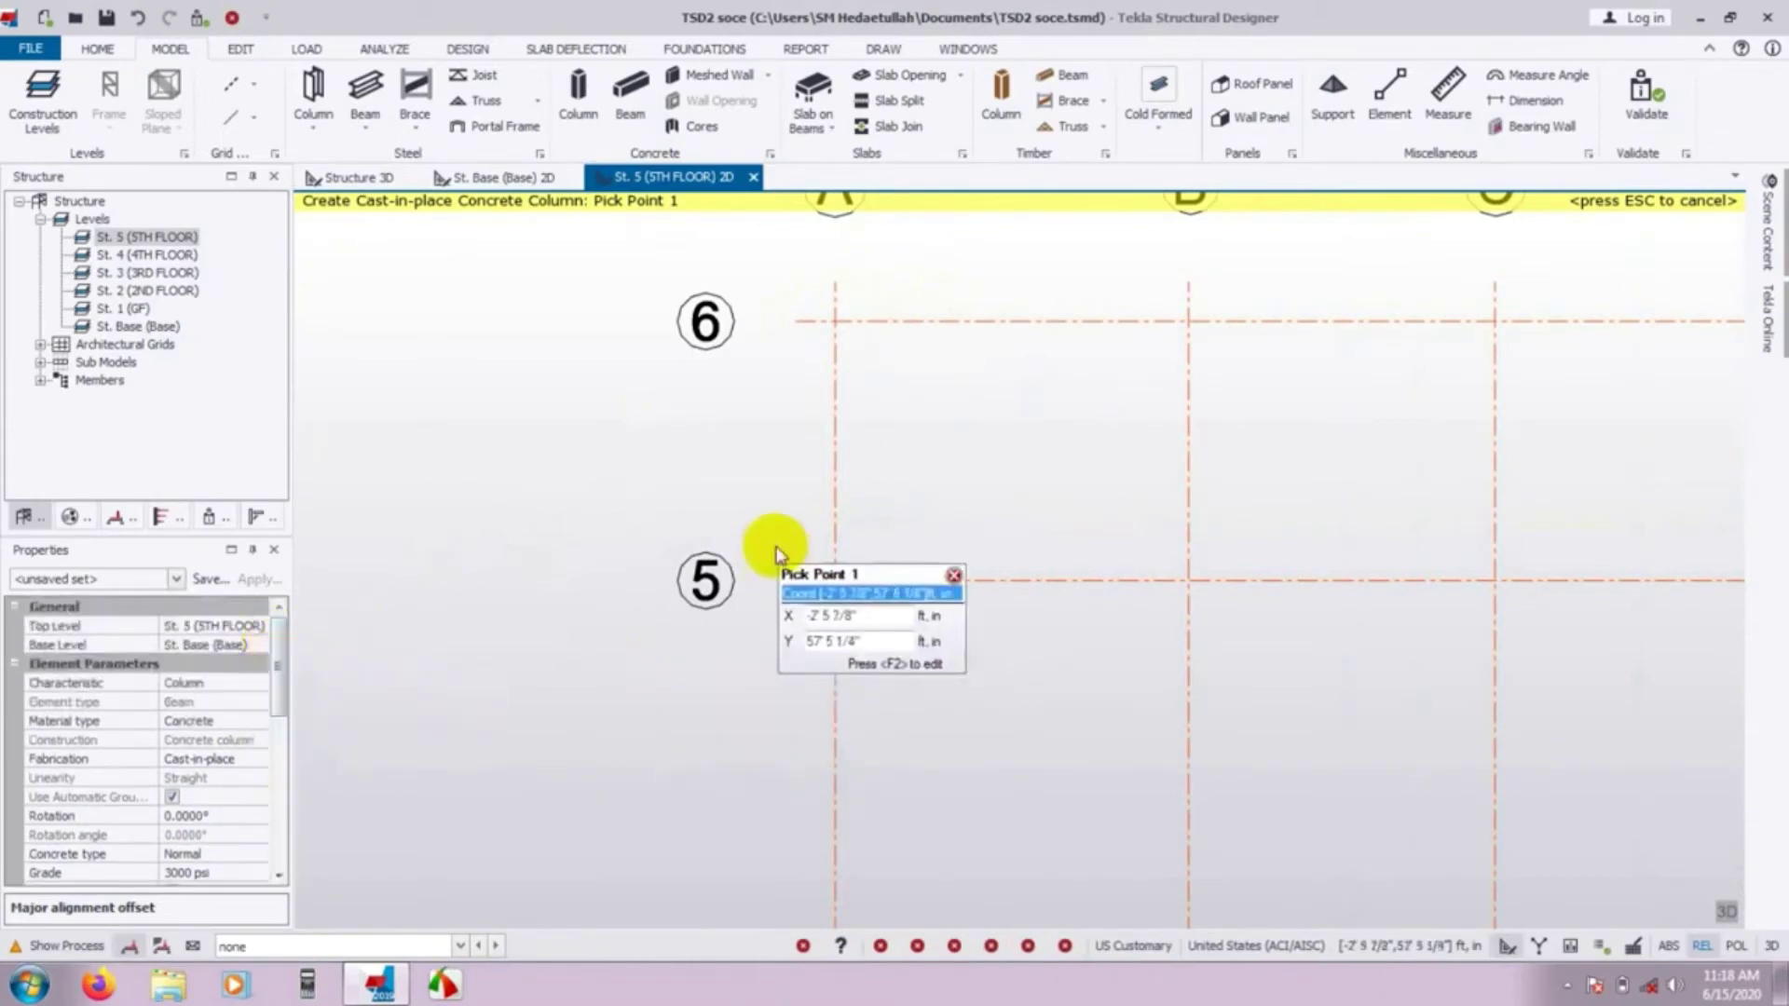
Set the column rotation to 90° and place a 12"x18" column at the intersection of grid lines A and 6.
{"action": "scroll", "coordinate": [778, 555], "scroll_direction": "down", "scroll_amount": 4}
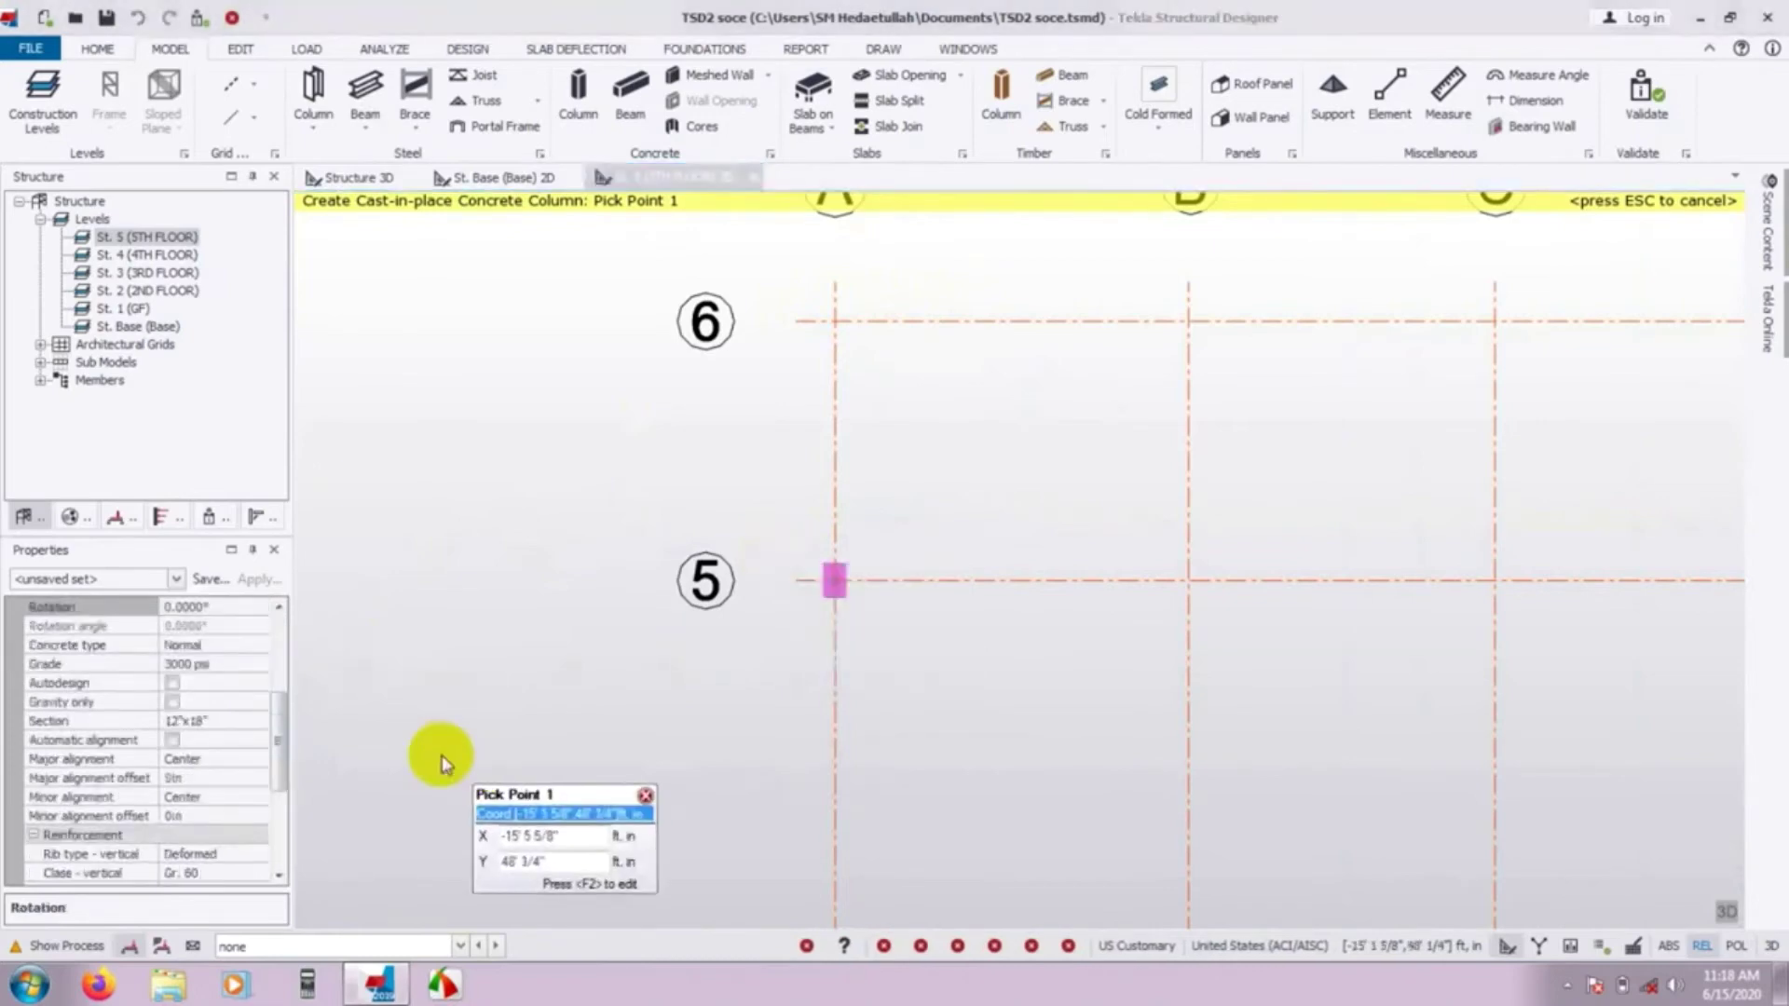
{"action": "left_click_drag", "start_coordinate": [282, 722], "coordinate": [271, 678]}
{"action": "left_click", "coordinate": [105, 726]}
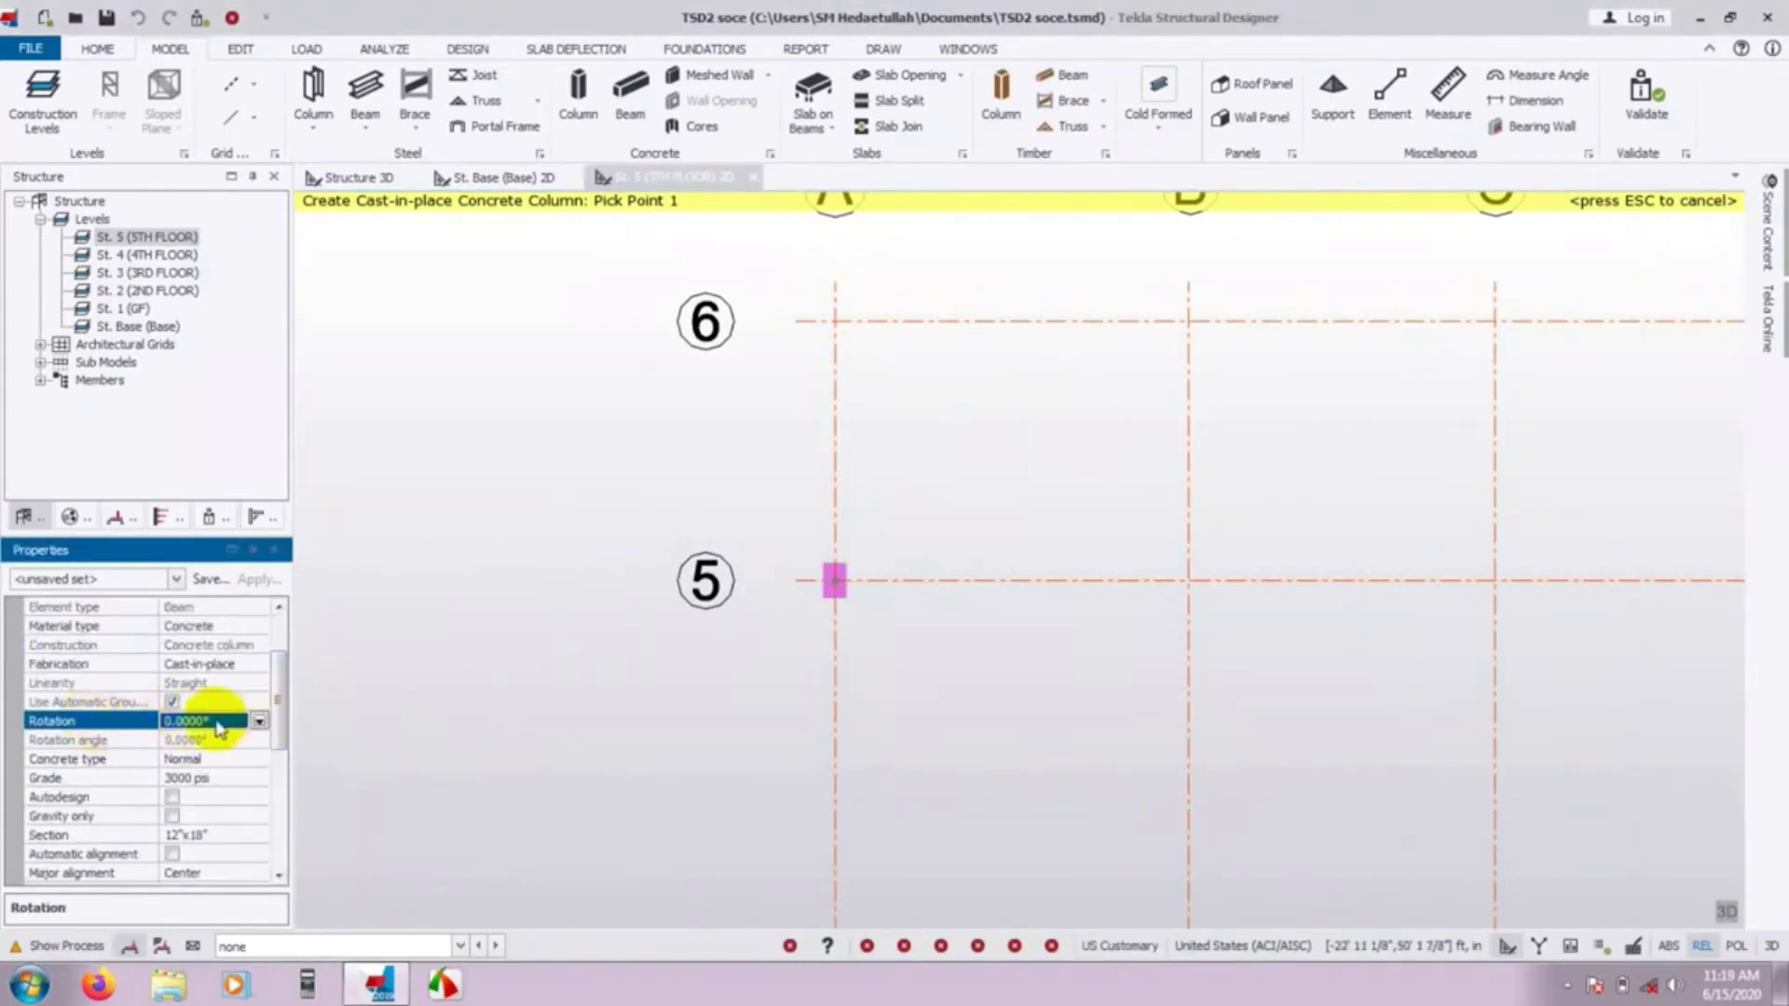
{"action": "left_click", "coordinate": [264, 721]}
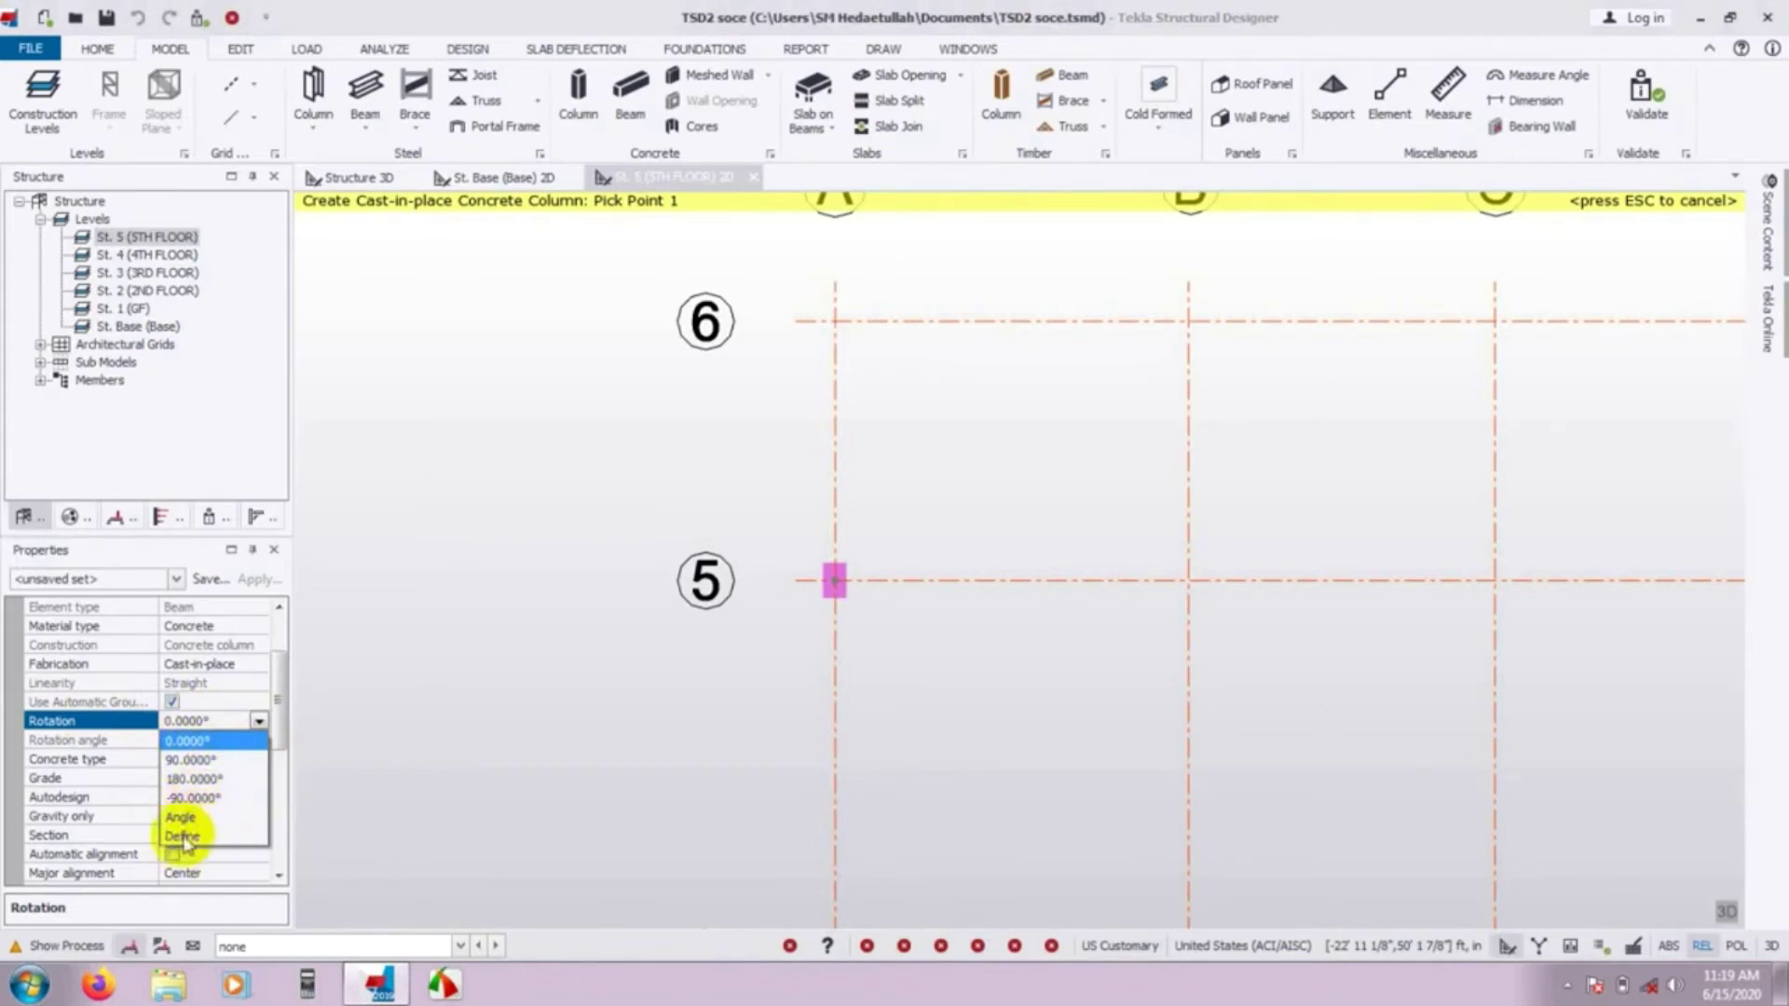
{"action": "left_click", "coordinate": [191, 761]}
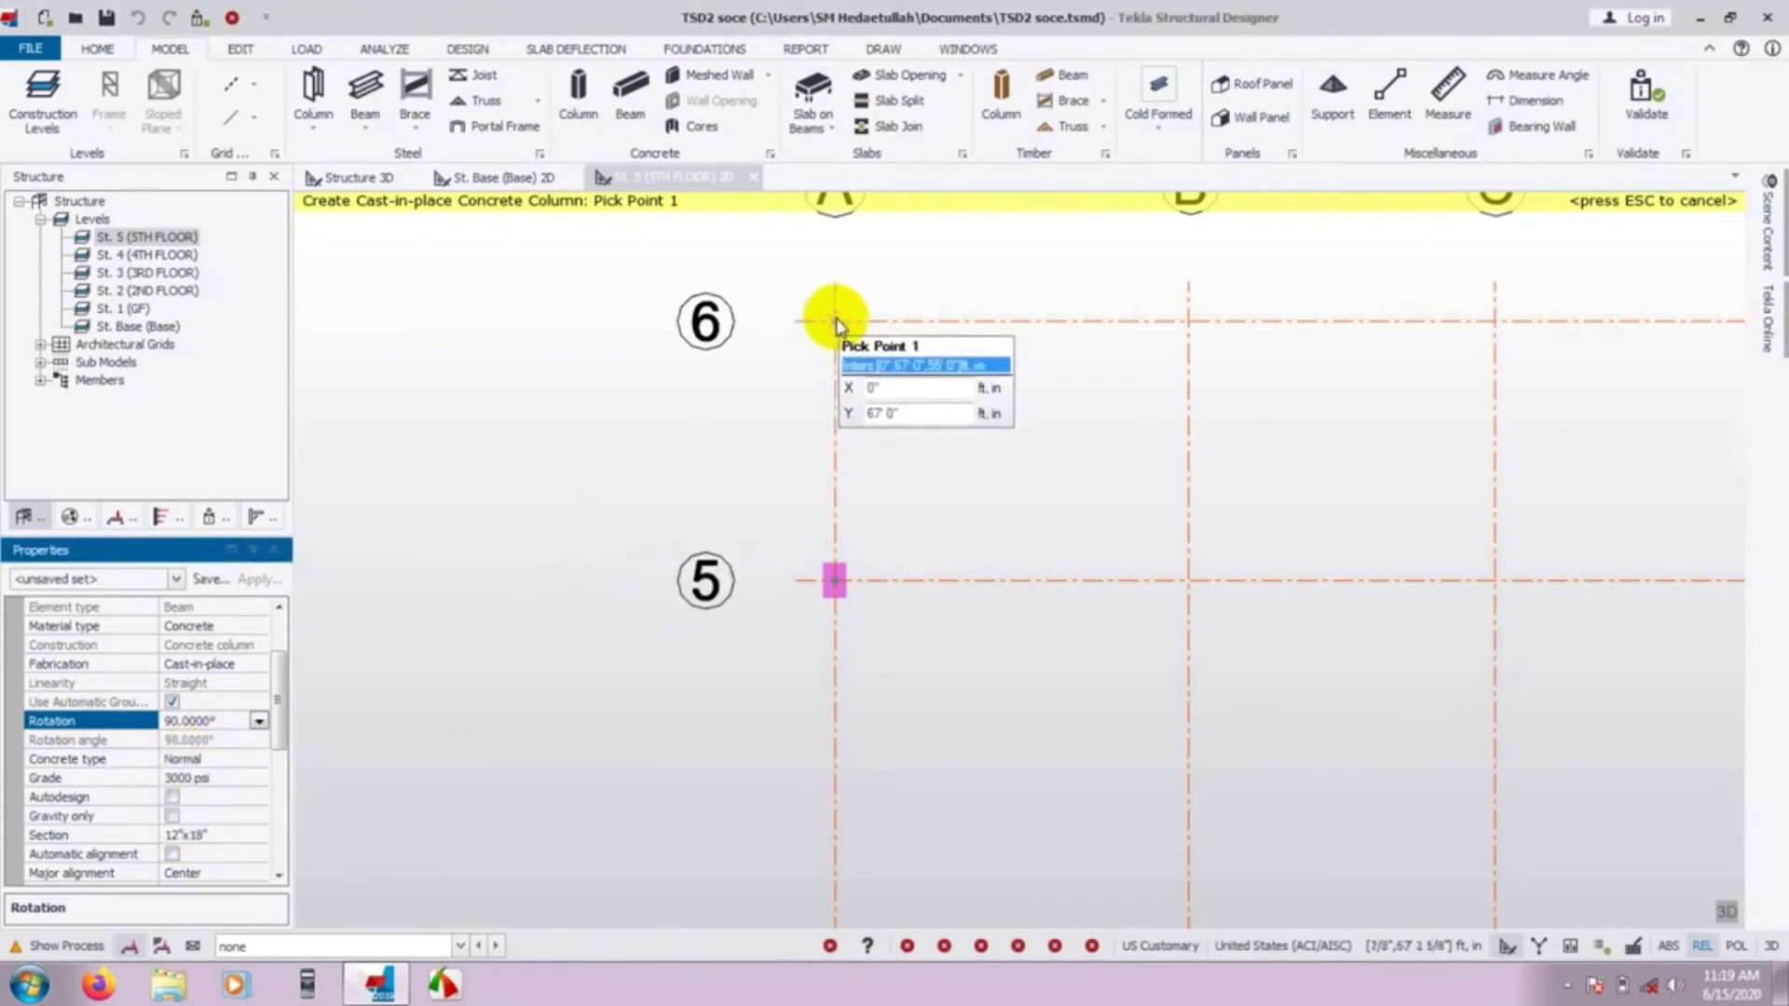
{"action": "scroll", "coordinate": [836, 323], "scroll_direction": "up", "scroll_amount": 2}
{"action": "scroll", "coordinate": [836, 325], "scroll_direction": "up", "scroll_amount": 2}
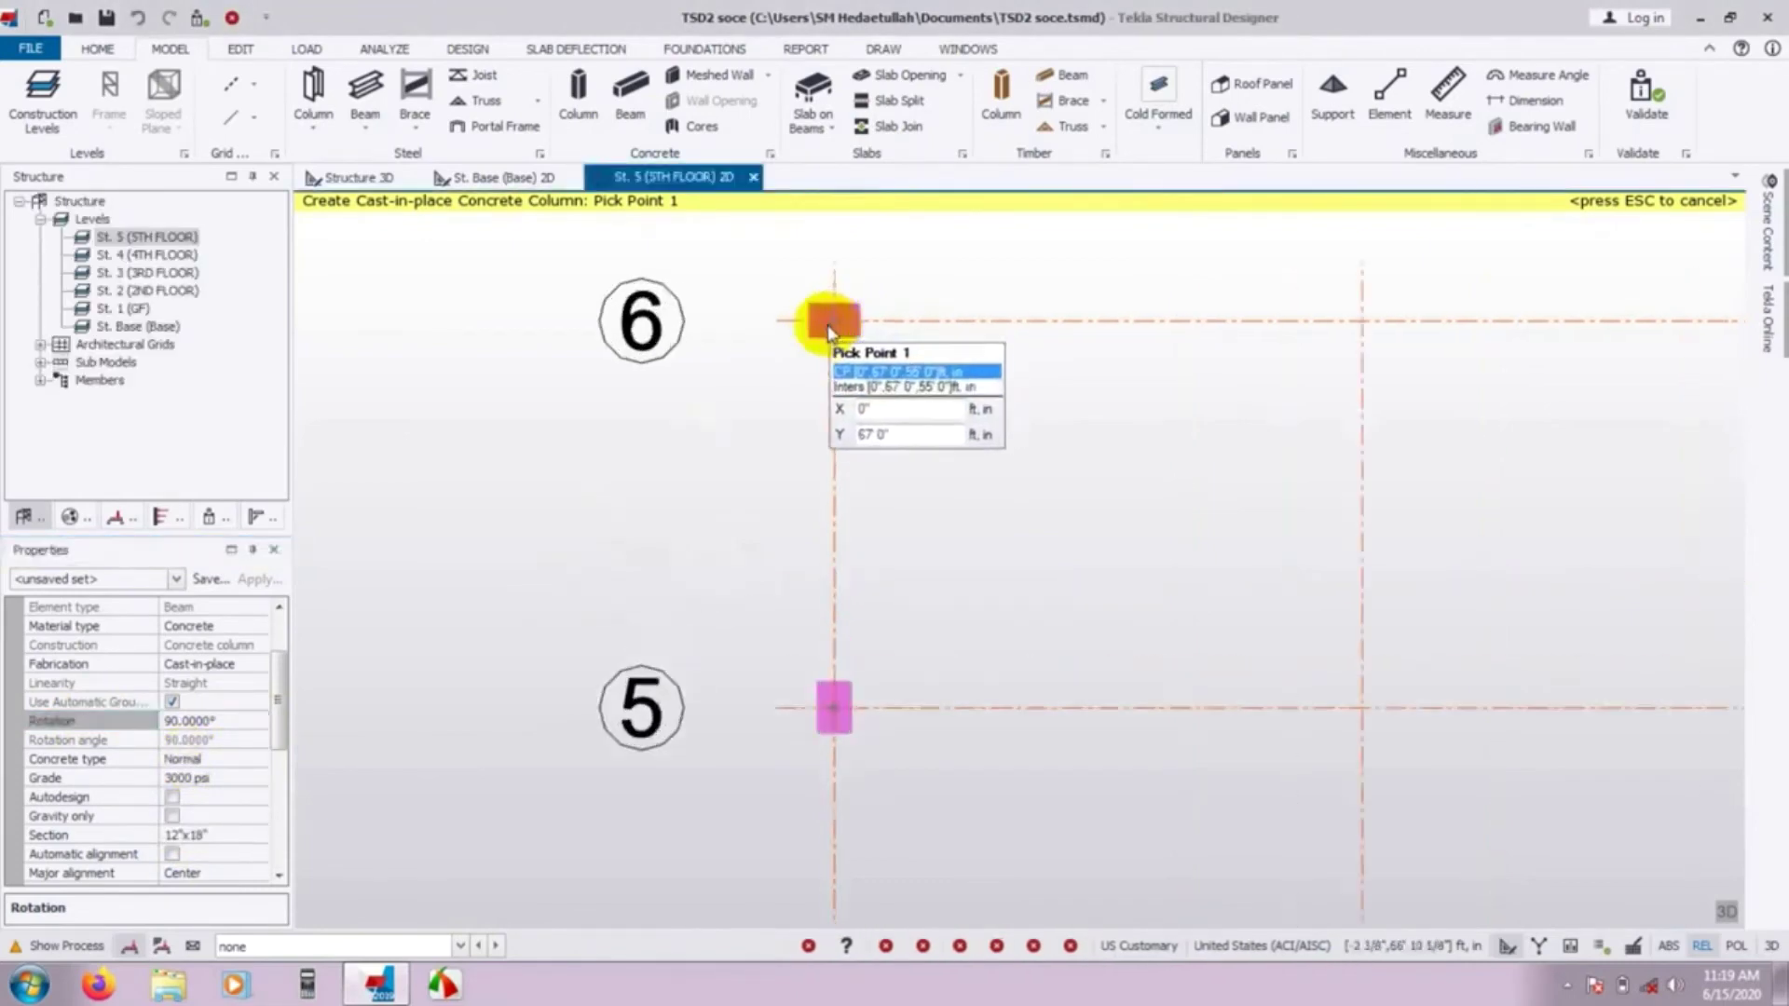
{"action": "left_click", "coordinate": [830, 329]}
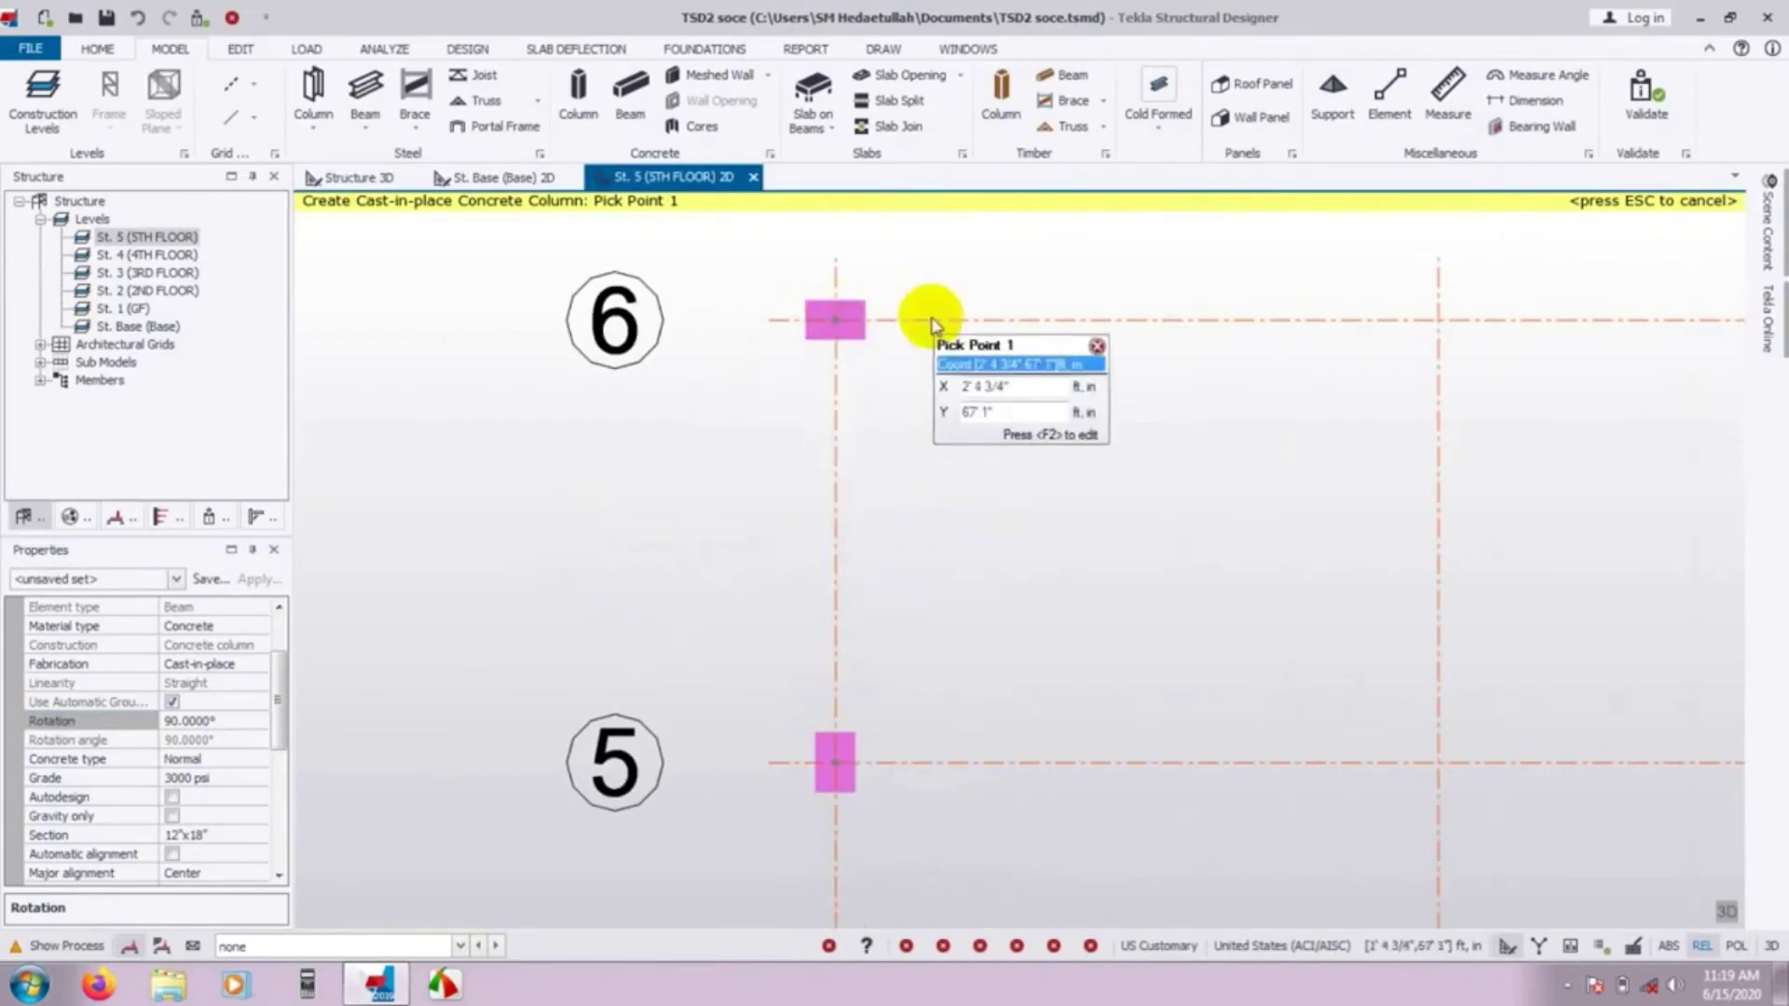
Place the 90°-rotated columns at B to E along grid line 6 and at A to E along grid line 1.
{"action": "scroll", "coordinate": [911, 354], "scroll_direction": "down", "scroll_amount": 5}
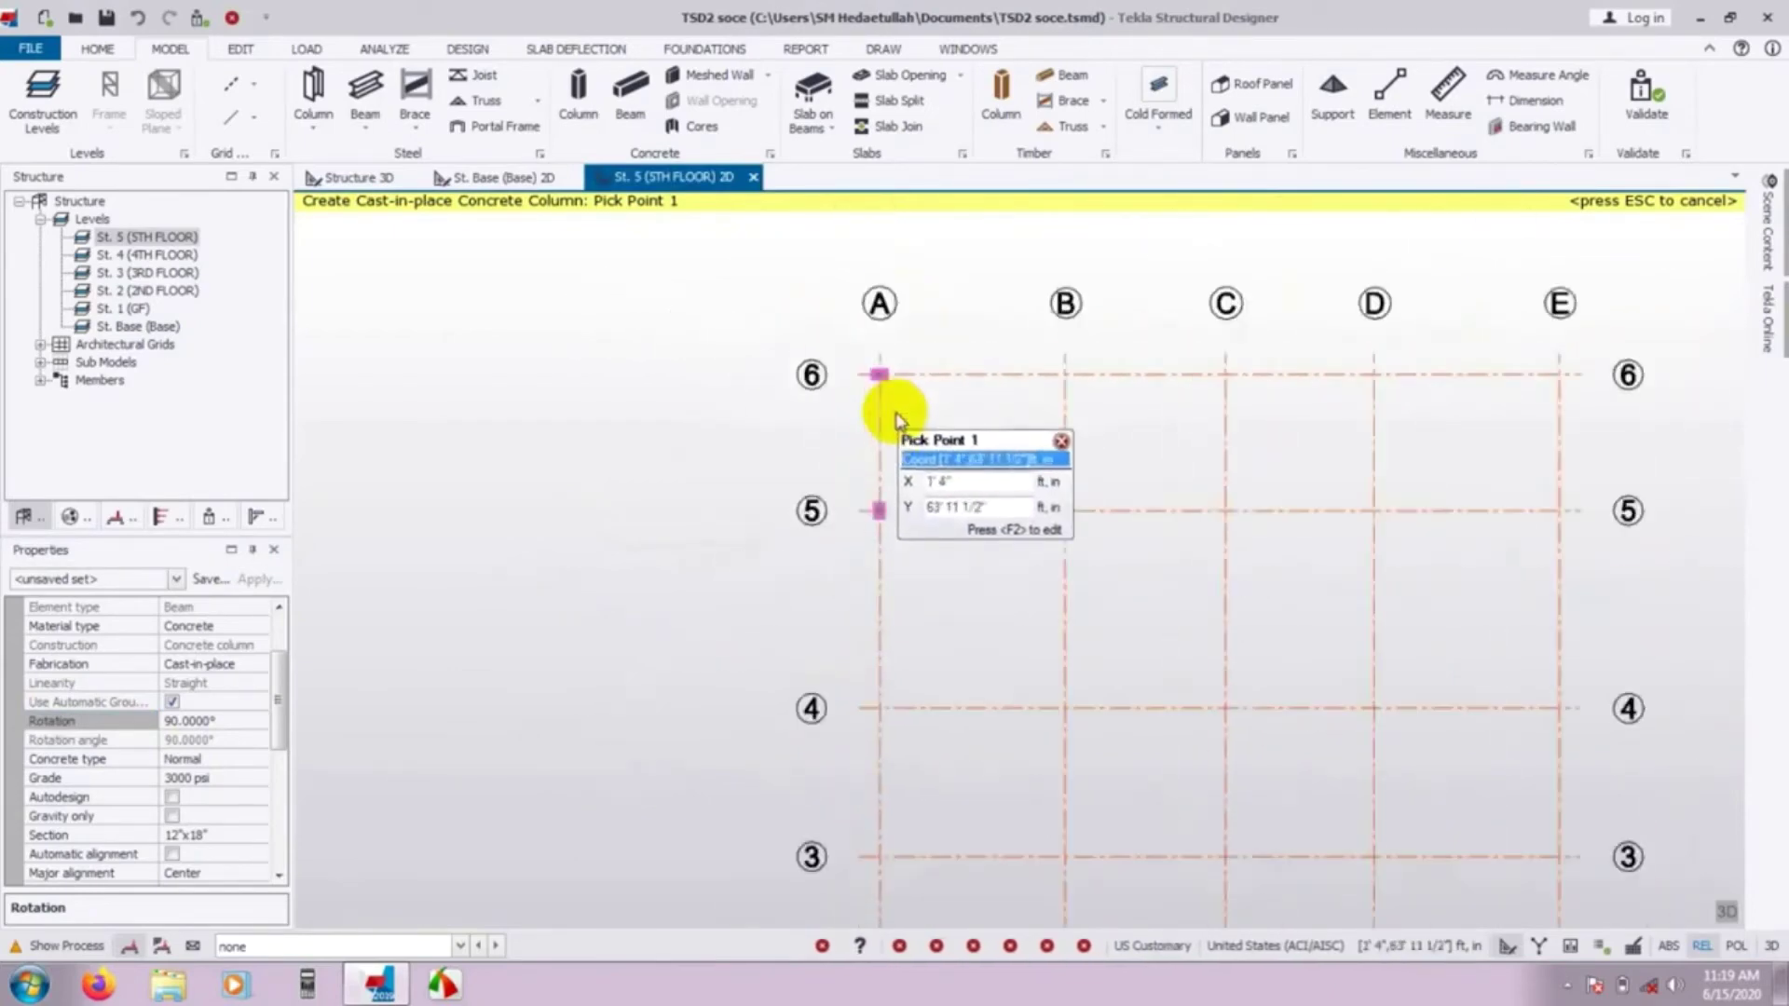
{"action": "scroll", "coordinate": [932, 615], "scroll_direction": "down", "scroll_amount": 2}
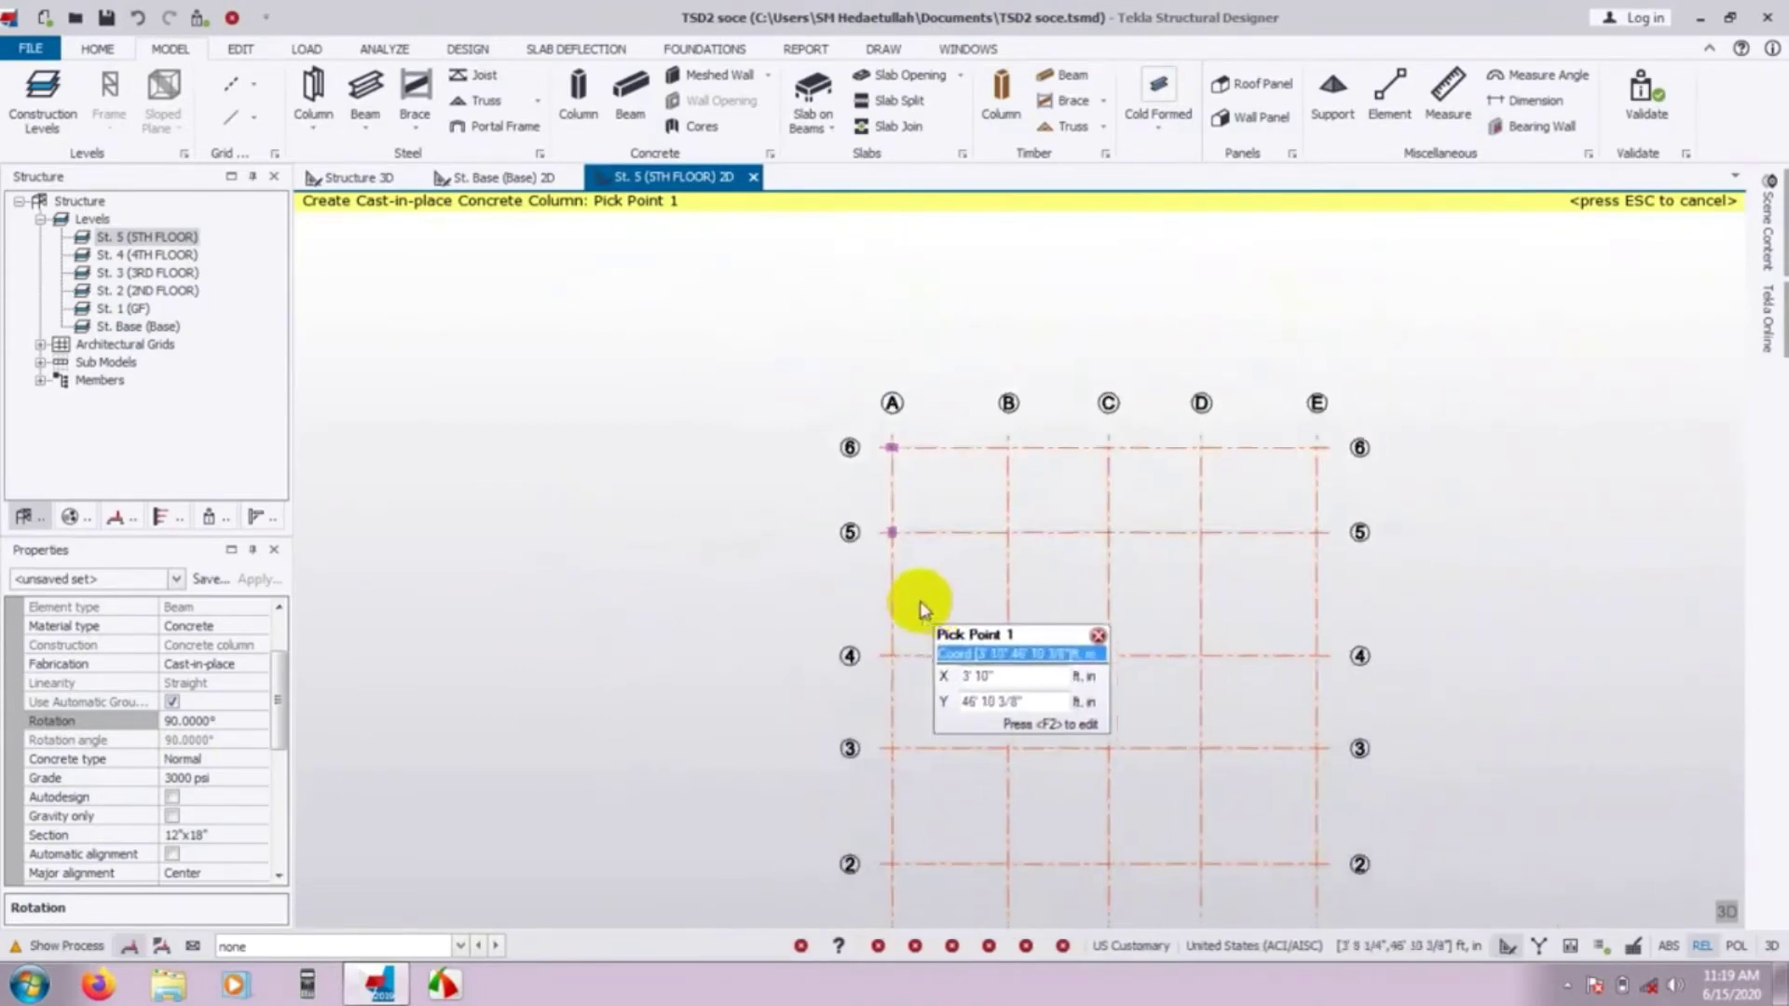
{"action": "middle_click_drag", "start_coordinate": [918, 599], "coordinate": [721, 510]}
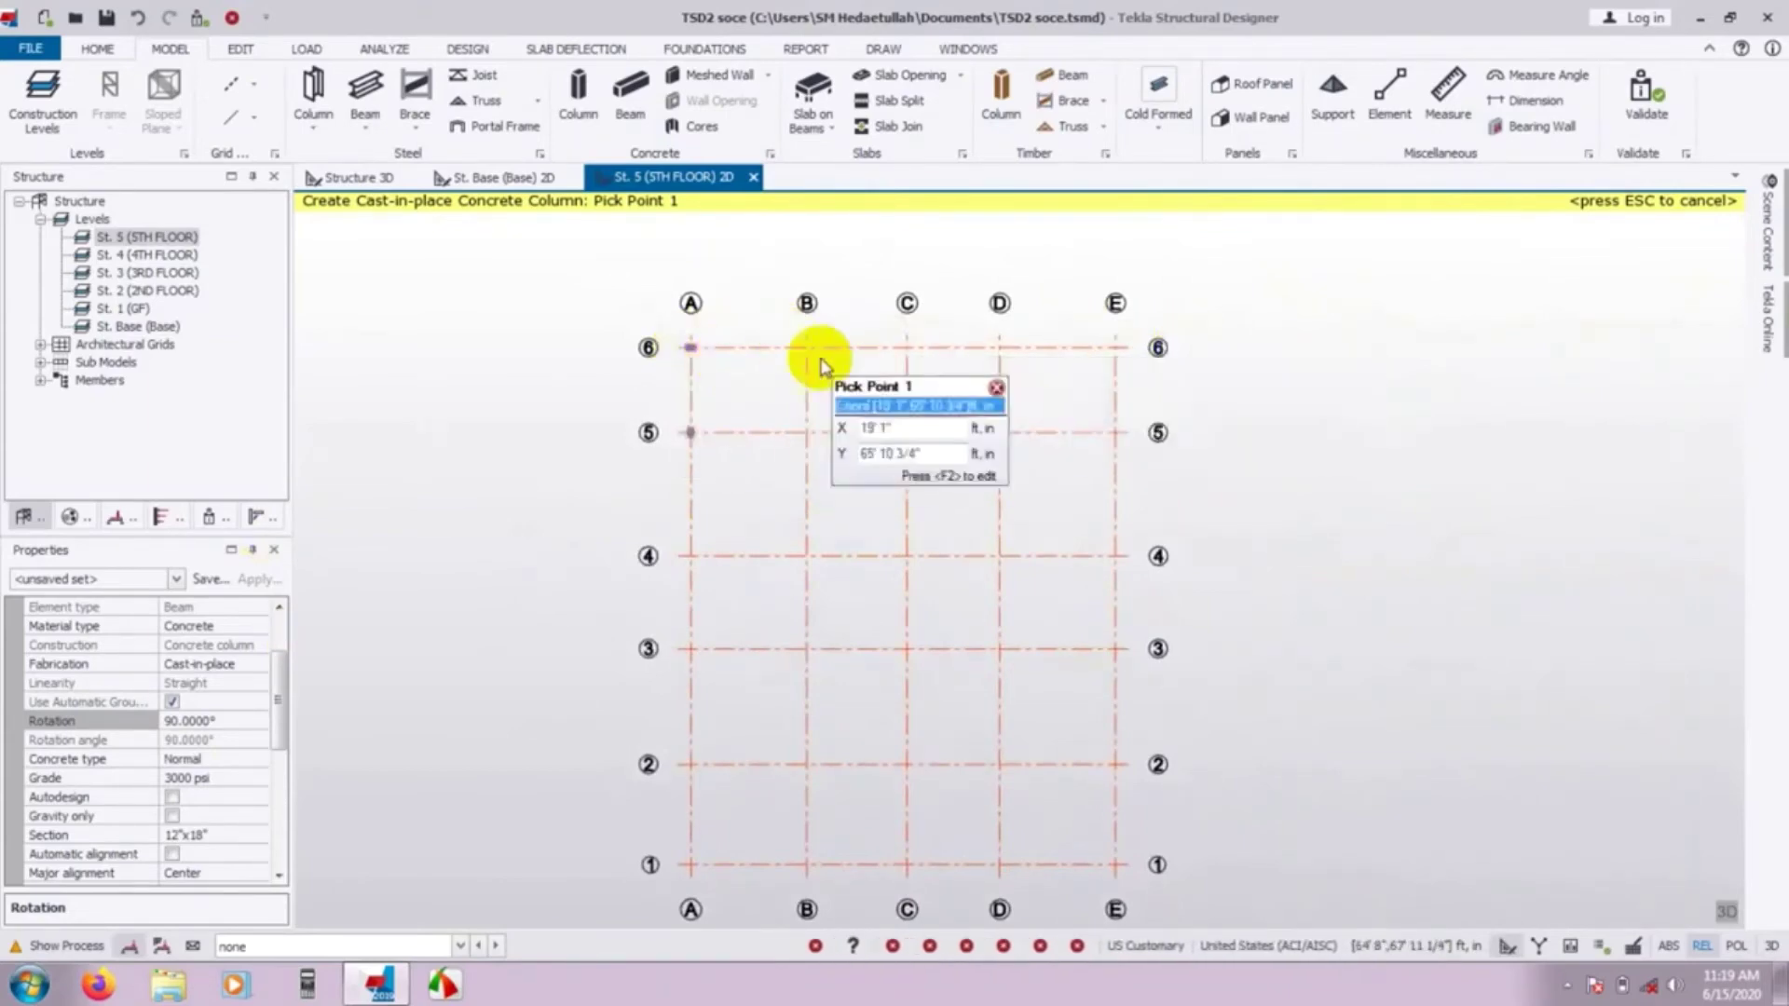
{"action": "left_click_drag", "start_coordinate": [776, 317], "coordinate": [1169, 374]}
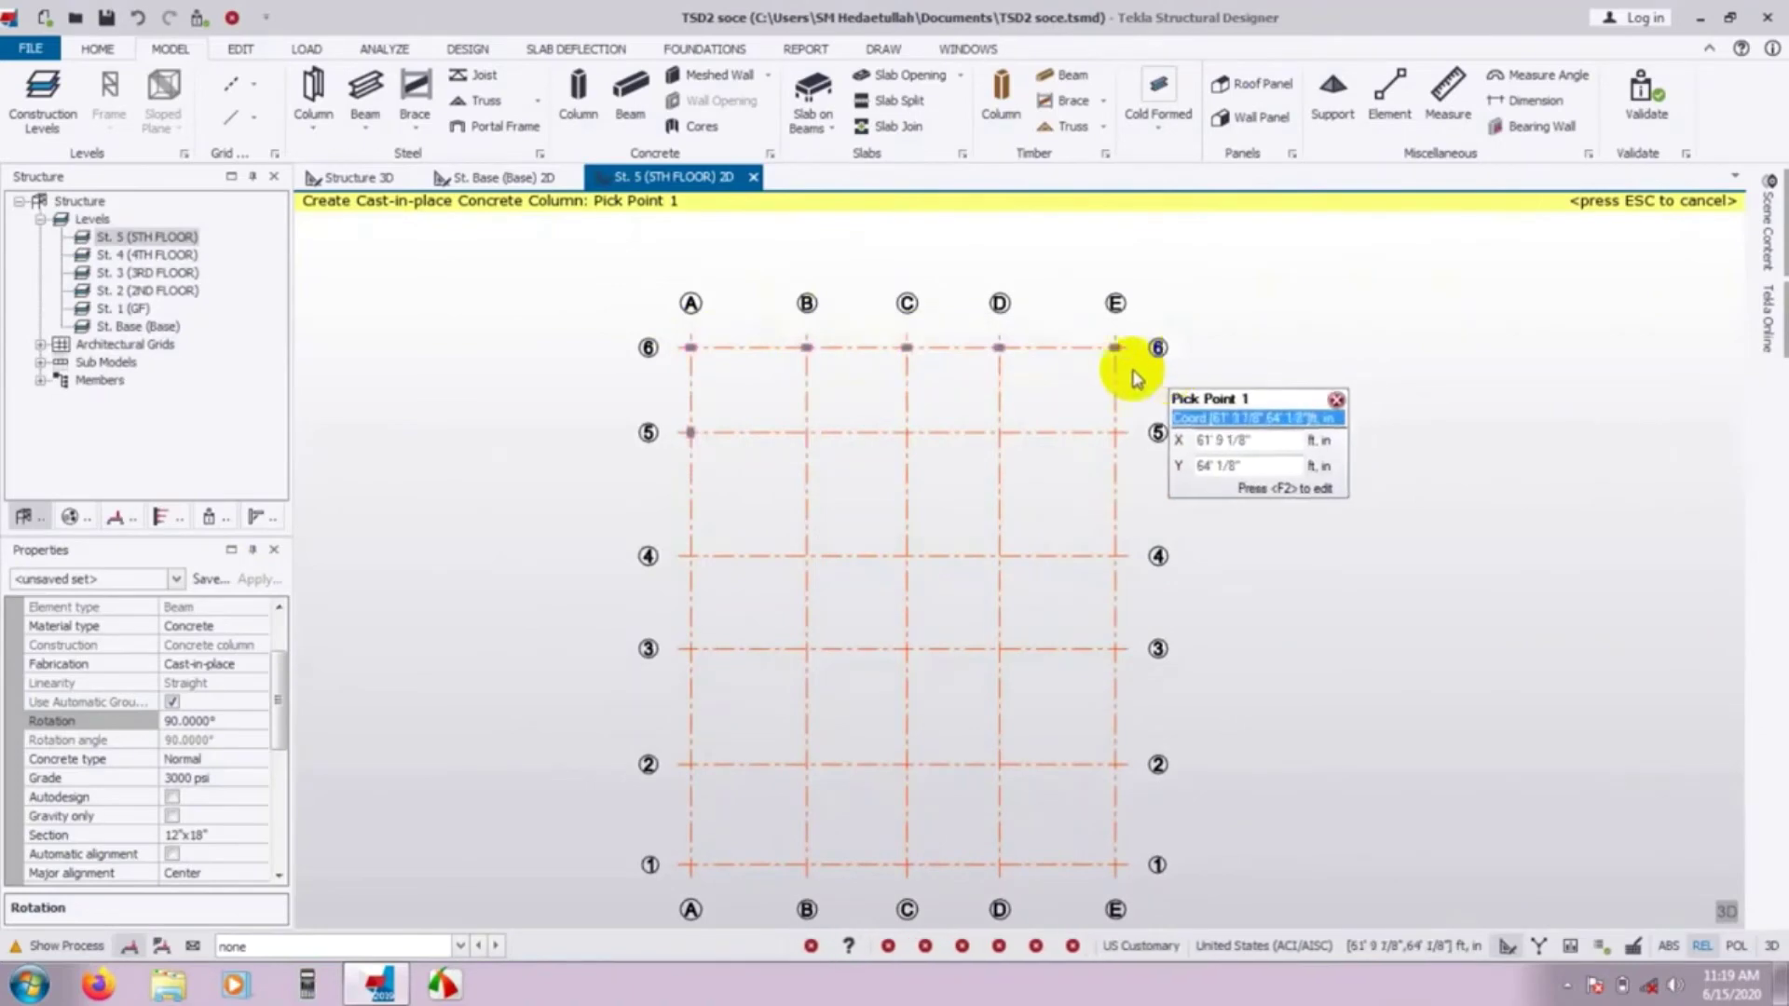
{"action": "left_click_drag", "start_coordinate": [647, 842], "coordinate": [1202, 908]}
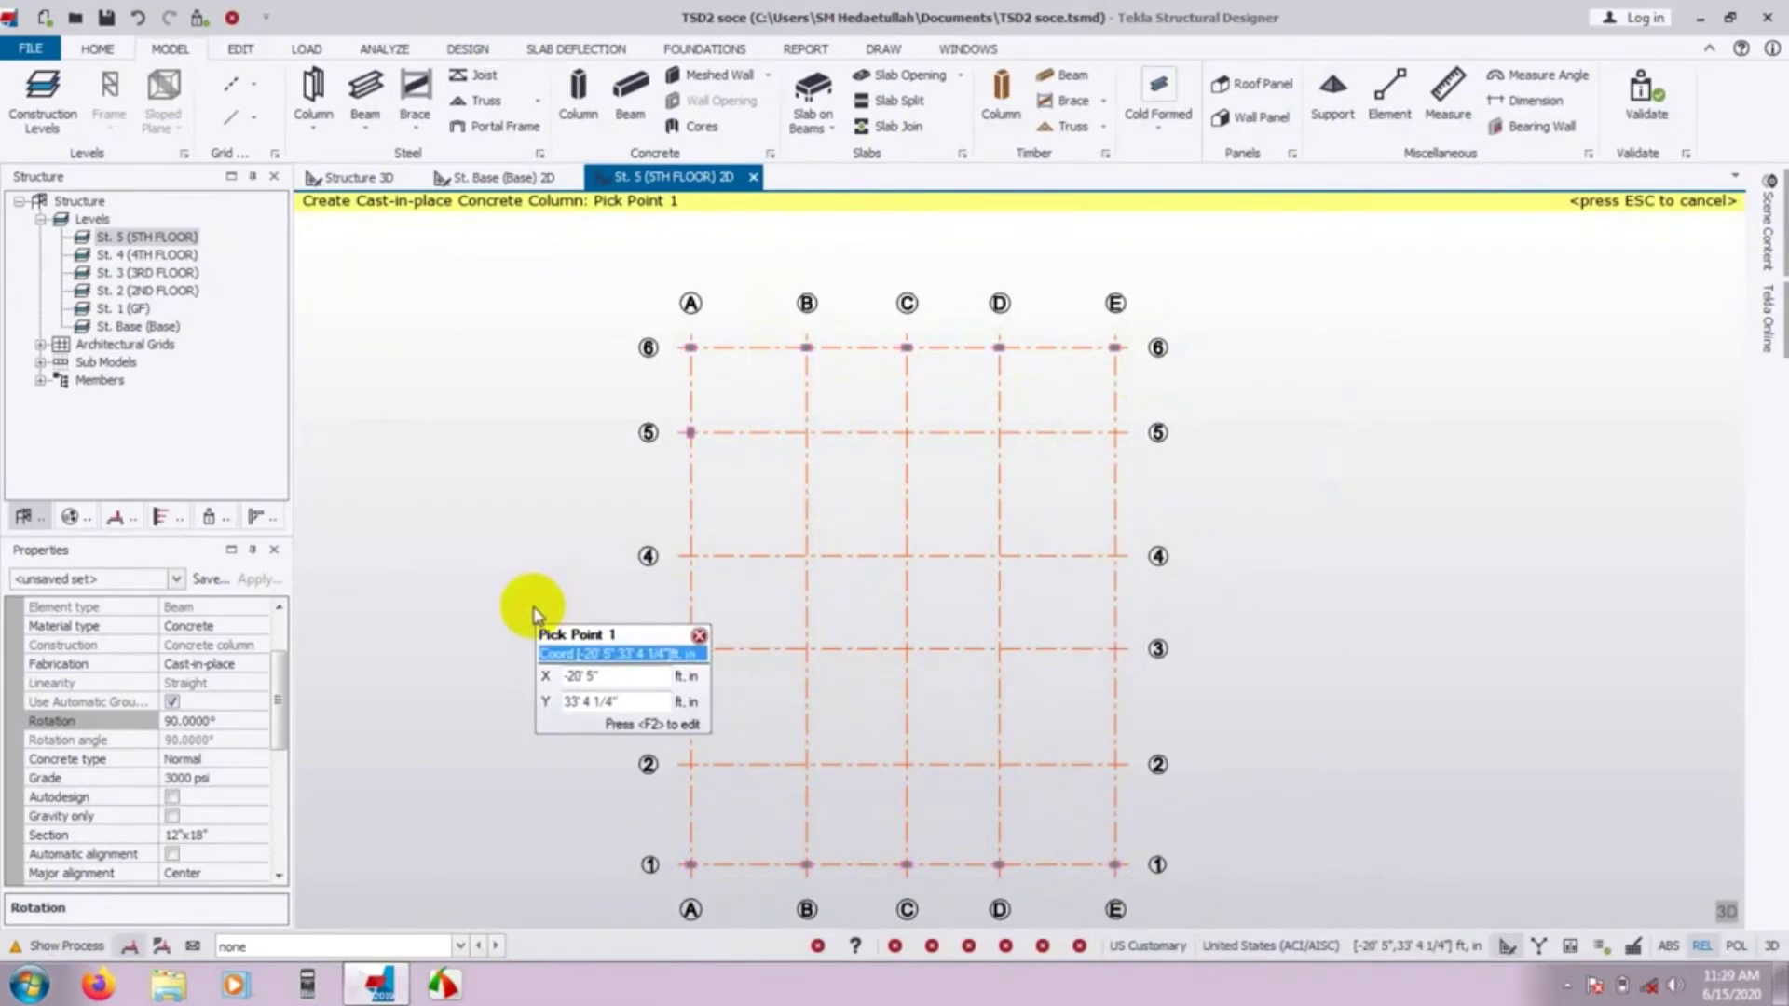
Set the column rotation to 0° and place columns at the remaining intersections of grid lines A and E between grids 2 and 5.
{"action": "left_click", "coordinate": [219, 722]}
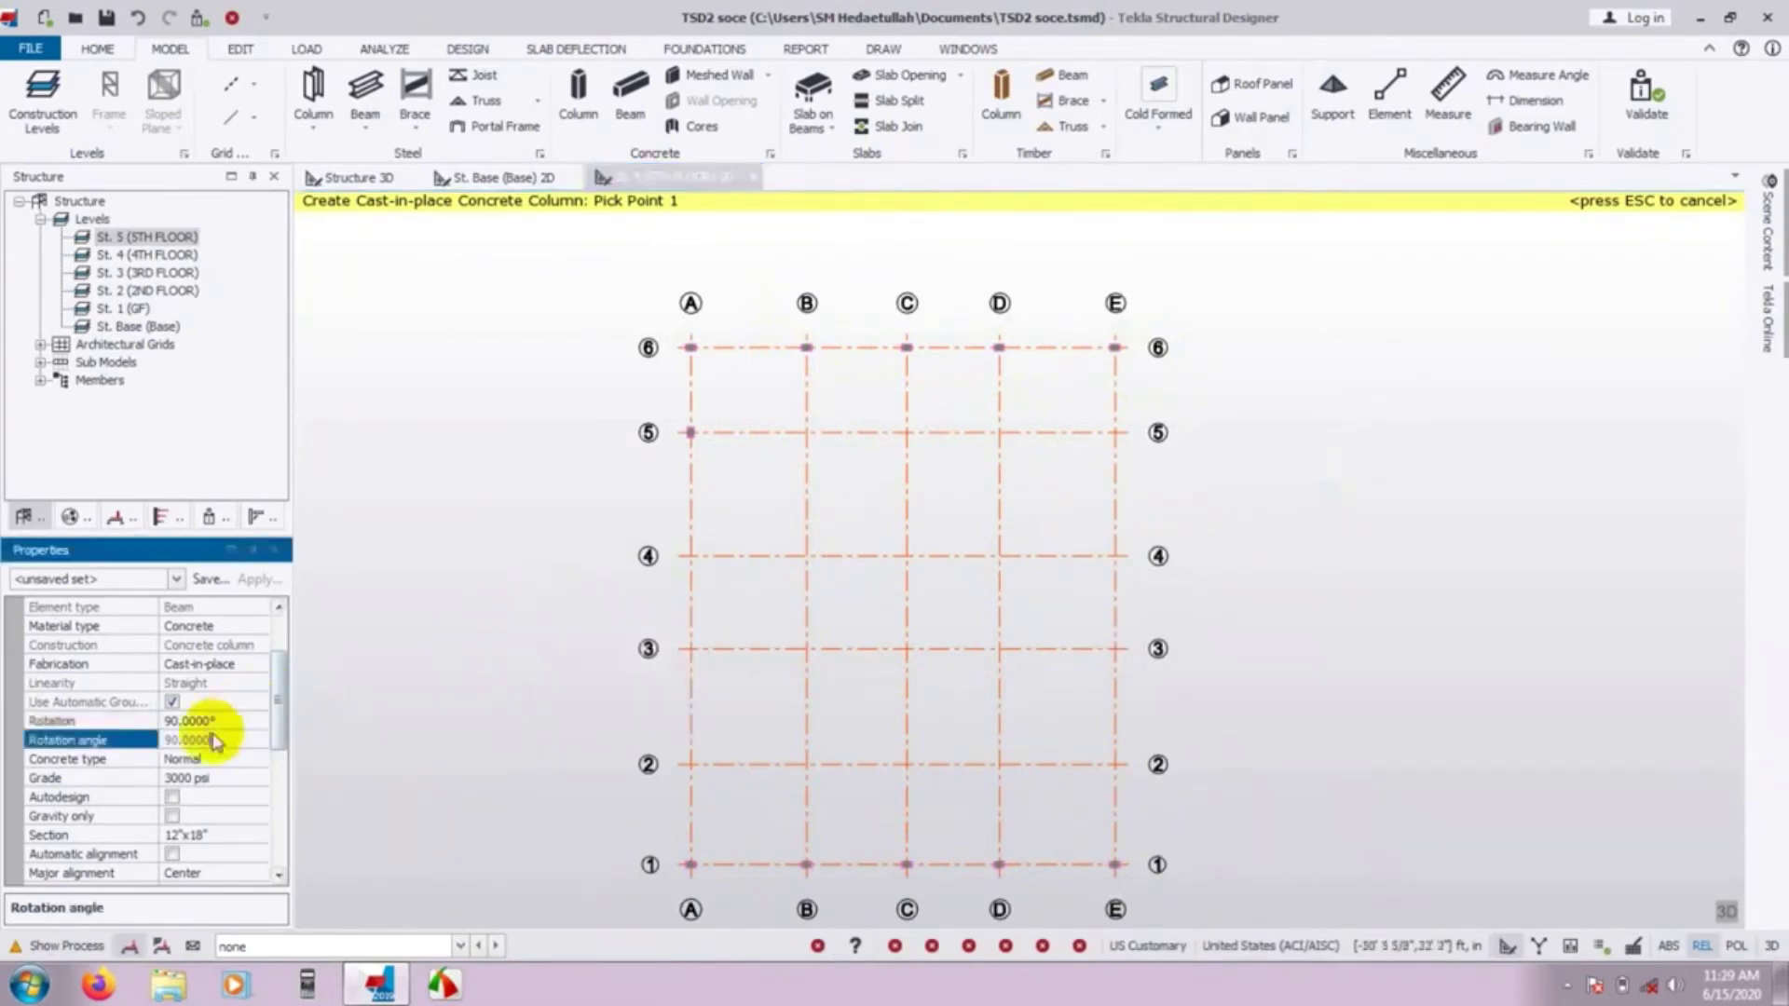
{"action": "left_click", "coordinate": [258, 722]}
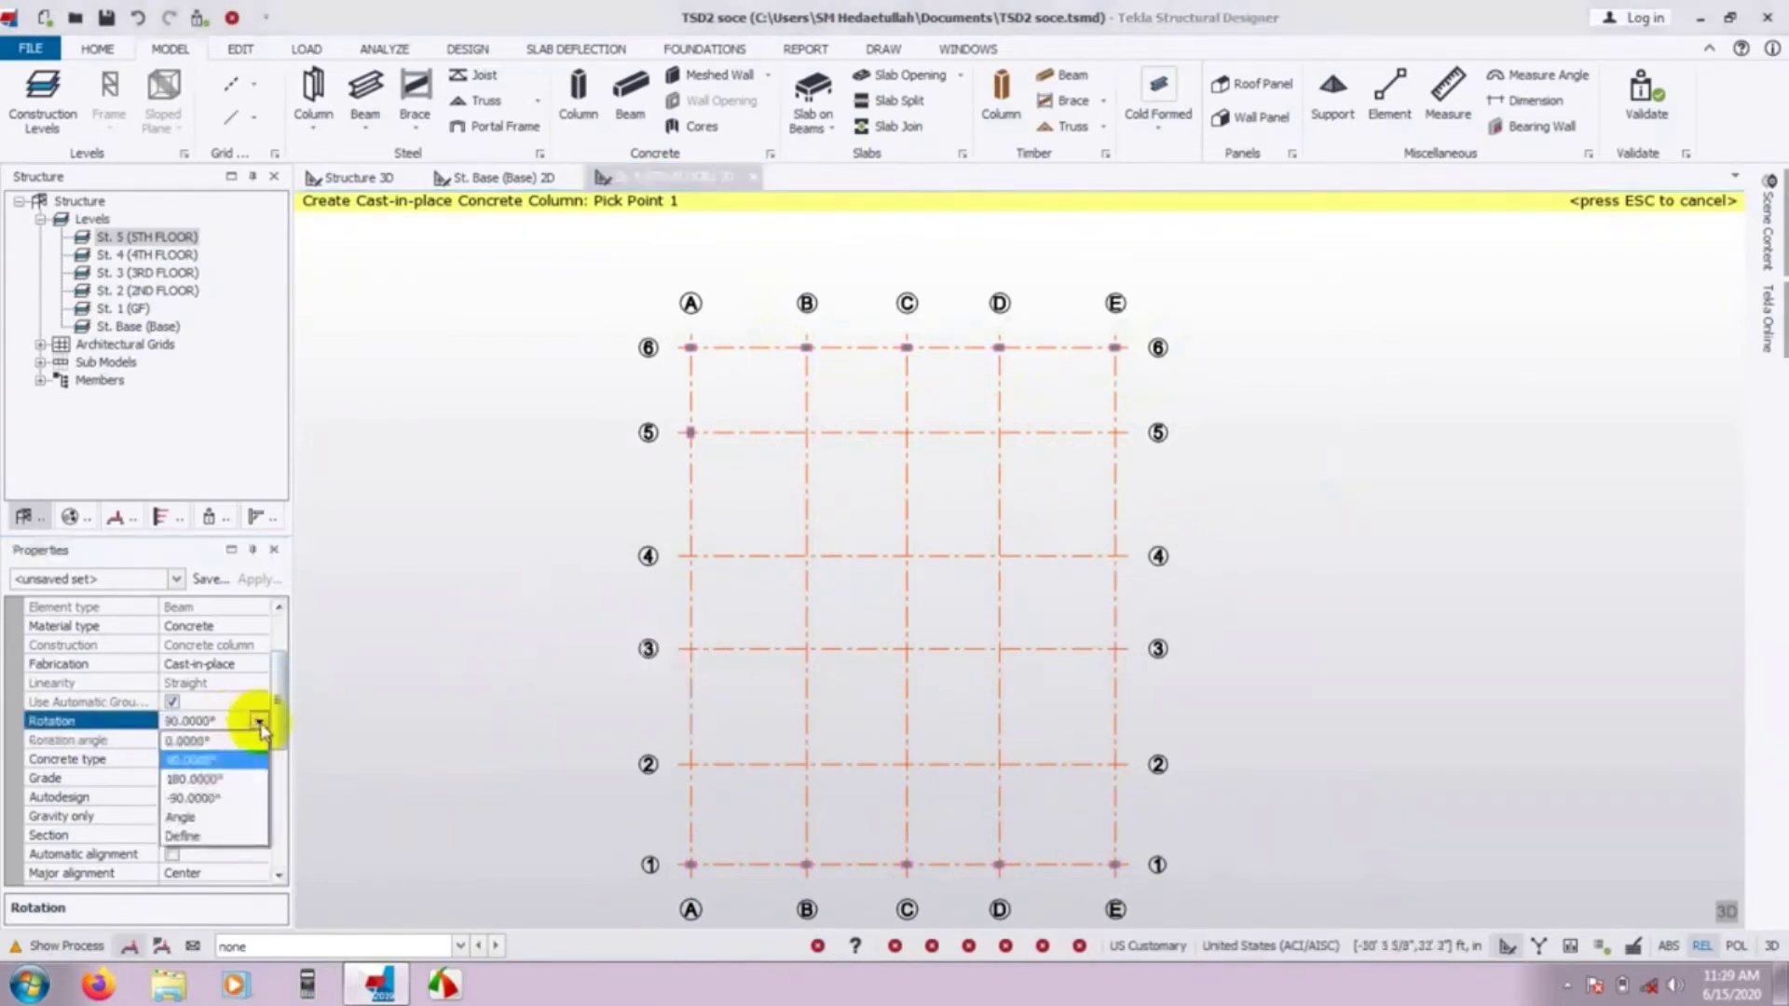
{"action": "left_click", "coordinate": [191, 742]}
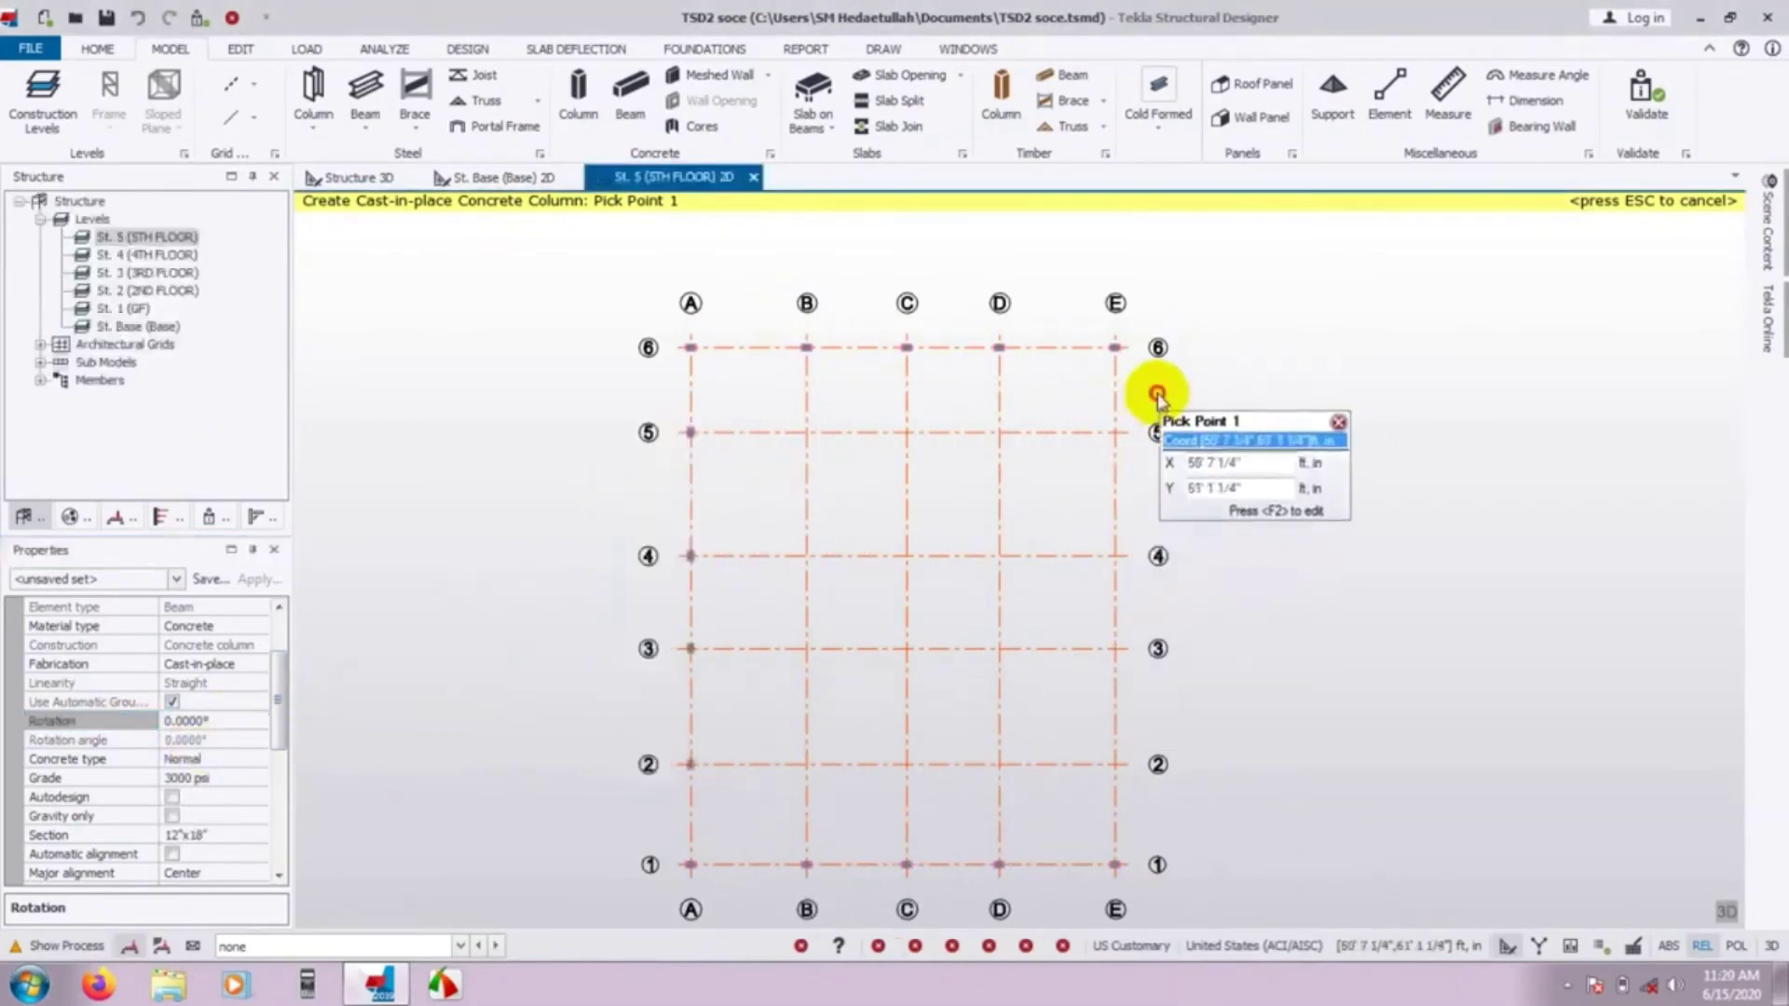
{"action": "left_click_drag", "start_coordinate": [1157, 395], "coordinate": [1098, 829]}
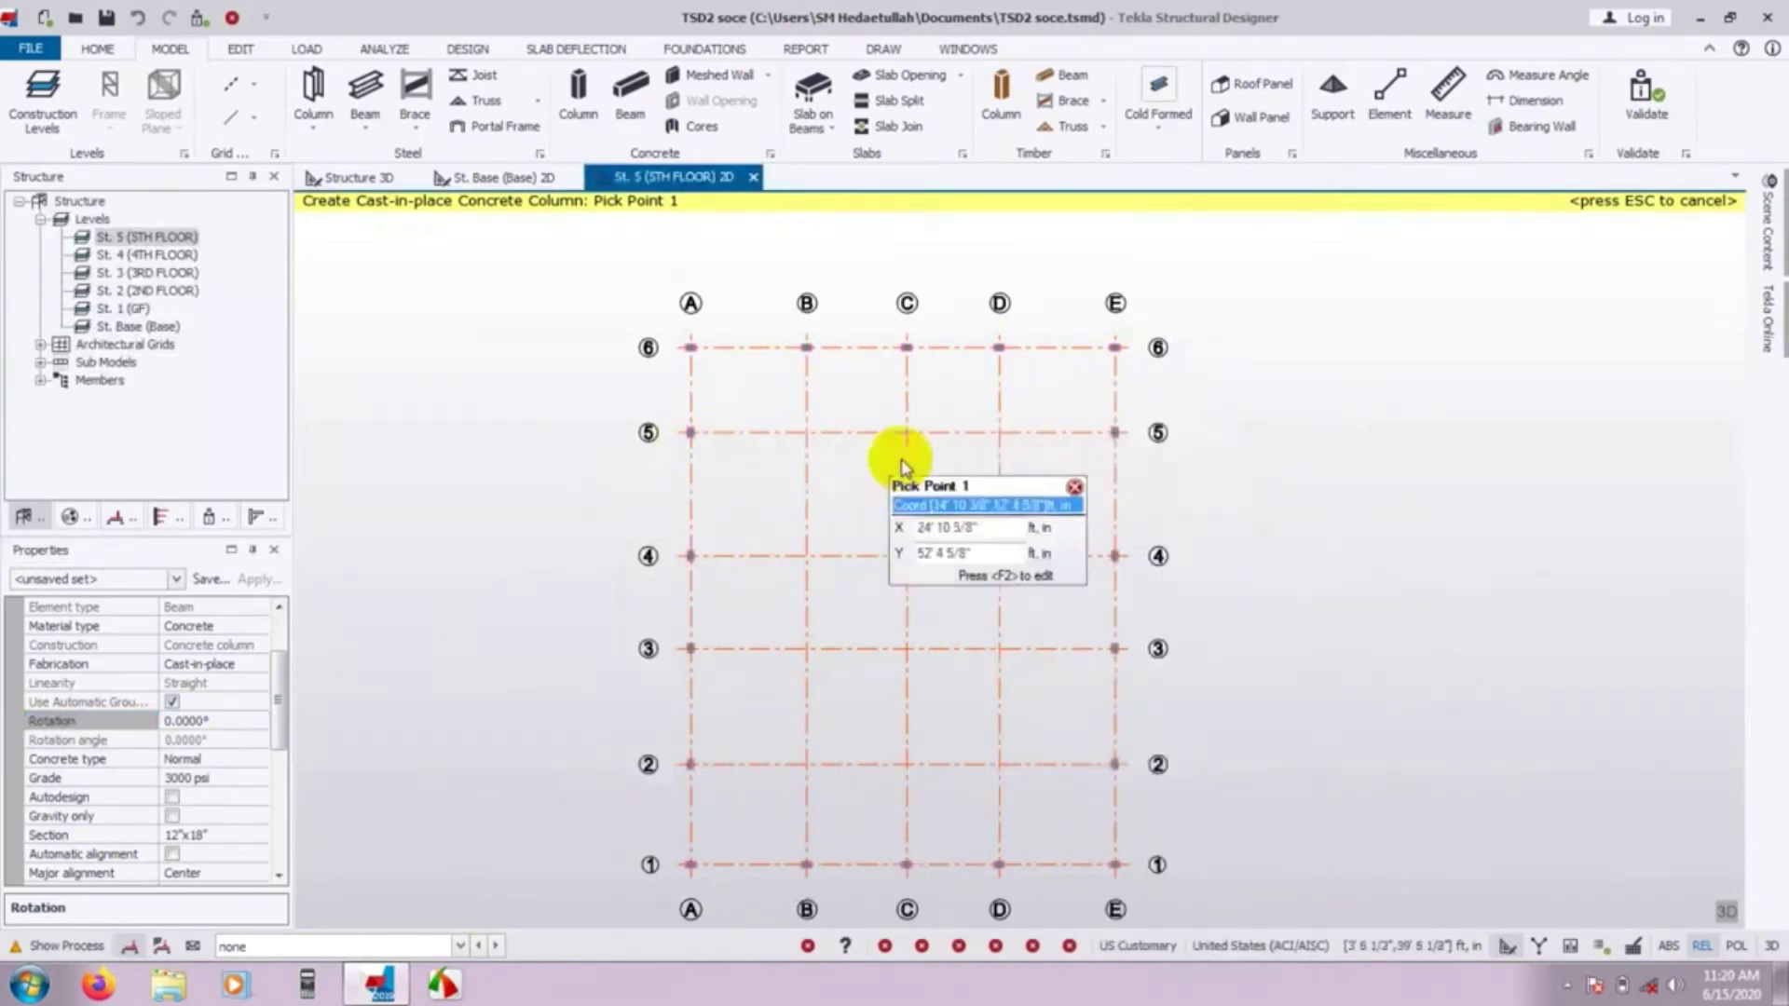
Define a new rectangular column section by setting the breadth to 18 in, and use the 18"x18" section.
{"action": "left_click", "coordinate": [224, 837]}
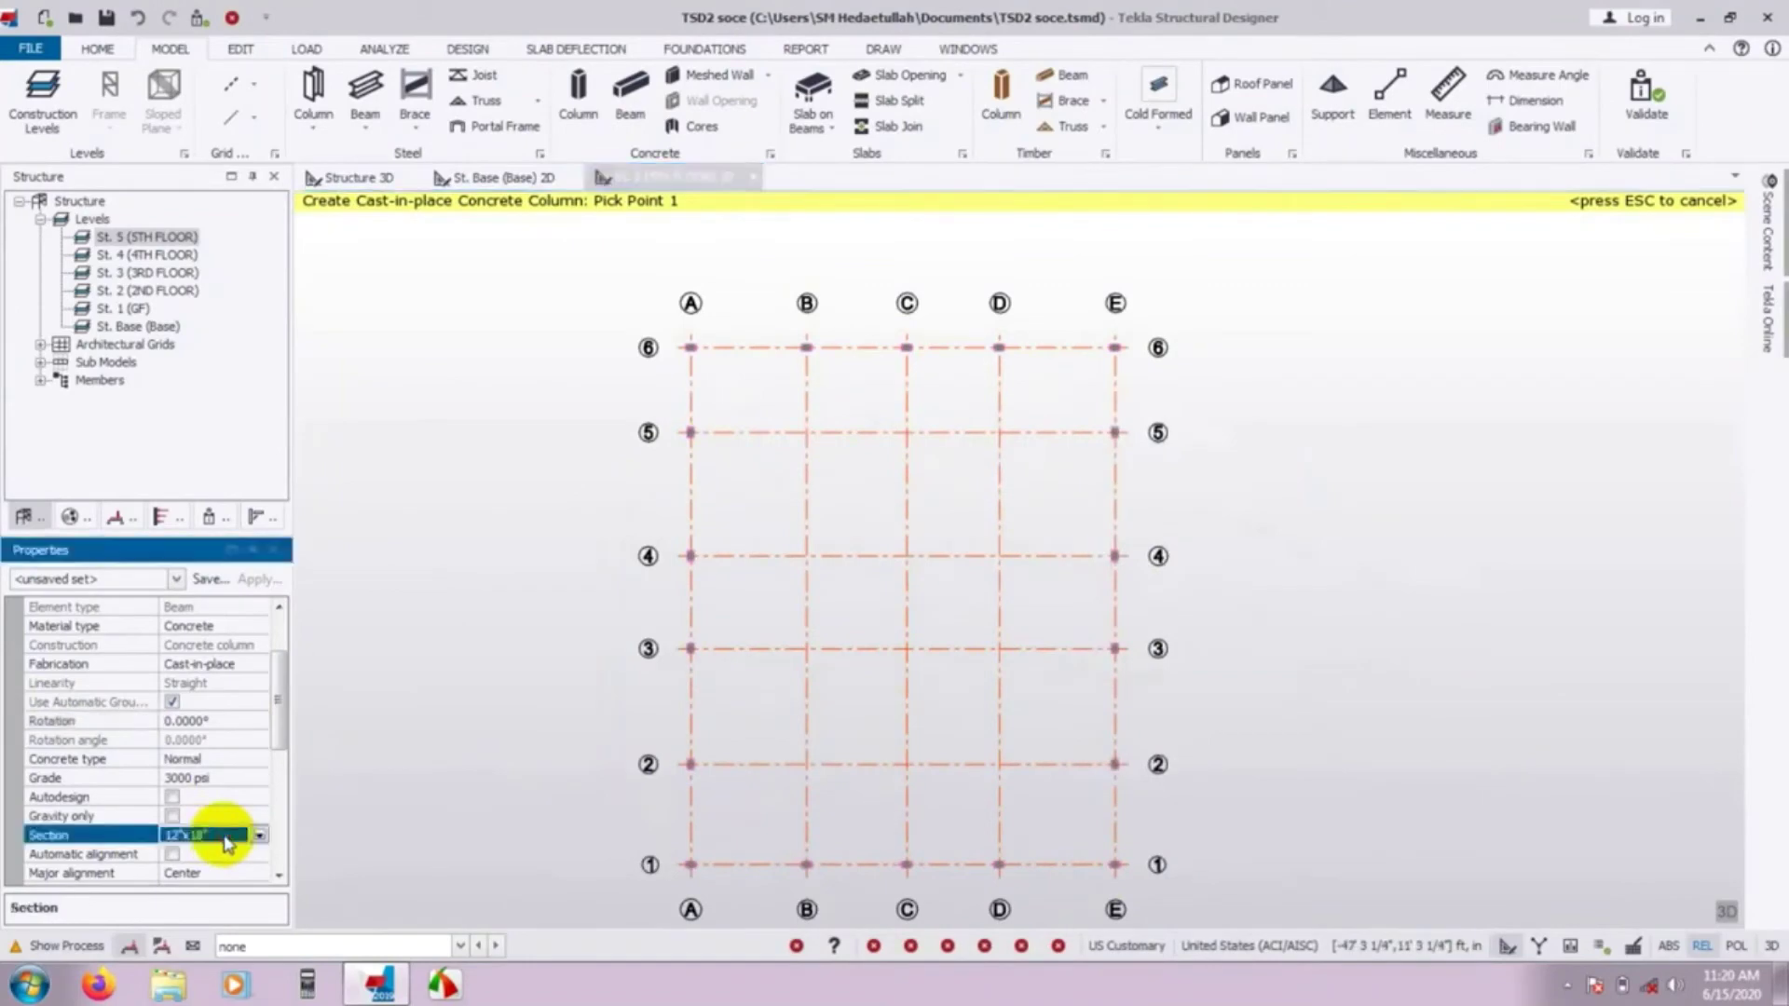
{"action": "left_click", "coordinate": [259, 836]}
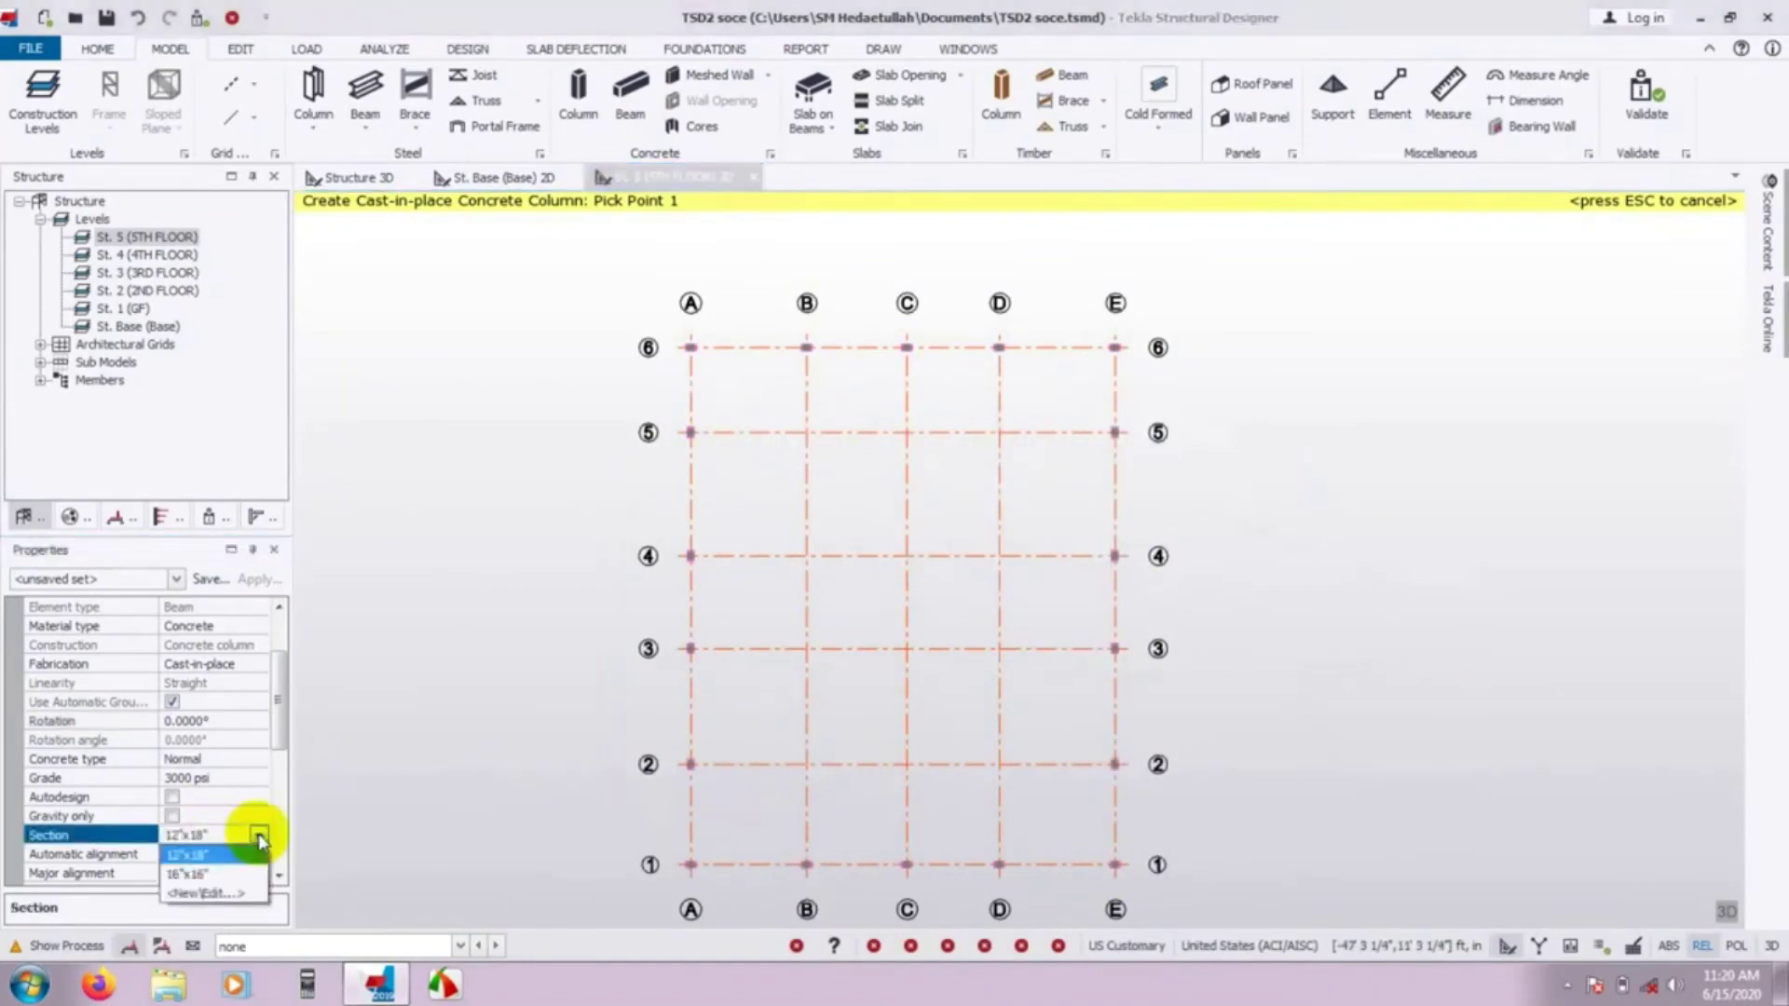
{"action": "left_click", "coordinate": [224, 895]}
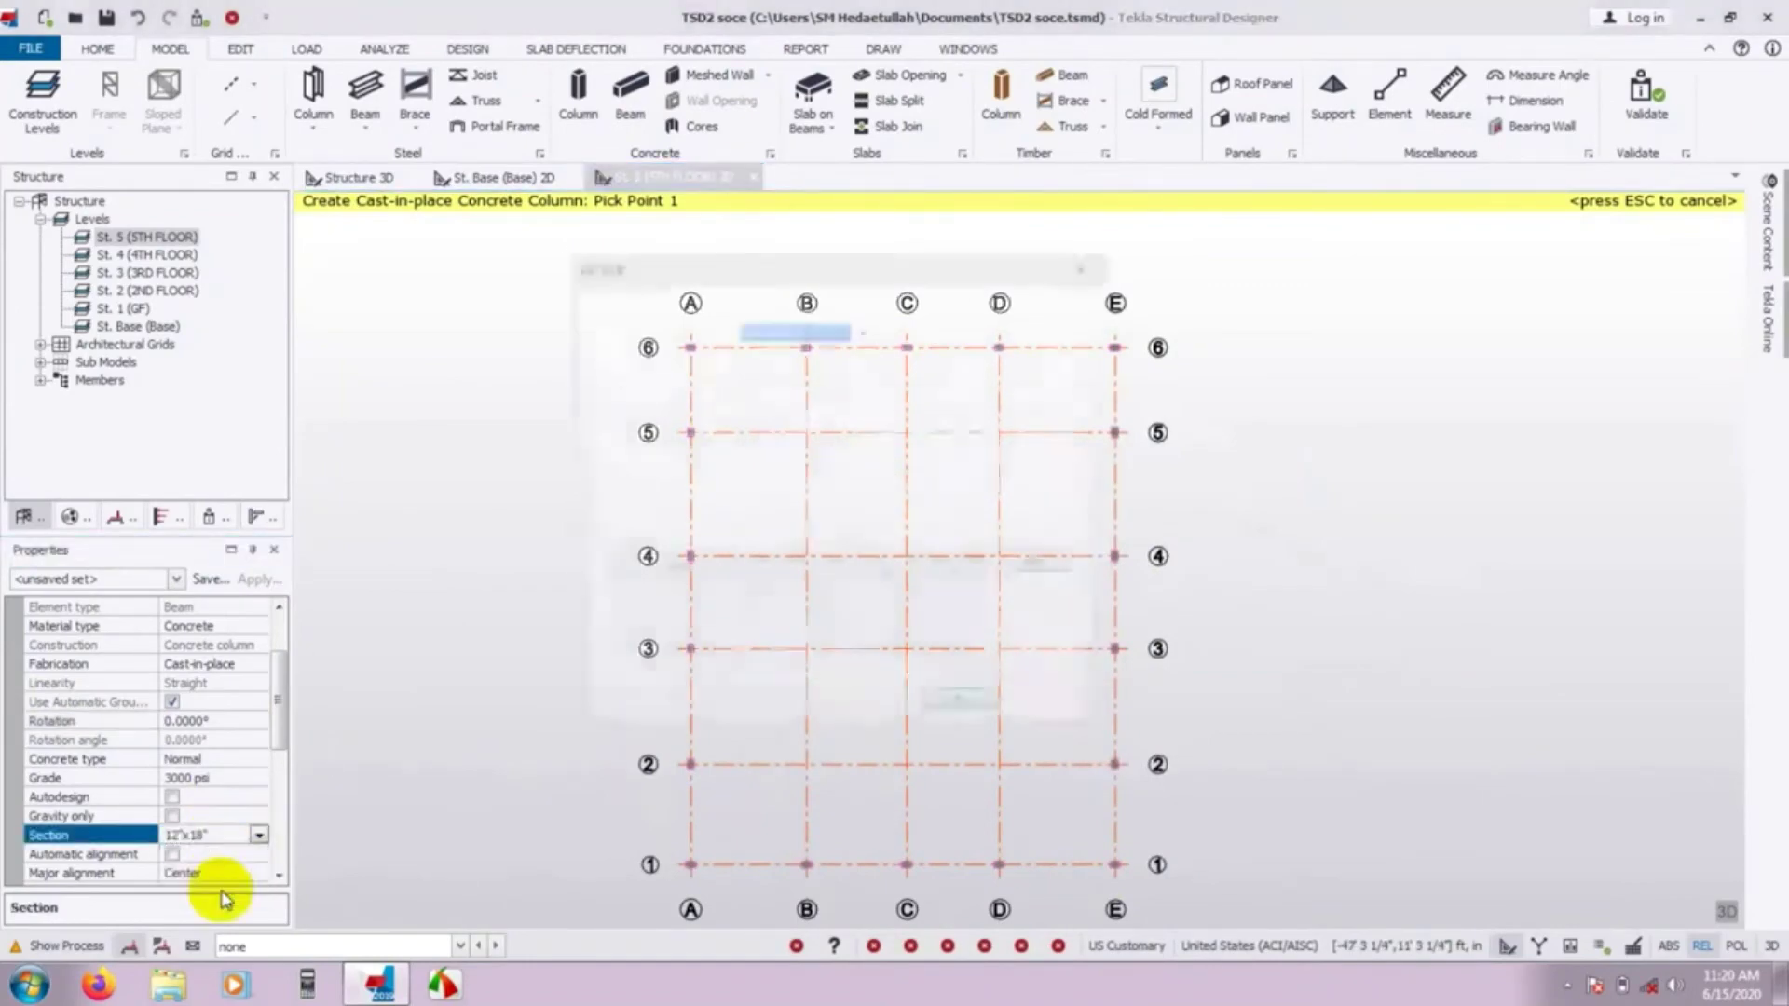
{"action": "left_click_drag", "start_coordinate": [770, 365], "coordinate": [704, 354]}
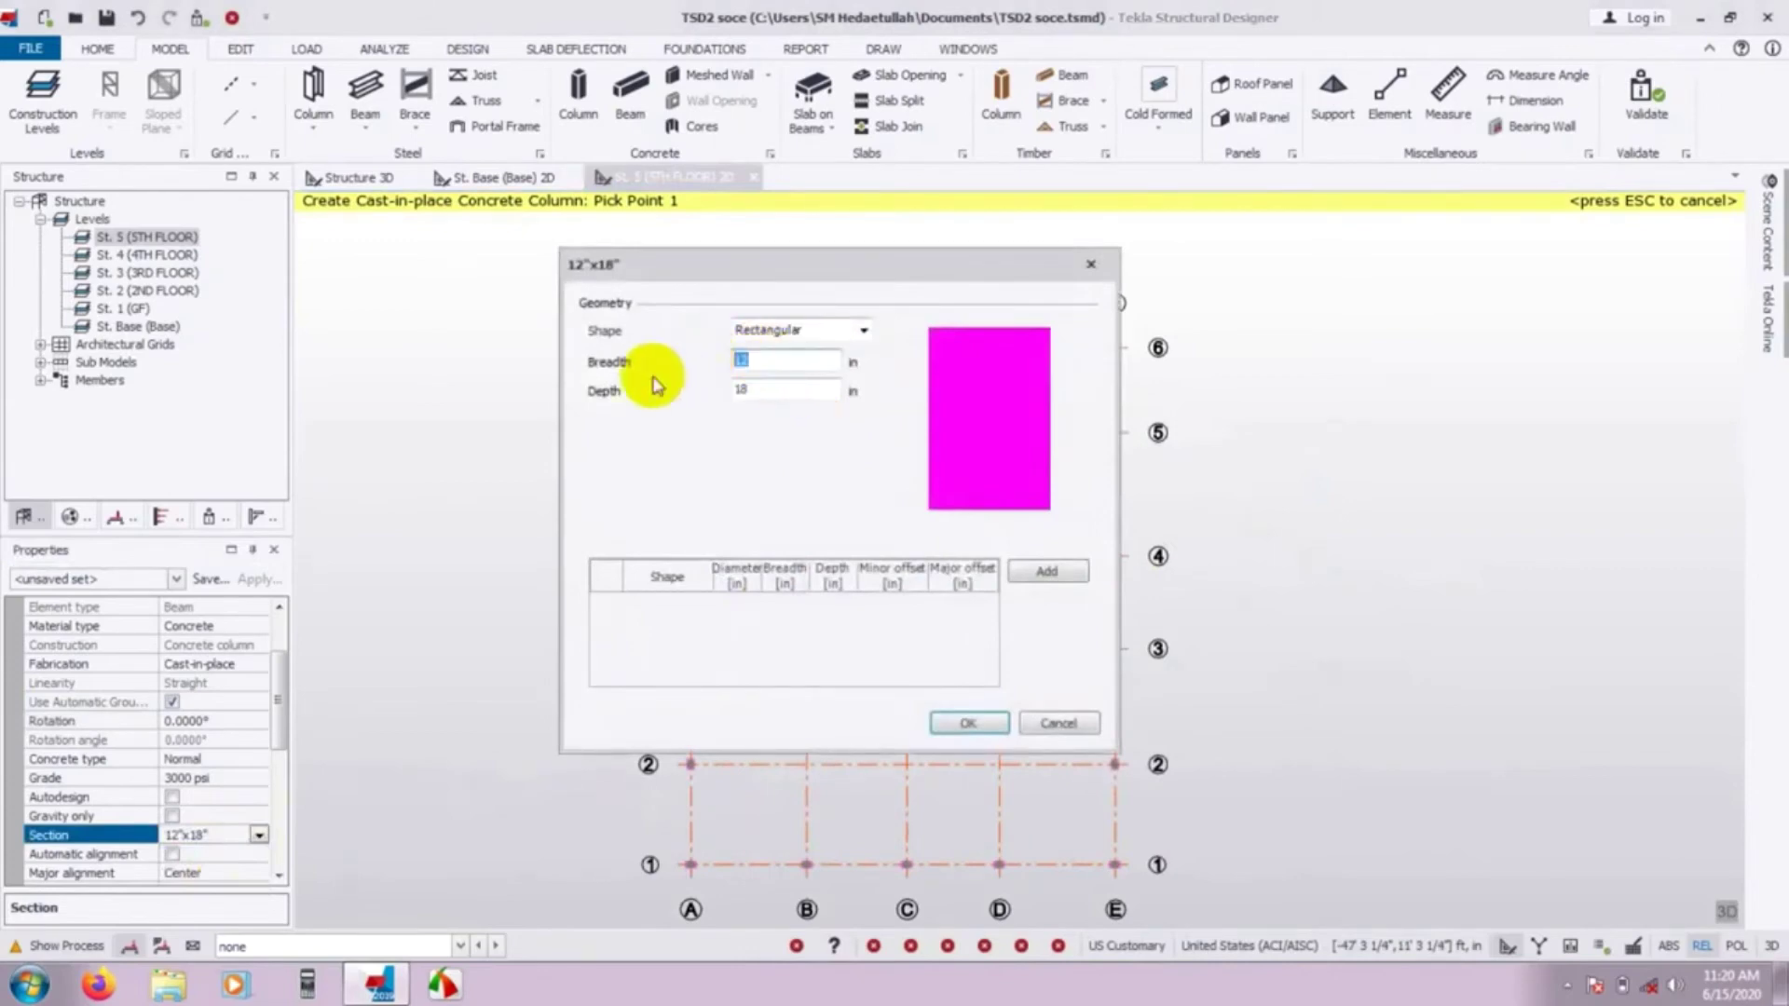
{"action": "type", "text": "18"}
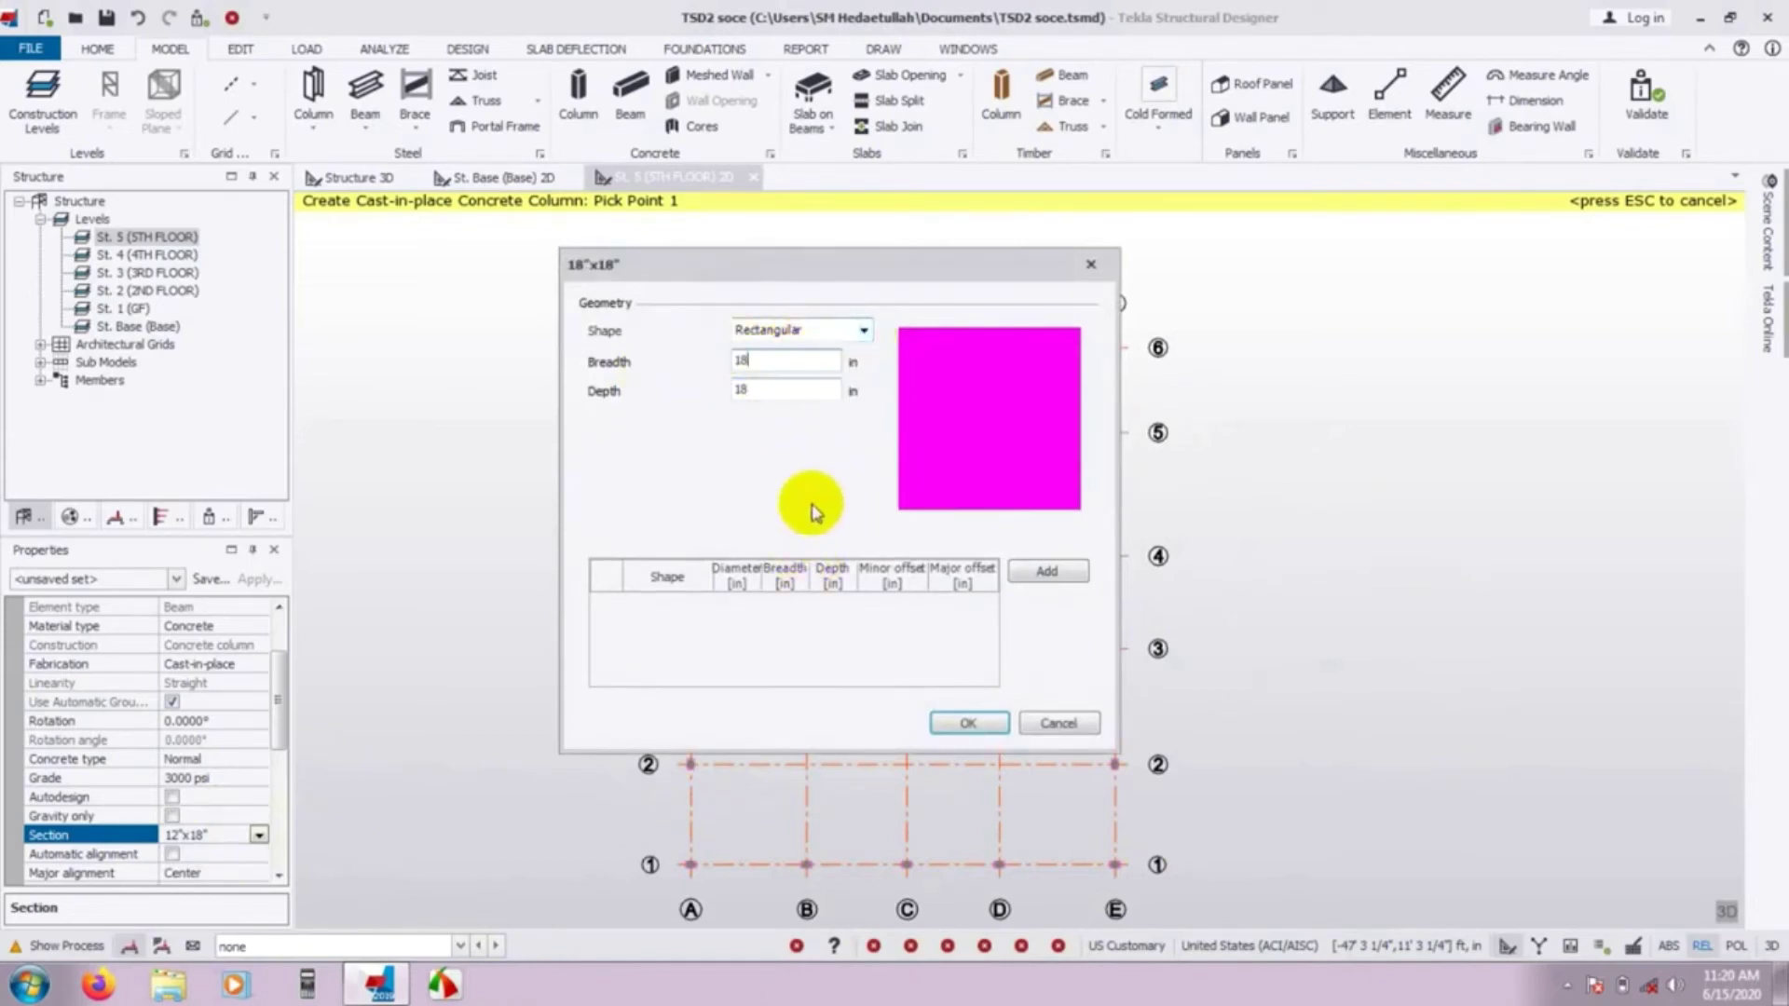
{"action": "left_click", "coordinate": [974, 724]}
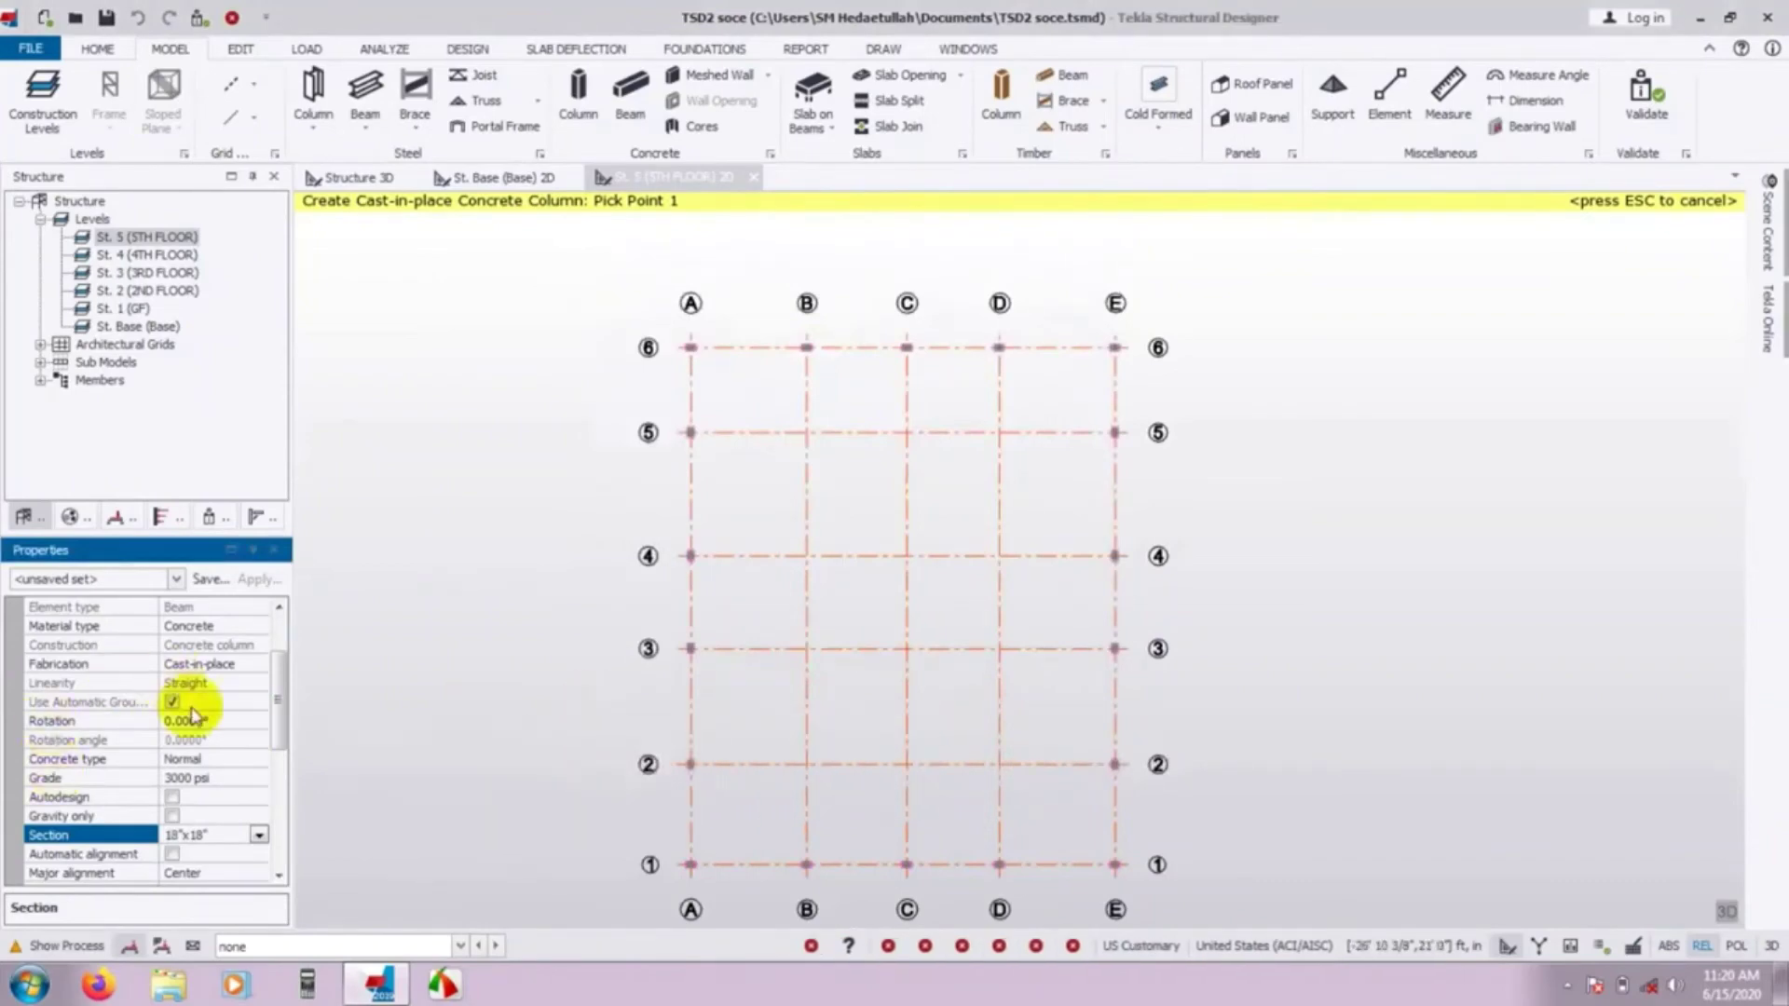
Place 18"x18" columns at the interior intersections: B, C and D on grids 3 to 5, and B and C on grid 2.
{"action": "mouse_move", "coordinate": [267, 709]}
{"action": "left_mouse_down"}
{"action": "mouse_move", "coordinate": [271, 802]}
{"action": "mouse_move", "coordinate": [268, 745]}
{"action": "left_mouse_up"}
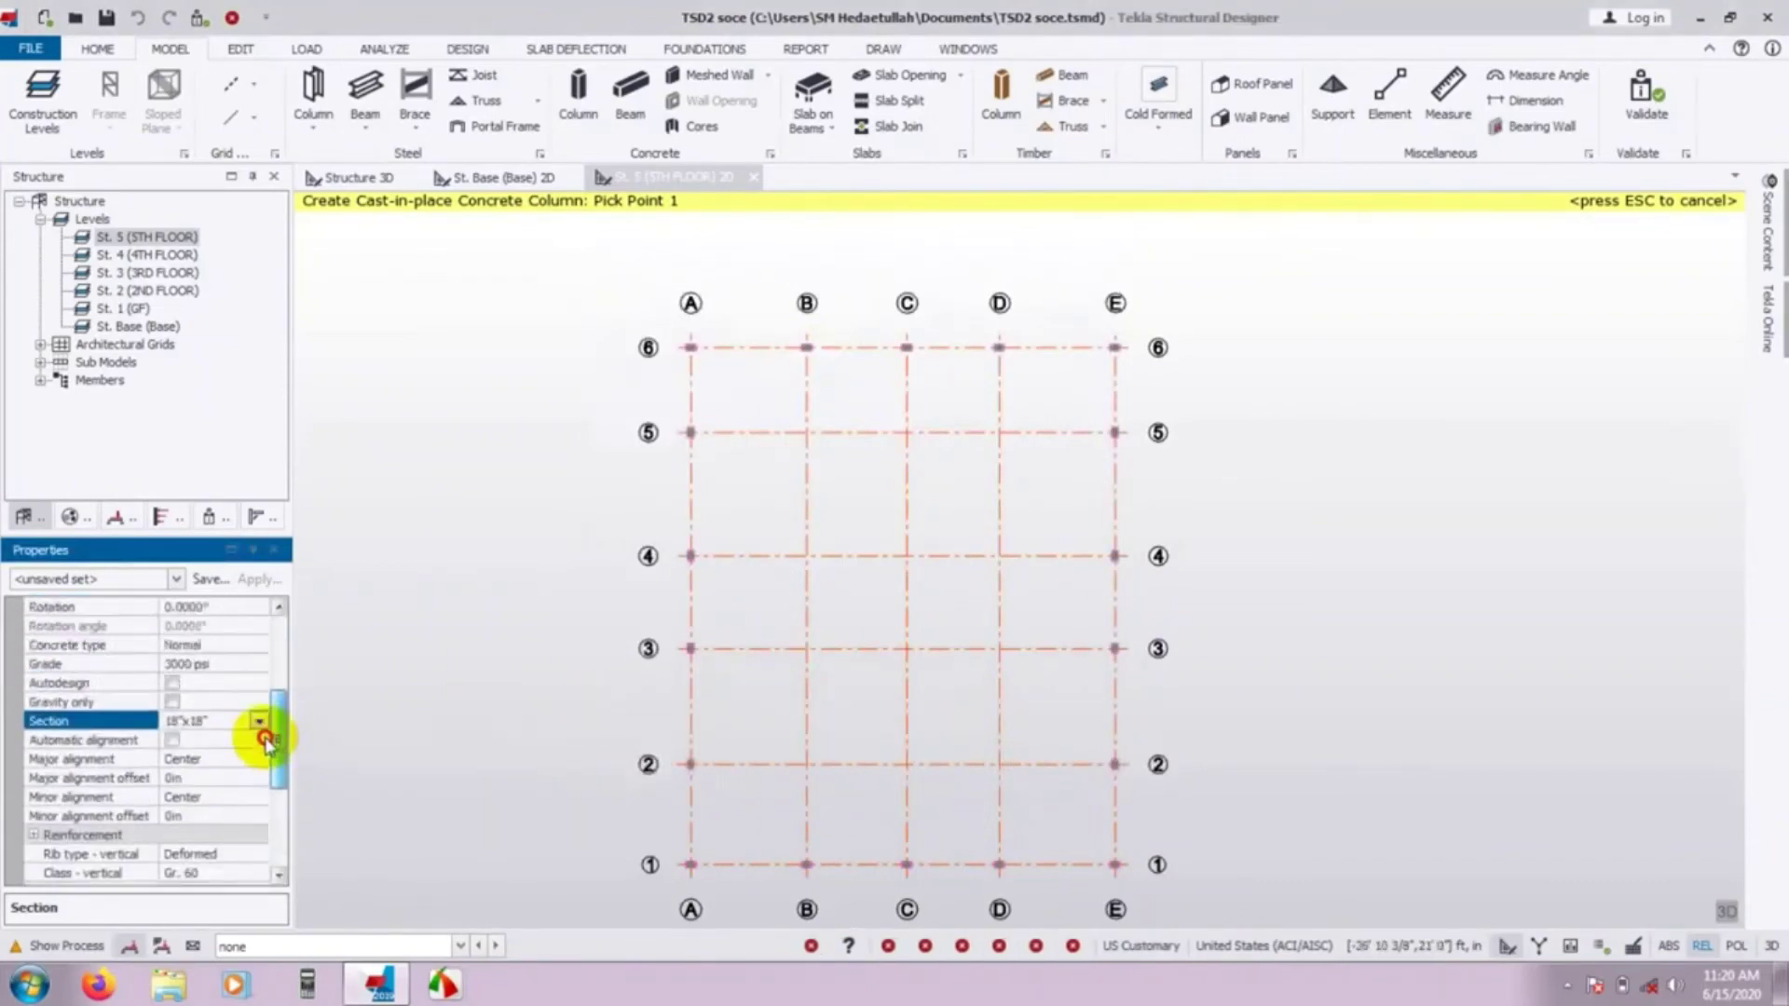
{"action": "left_click_drag", "start_coordinate": [267, 740], "coordinate": [267, 750]}
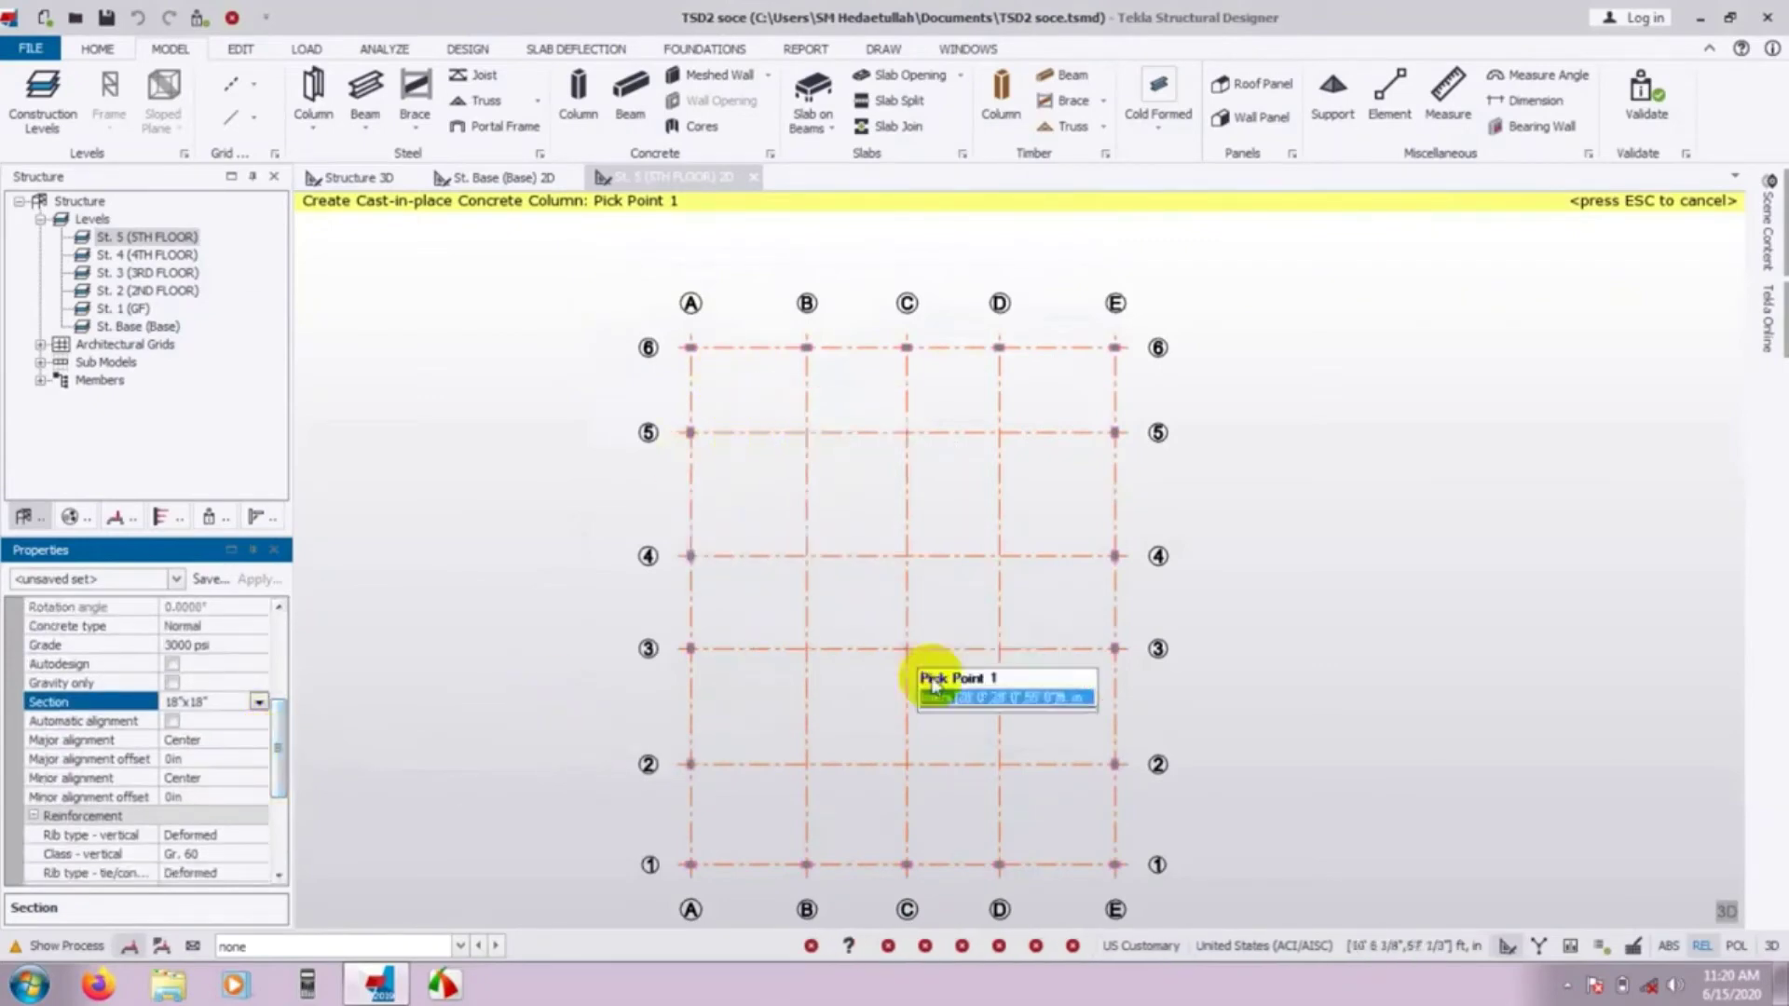
{"action": "left_click_drag", "start_coordinate": [740, 392], "coordinate": [1037, 717]}
{"action": "left_click_drag", "start_coordinate": [760, 729], "coordinate": [970, 814]}
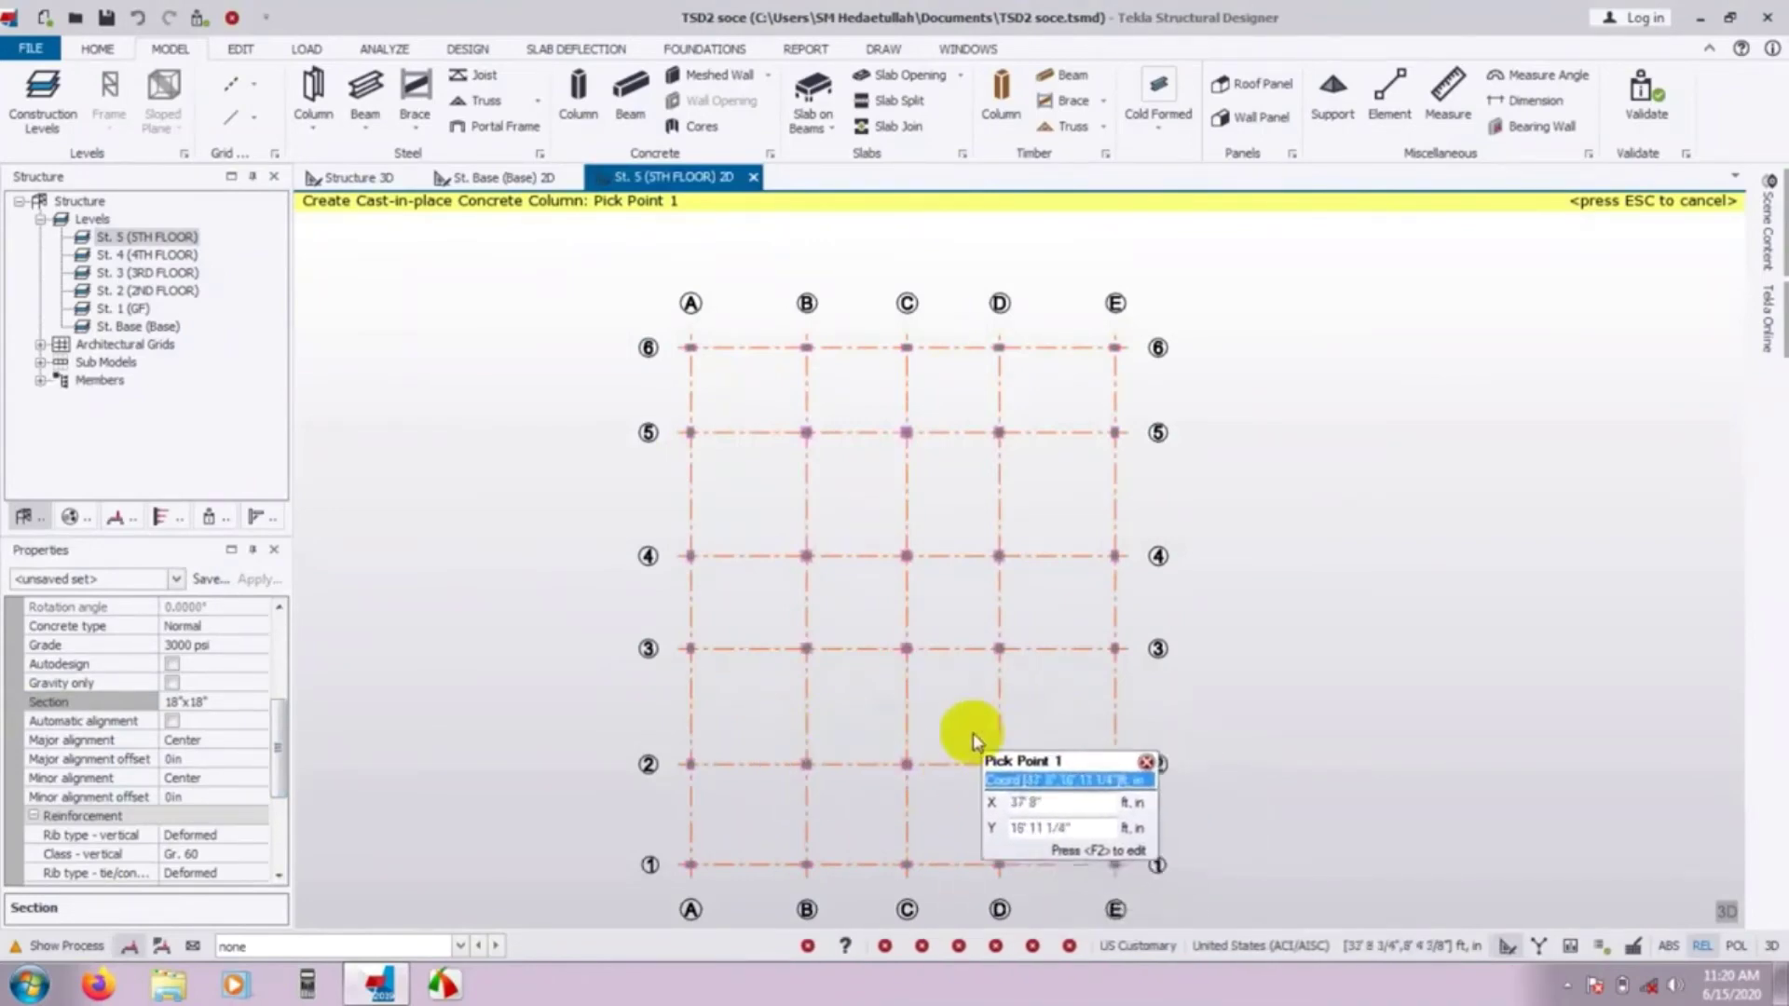
Examine the column at grid C/2 up close, checking how it is centred on the grid lines.
{"action": "scroll", "coordinate": [996, 762], "scroll_direction": "up", "scroll_amount": 1}
{"action": "scroll", "coordinate": [995, 763], "scroll_direction": "up", "scroll_amount": 4}
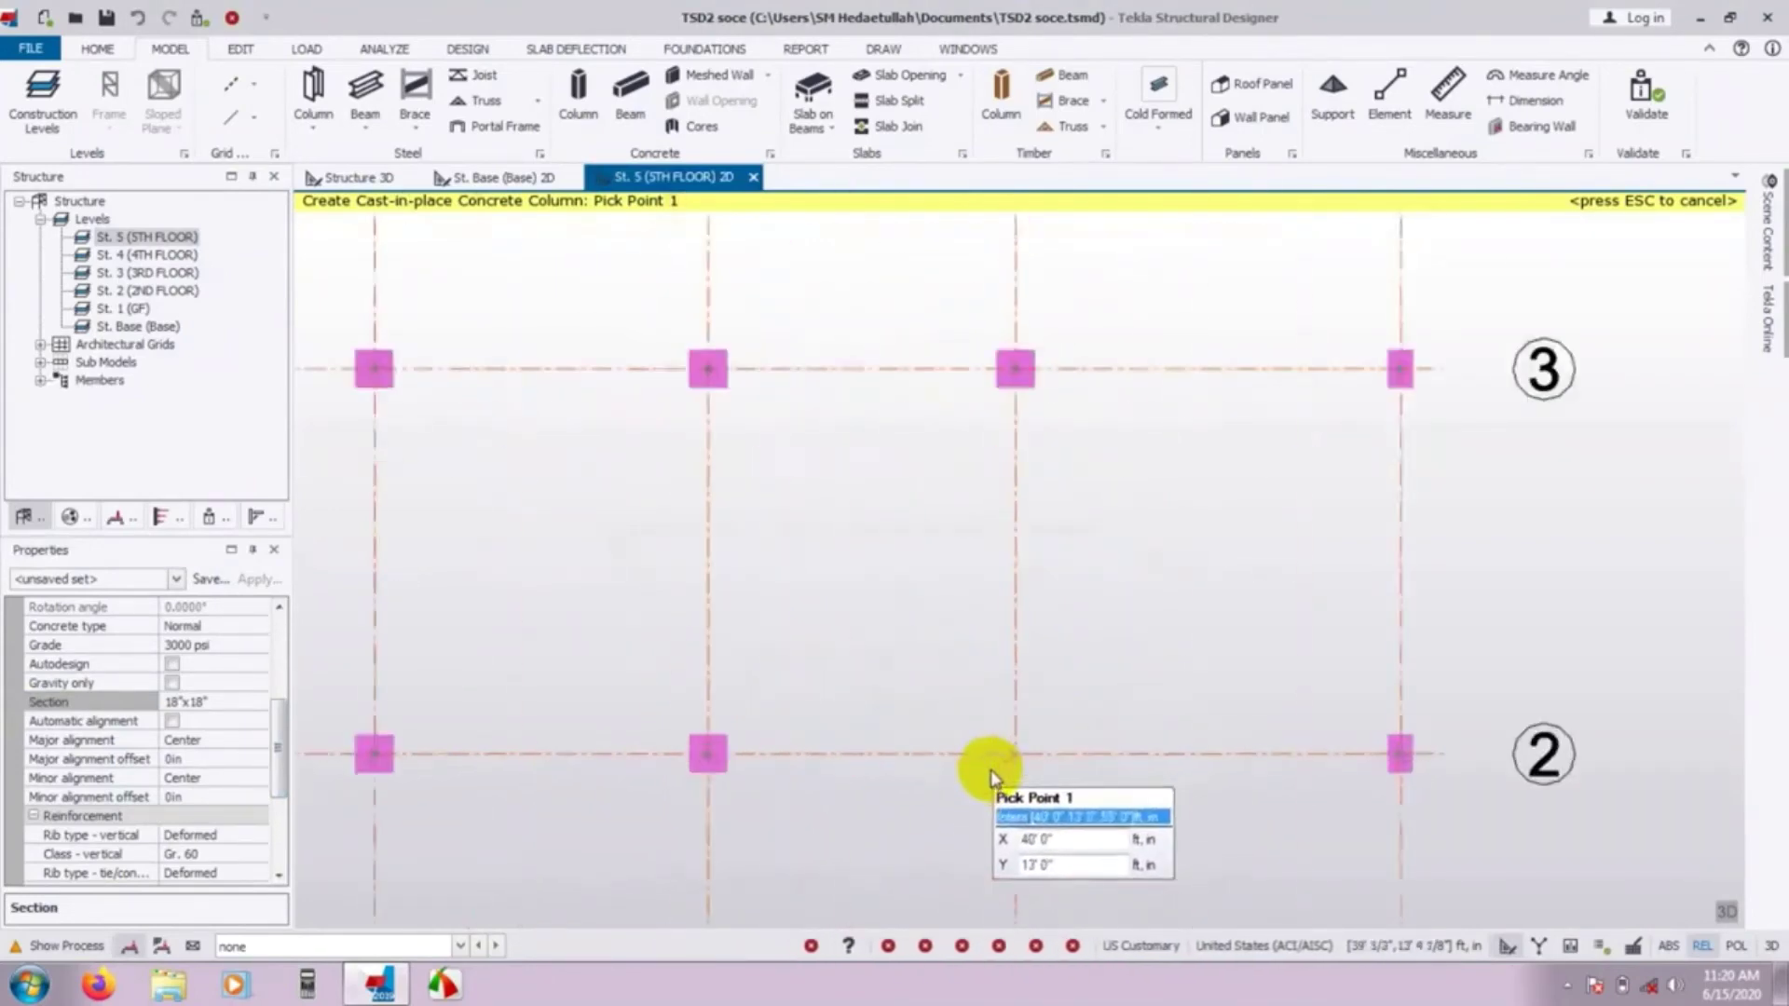
{"action": "middle_click_drag", "start_coordinate": [913, 801], "coordinate": [939, 606]}
{"action": "scroll", "coordinate": [902, 606], "scroll_direction": "up", "scroll_amount": 3}
{"action": "scroll", "coordinate": [941, 610], "scroll_direction": "up", "scroll_amount": 1}
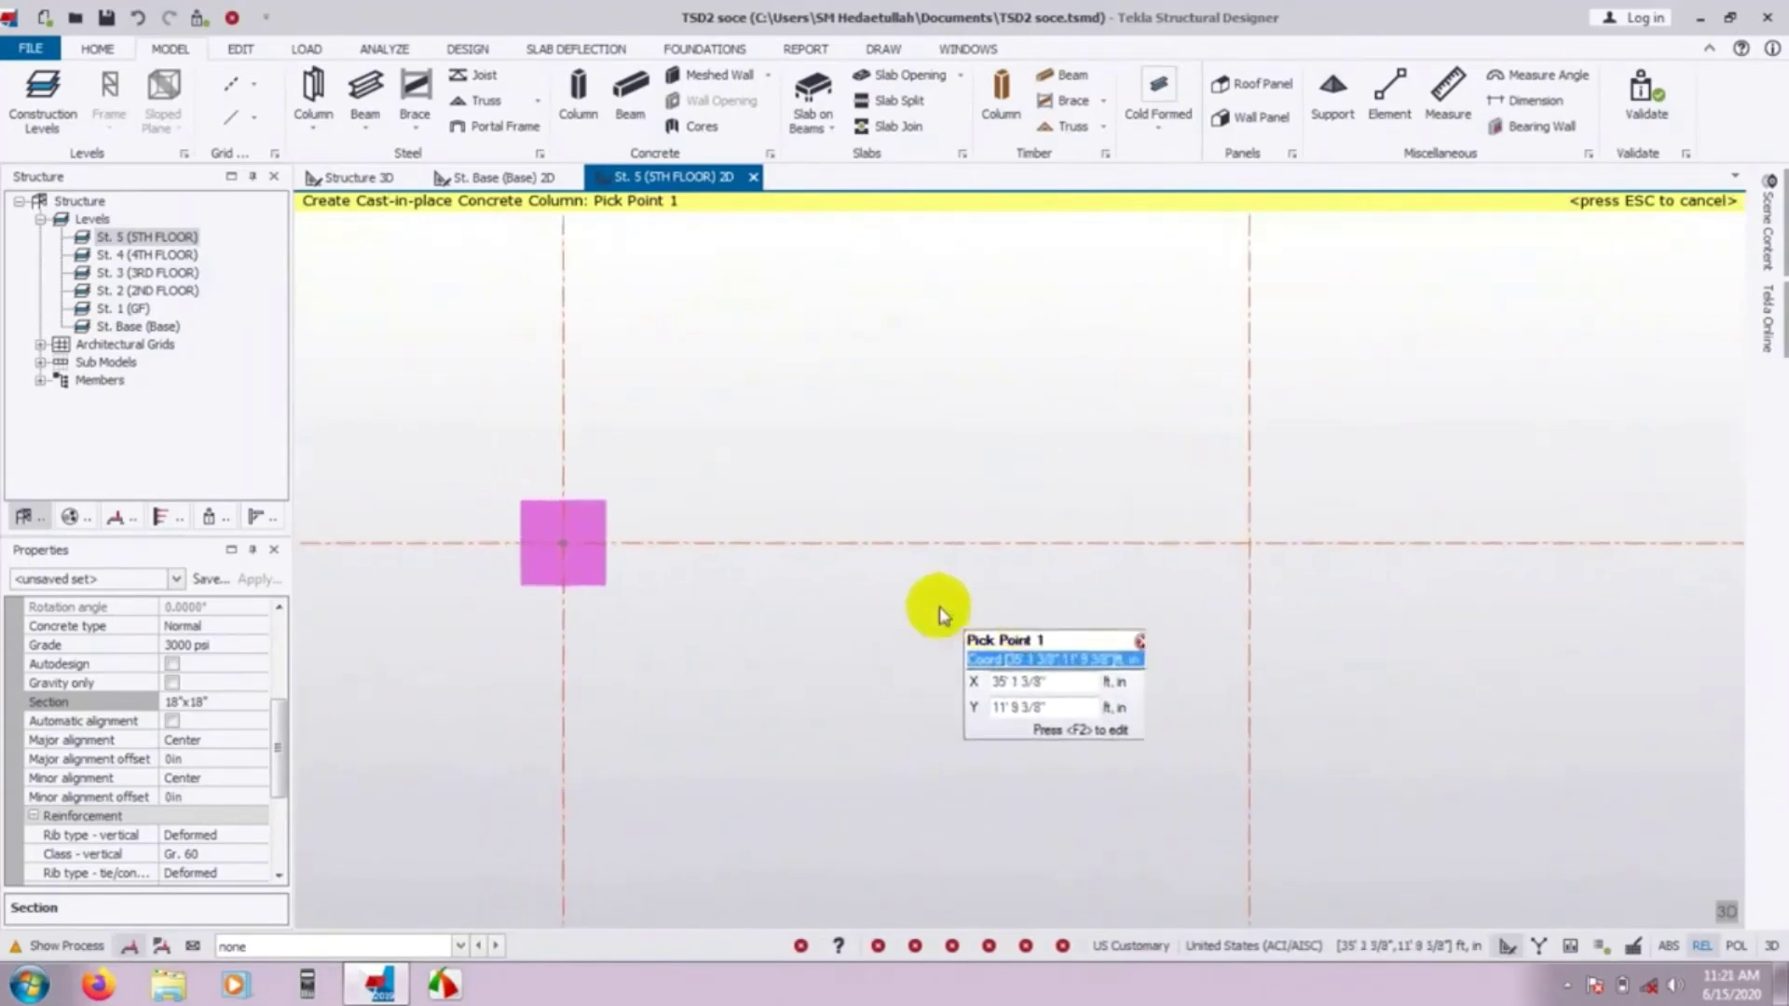
{"action": "left_click", "coordinate": [562, 548]}
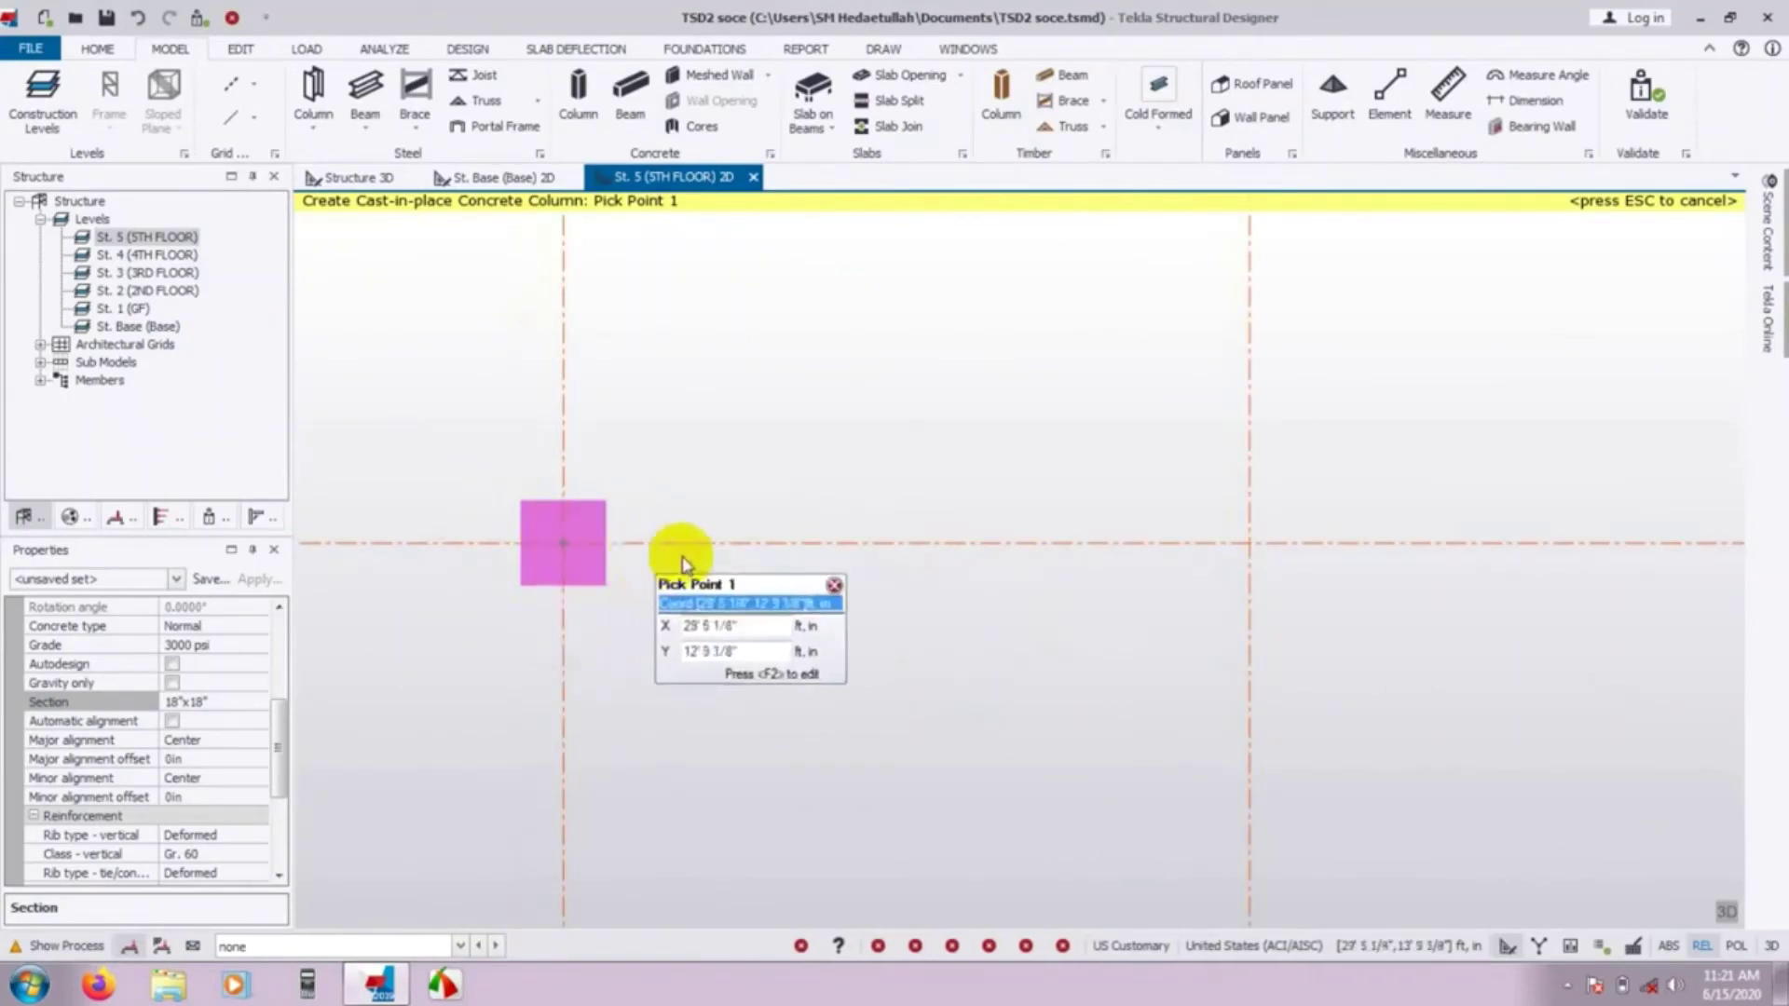
{"action": "left_click", "coordinate": [563, 548]}
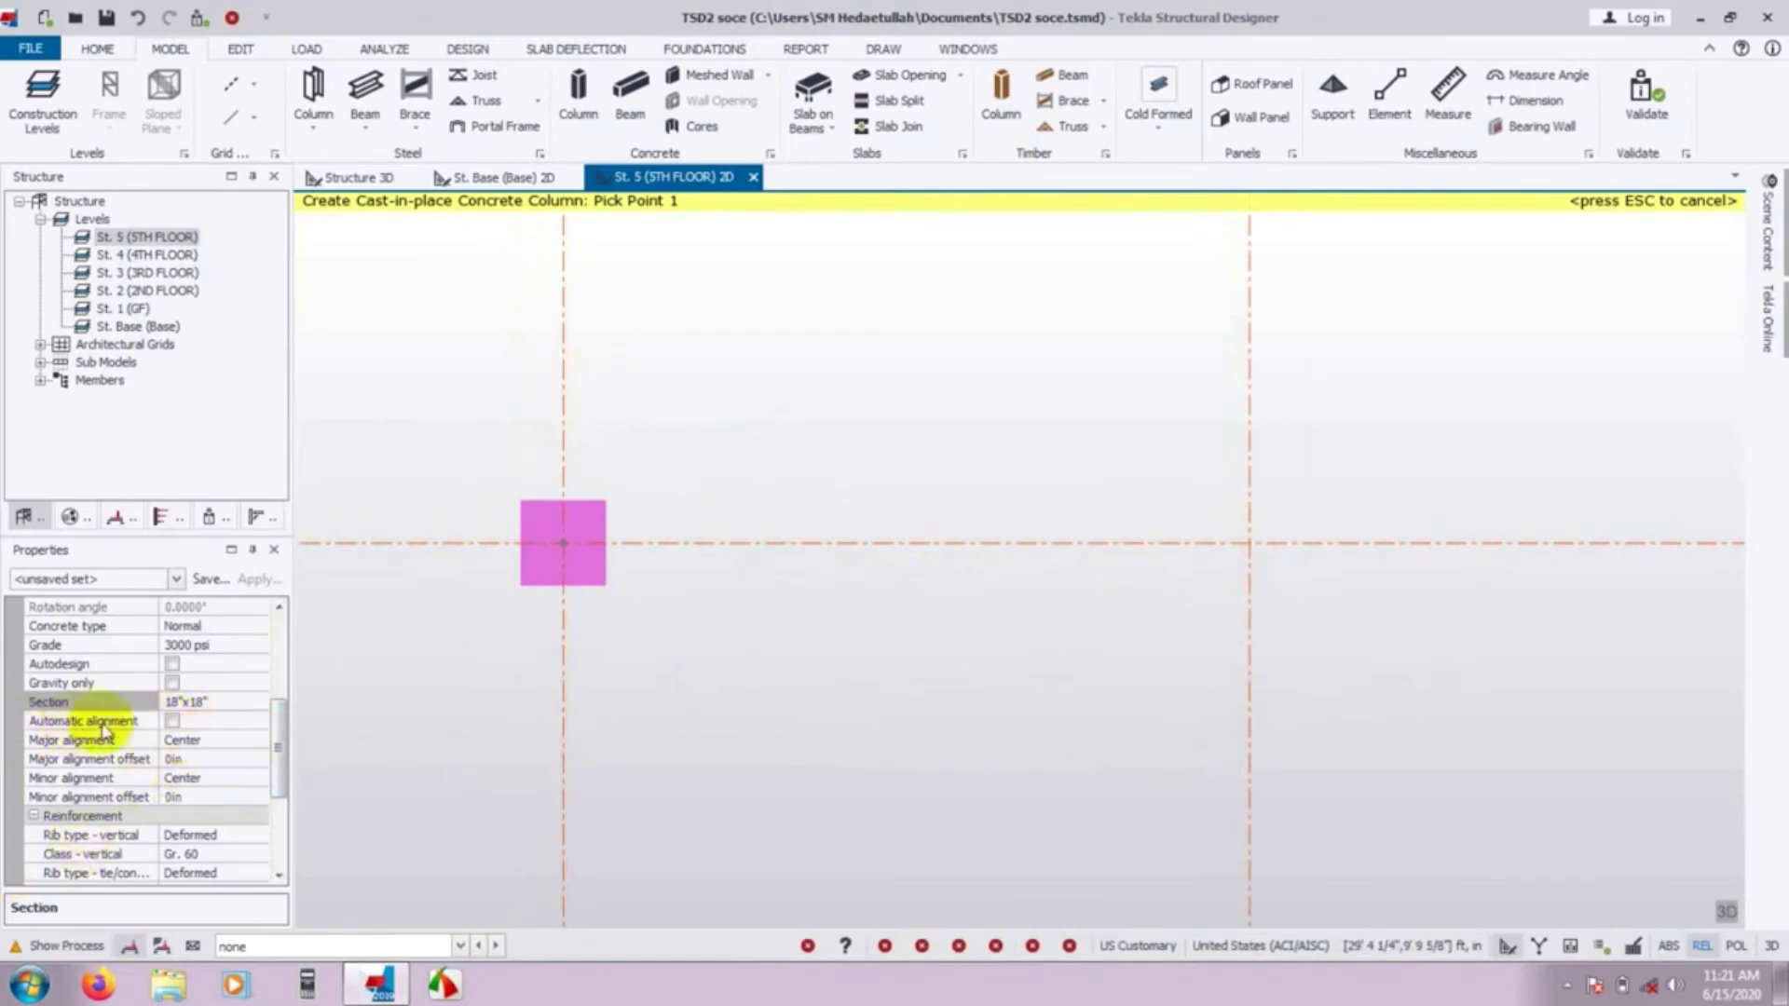
Switch automatic alignment on and back off, and set the column's major alignment to Top.
{"action": "left_click", "coordinate": [172, 722]}
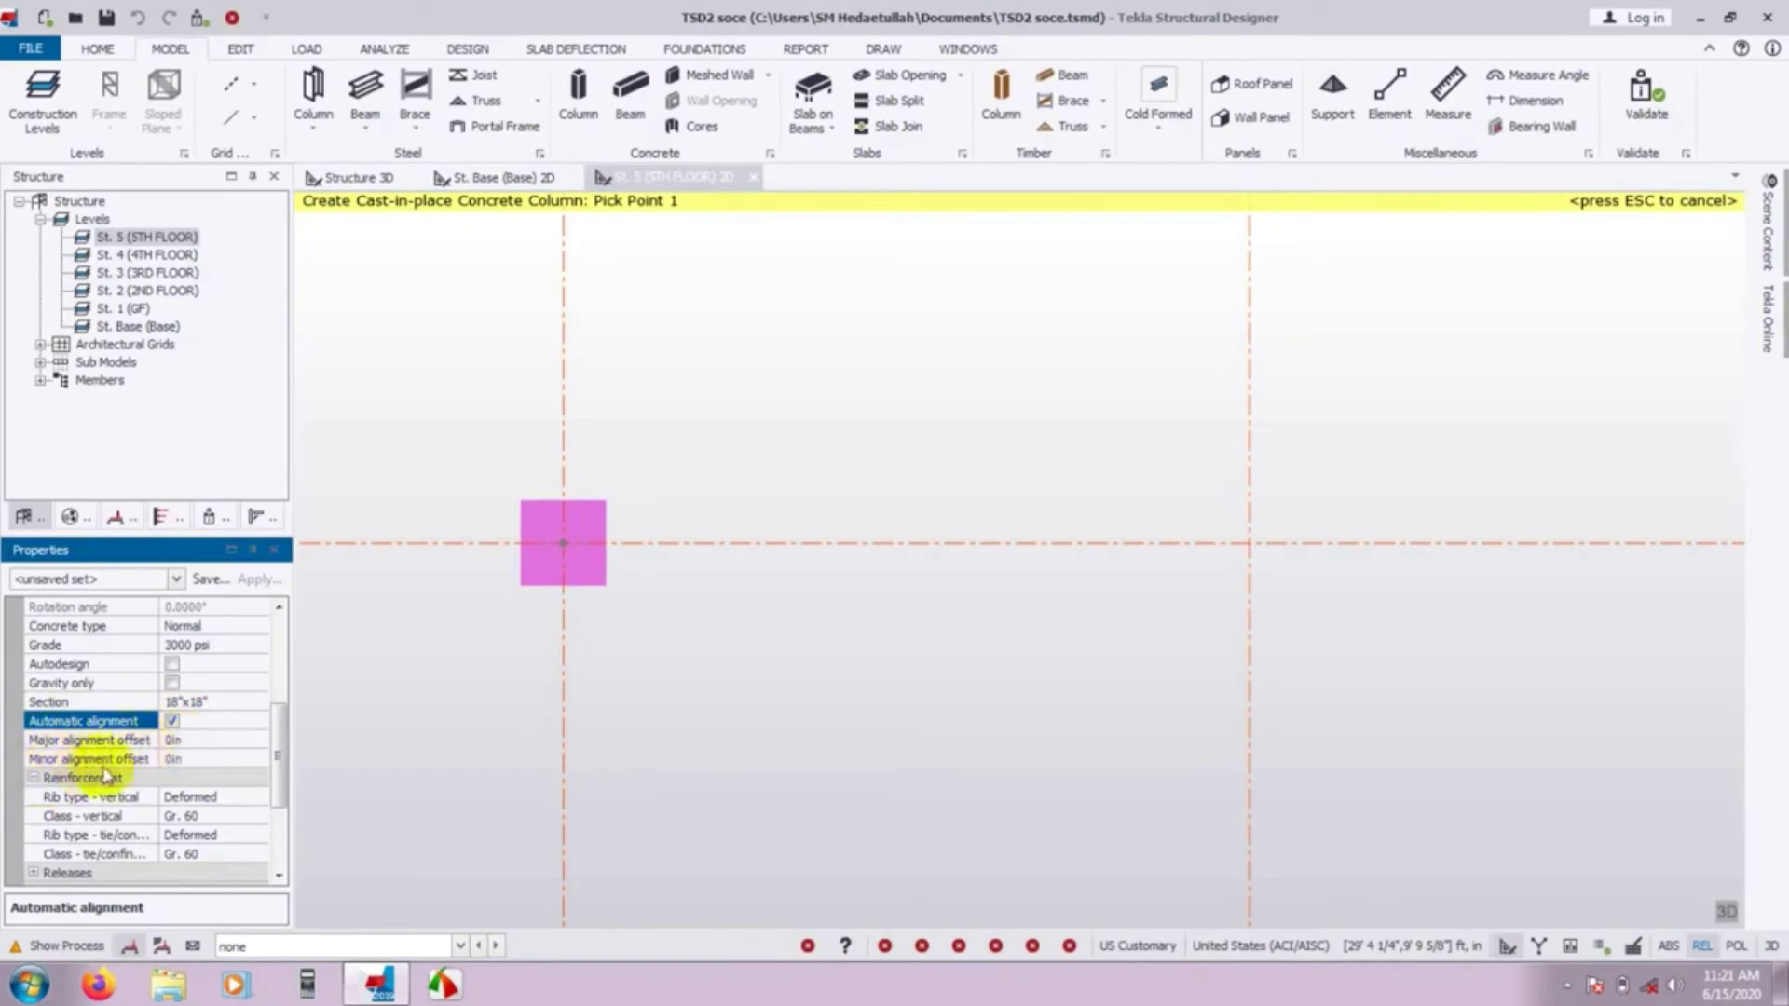
{"action": "left_click", "coordinate": [172, 721]}
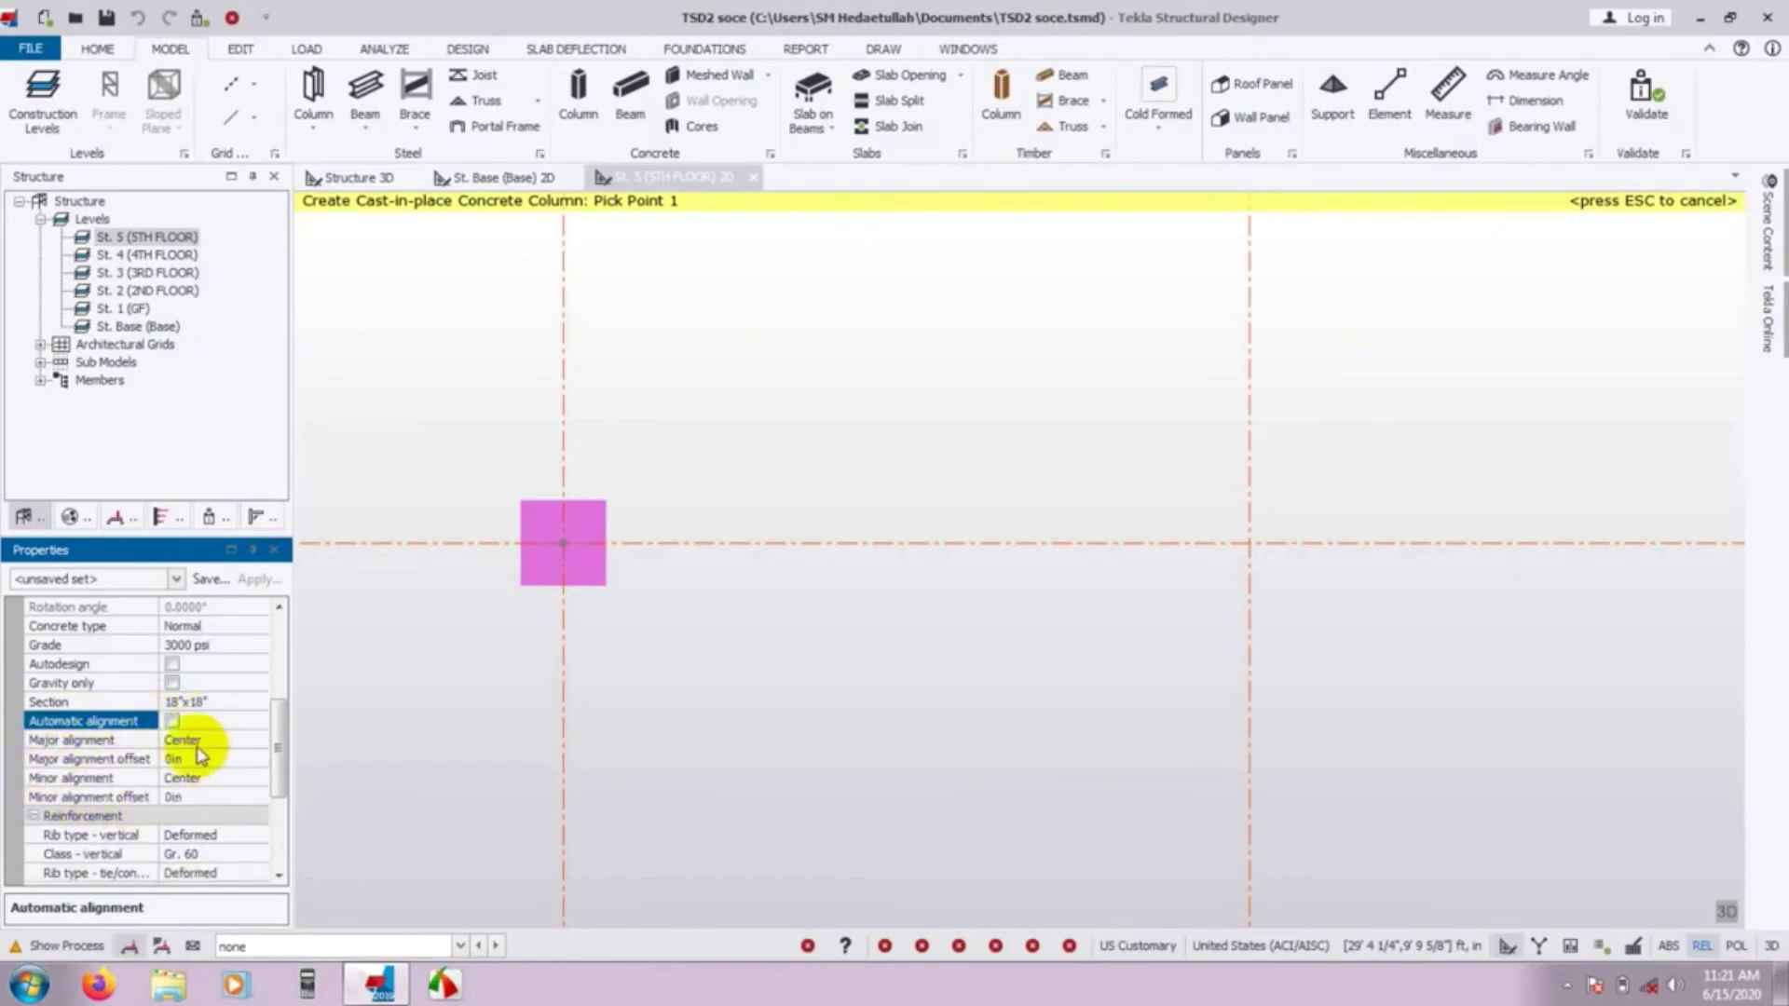
{"action": "left_click", "coordinate": [247, 742]}
{"action": "left_click", "coordinate": [259, 742]}
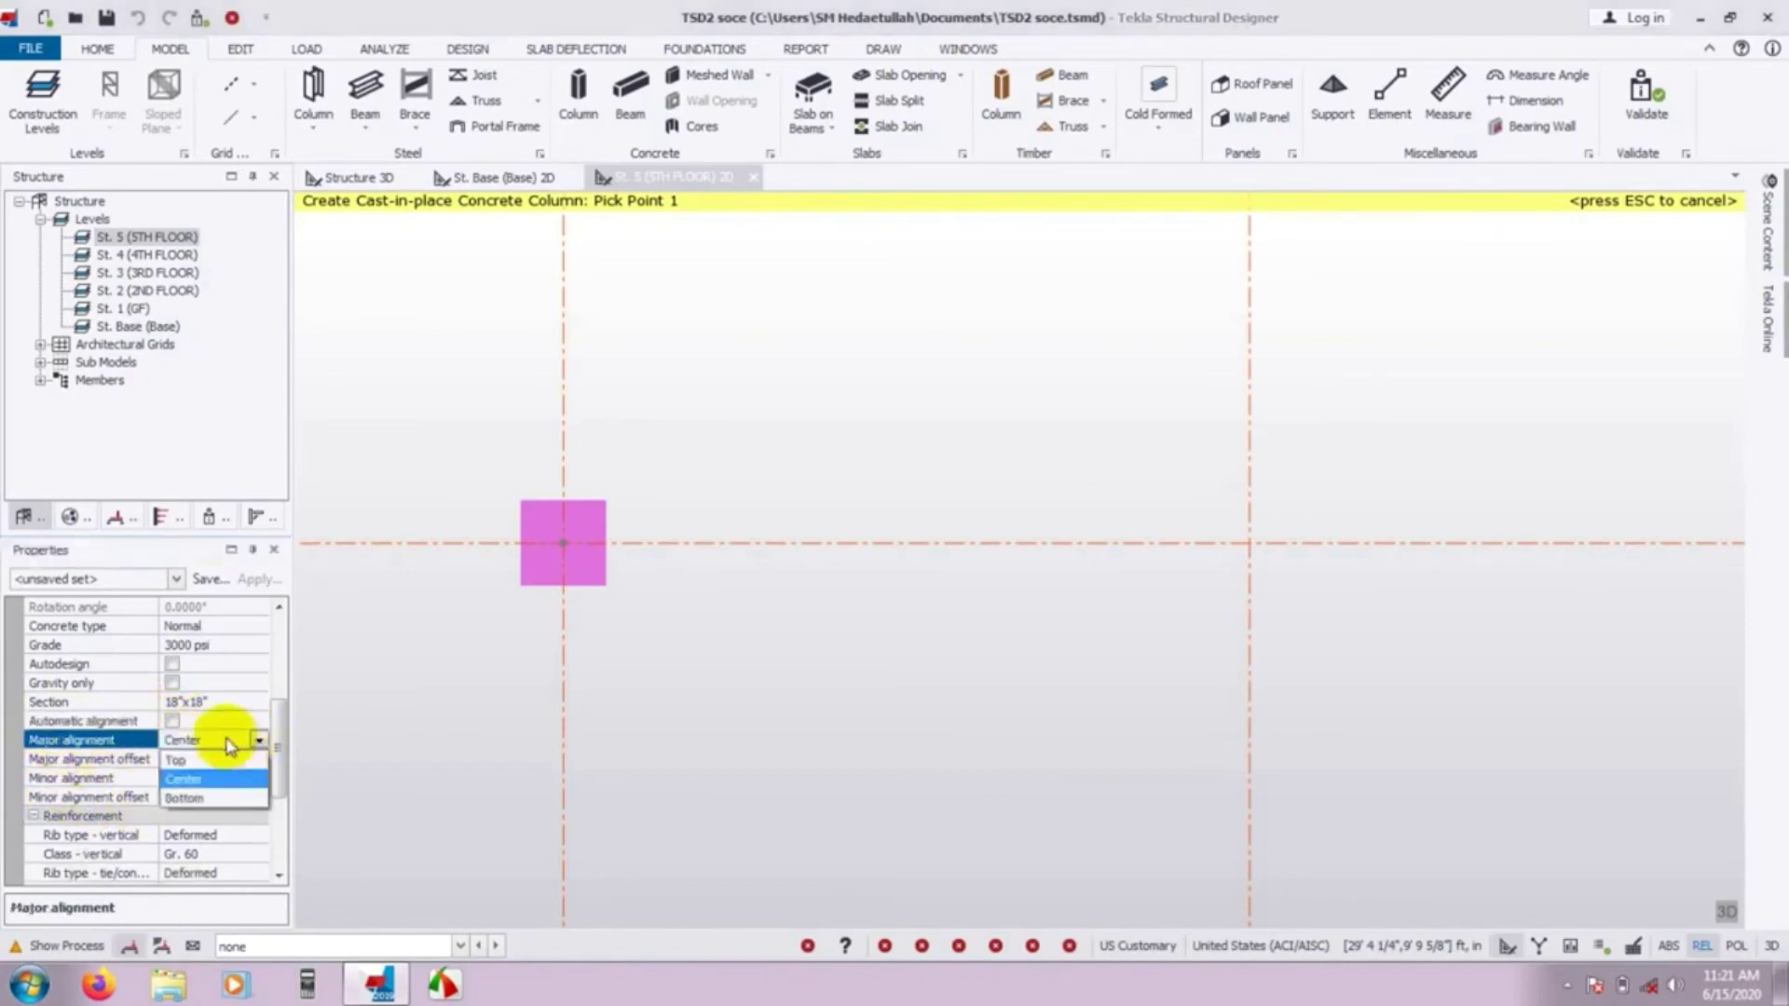
{"action": "left_click", "coordinate": [180, 760]}
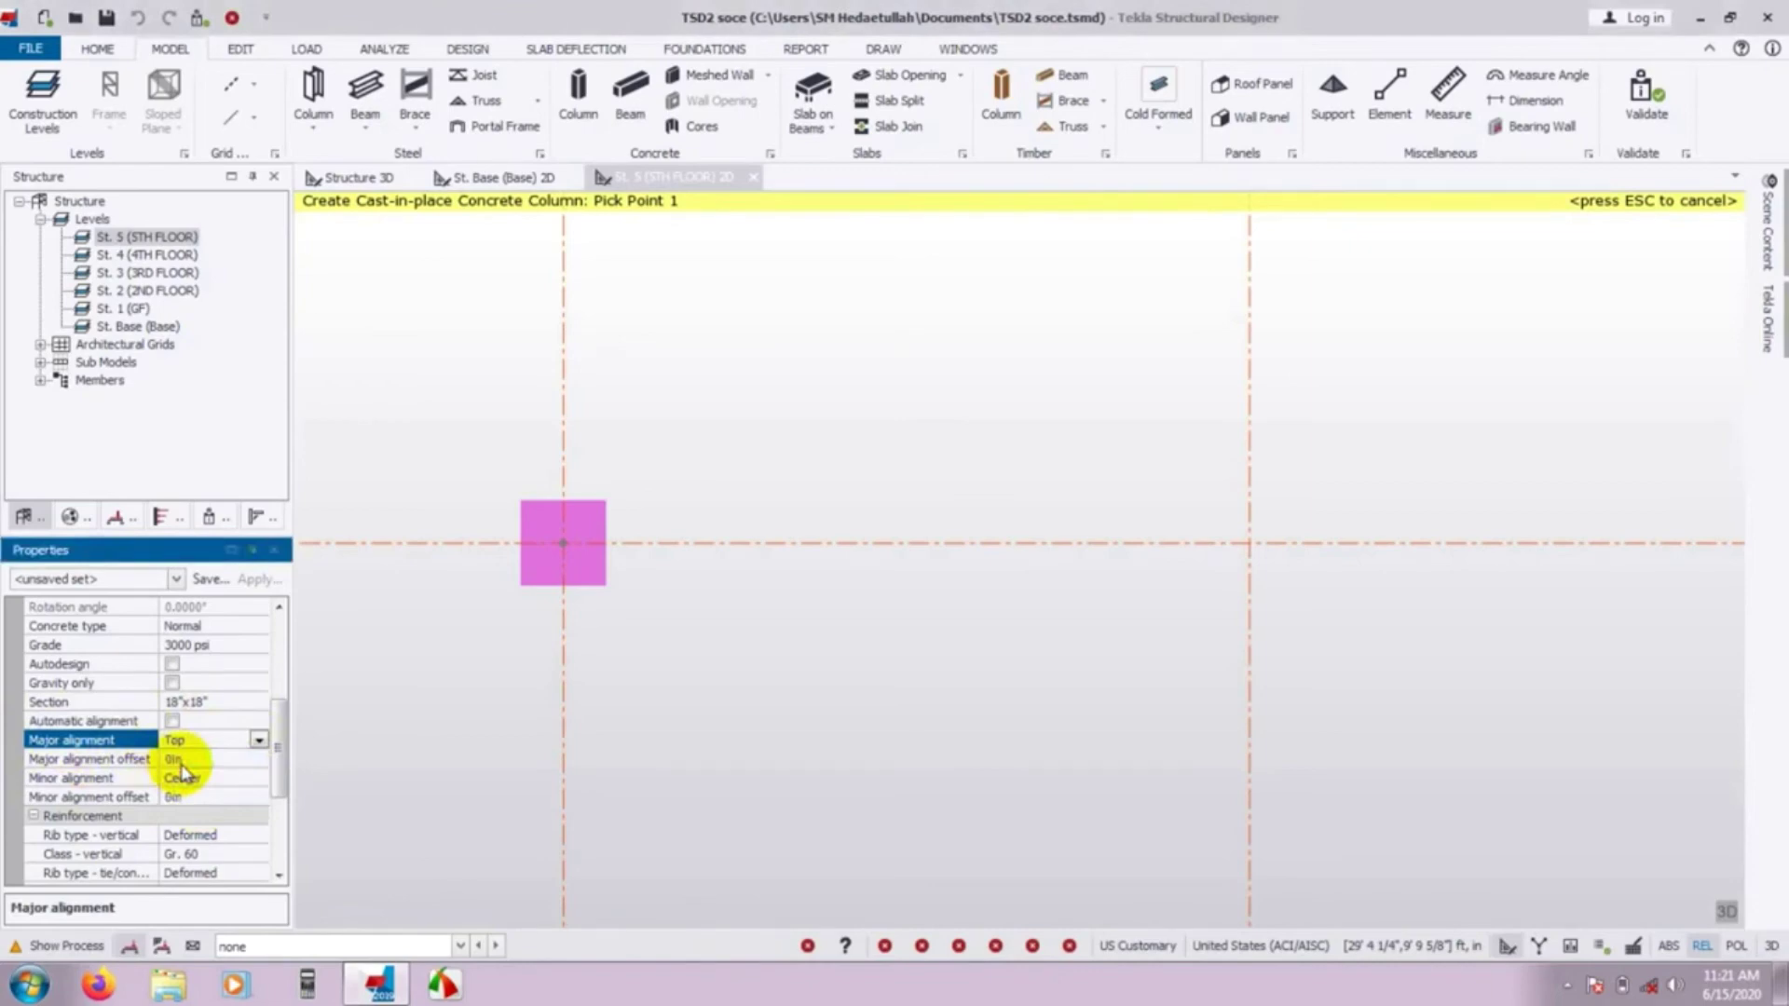
Try a Top-aligned 18"x18" column at the intersection of grid lines D and 2, and undo its placement.
{"action": "left_click", "coordinate": [1250, 542]}
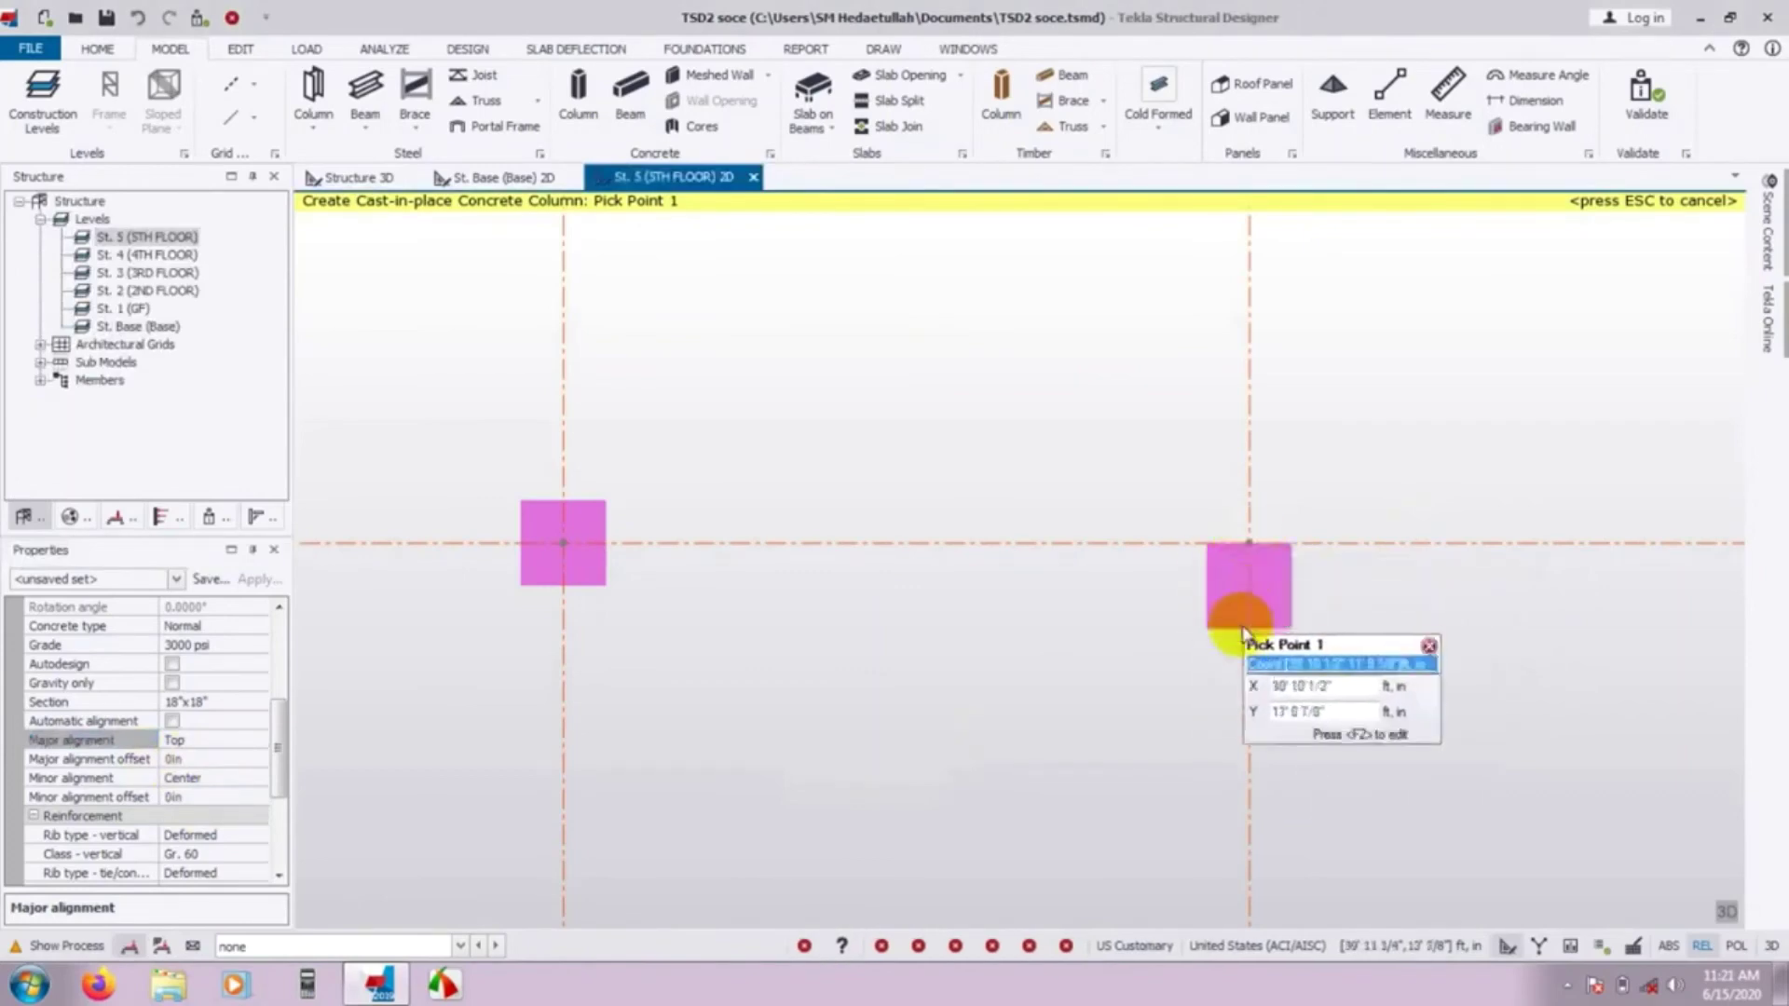
{"action": "left_click", "coordinate": [1246, 557]}
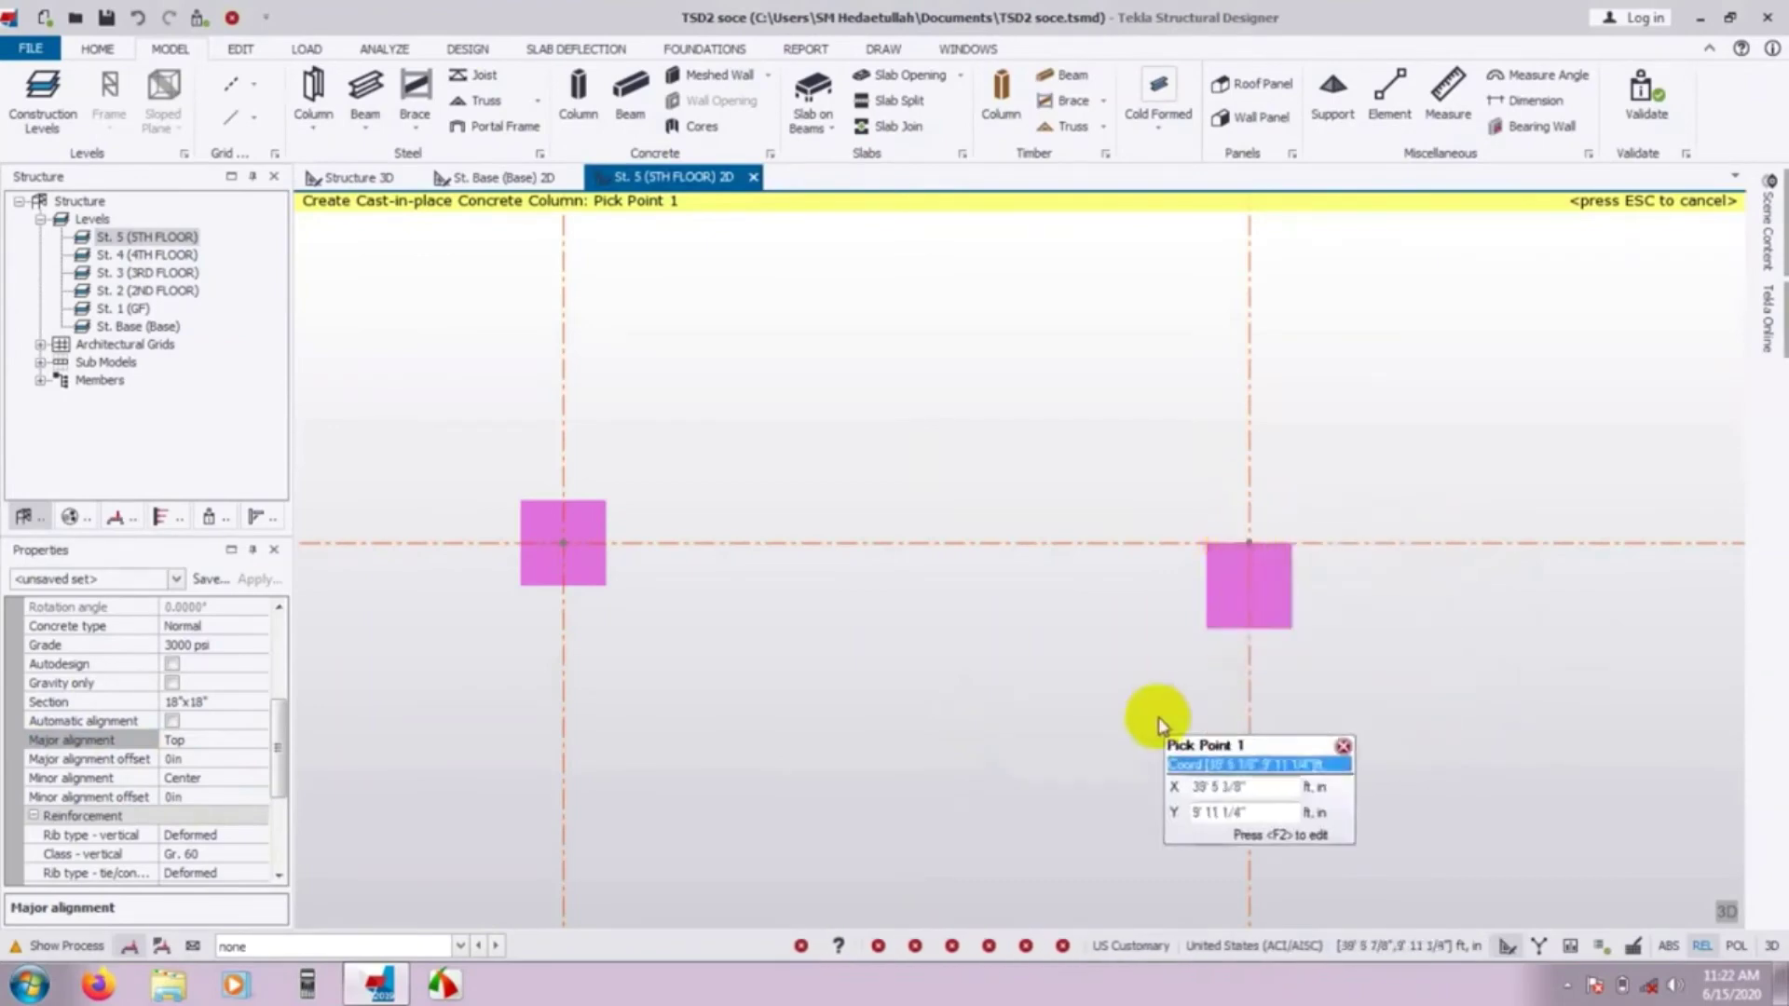
{"action": "key", "text": "ctrl+z"}
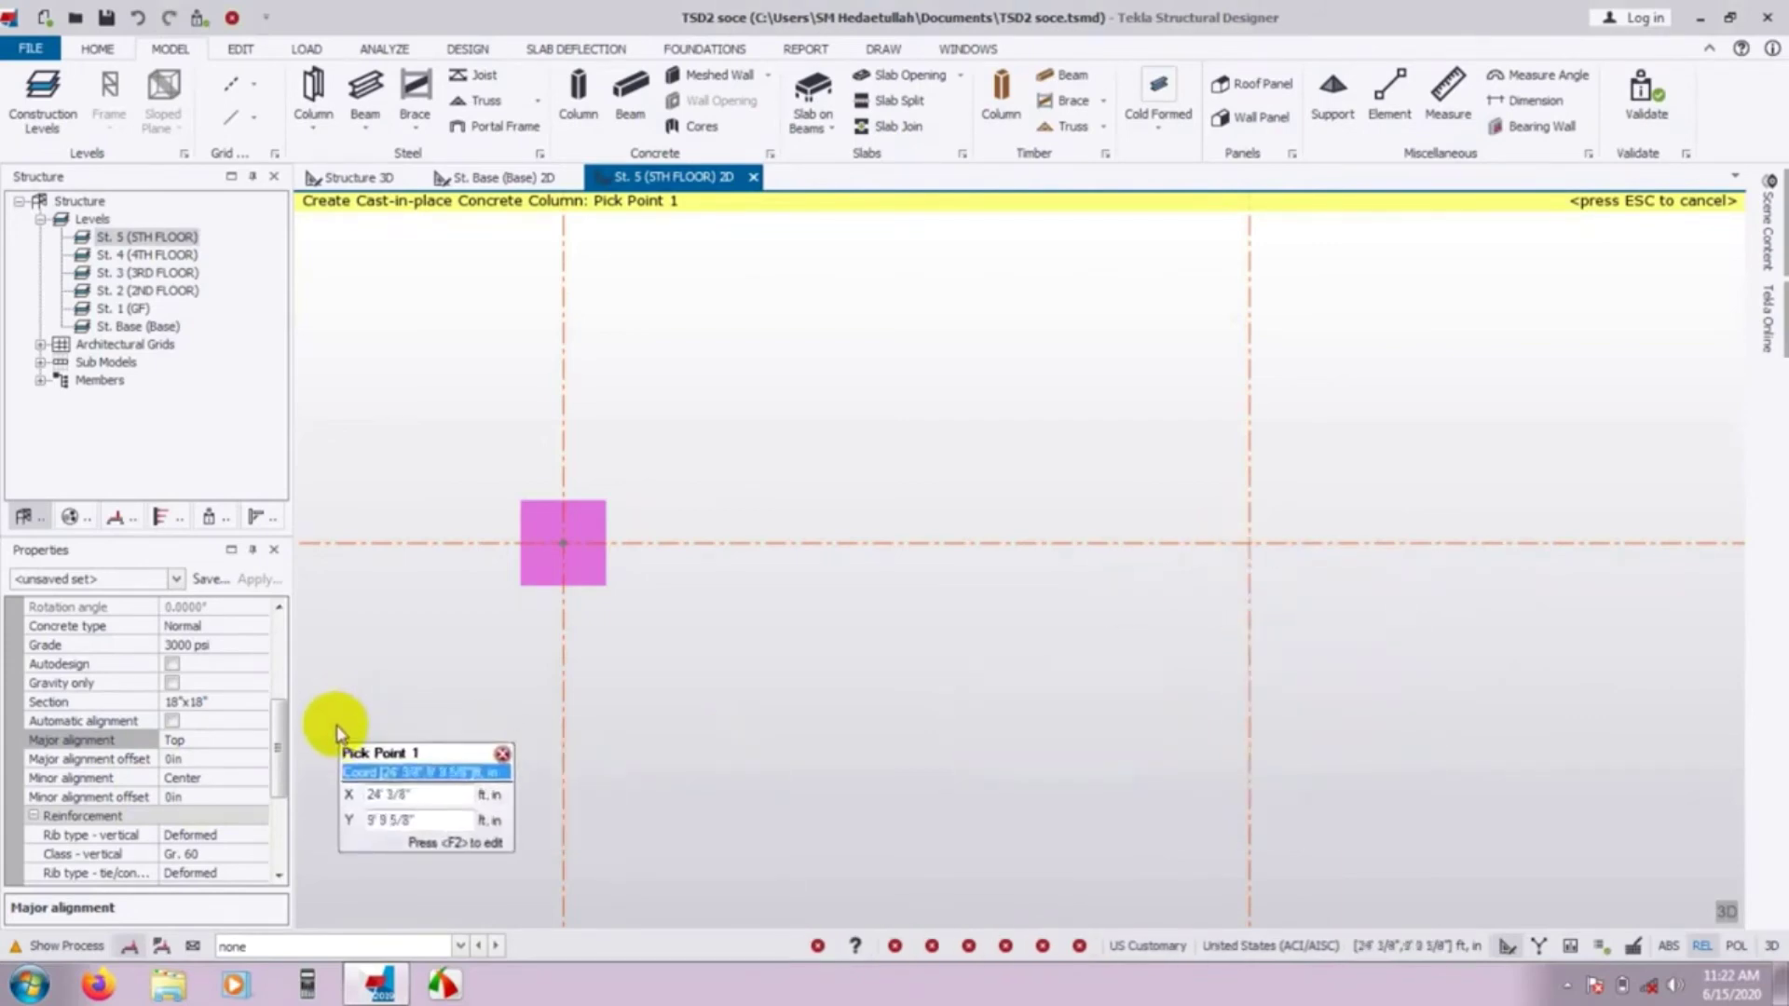
Set the major alignment to Bottom and try an 18"x18" column at the intersection of grid lines D and 2.
{"action": "left_click", "coordinate": [248, 743]}
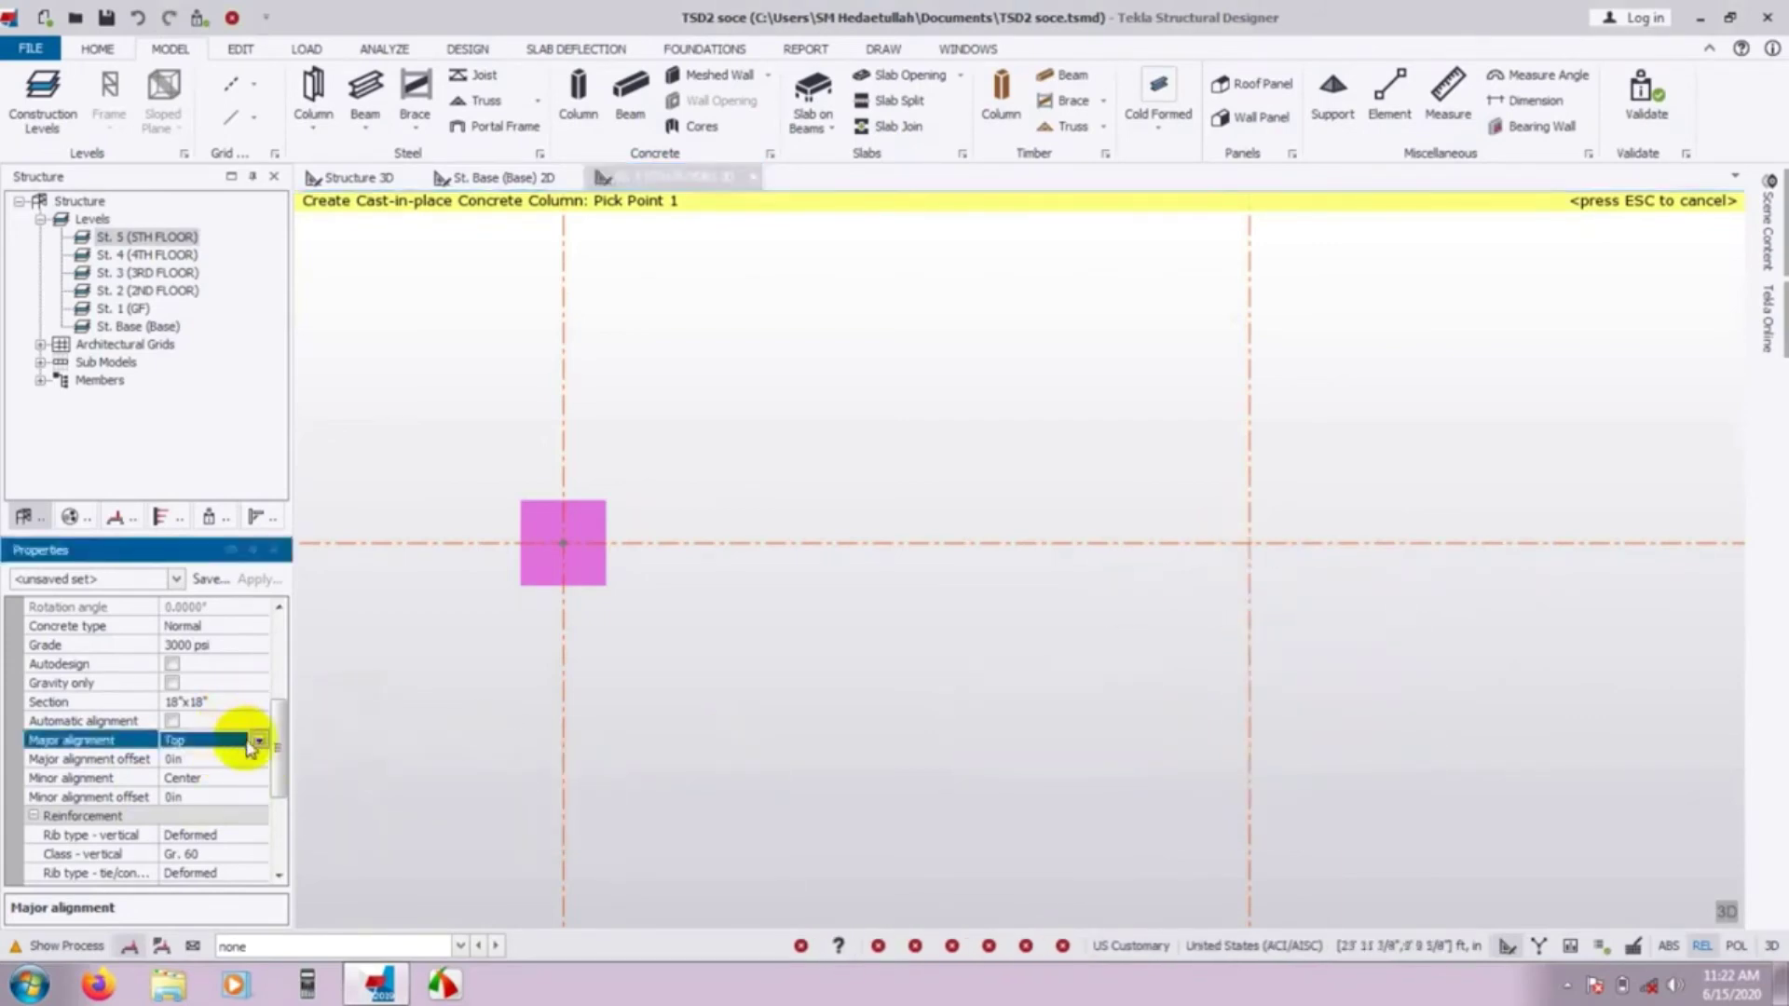
{"action": "left_click", "coordinate": [260, 741]}
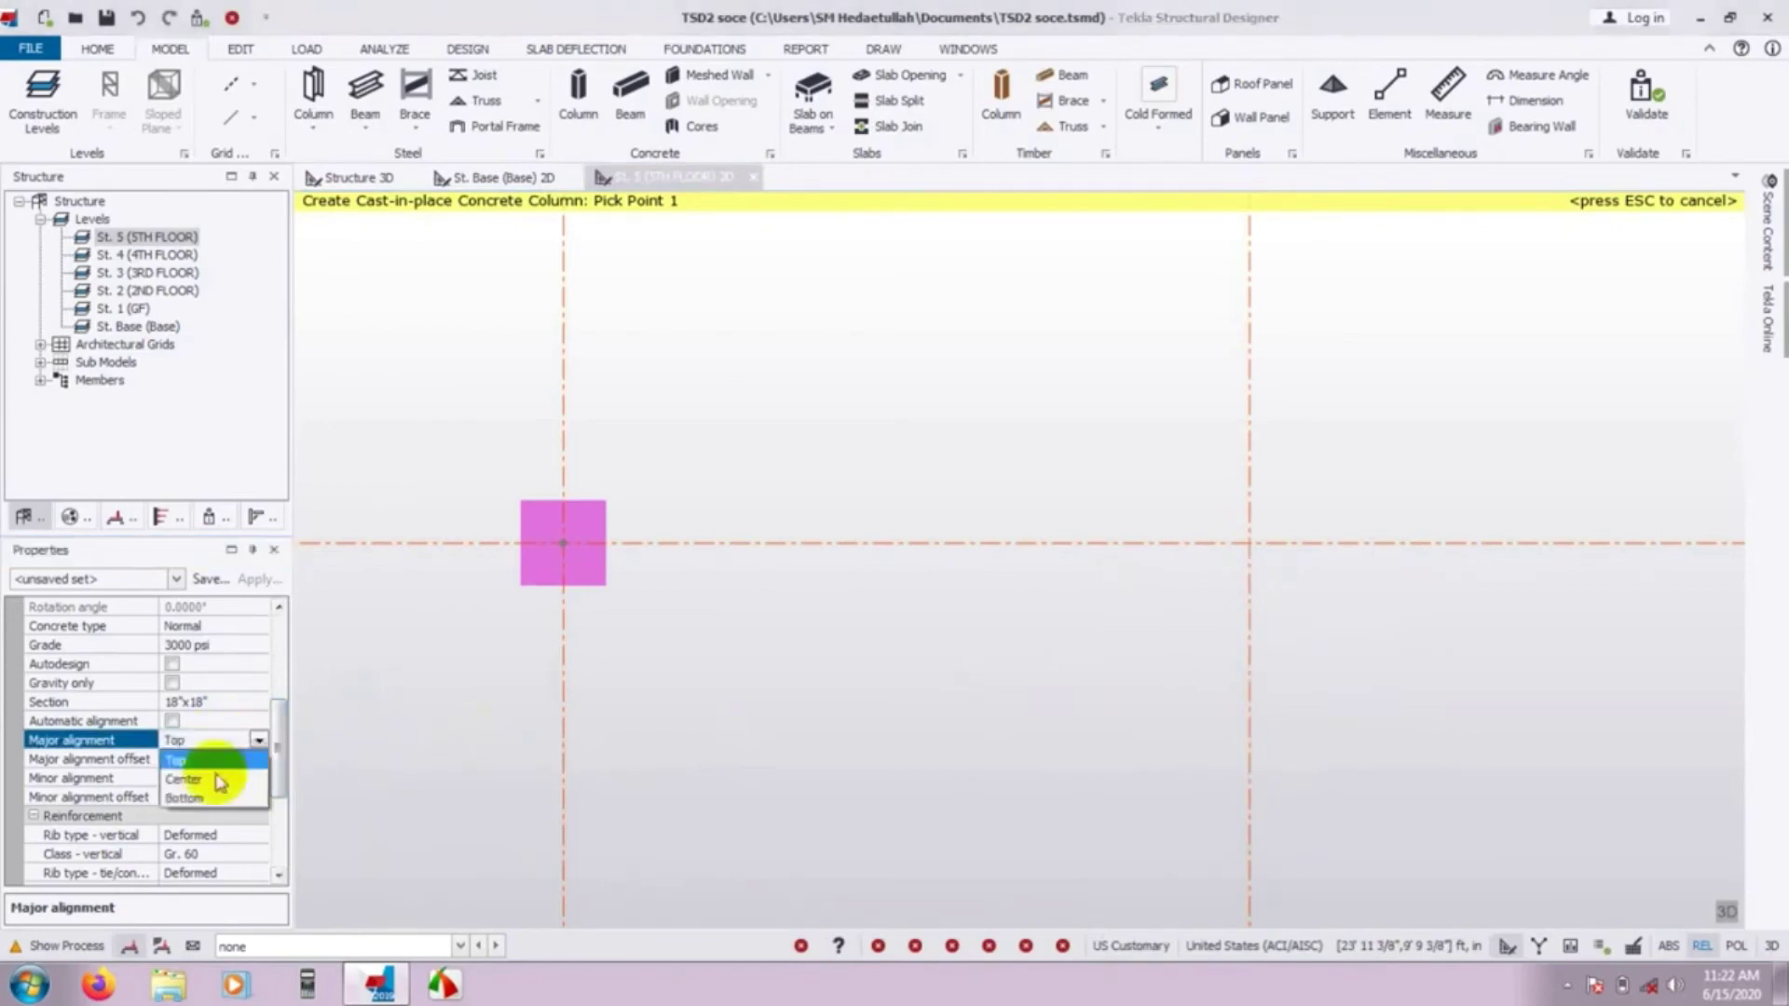
{"action": "left_click", "coordinate": [192, 799]}
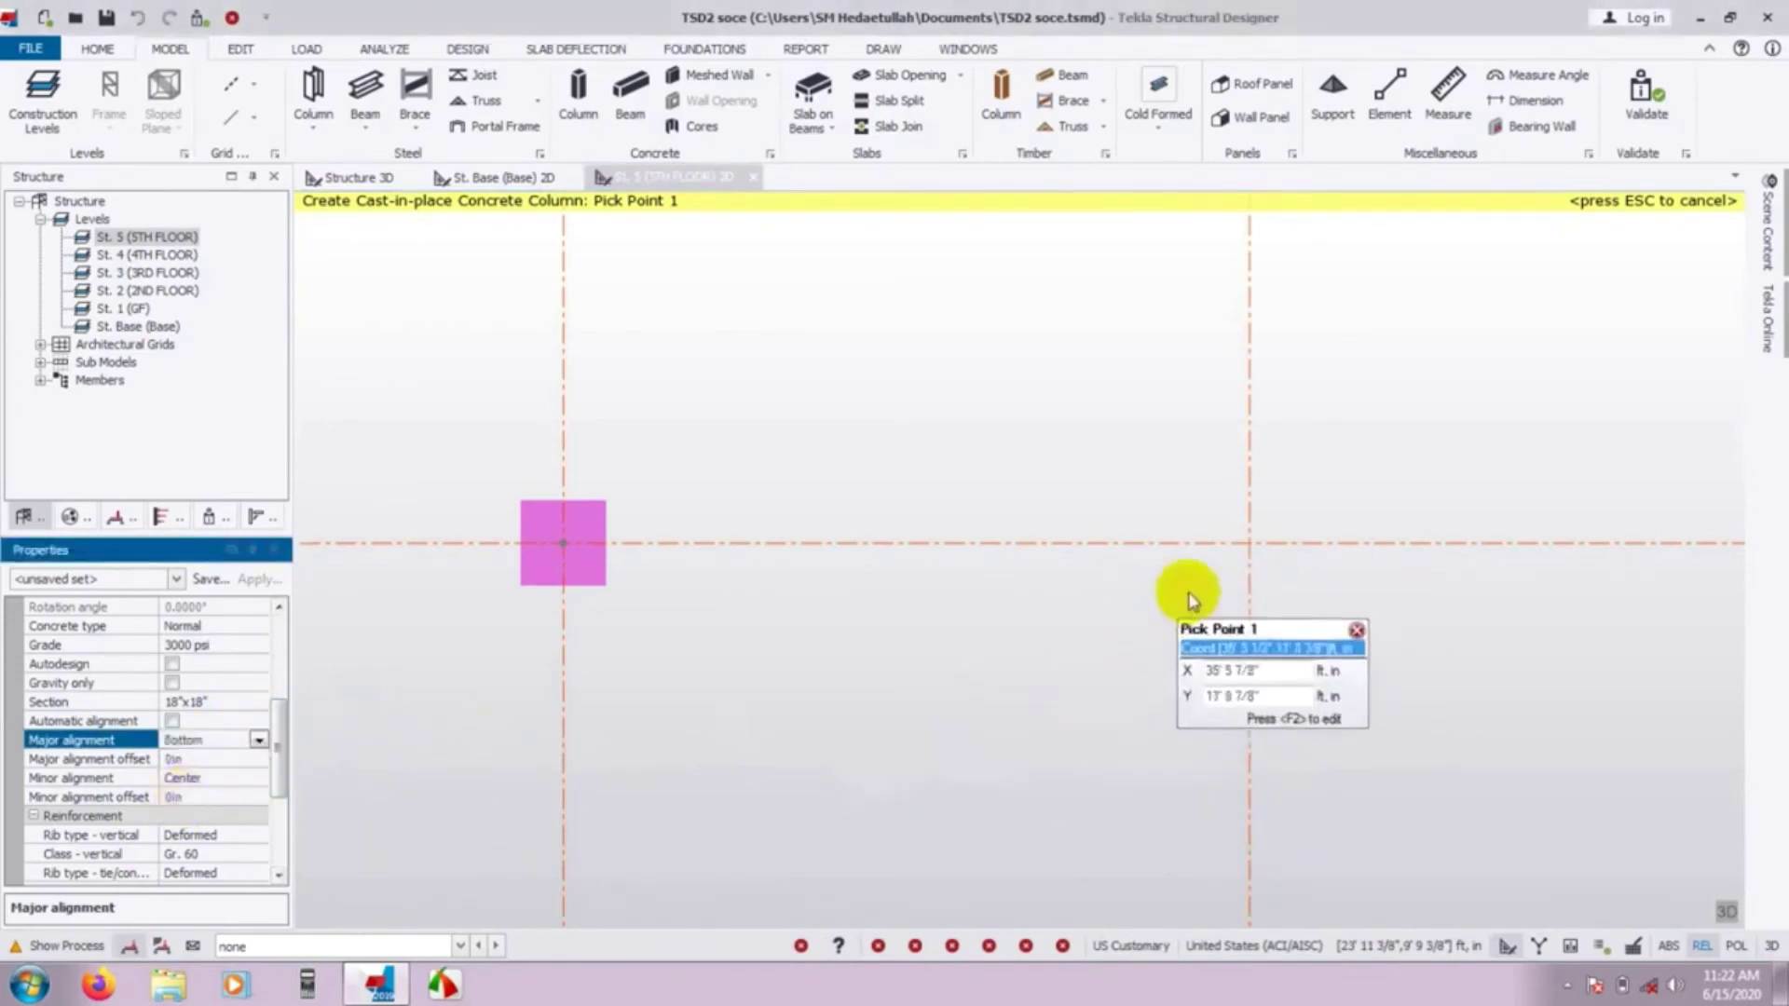
{"action": "left_click", "coordinate": [1247, 544]}
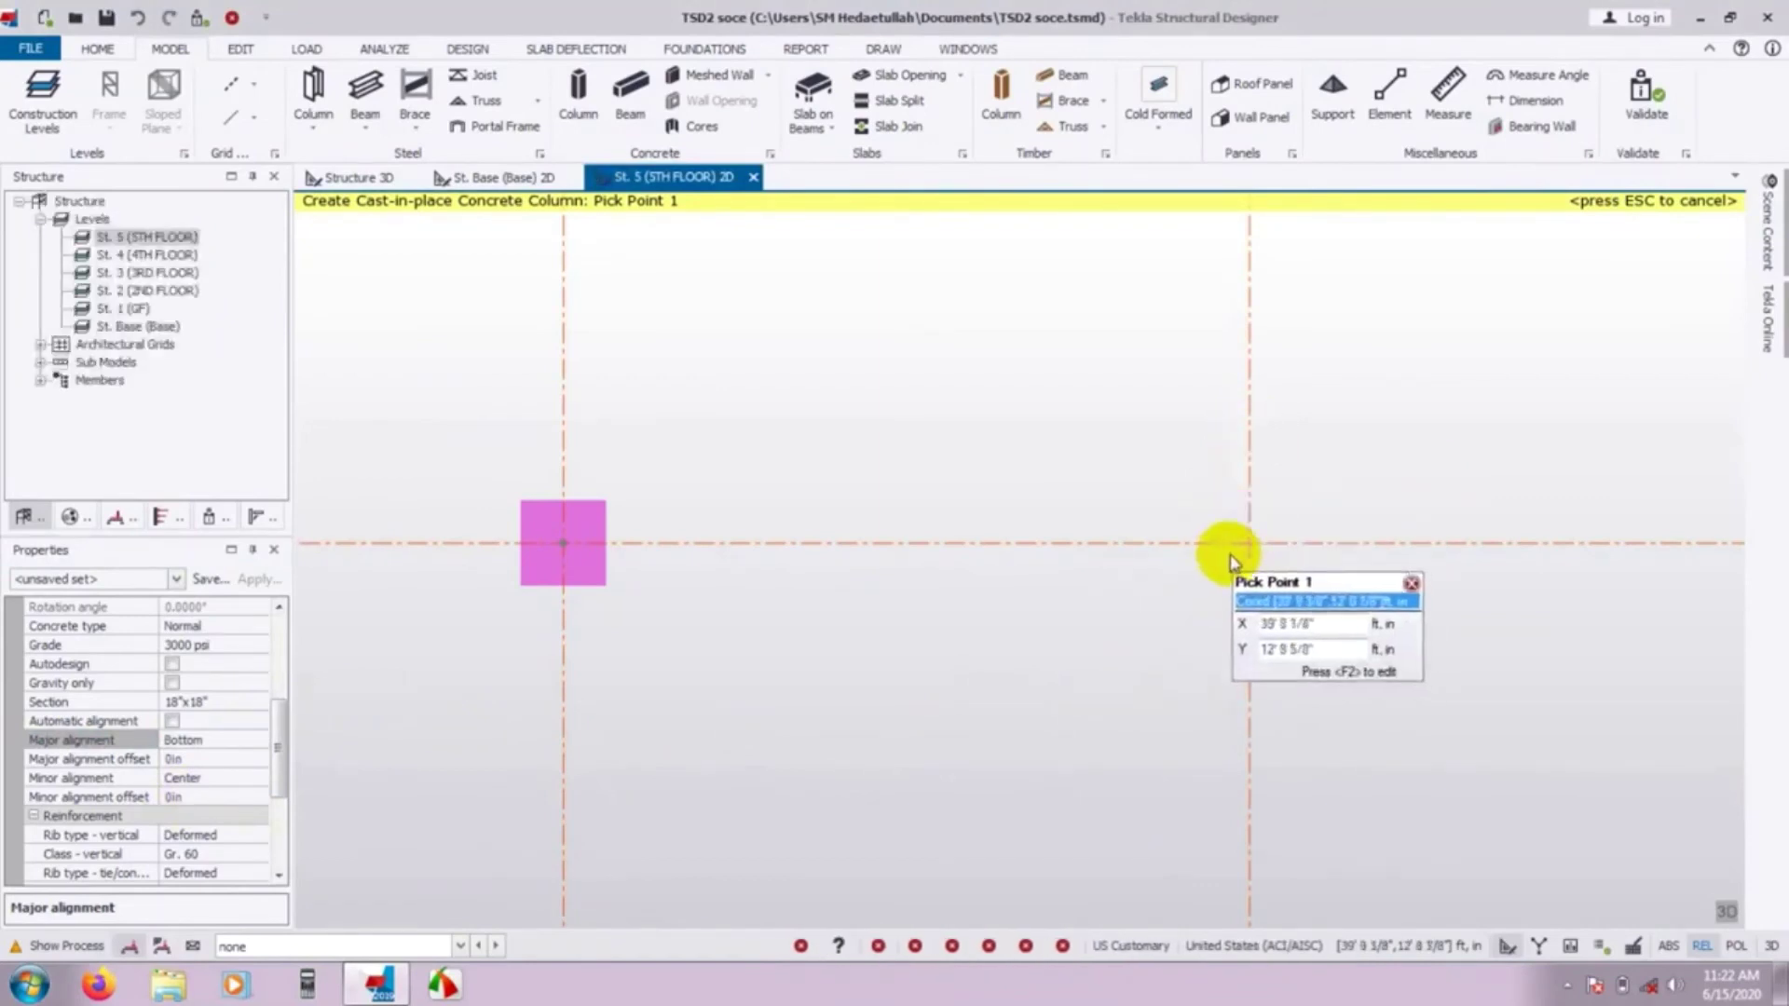
Set the column's major alignment to Center.
{"action": "left_click", "coordinate": [188, 758]}
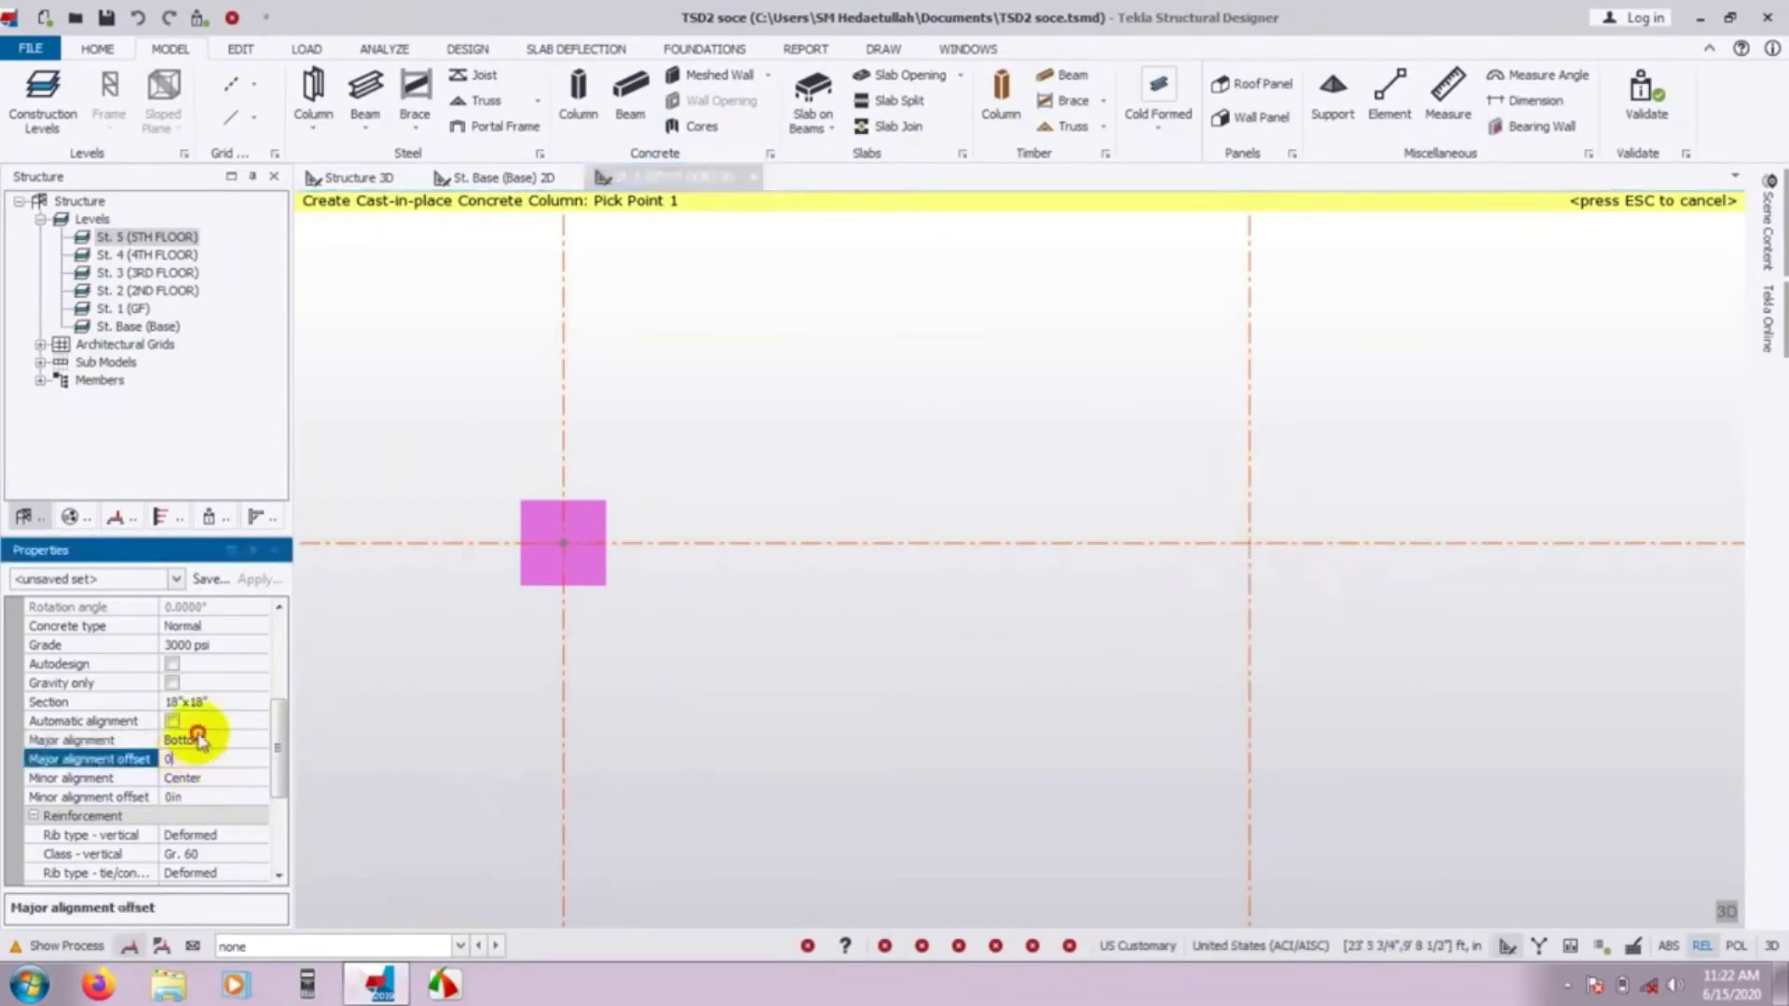
{"action": "left_click", "coordinate": [197, 738]}
{"action": "left_click", "coordinate": [259, 741]}
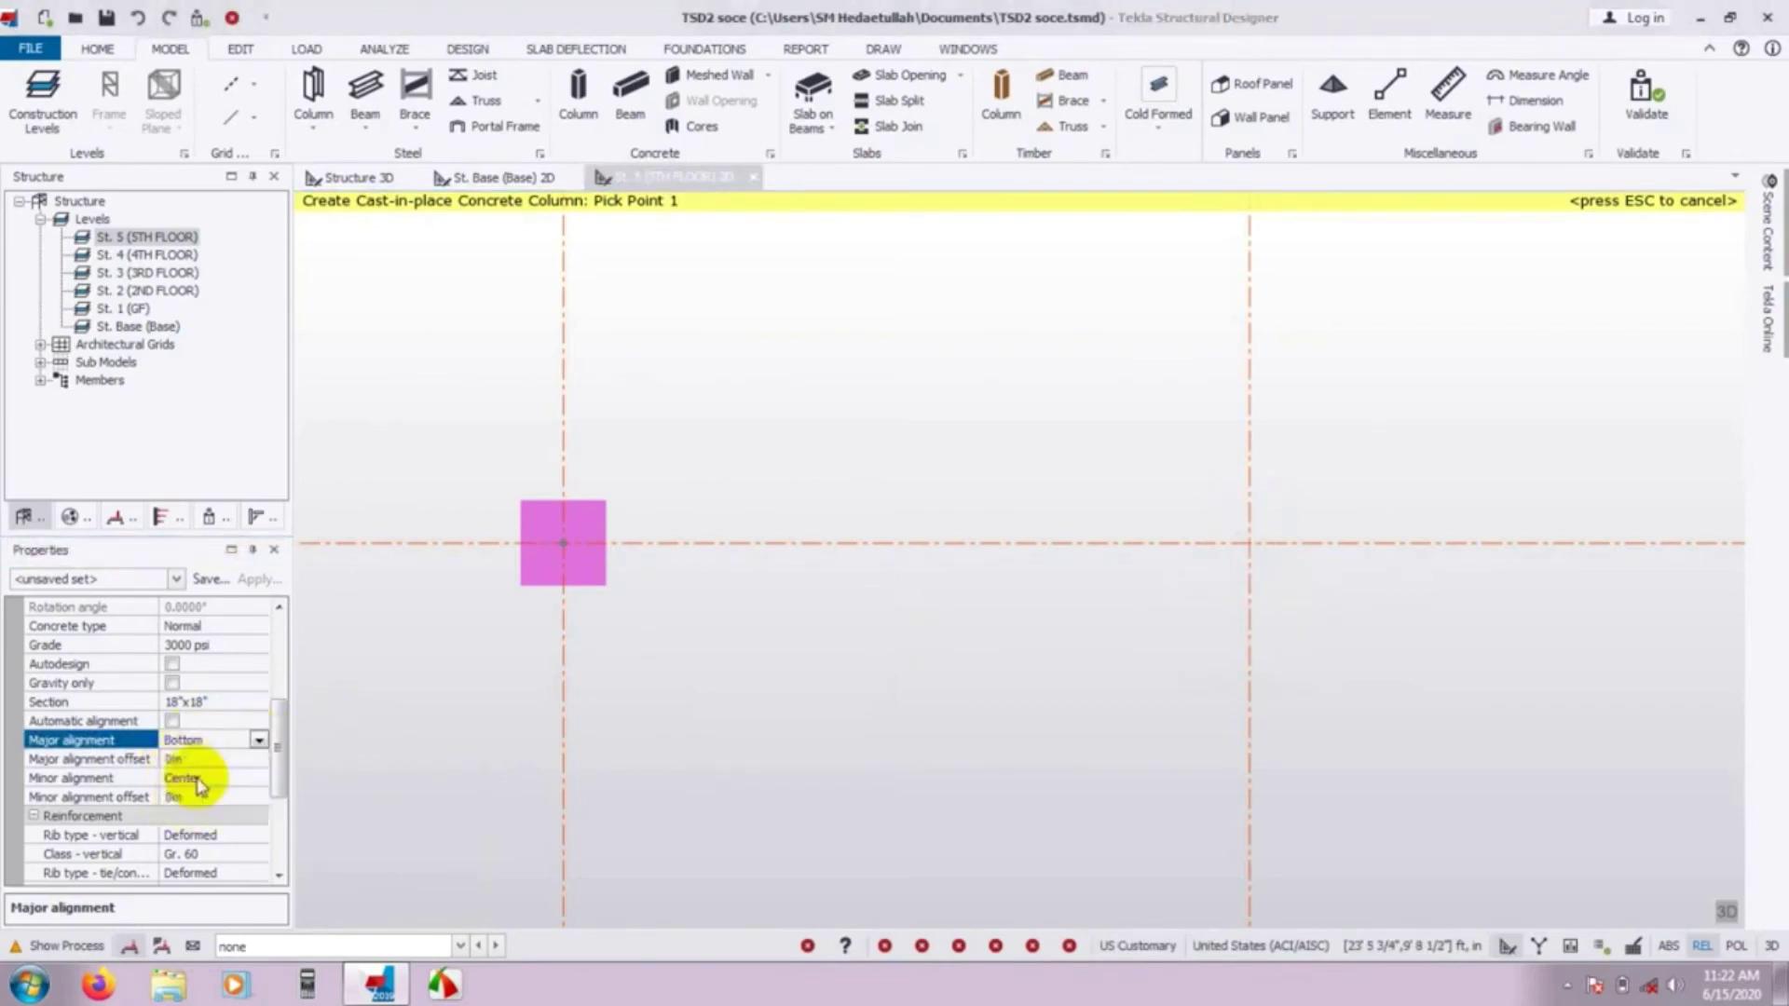
{"action": "key", "text": "Up"}
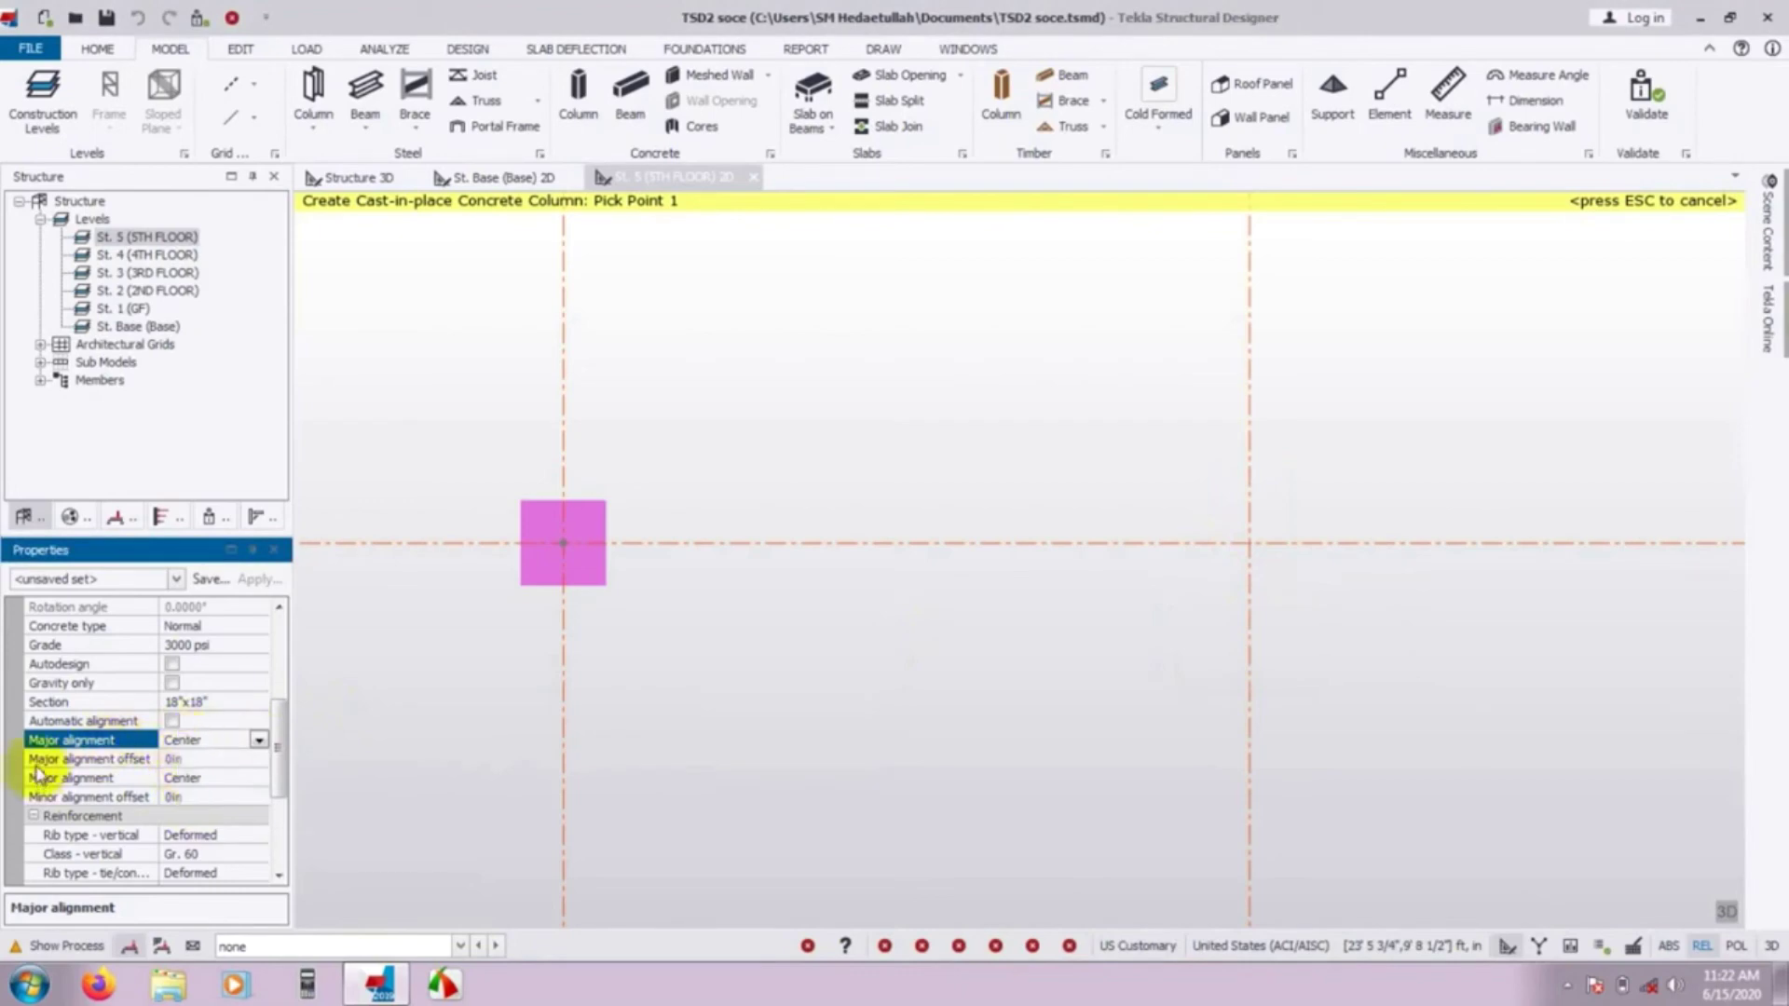
Try the Left option for the column's minor alignment and set it back to Center.
{"action": "left_click", "coordinate": [228, 779]}
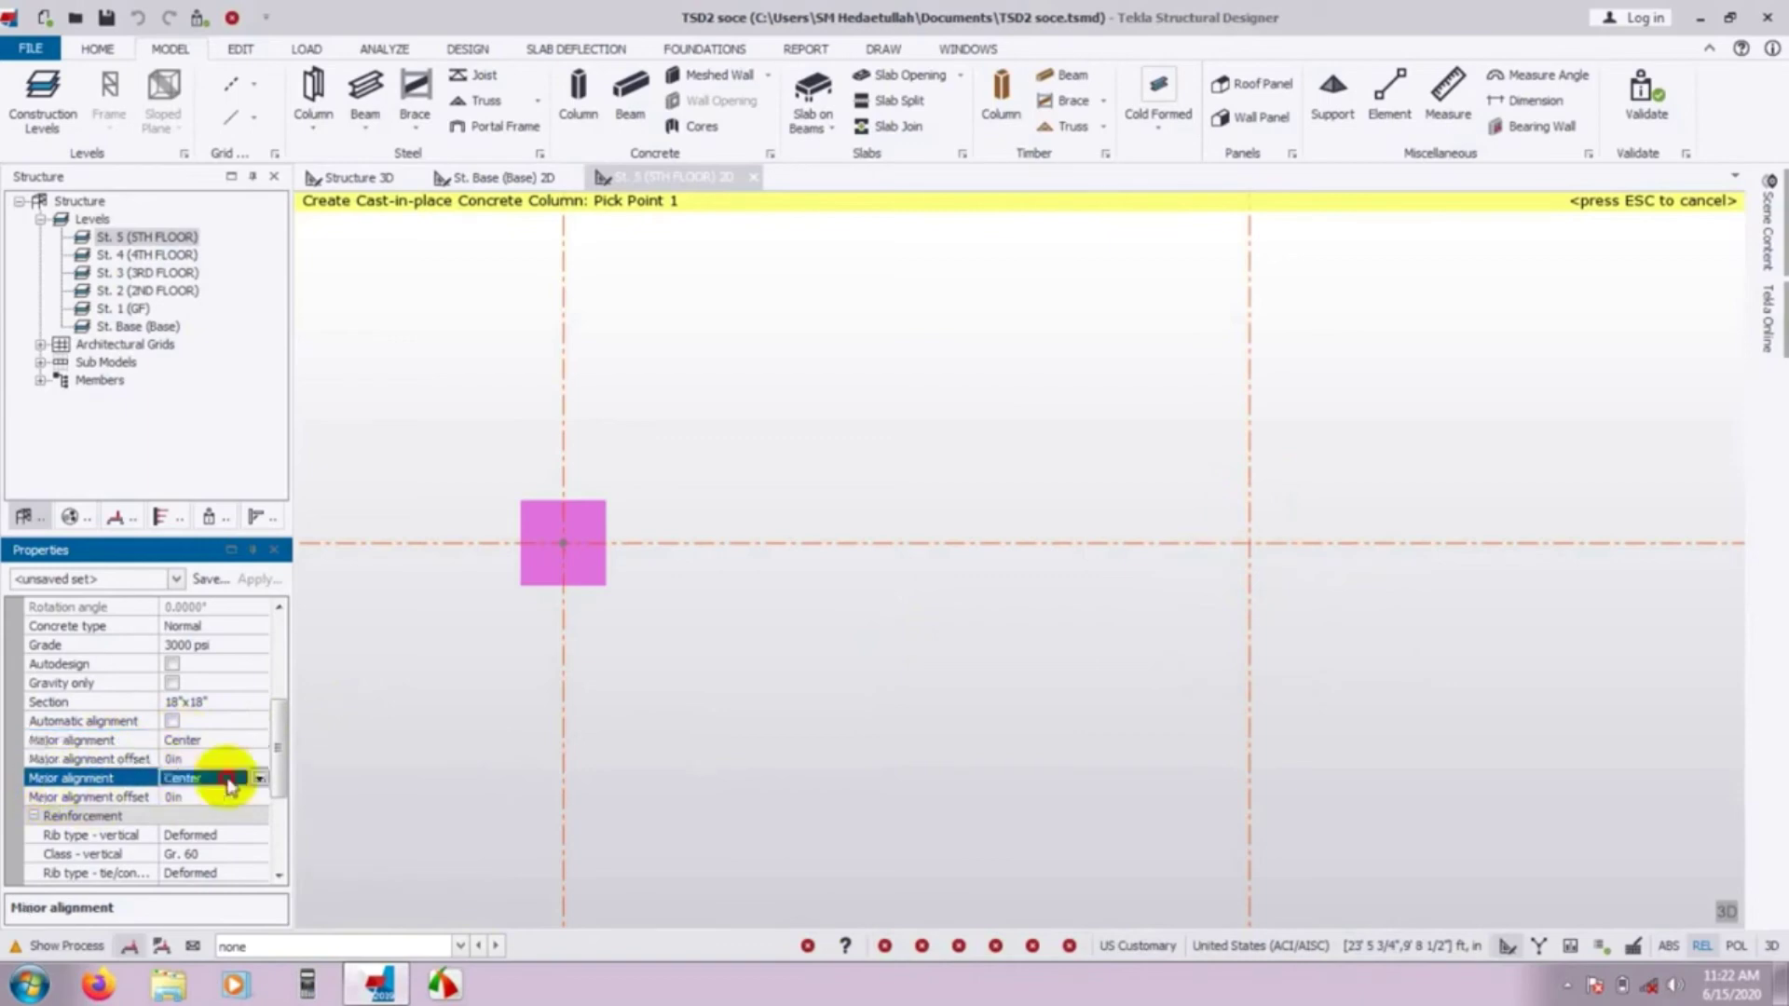
{"action": "left_click", "coordinate": [259, 778]}
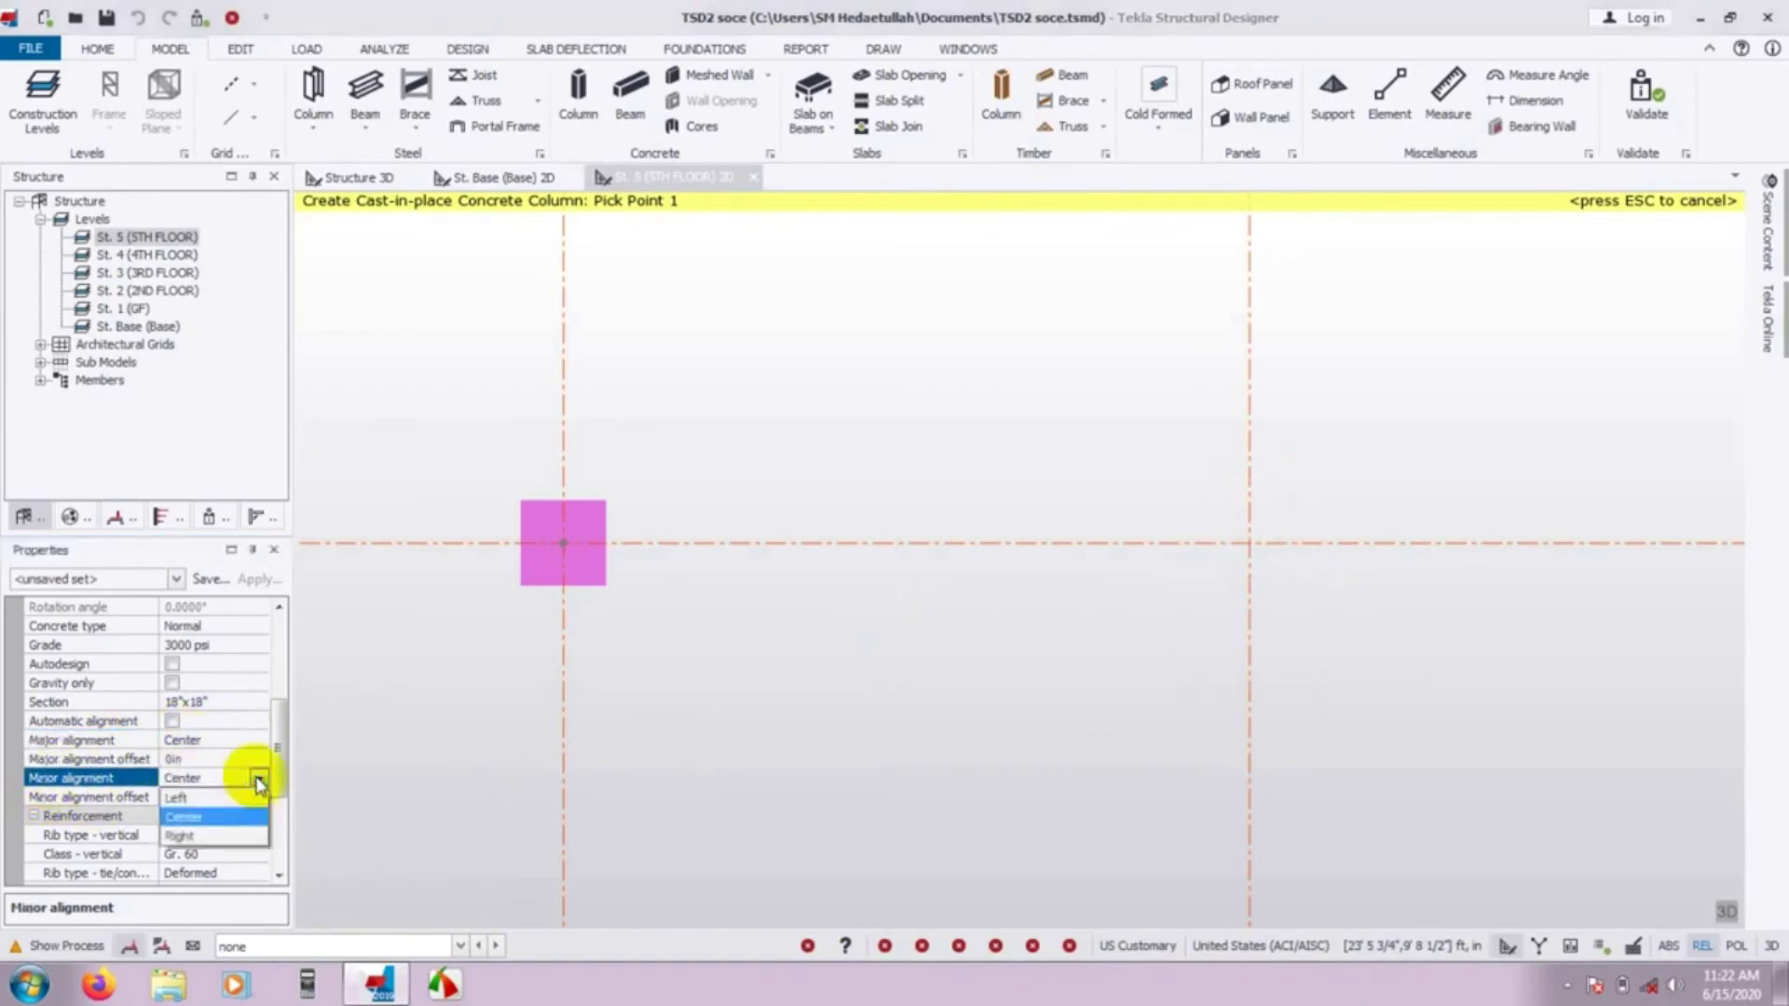
{"action": "left_click", "coordinate": [221, 816]}
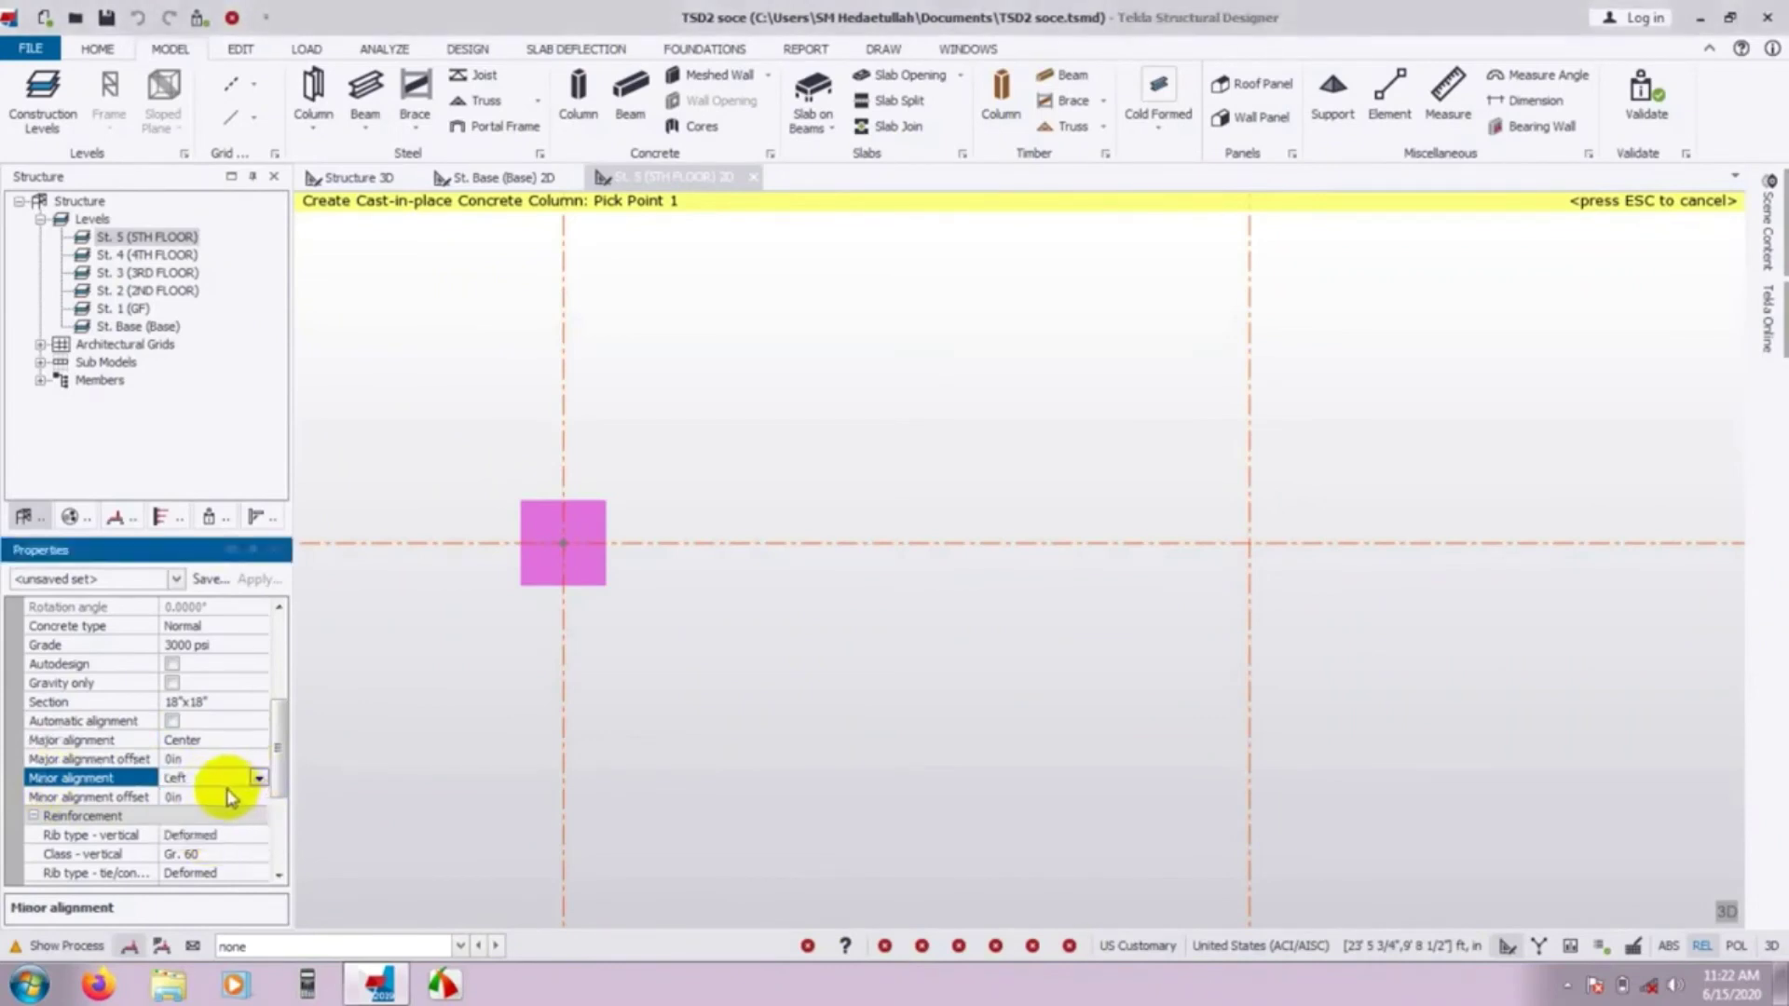
{"action": "left_click", "coordinate": [259, 778]}
{"action": "left_click", "coordinate": [219, 797]}
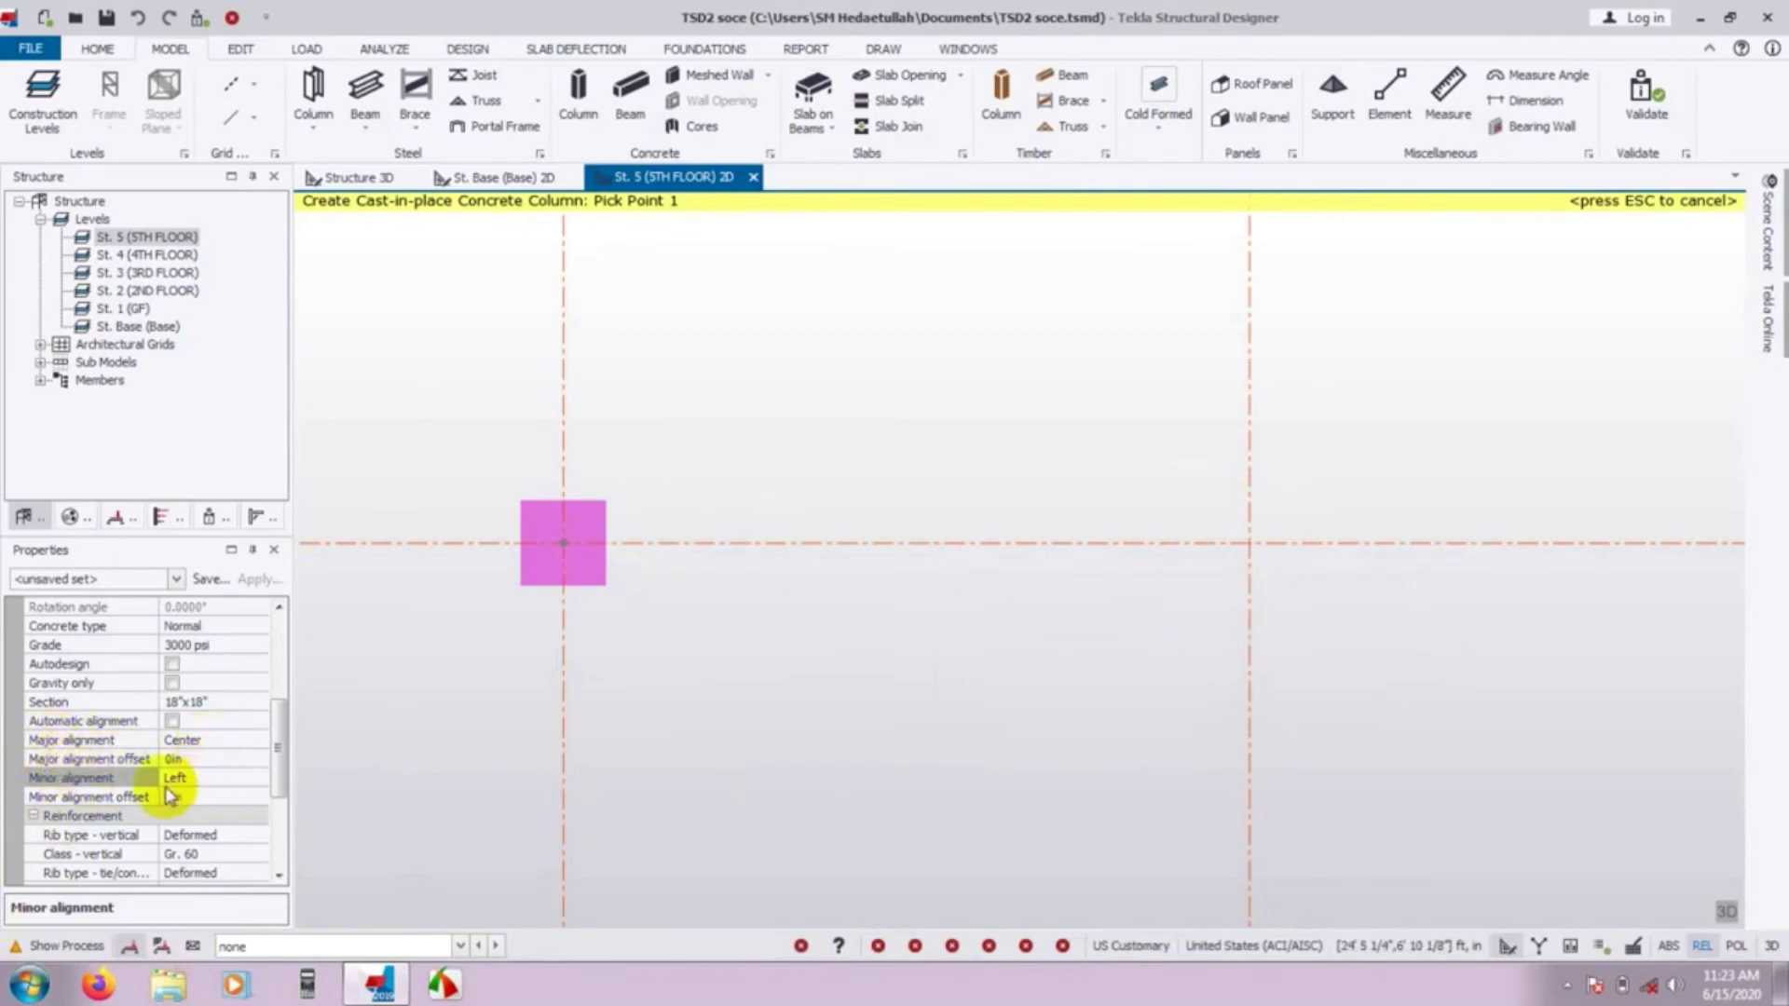
{"action": "double_click", "coordinate": [224, 779]}
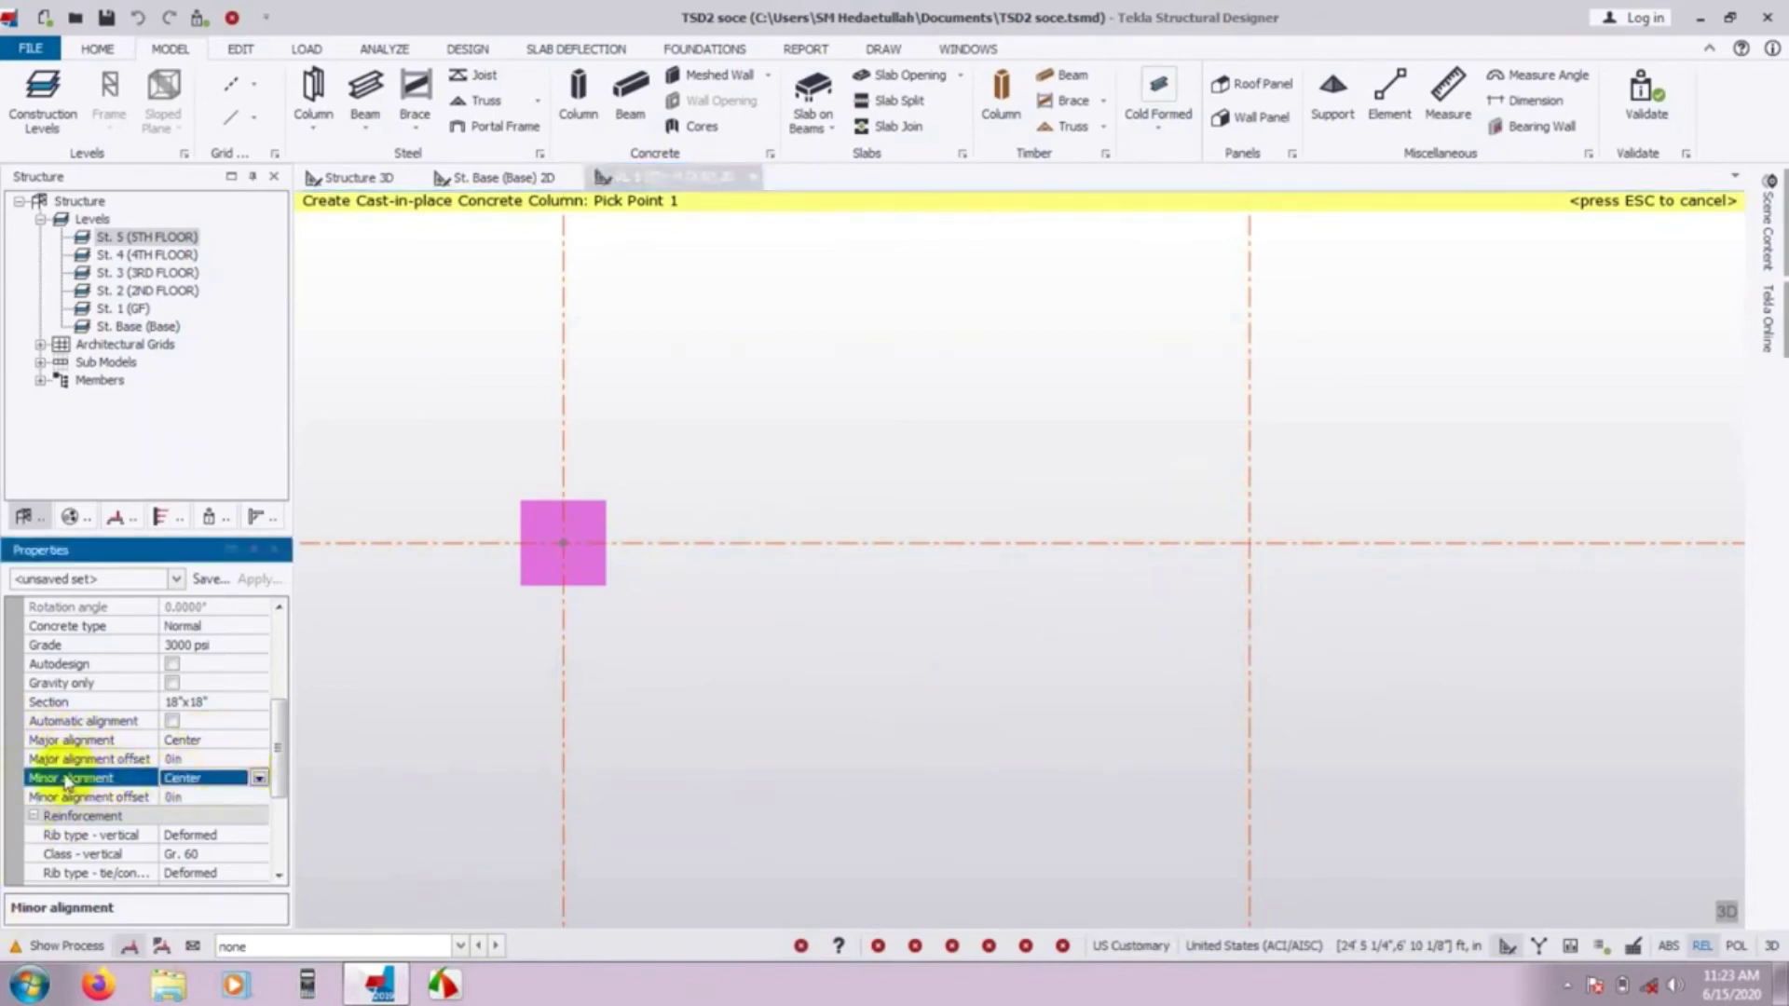
Set the minor alignment offset to 4 in and try a column at grid D/2, checking its shift up close.
{"action": "left_click", "coordinate": [173, 799]}
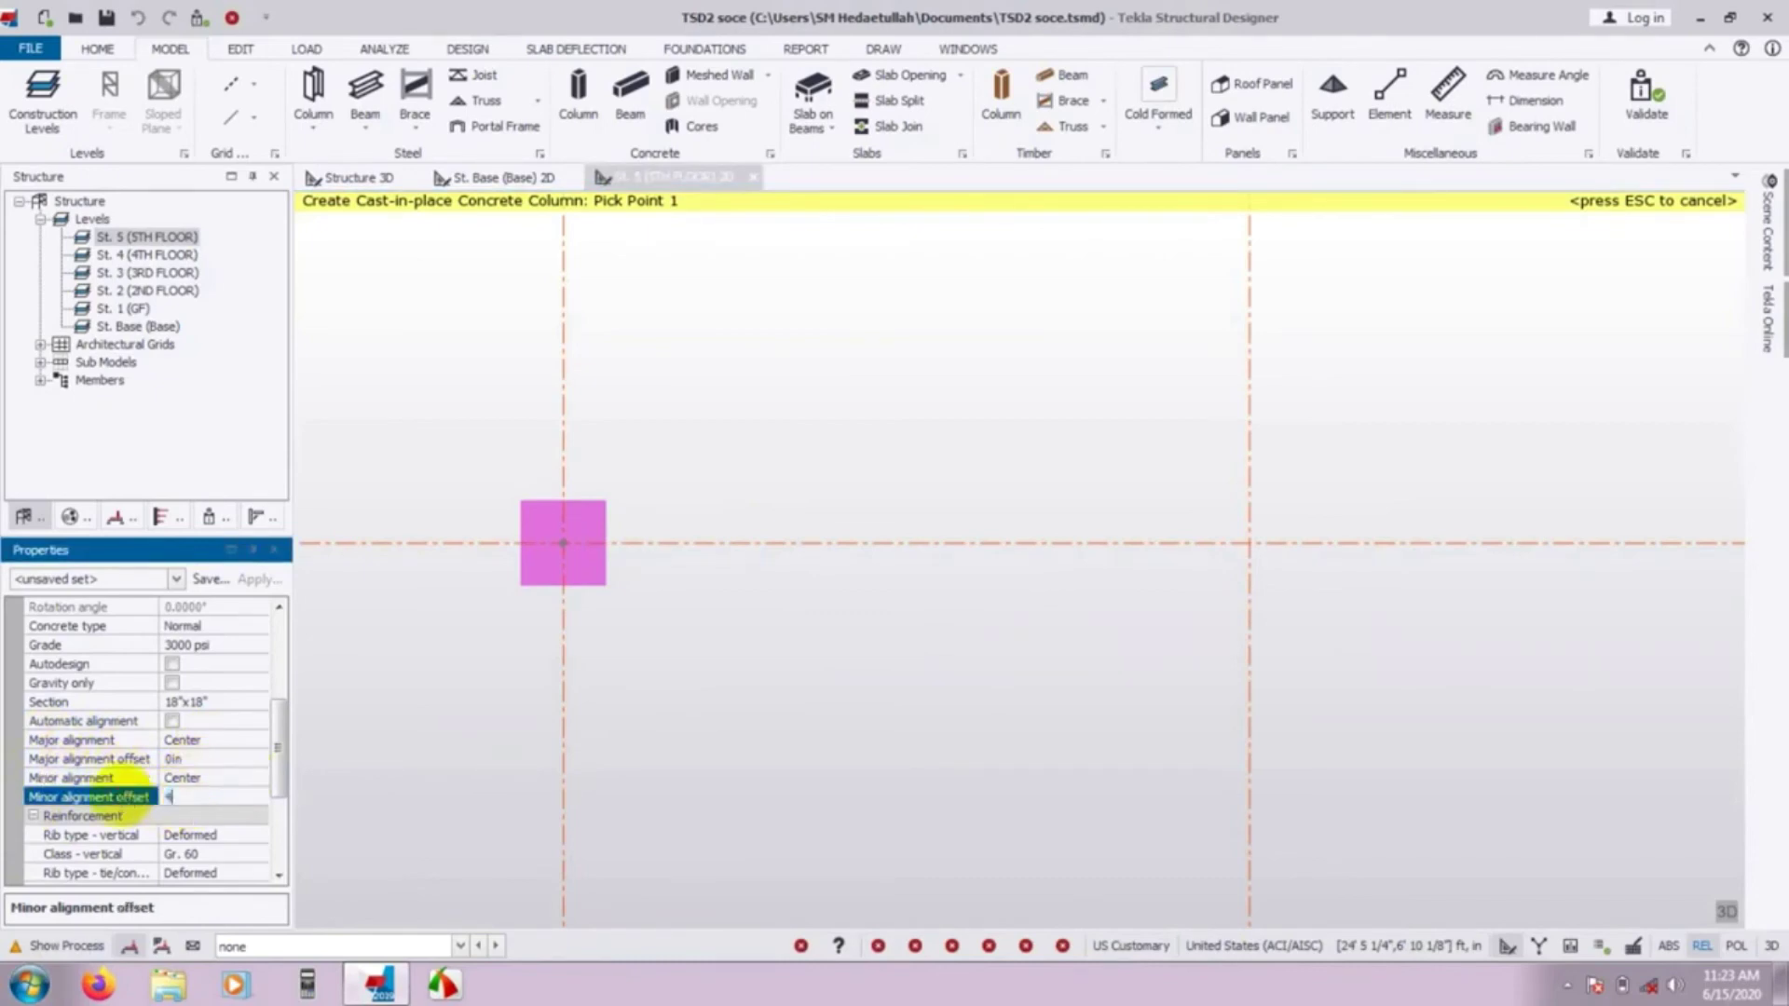
{"action": "type", "text": "4"}
{"action": "left_click", "coordinate": [227, 779]}
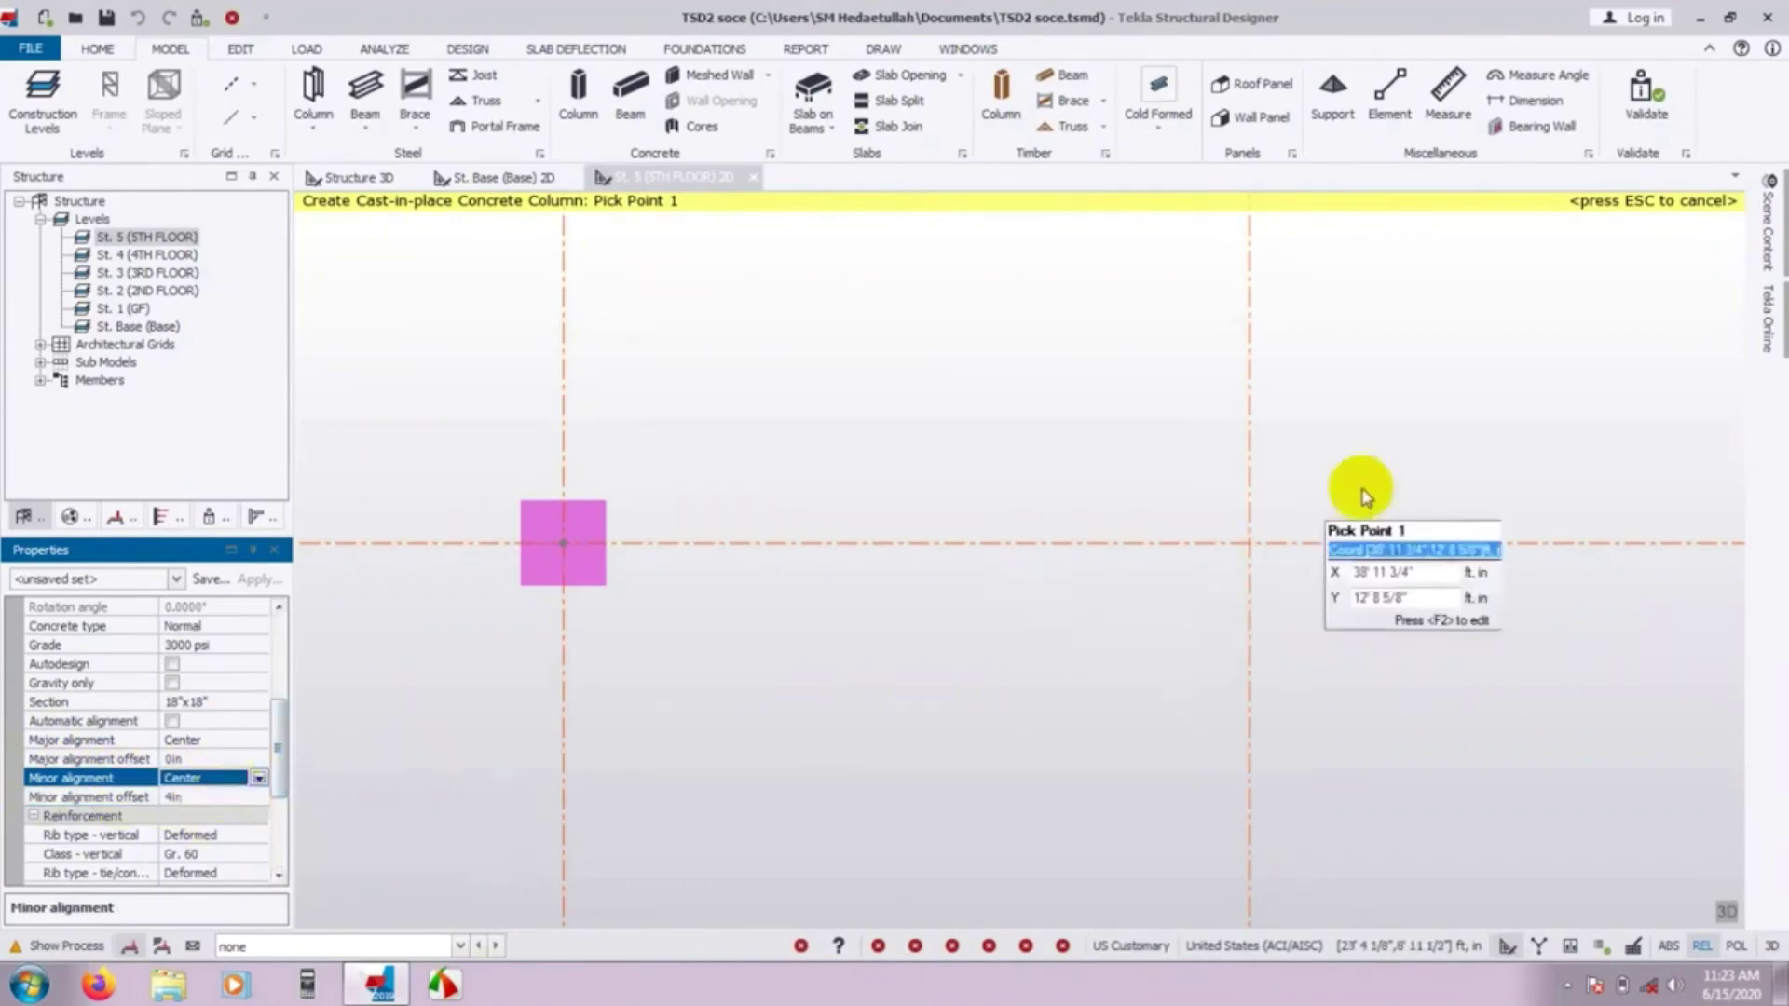
{"action": "left_click", "coordinate": [1248, 548]}
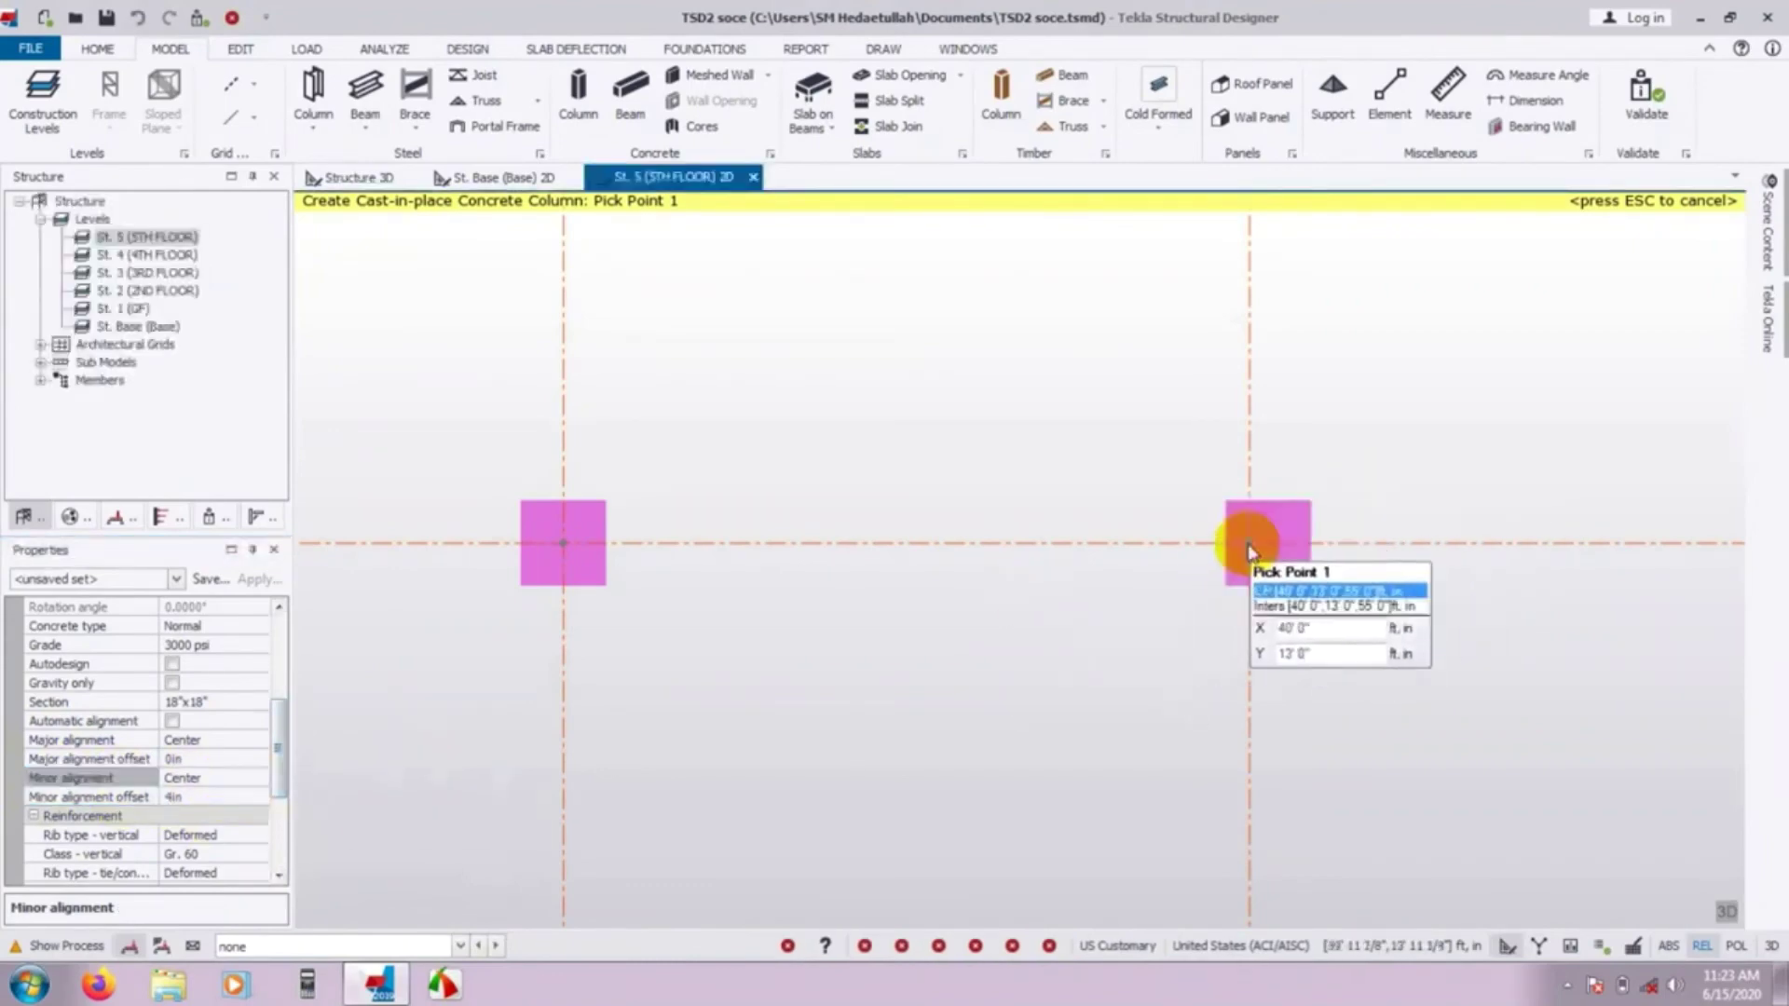
{"action": "scroll", "coordinate": [1272, 556], "scroll_direction": "up", "scroll_amount": 2}
{"action": "scroll", "coordinate": [1271, 556], "scroll_direction": "up", "scroll_amount": 3}
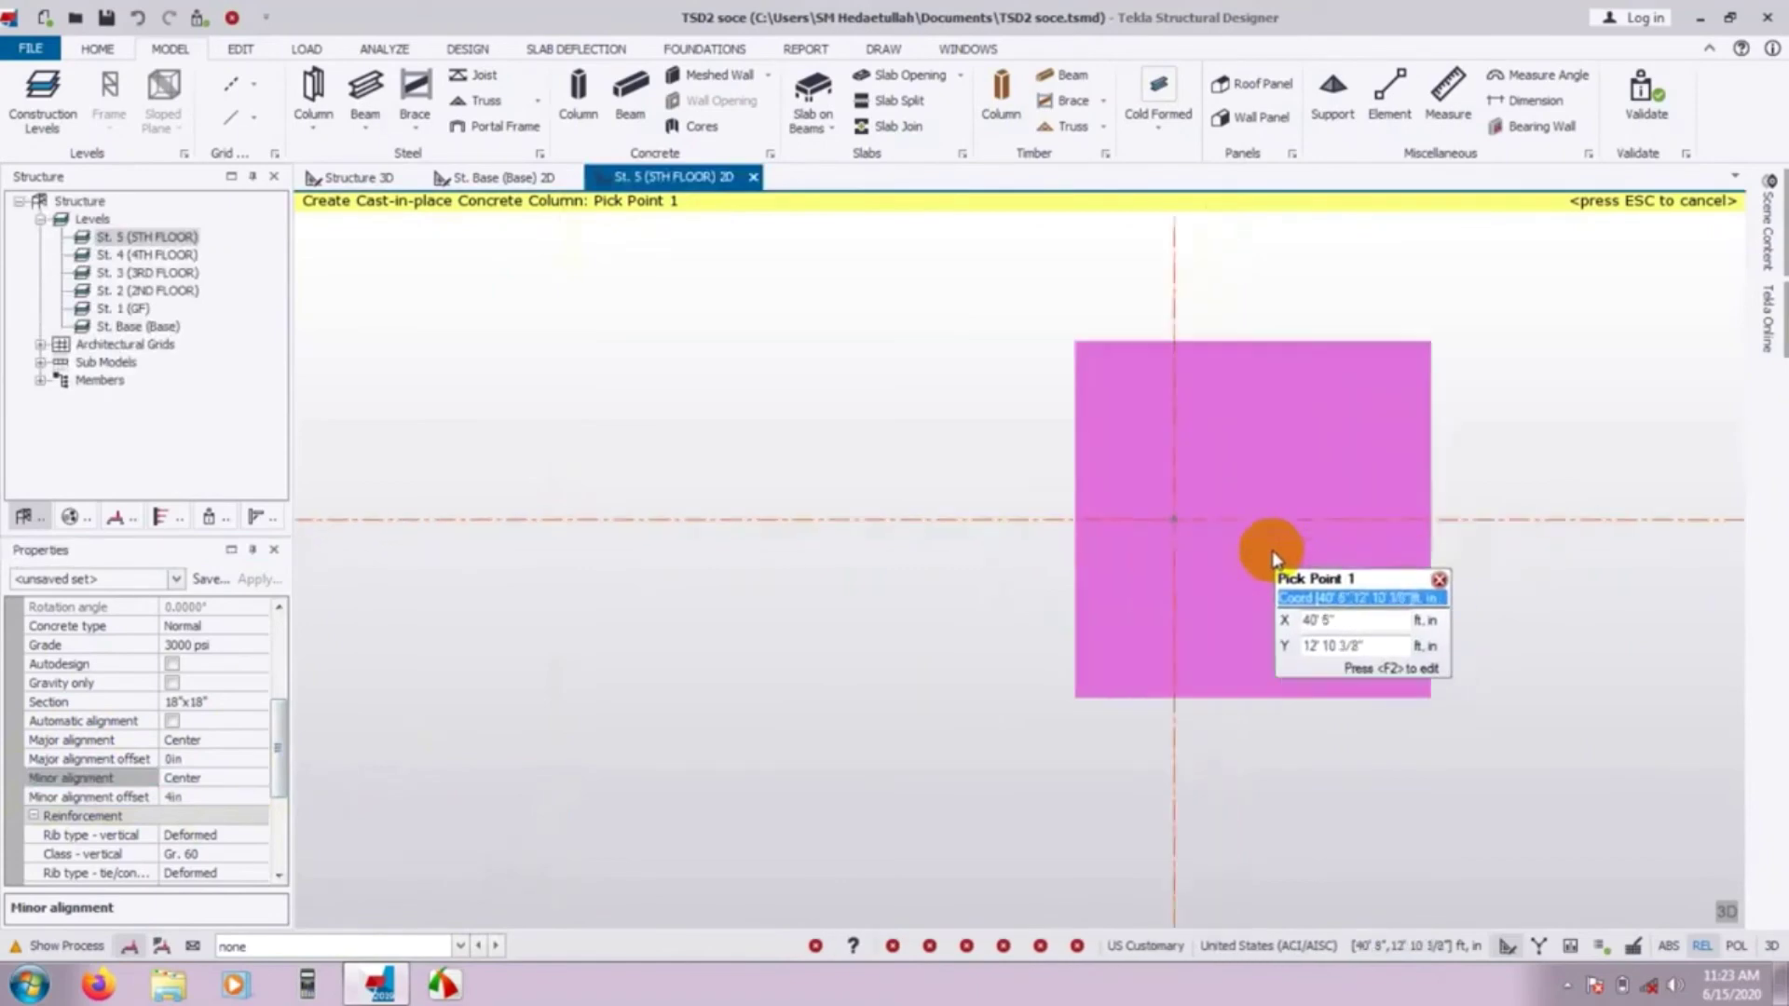
{"action": "left_click", "coordinate": [1160, 517]}
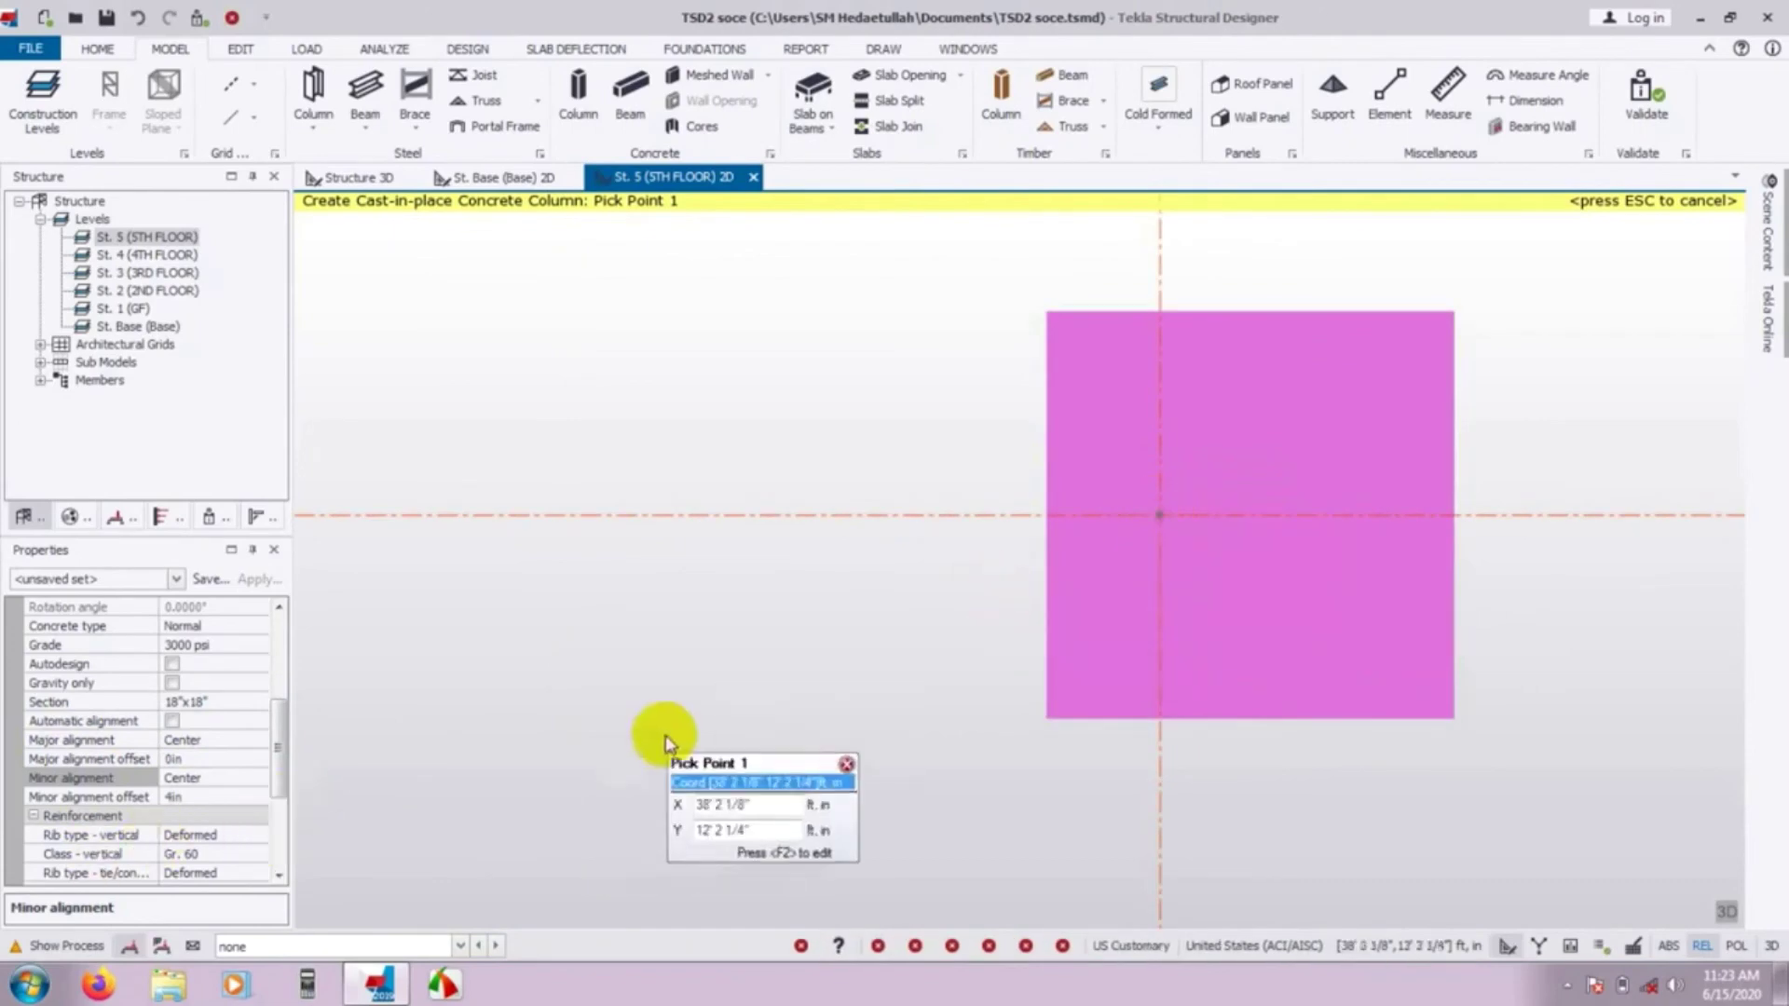
Try a column at grid D/2 with a minor alignment offset of -4 in, and undo its placement.
{"action": "left_click", "coordinate": [174, 802]}
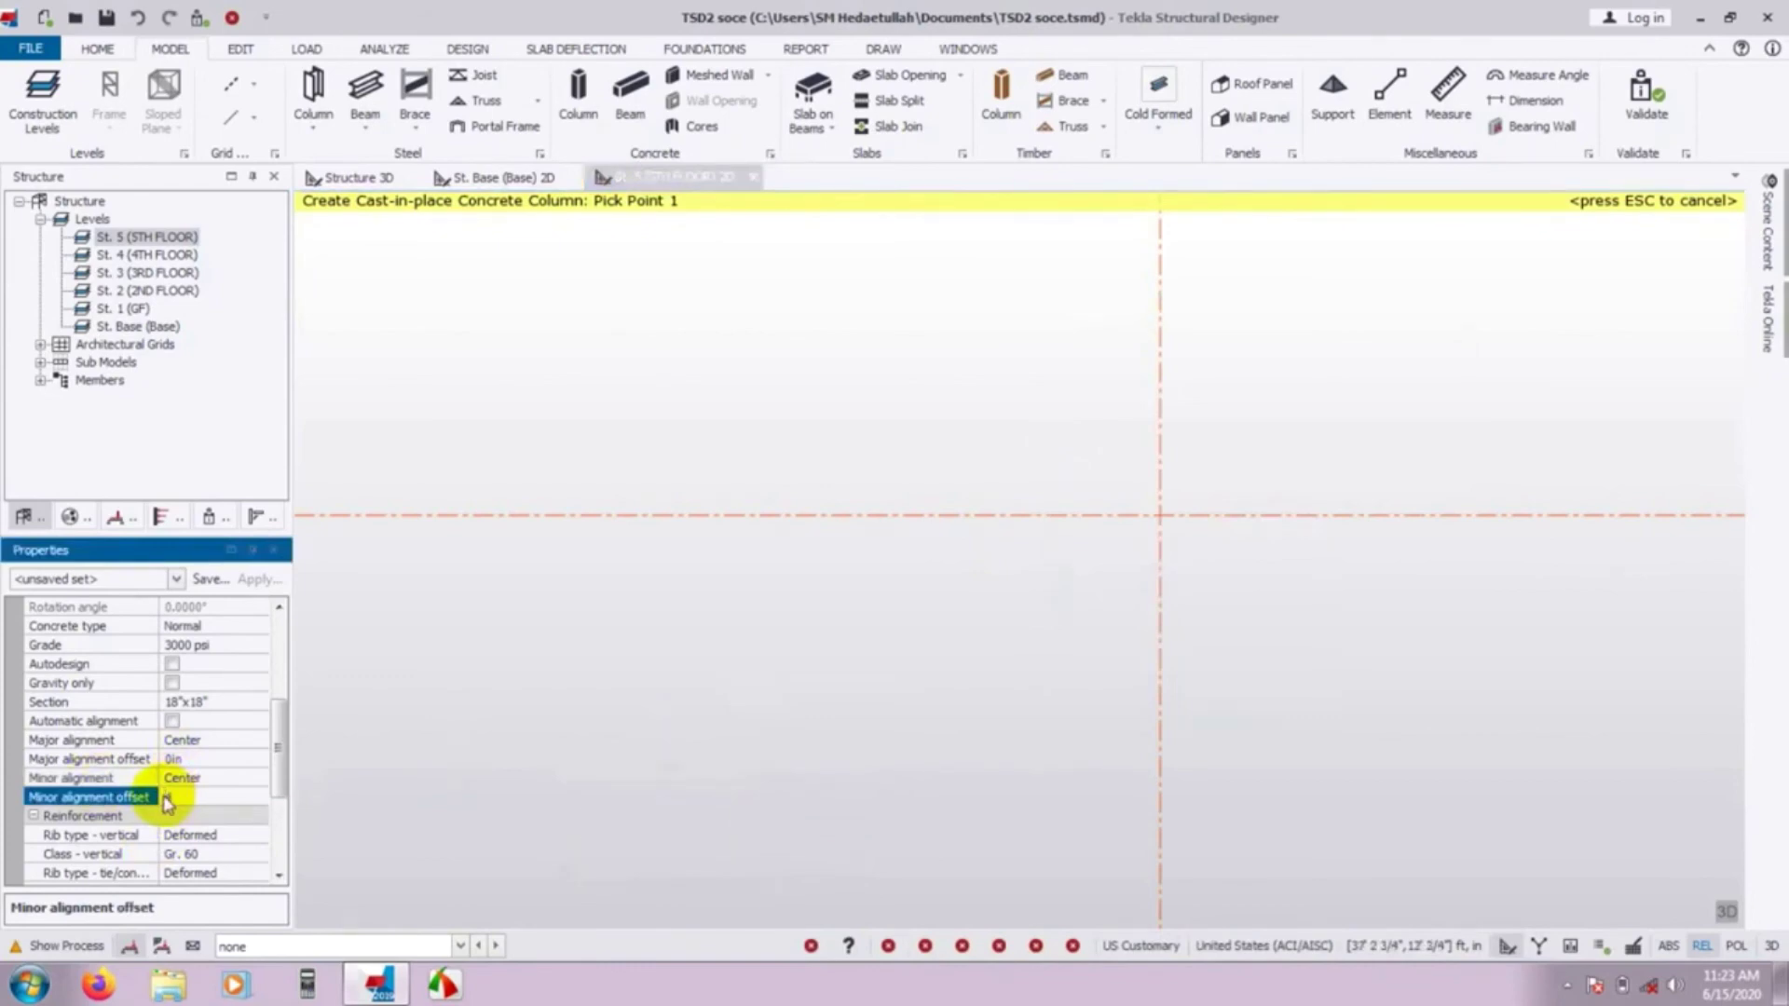
{"action": "type", "text": "-4"}
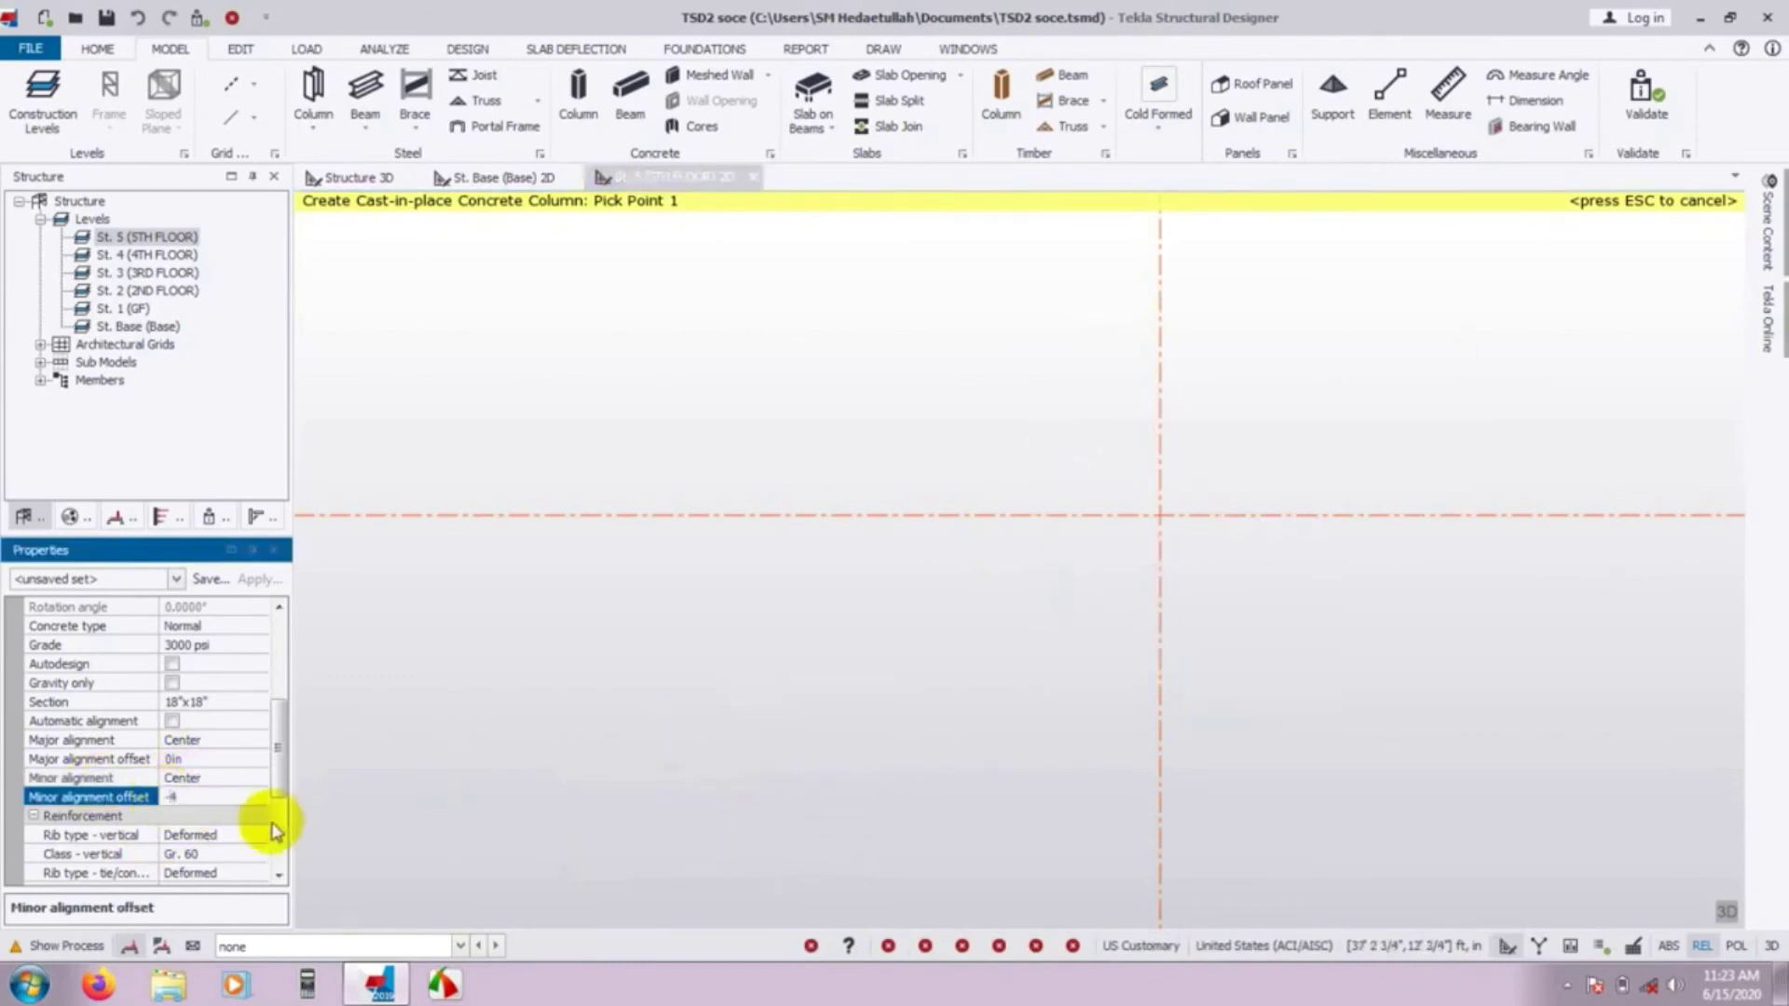
{"action": "left_click", "coordinate": [223, 778]}
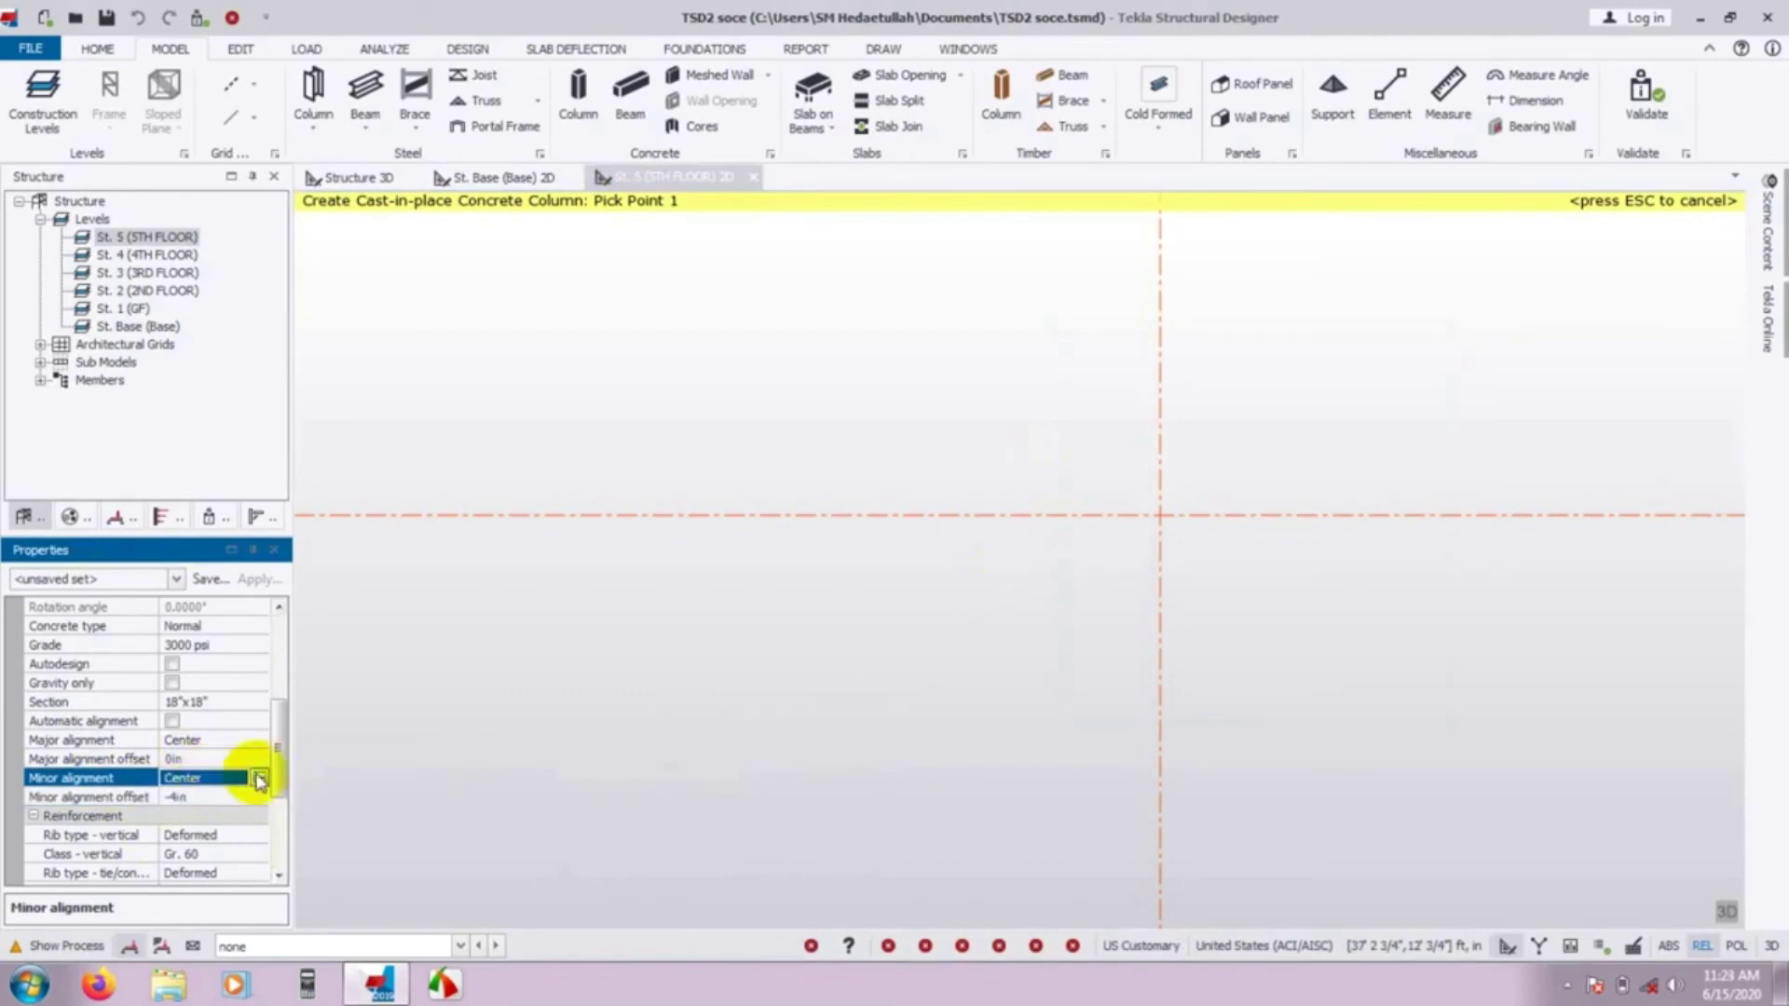
{"action": "left_click", "coordinate": [1160, 515]}
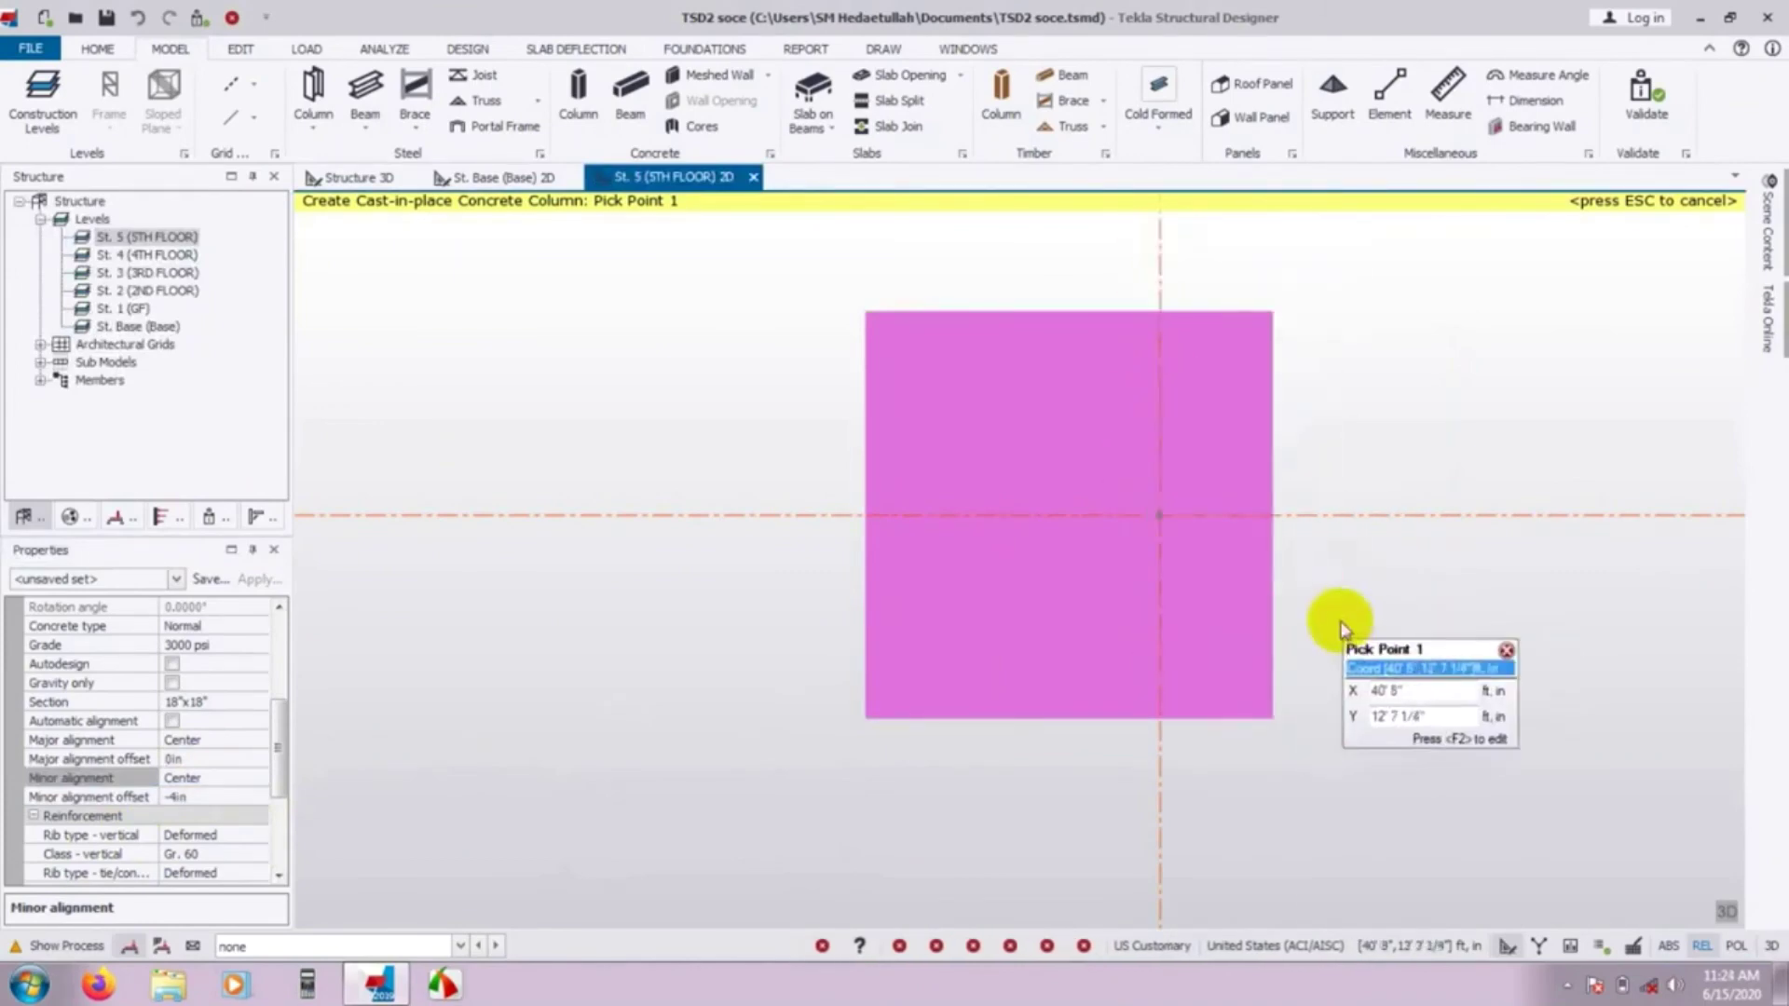
{"action": "key", "text": "ctrl+z"}
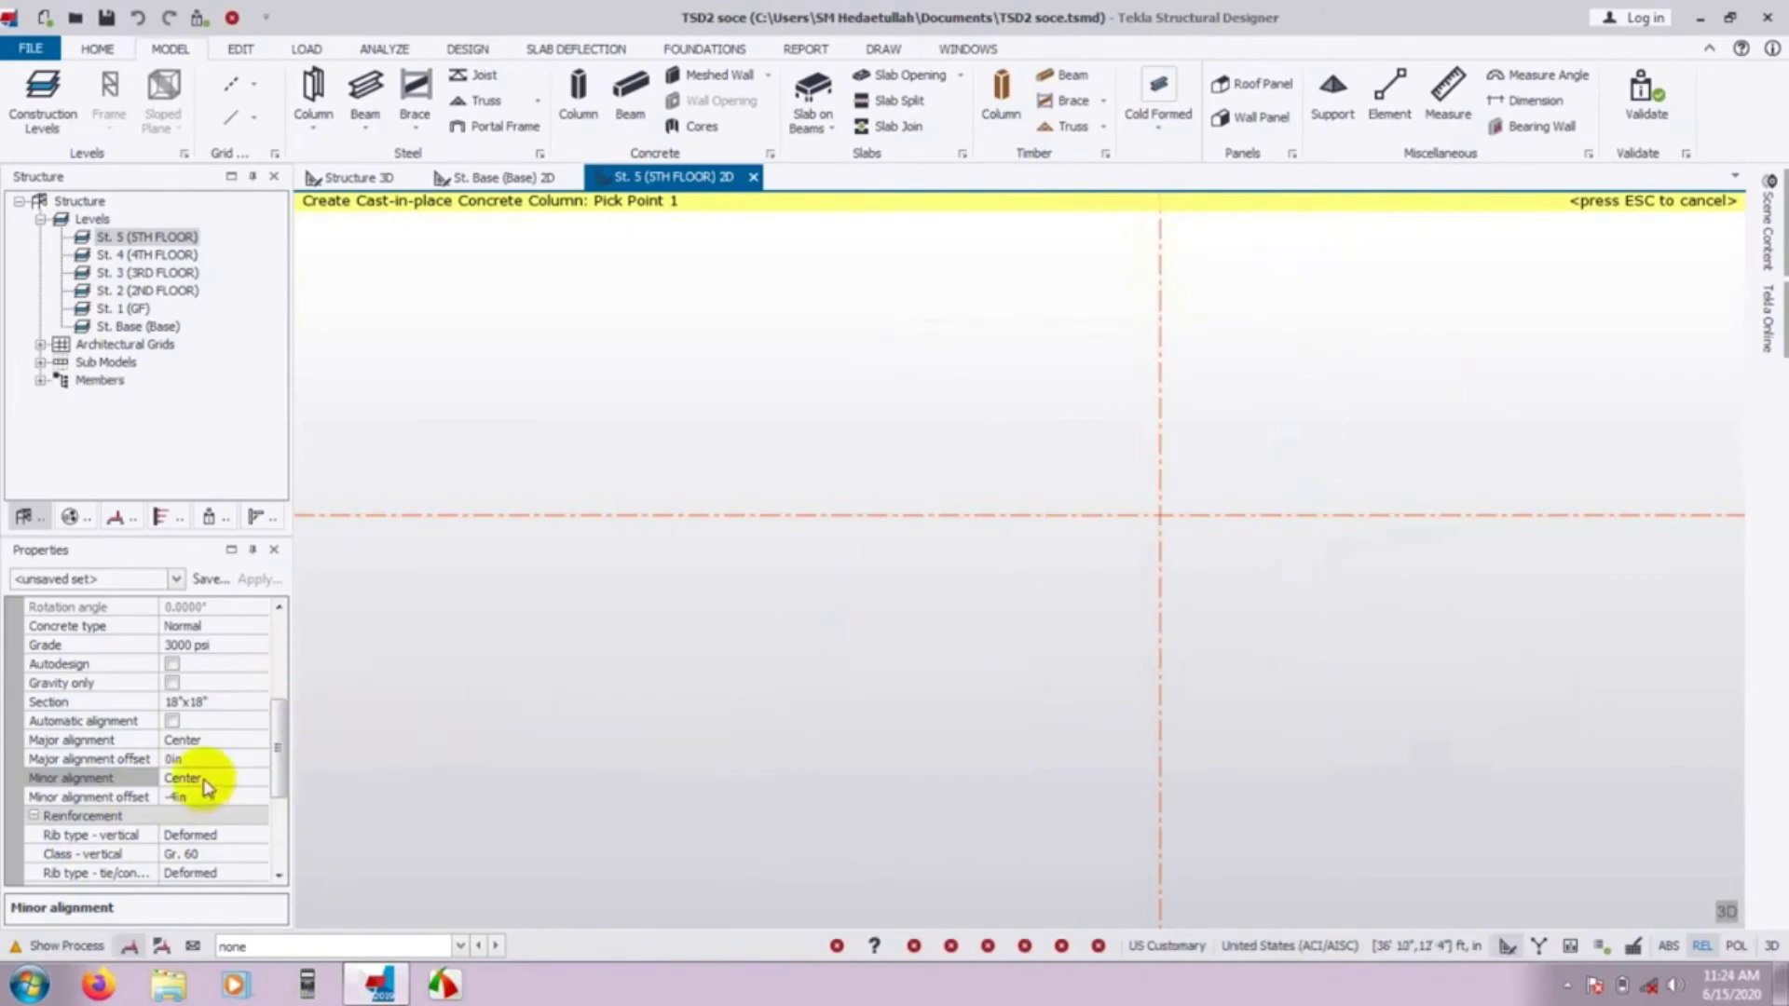
Set the minor alignment offset to 0 in and the major one to 4 in, and try a column at grid D/2.
{"action": "left_click", "coordinate": [176, 797]}
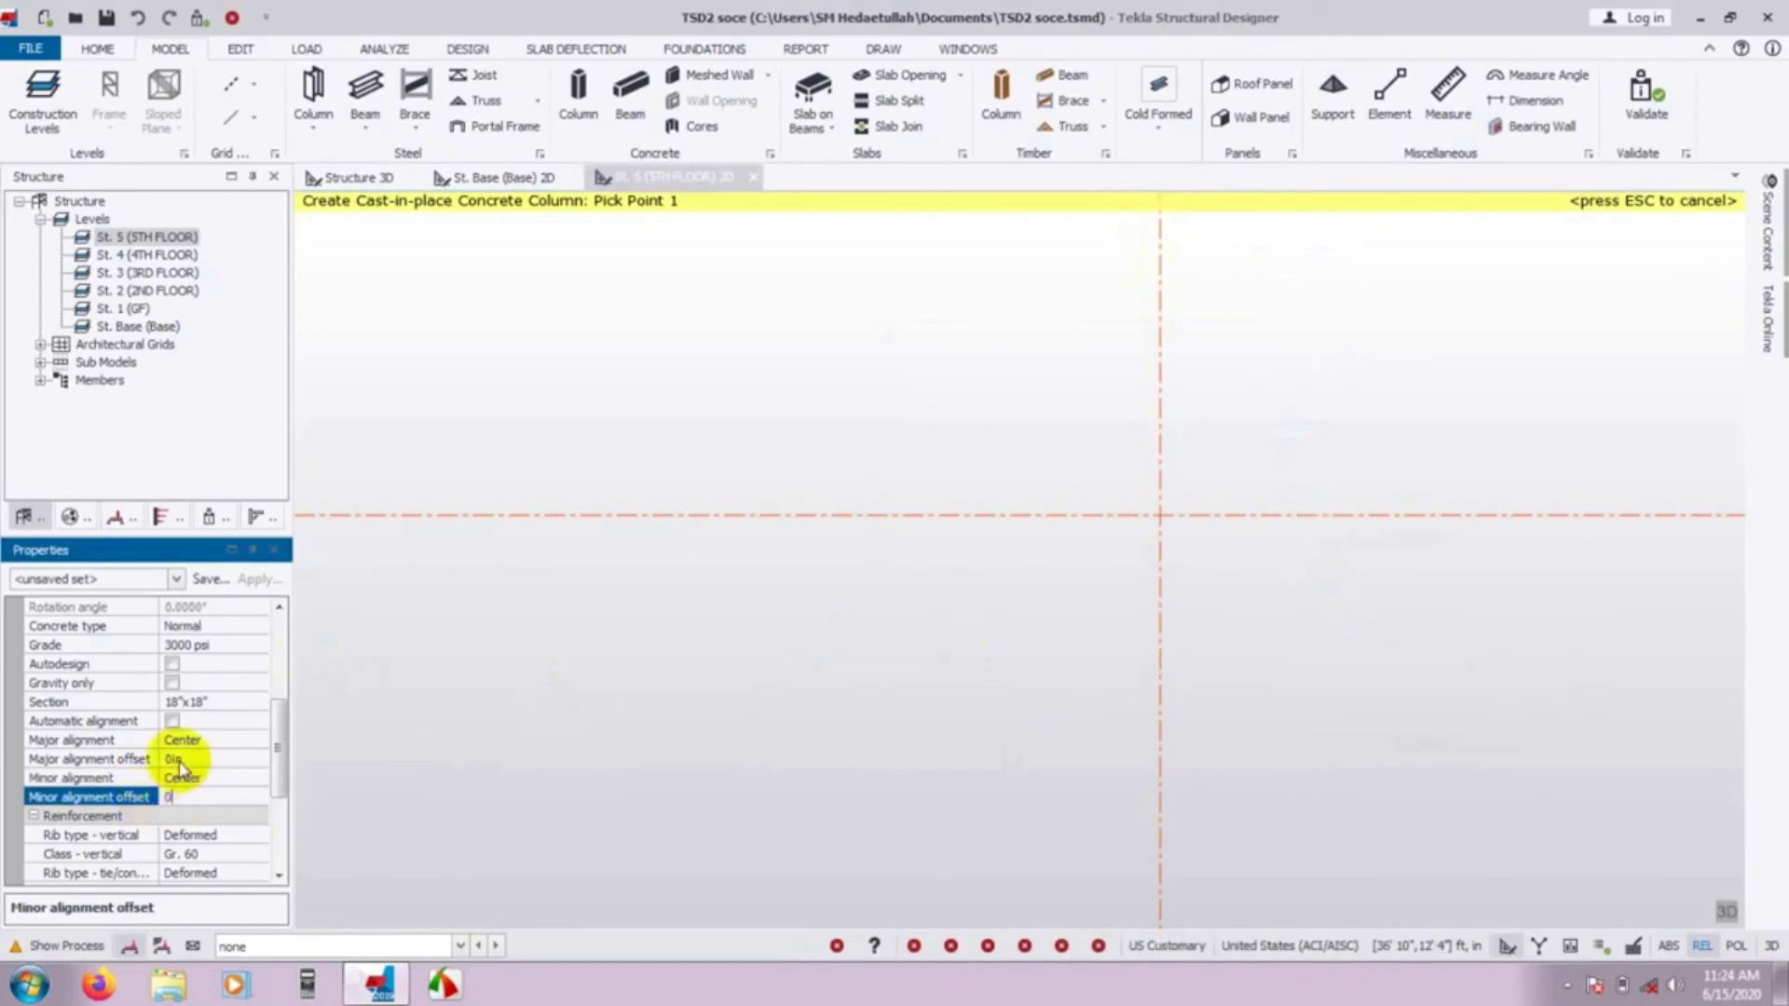
{"action": "left_click", "coordinate": [174, 759]}
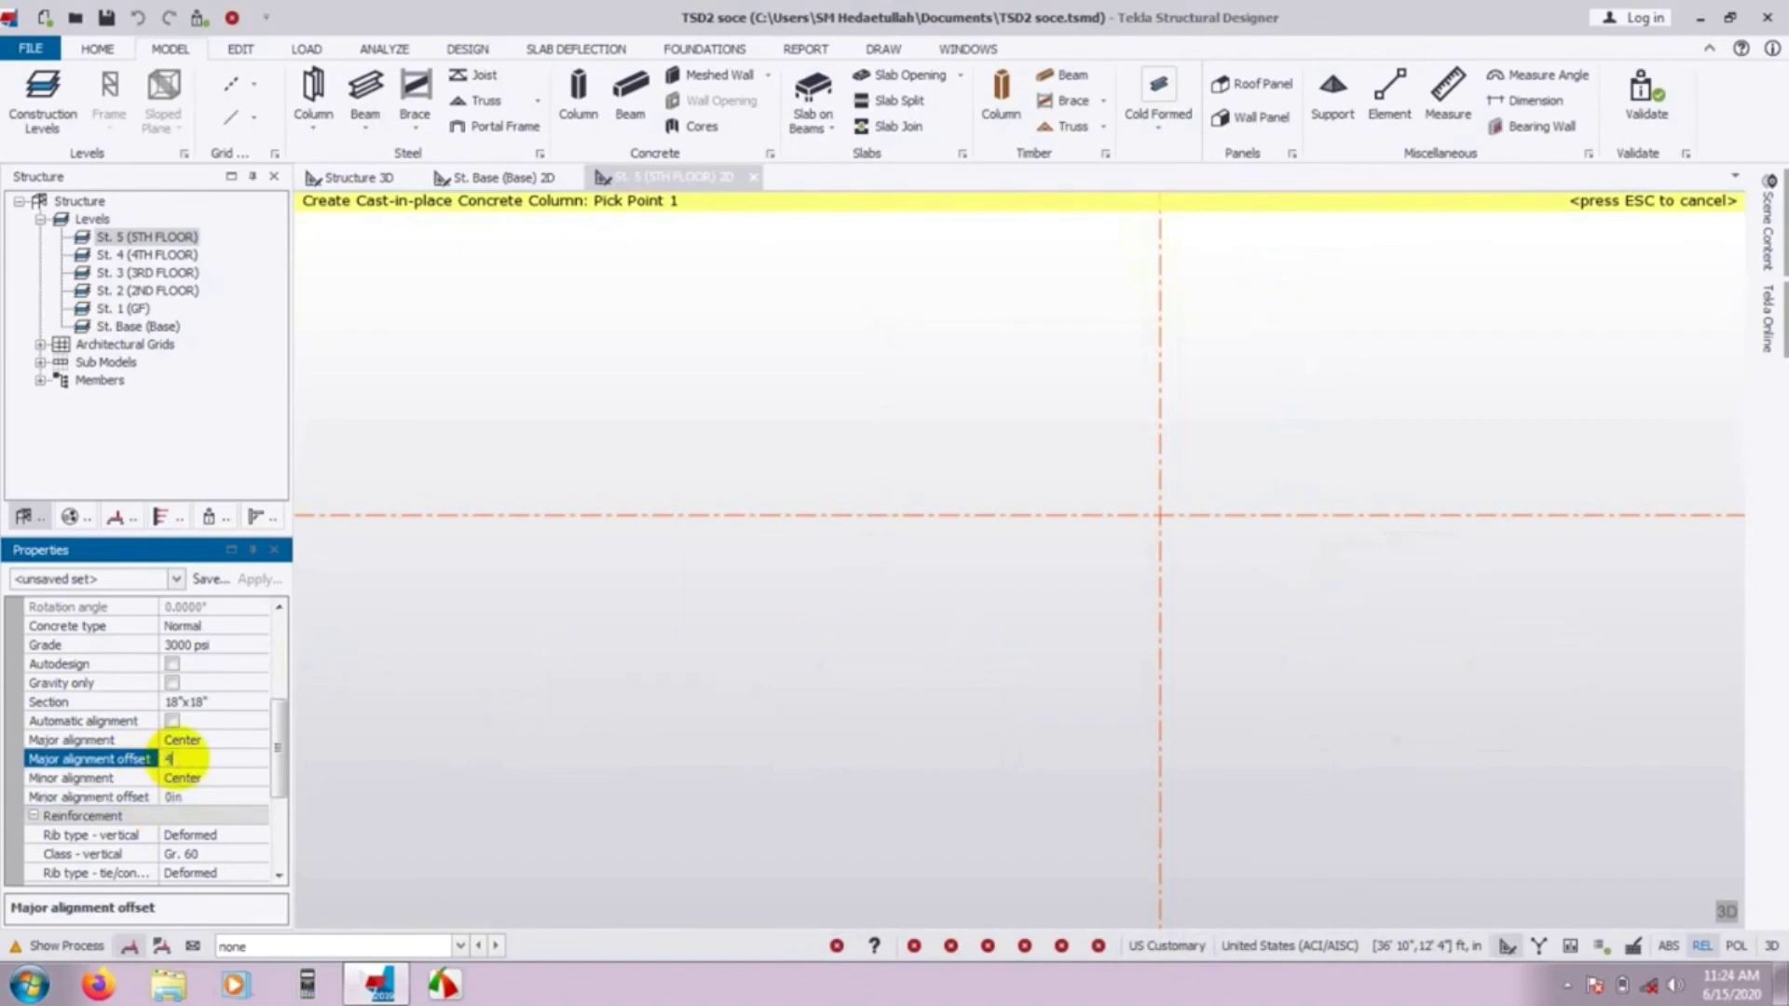
{"action": "type", "text": "4"}
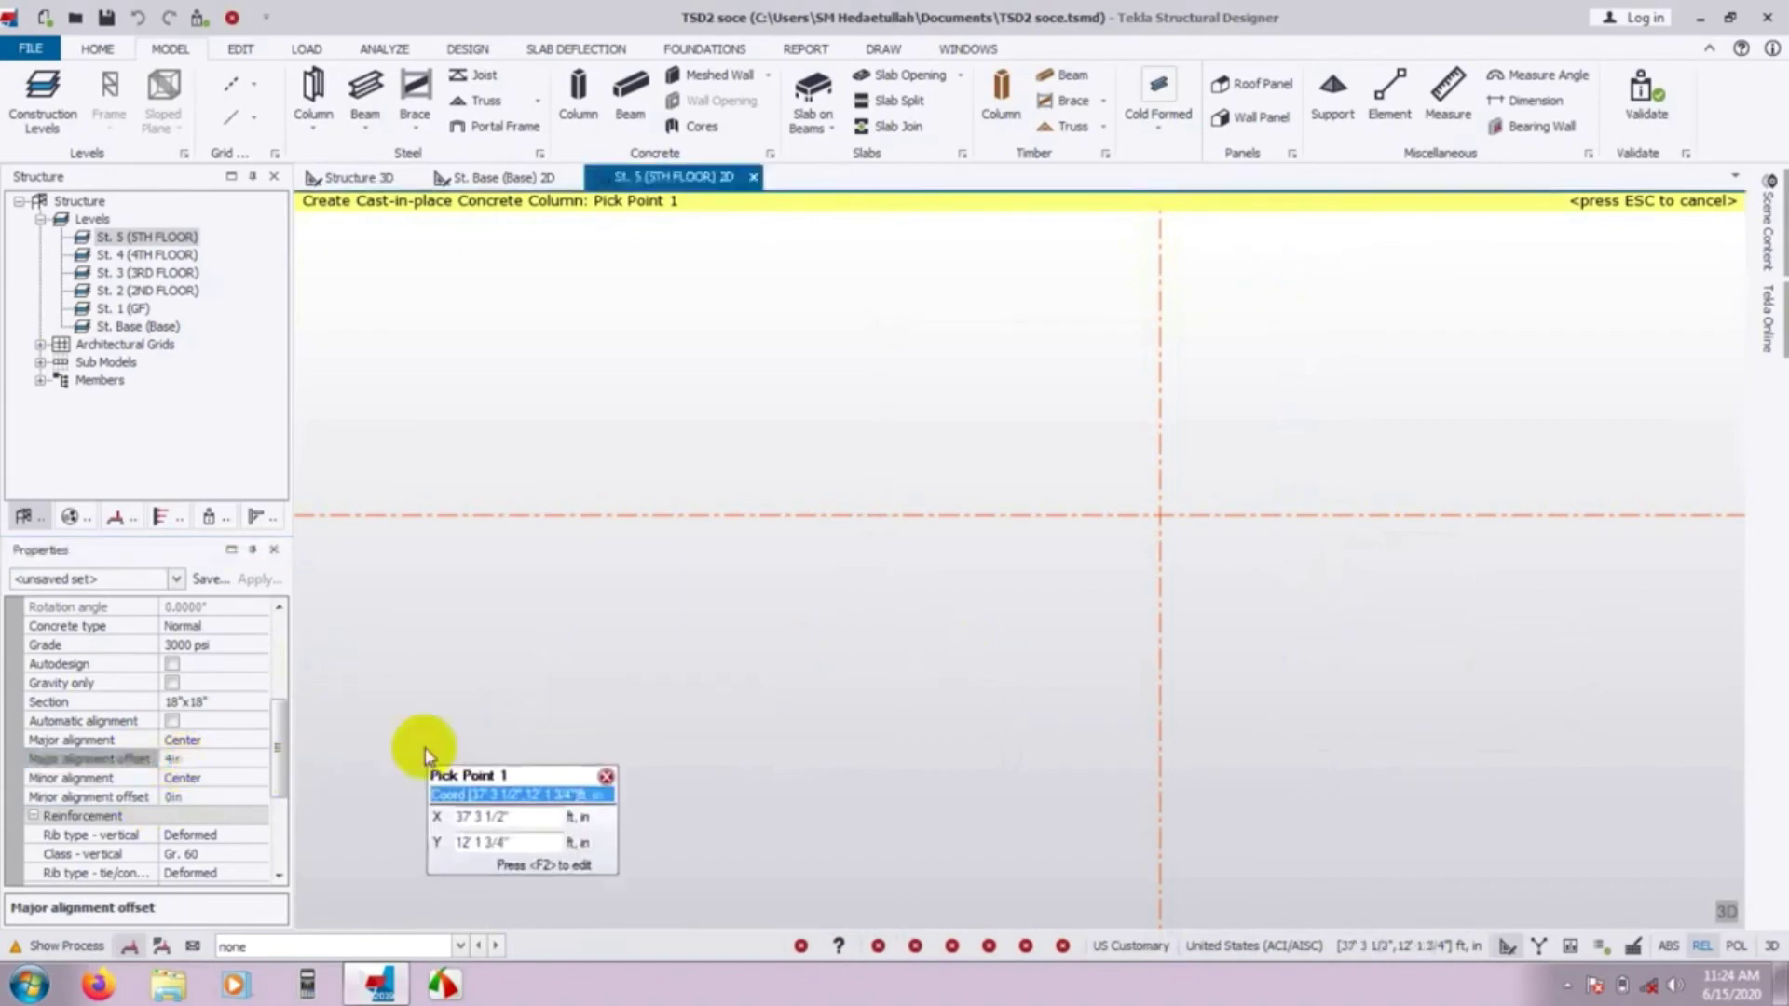
{"action": "left_click", "coordinate": [1160, 517]}
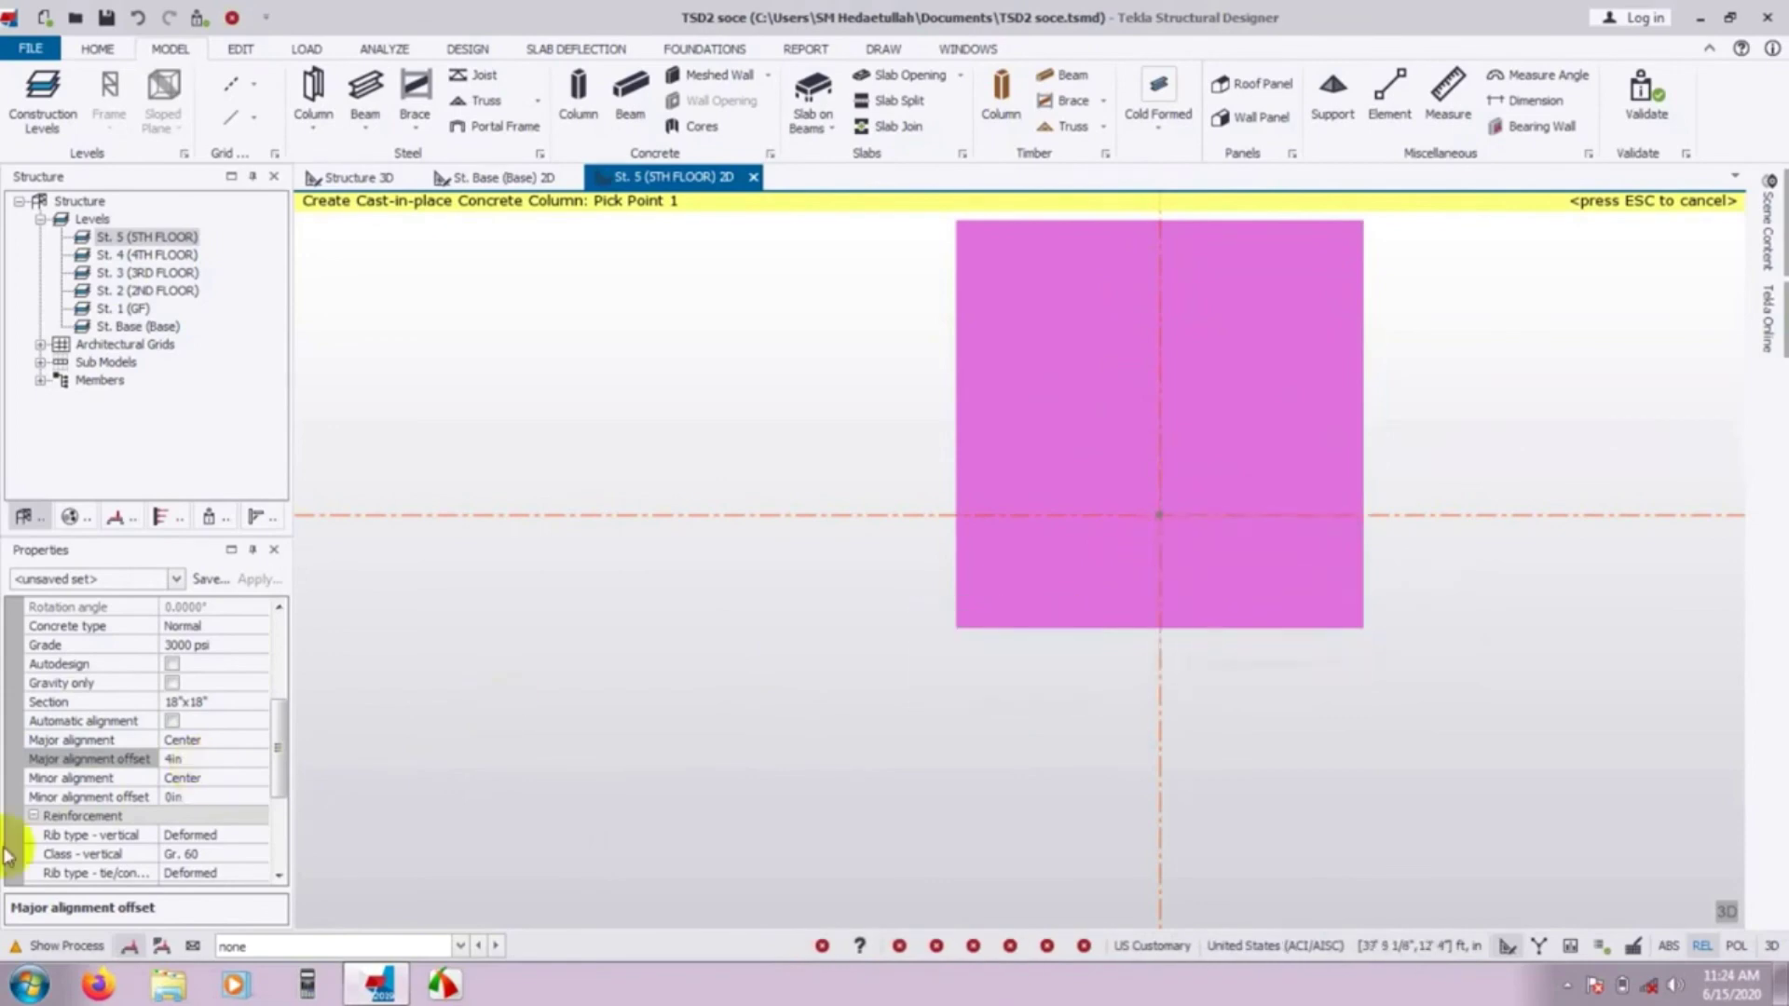
{"action": "type", "text": "4"}
Set the minor alignment offset to 4 in too, and try a column at grid D/2 shifted in both directions.
{"action": "left_click", "coordinate": [171, 797]}
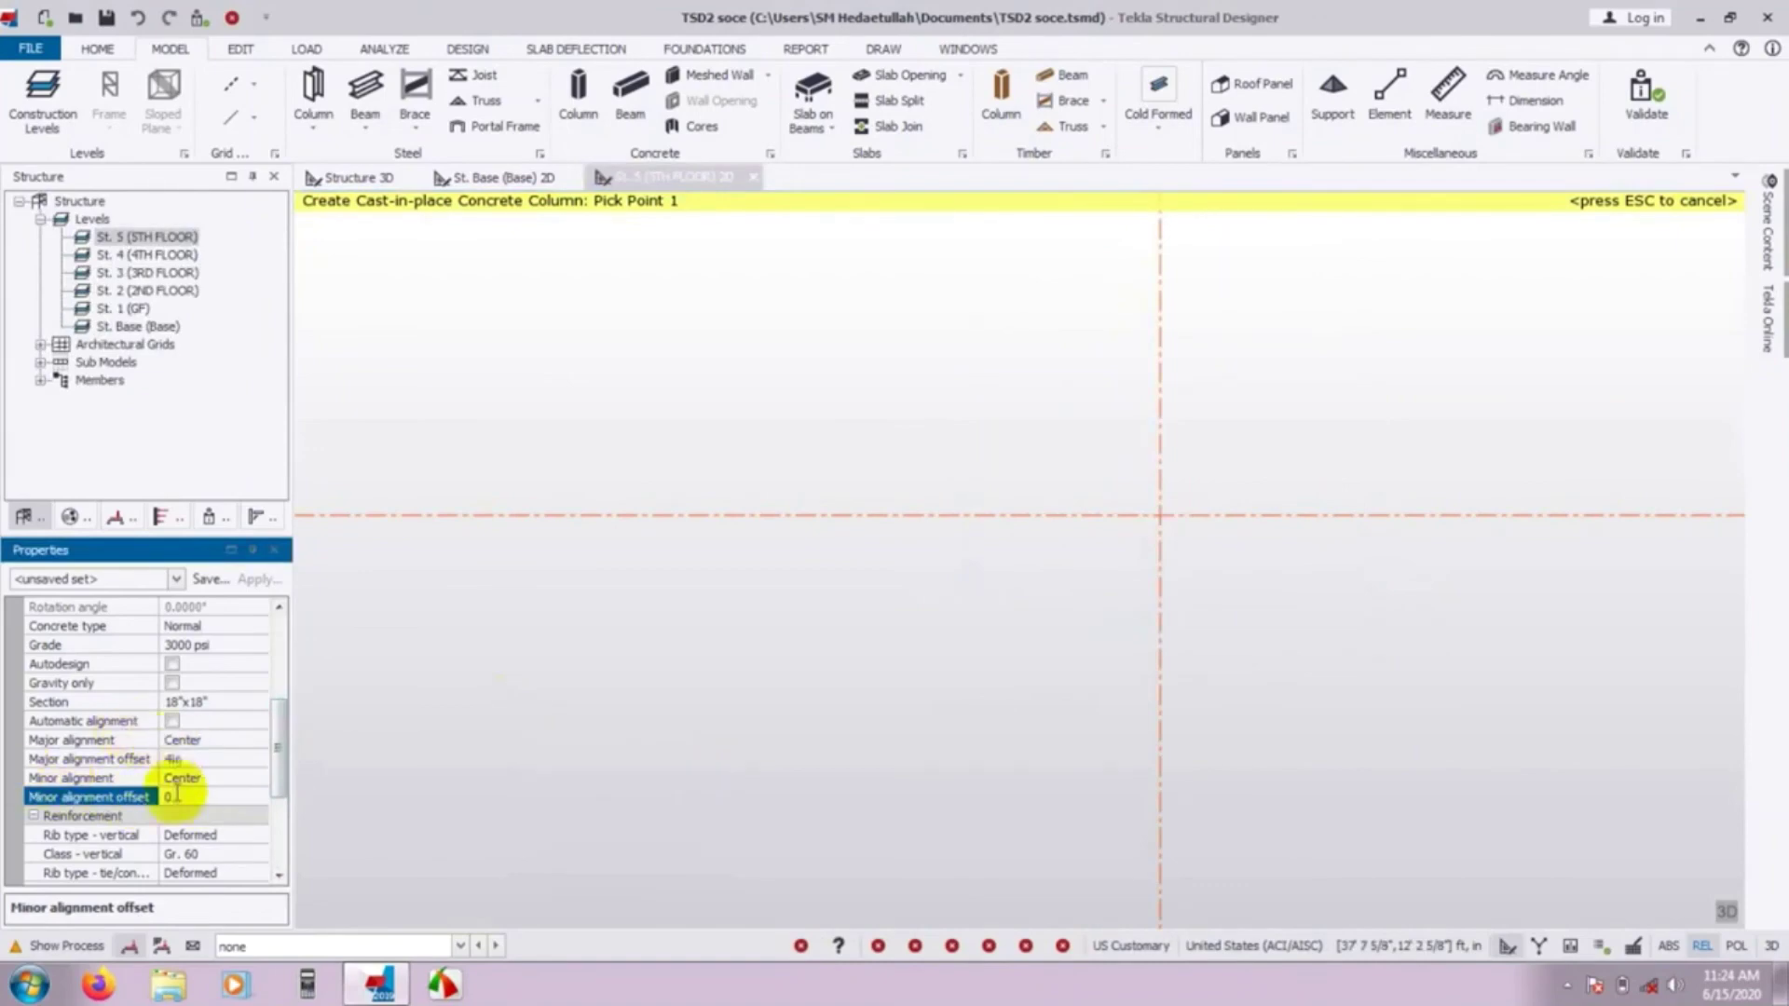
{"action": "type", "text": "4"}
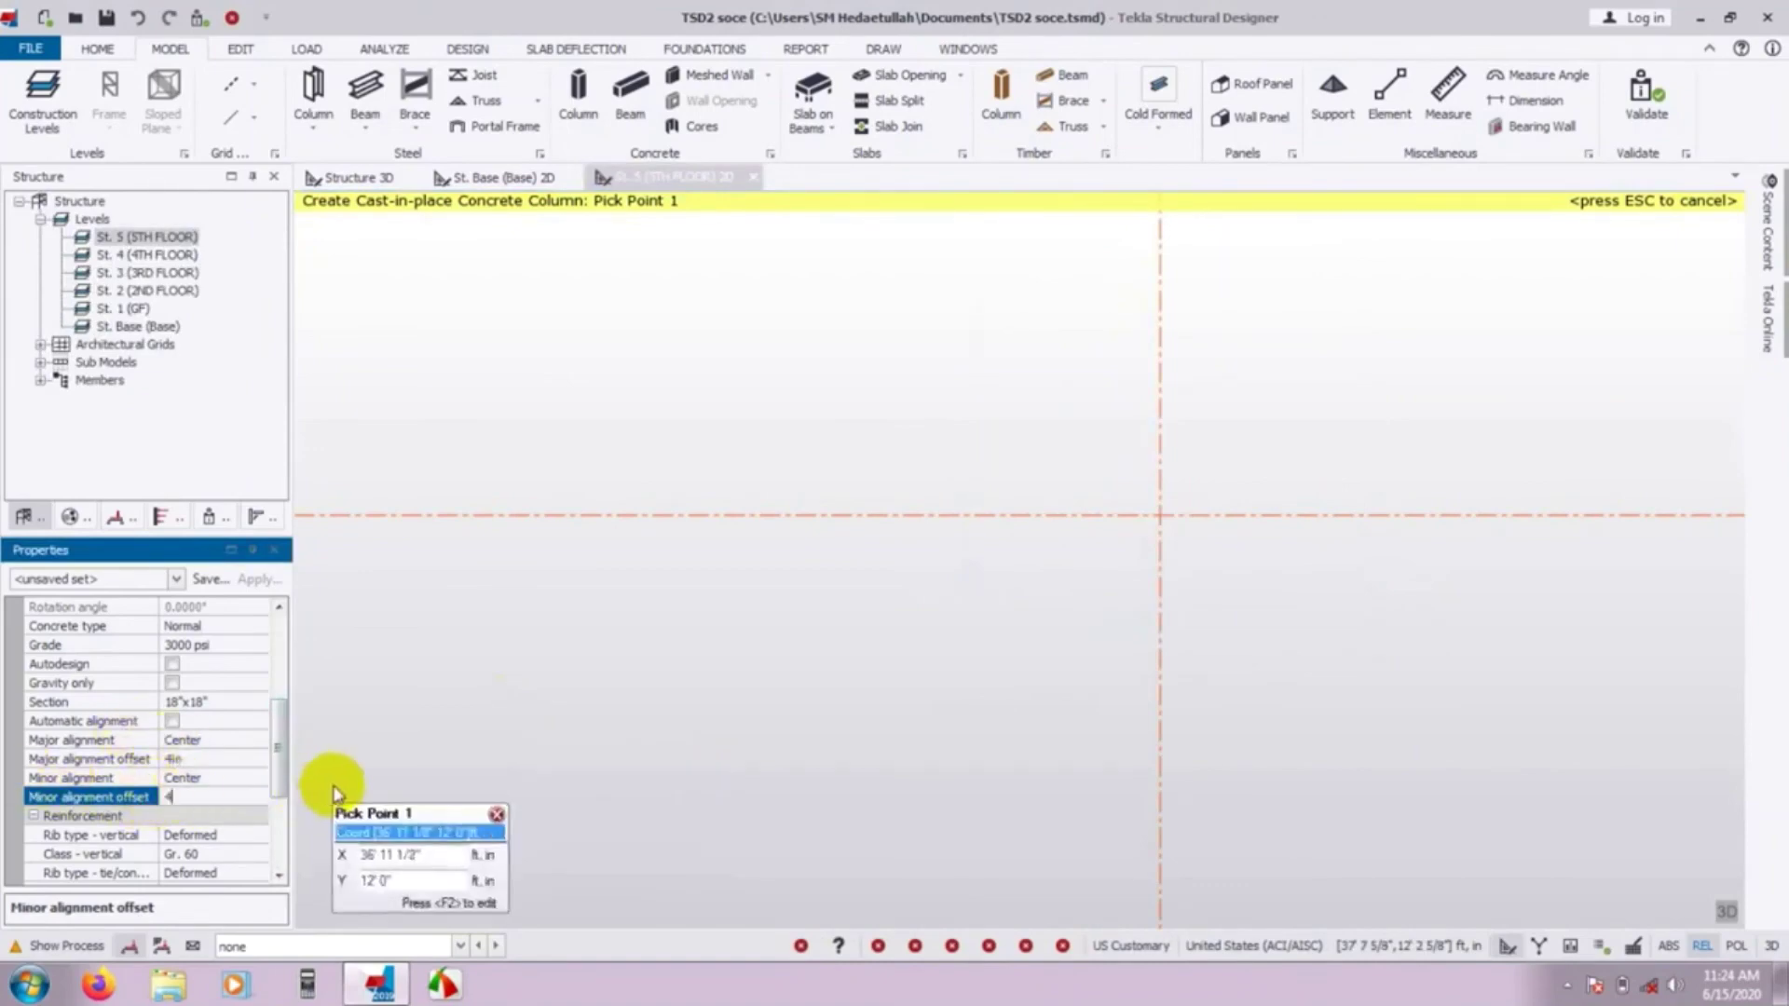
{"action": "left_click", "coordinate": [1160, 514]}
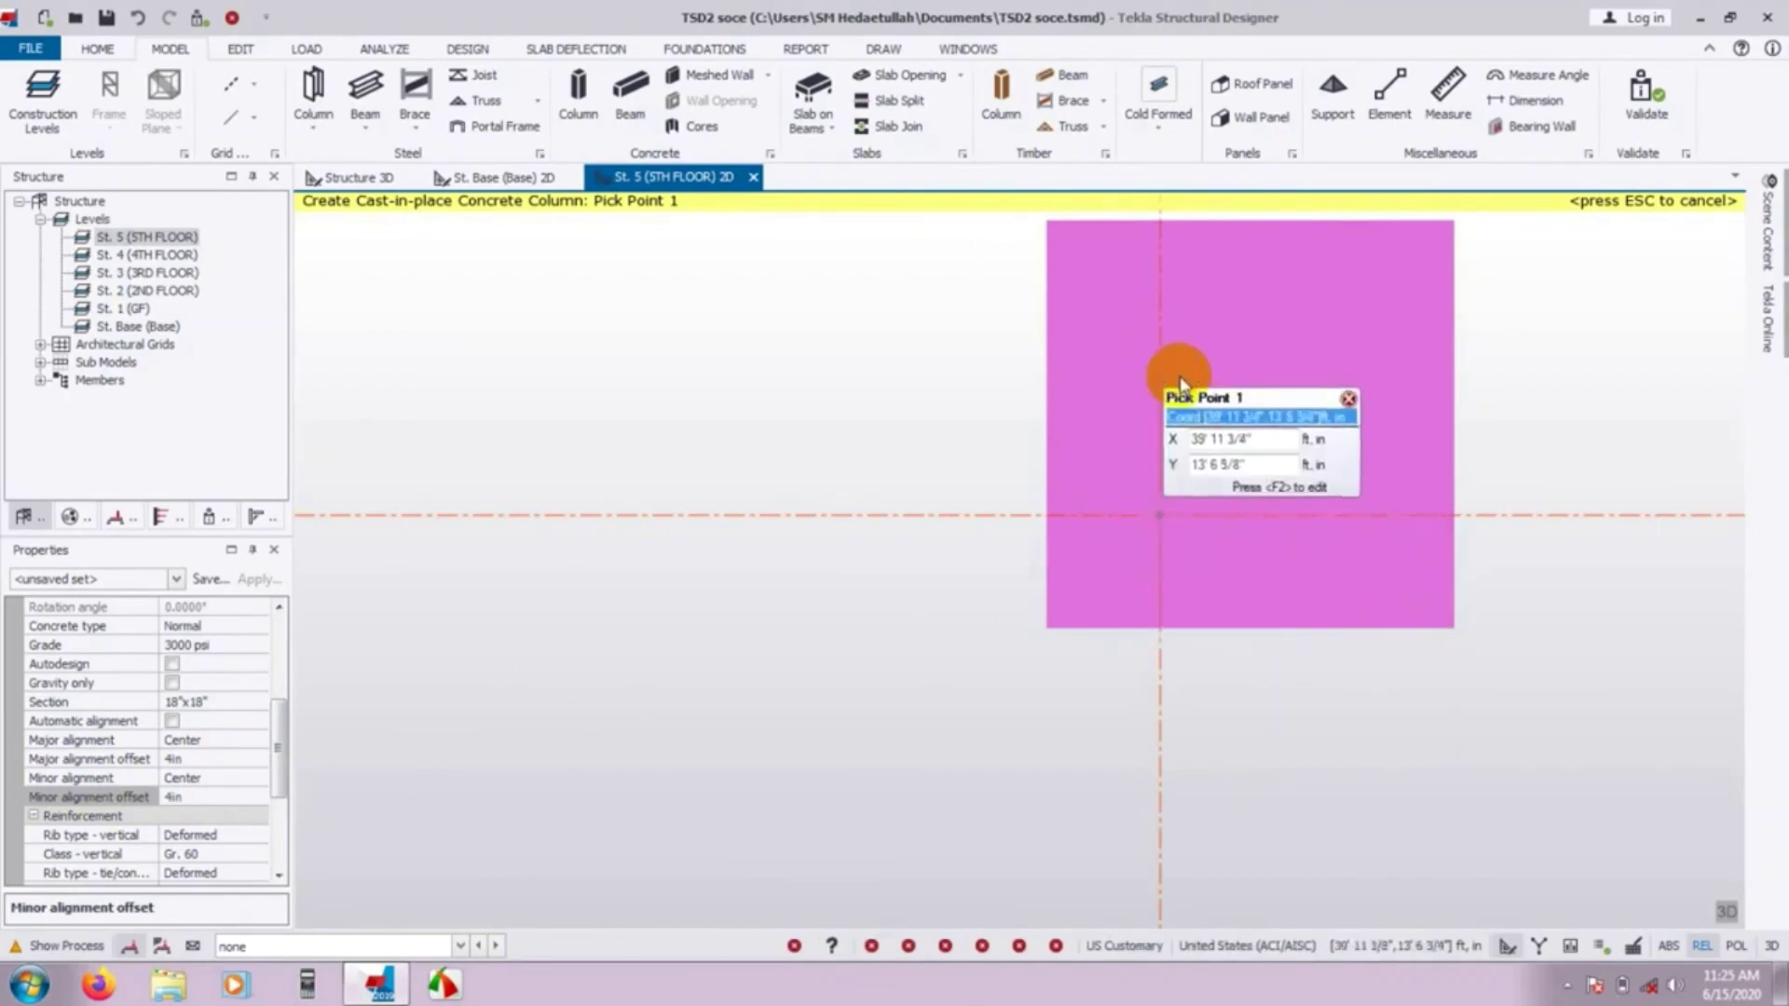
{"action": "scroll", "coordinate": [1220, 407], "scroll_direction": "down", "scroll_amount": 3}
{"action": "scroll", "coordinate": [1223, 415], "scroll_direction": "down", "scroll_amount": 3}
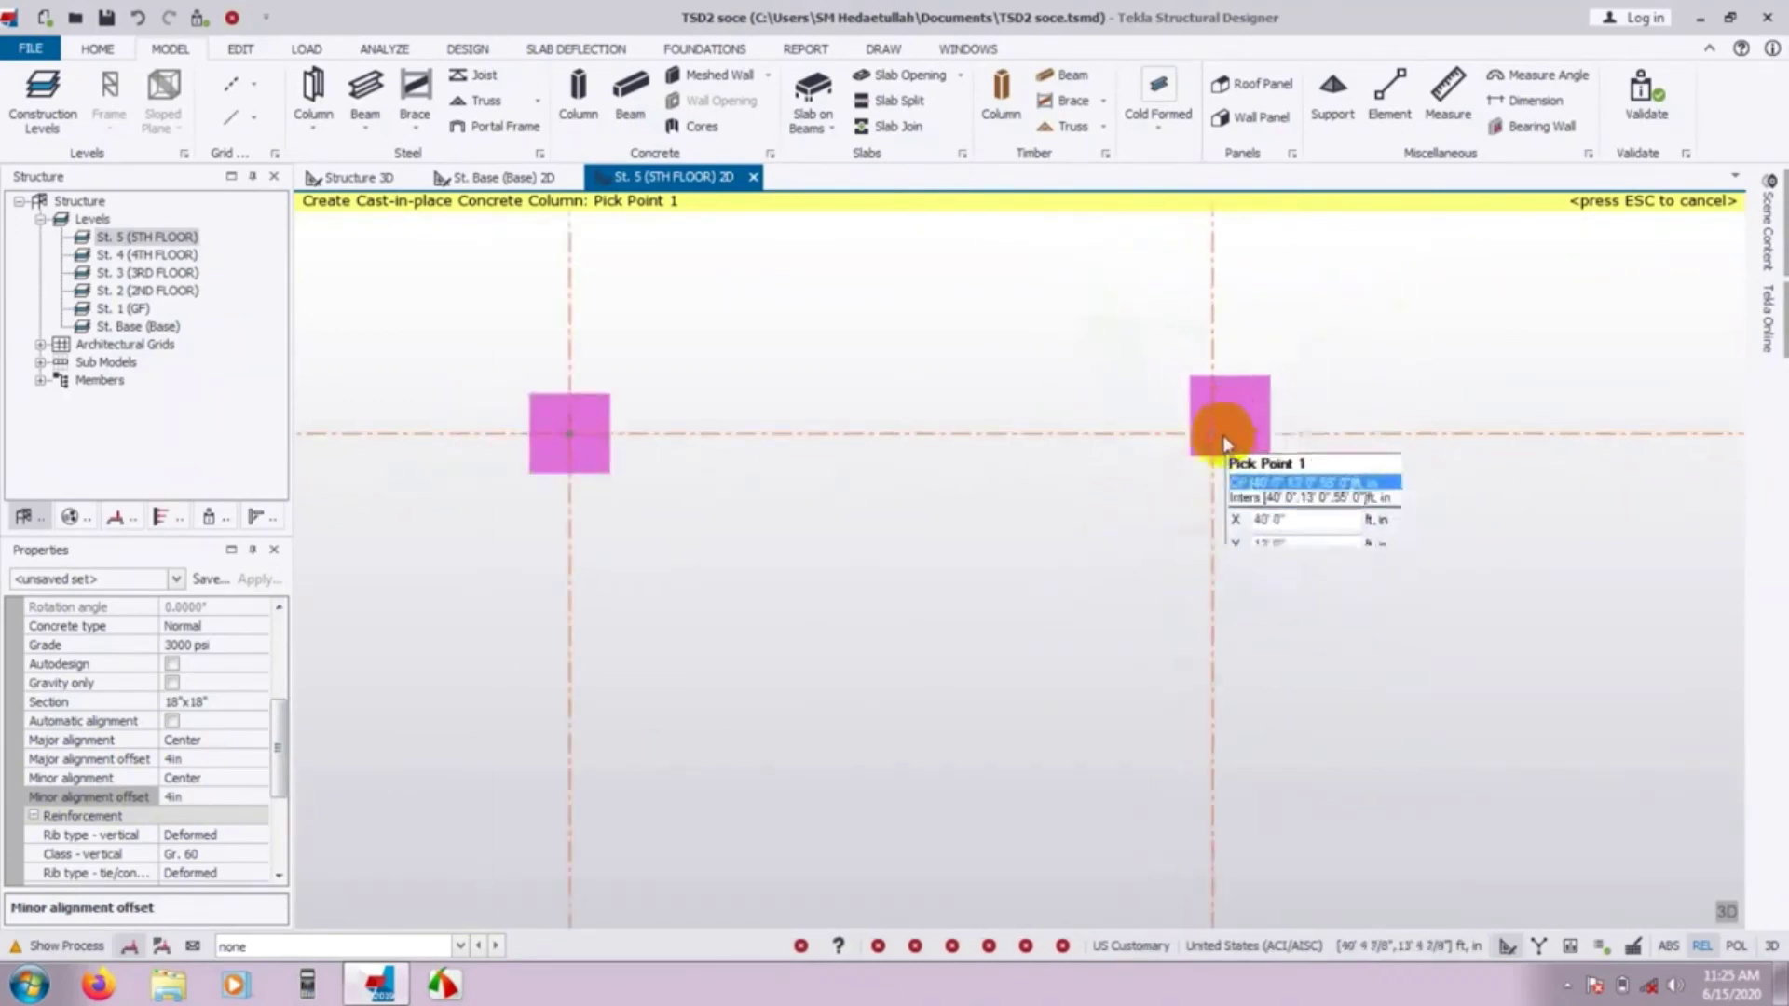
{"action": "scroll", "coordinate": [1230, 415], "scroll_direction": "up", "scroll_amount": 3}
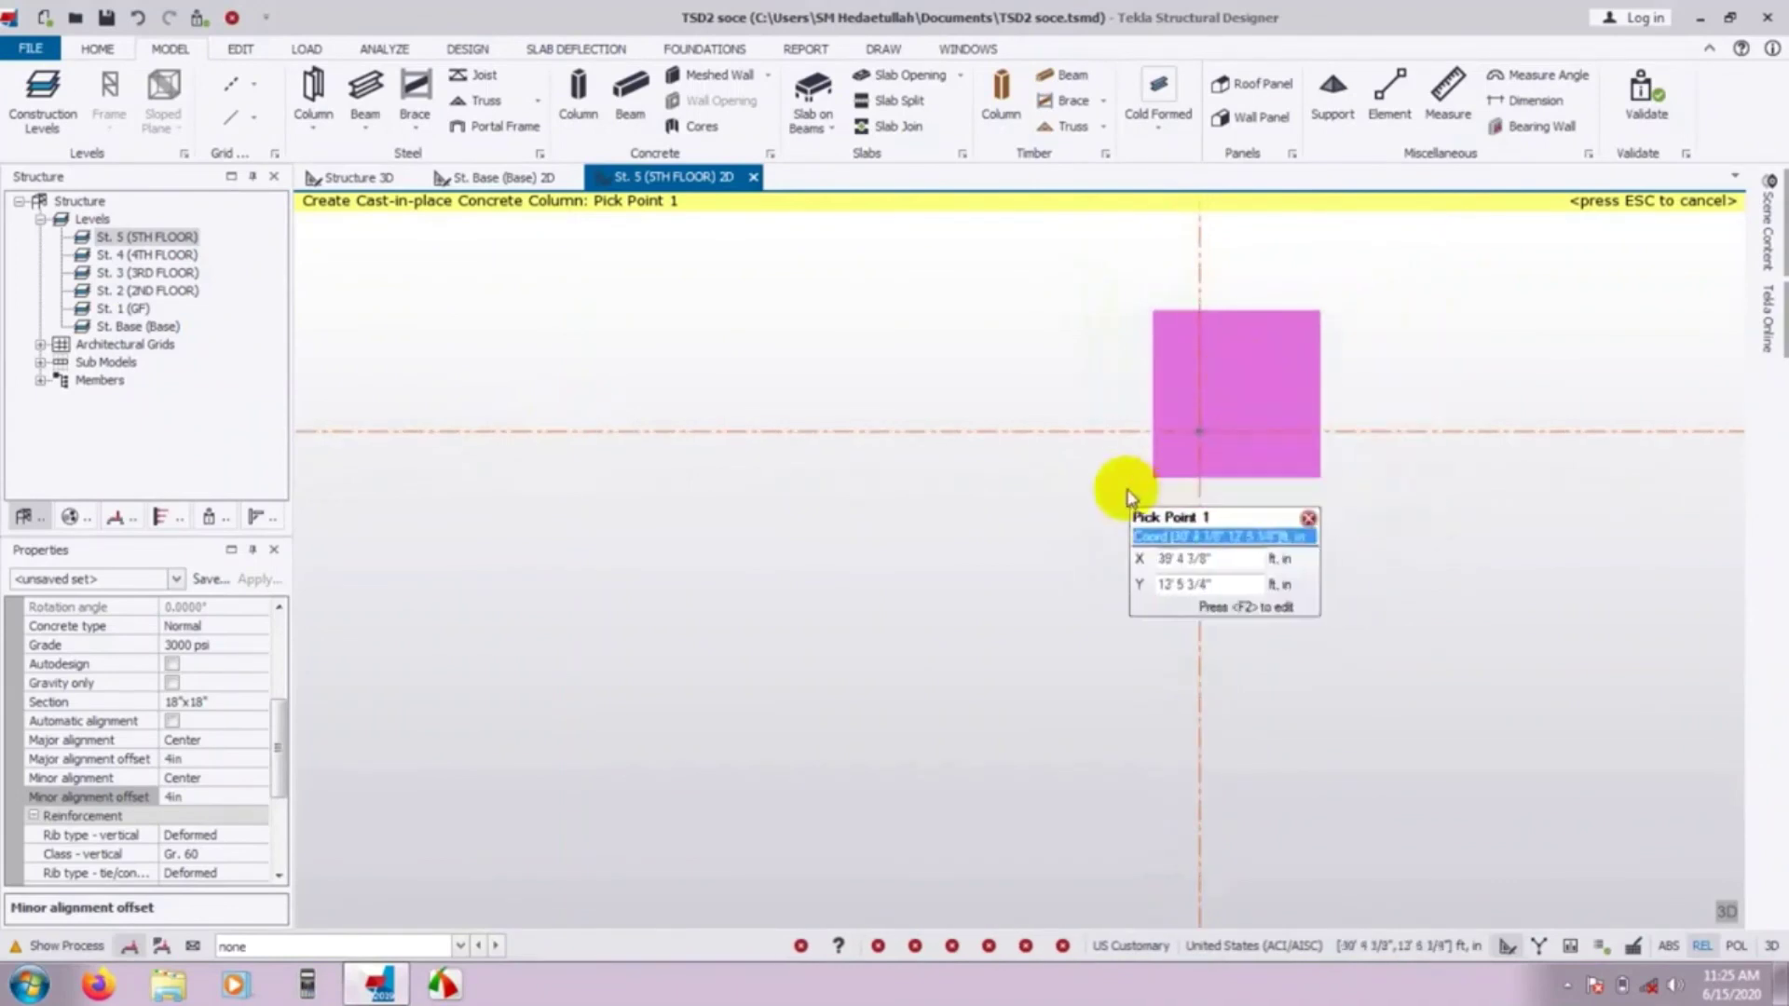
Set both the major and minor alignment offsets to 0 in and place the centred 18"x18" column at grid D/2.
{"action": "left_click", "coordinate": [218, 759]}
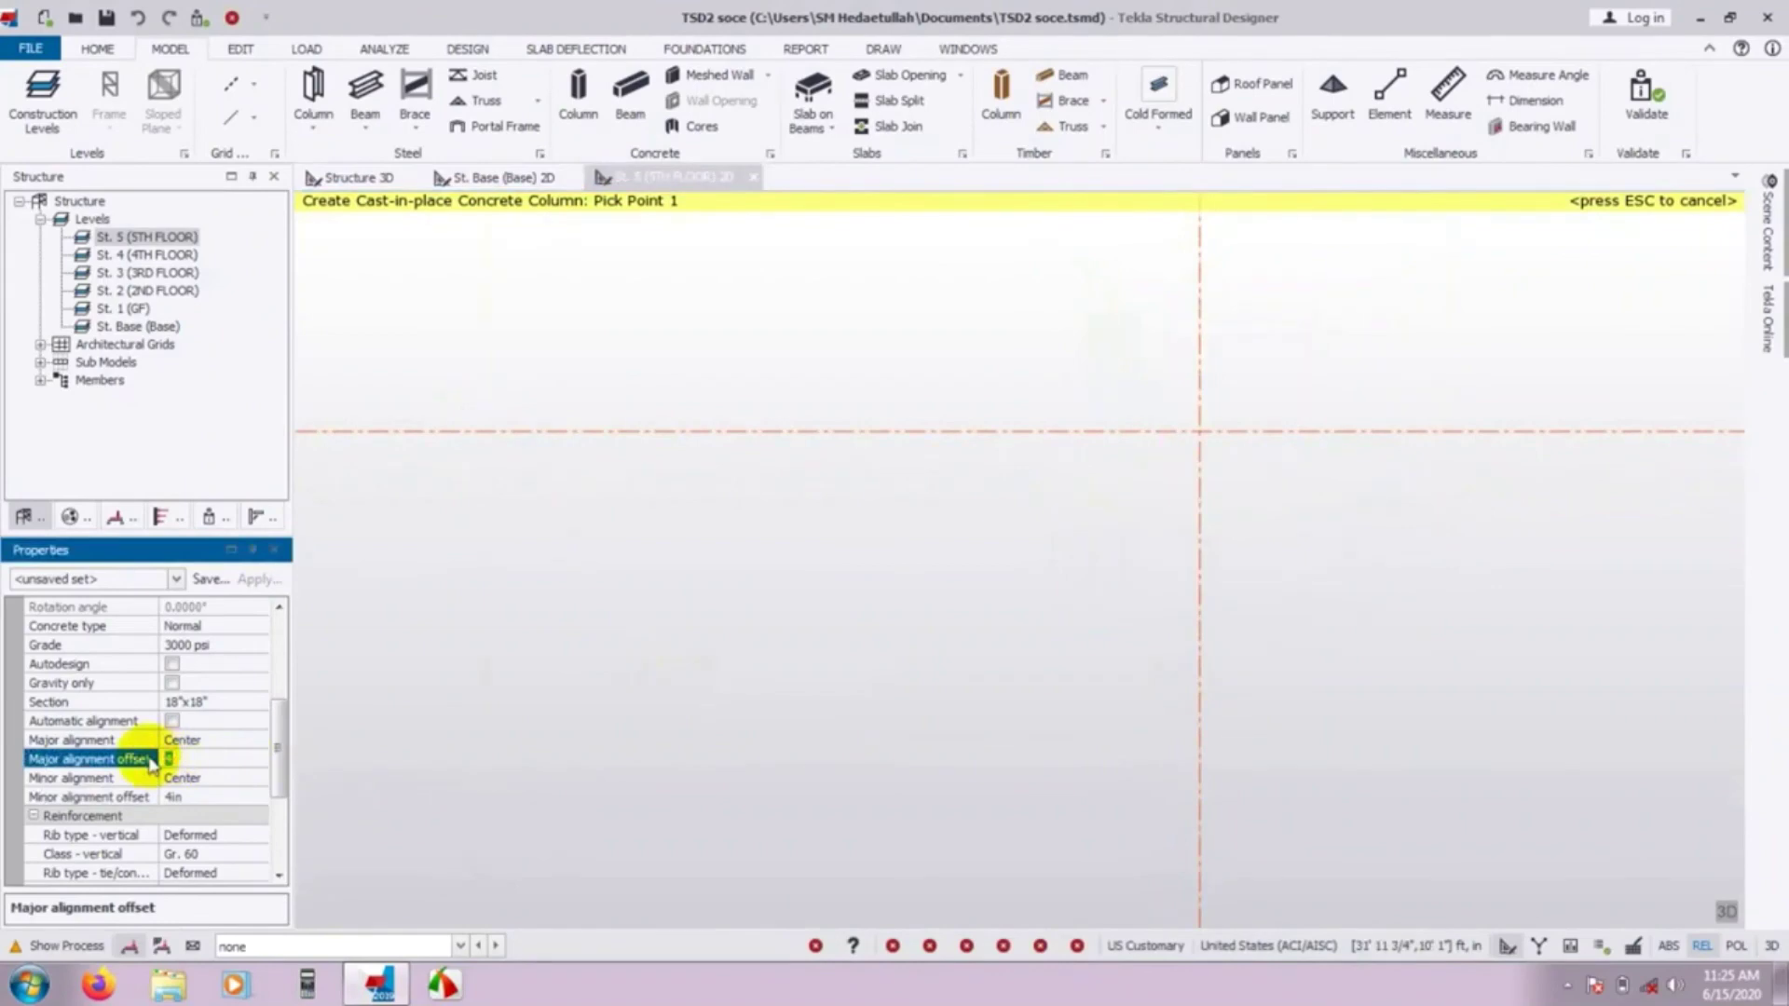
{"action": "left_click", "coordinate": [179, 795]}
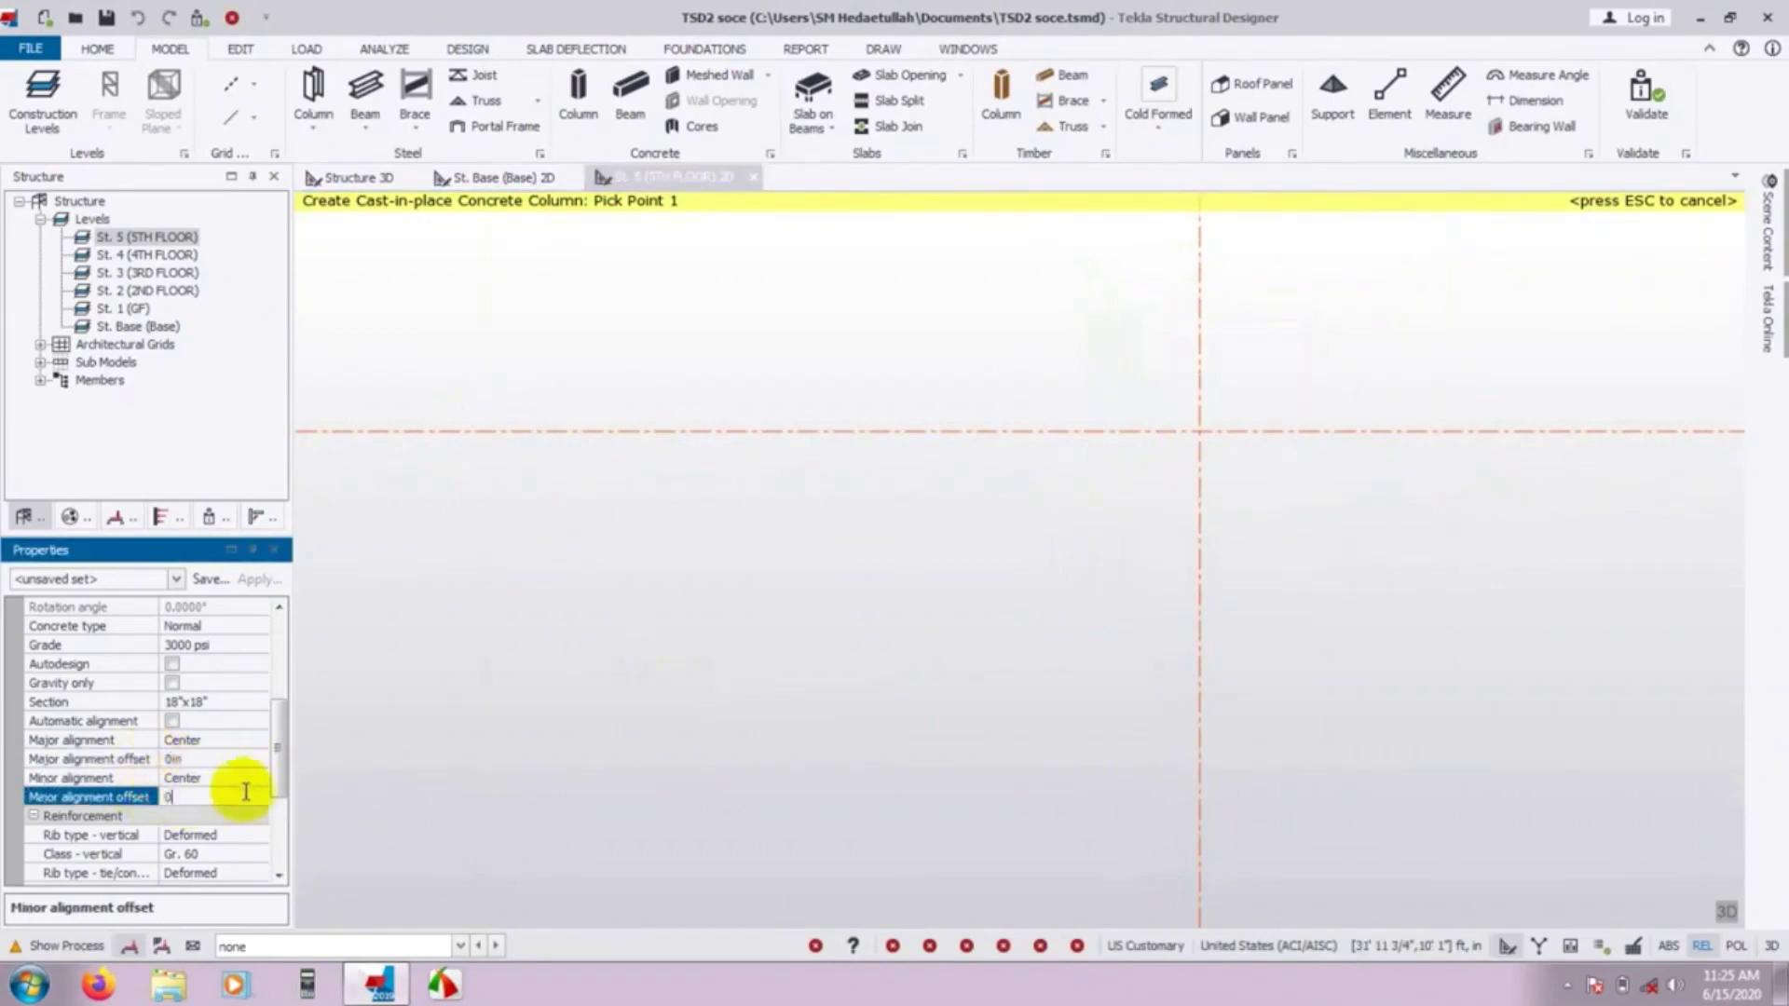
{"action": "left_click", "coordinate": [223, 758]}
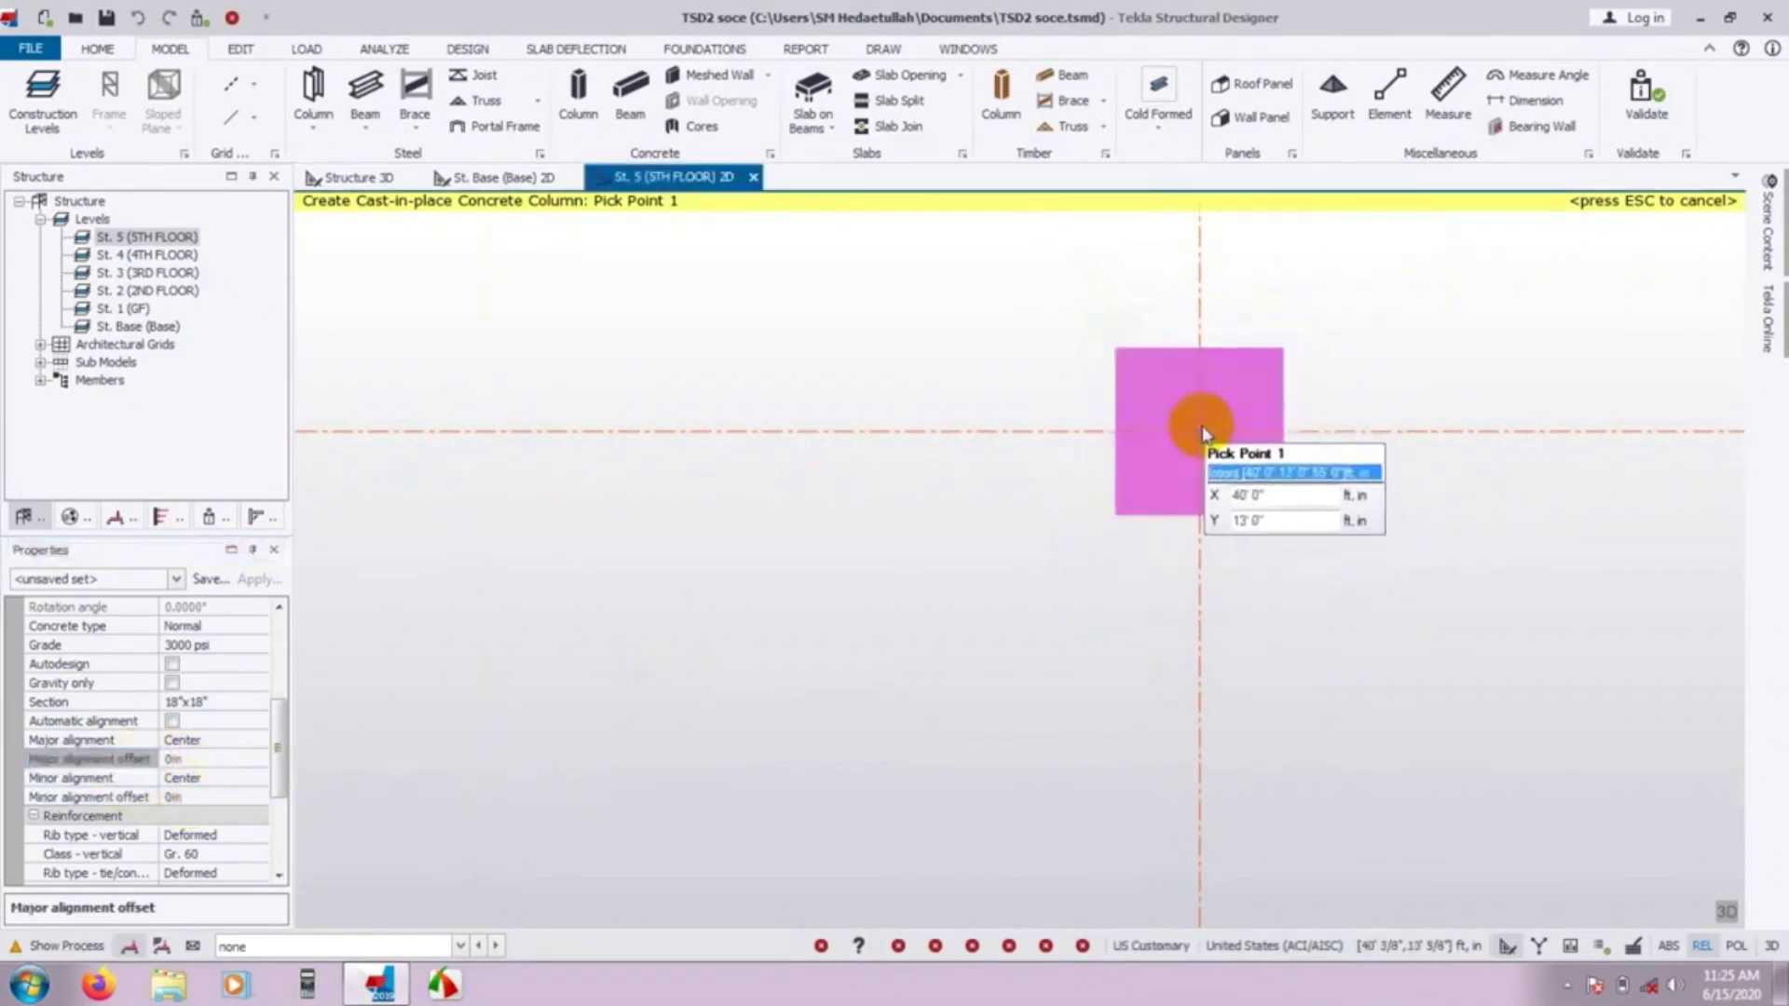
{"action": "scroll", "coordinate": [1137, 519], "scroll_direction": "down", "scroll_amount": 5}
{"action": "scroll", "coordinate": [1121, 518], "scroll_direction": "down", "scroll_amount": 2}
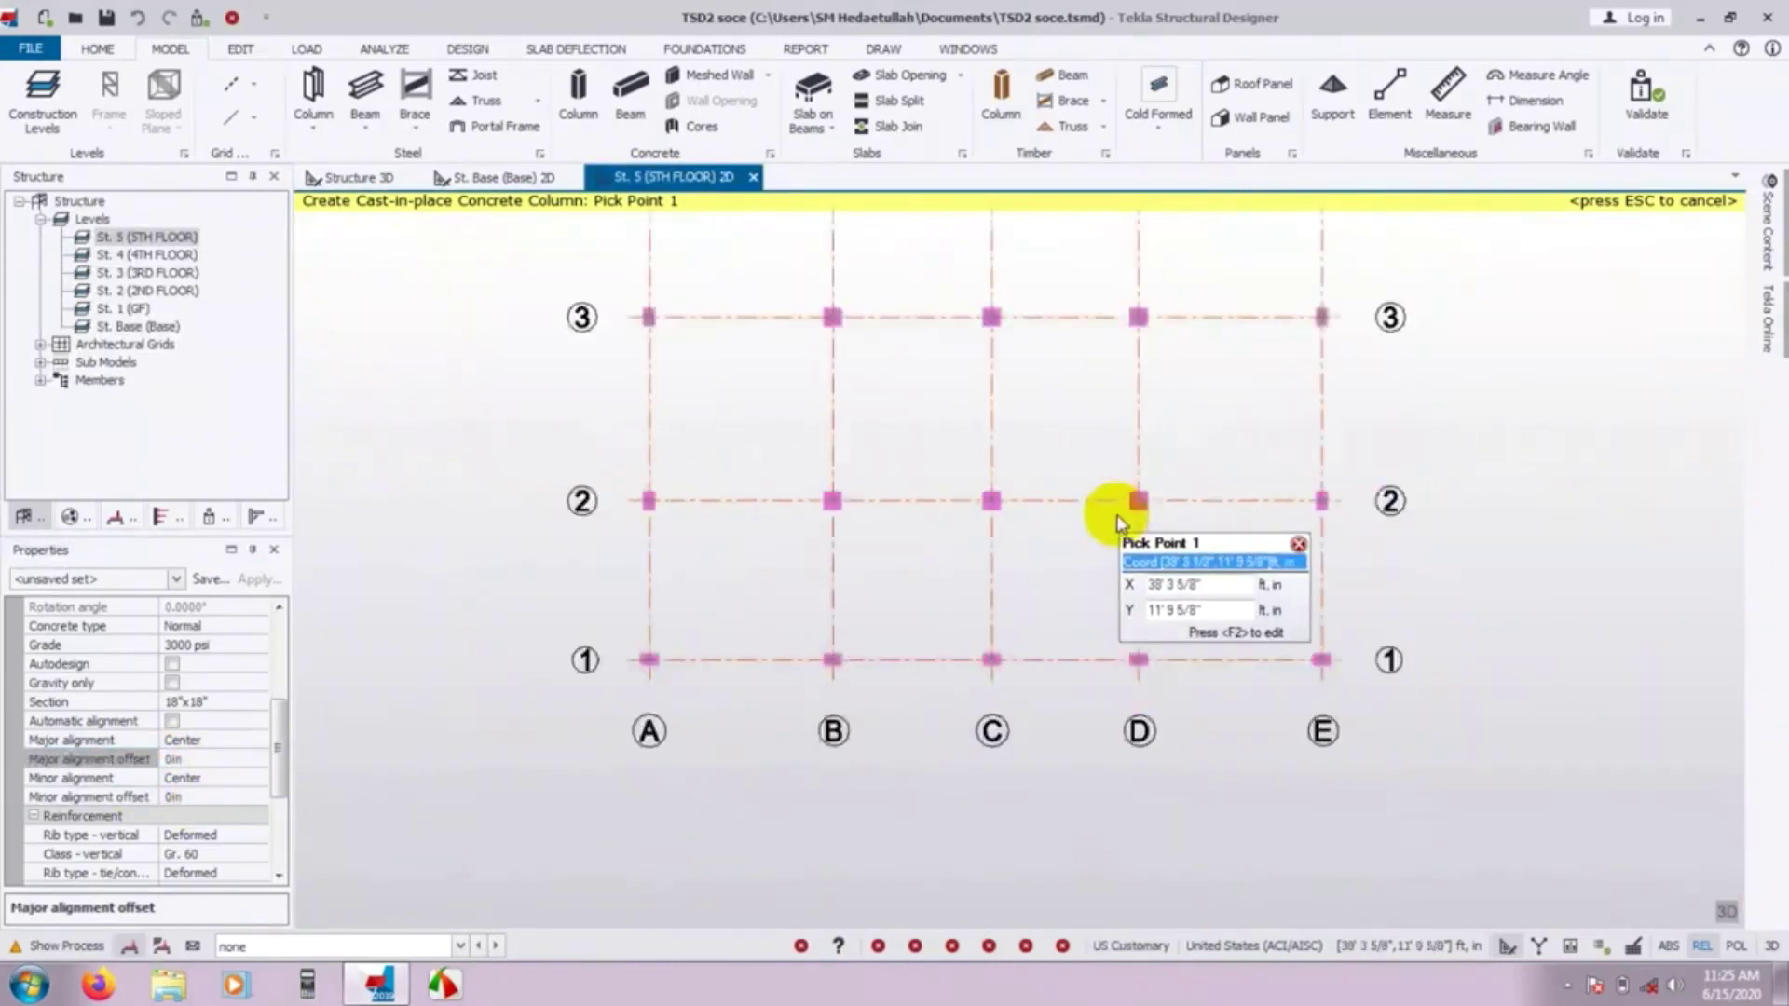
Review the full column layout on the fifth-floor plan and in the 3D structure view, examining the column bases, tops and orientations up close.
{"action": "middle_click_drag", "start_coordinate": [1071, 411], "coordinate": [970, 630]}
{"action": "scroll", "coordinate": [1050, 536], "scroll_direction": "down", "scroll_amount": 3}
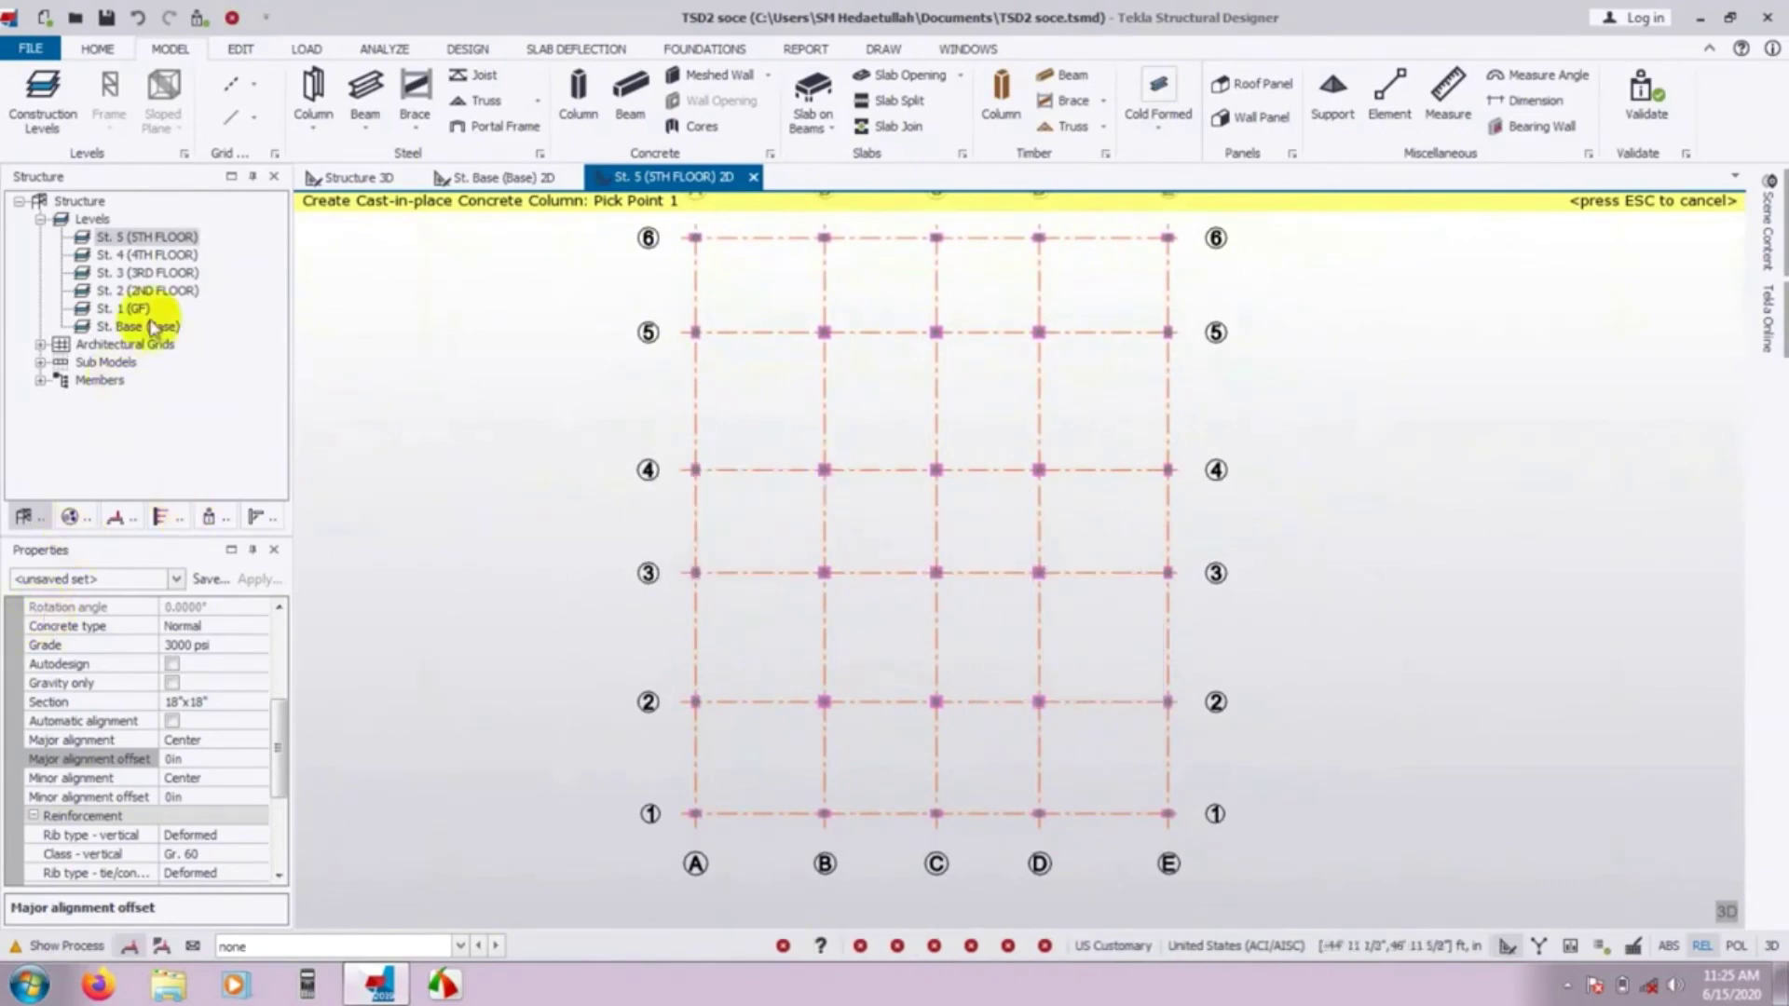
{"action": "left_click", "coordinate": [320, 180]}
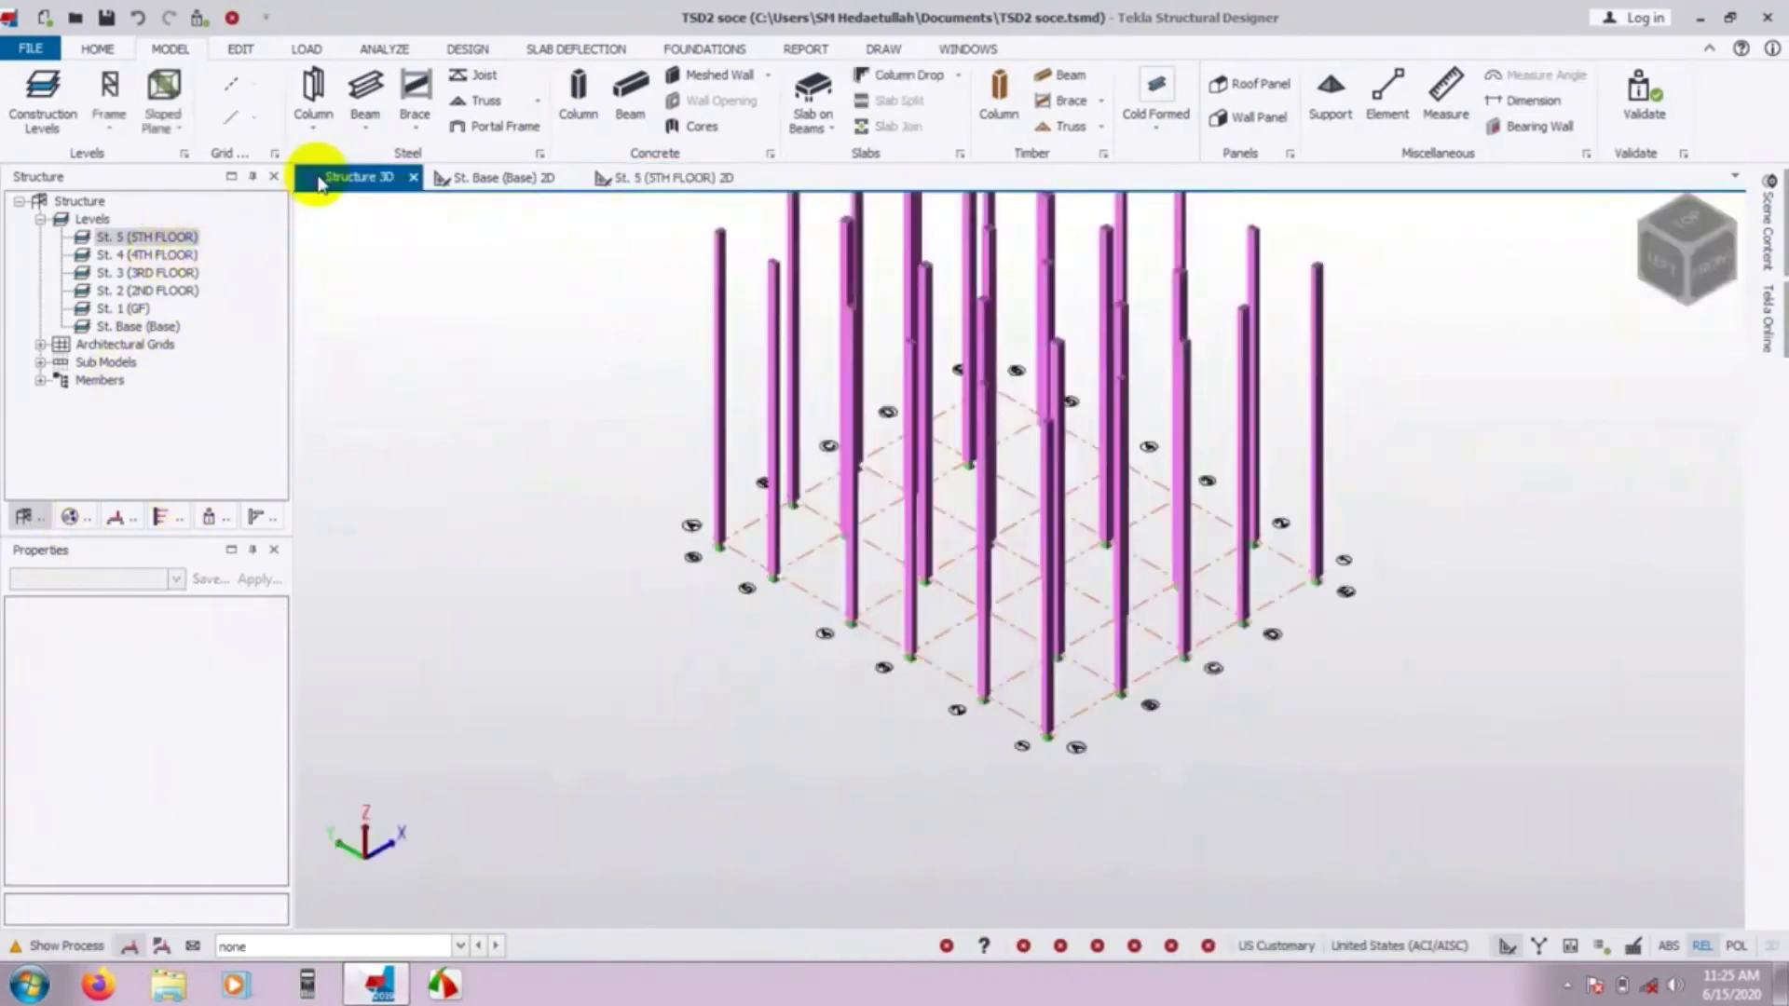
{"action": "middle_click_drag", "start_coordinate": [399, 451], "coordinate": [407, 631]}
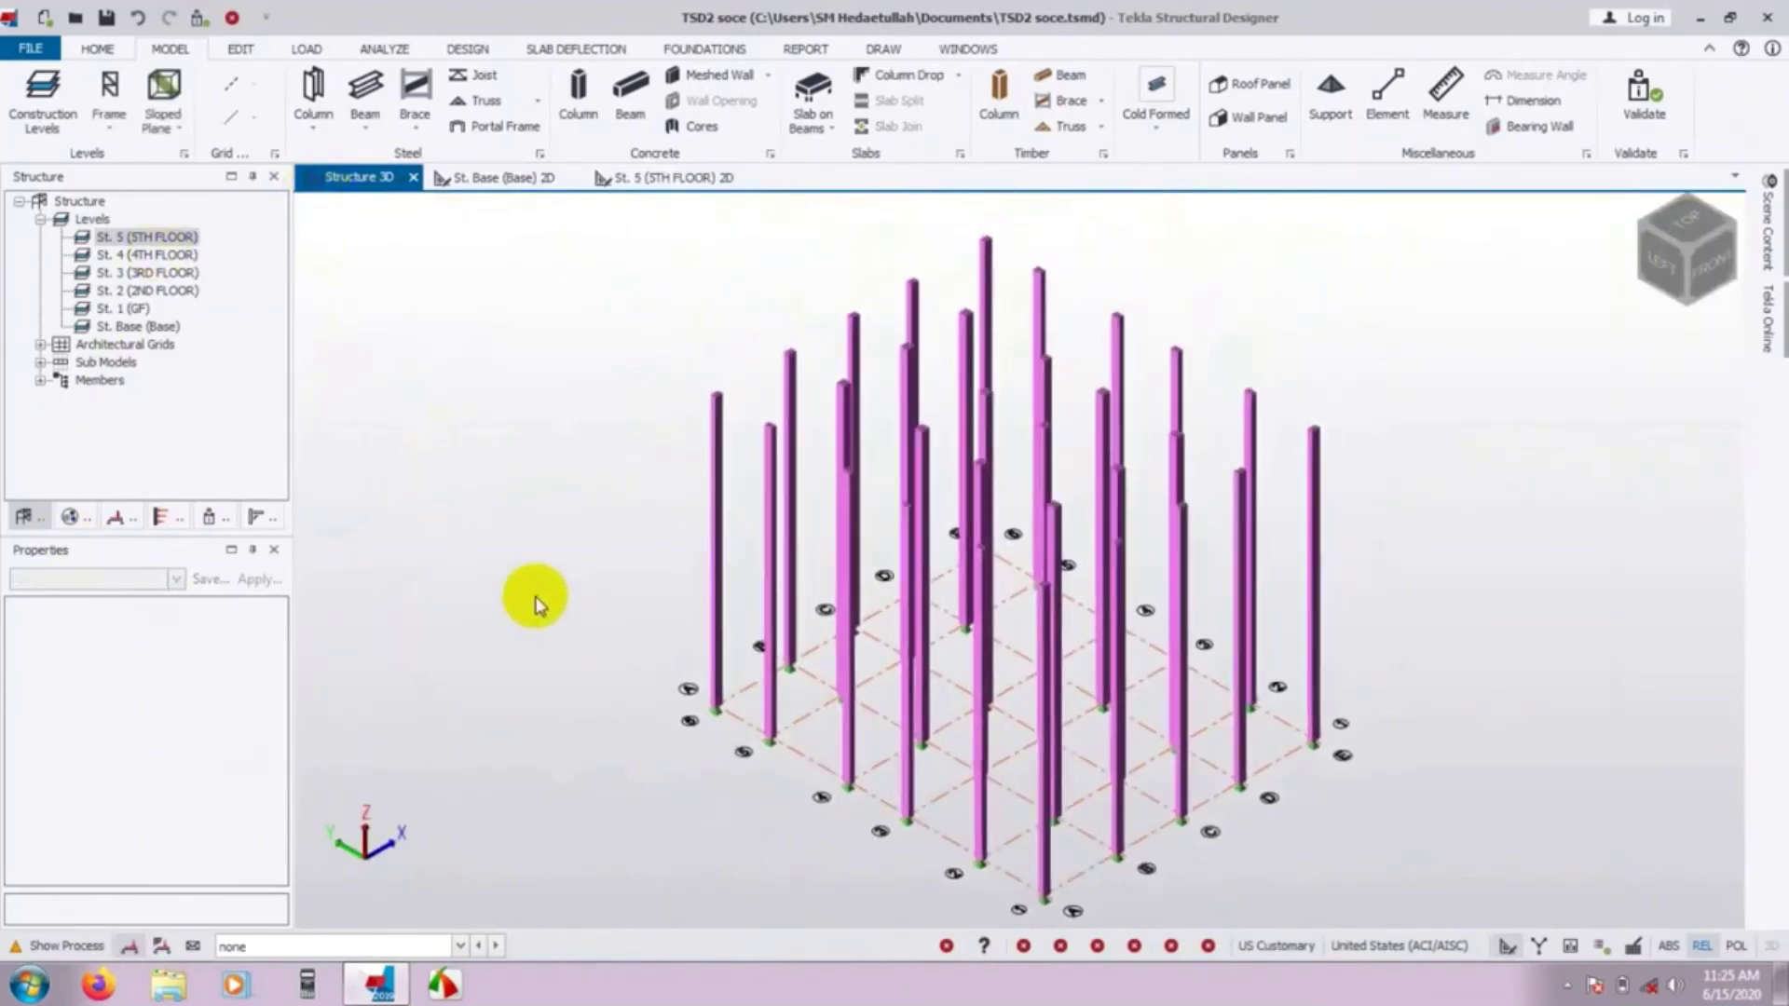
{"action": "middle_click_drag", "start_coordinate": [535, 604], "coordinate": [479, 585]}
{"action": "scroll", "coordinate": [1058, 745], "scroll_direction": "up", "scroll_amount": 10}
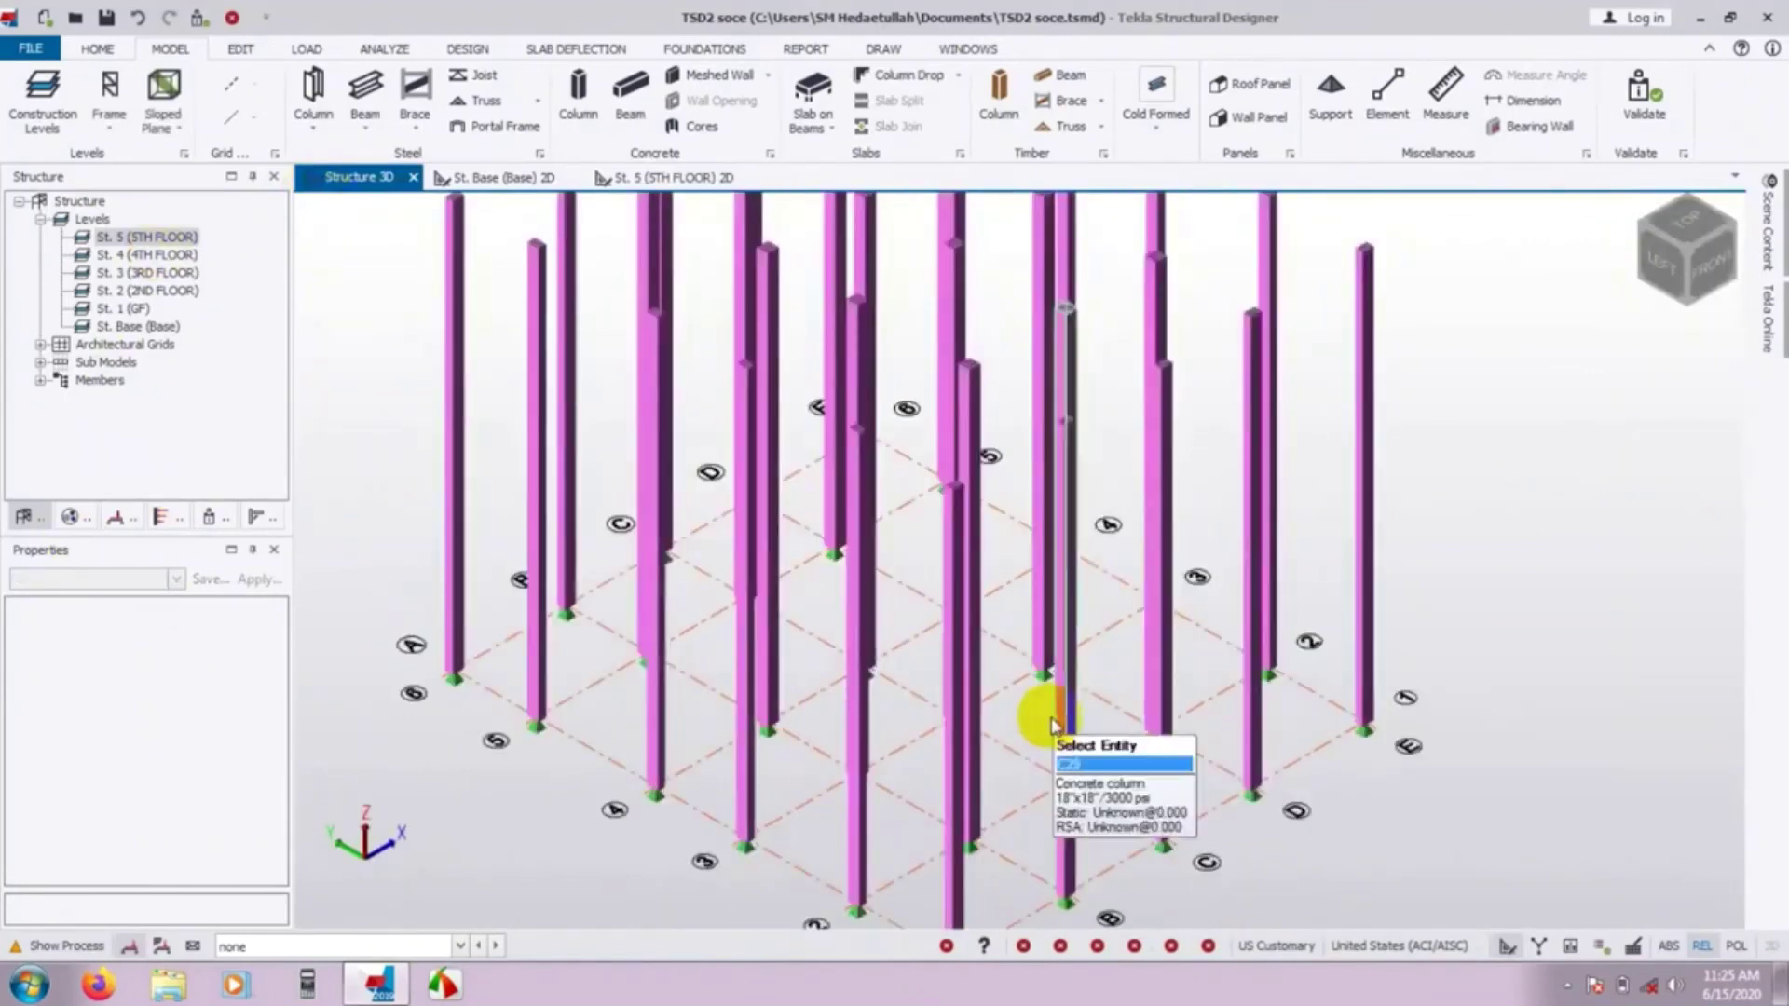
{"action": "scroll", "coordinate": [1489, 676], "scroll_direction": "down", "scroll_amount": 10}
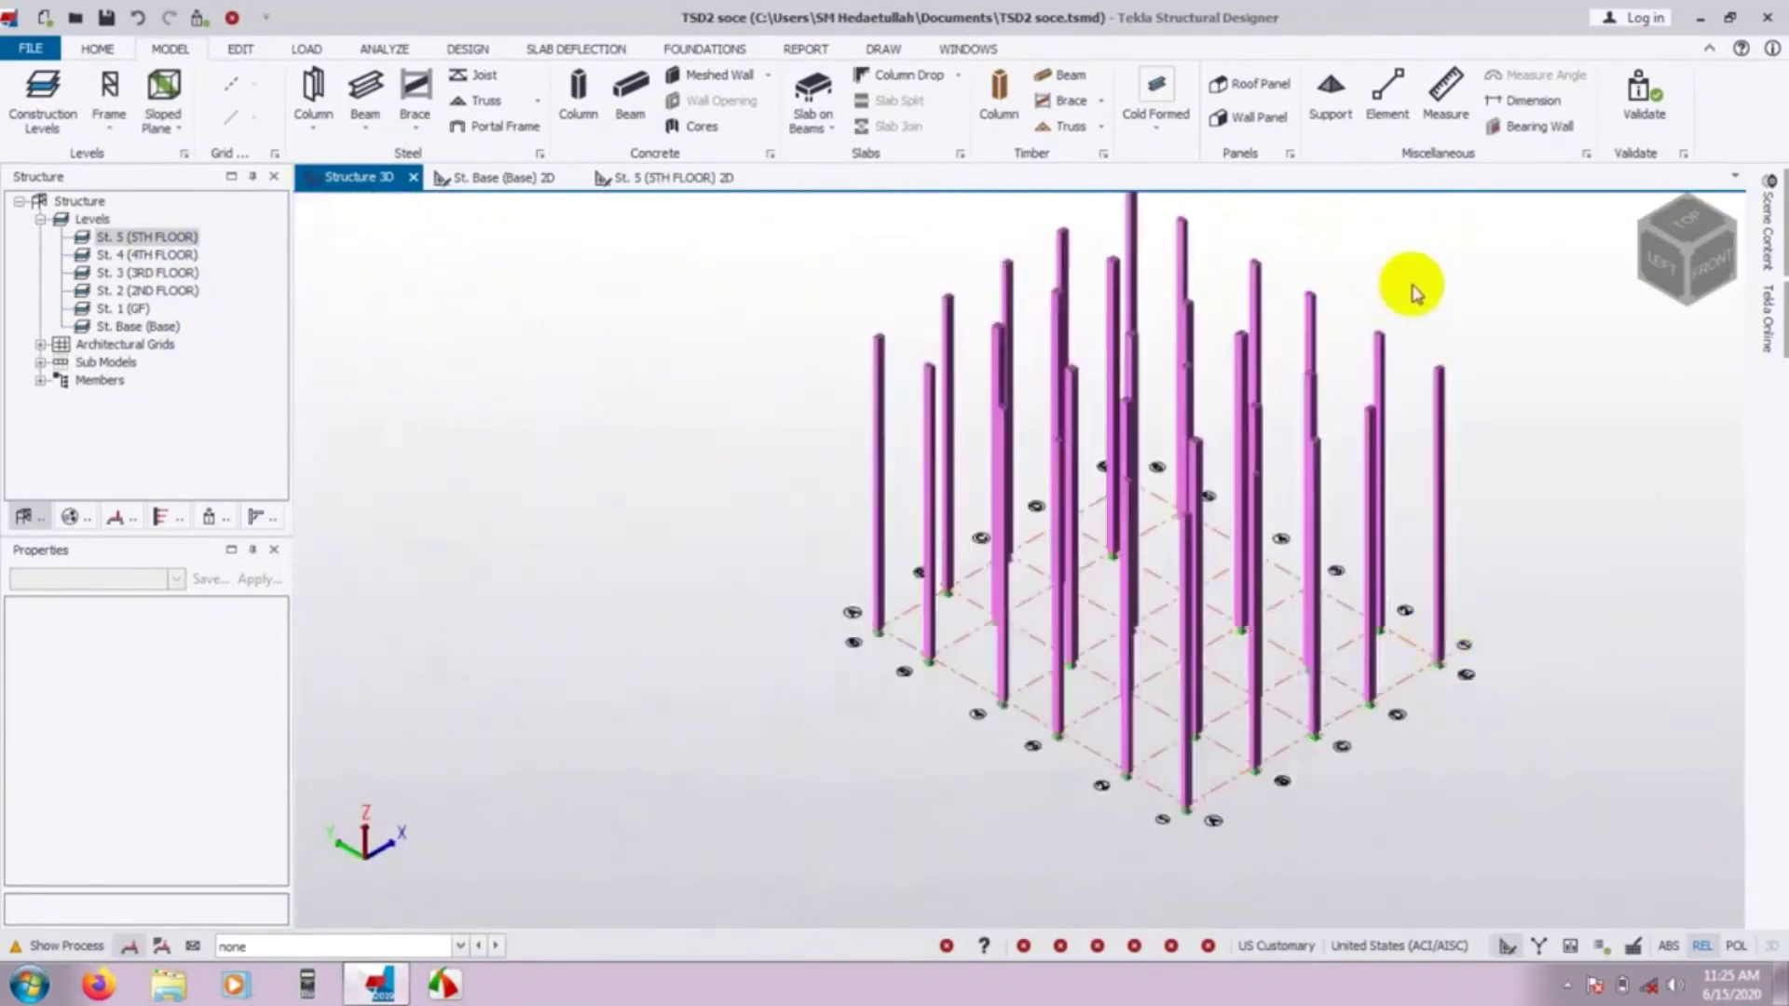
{"action": "middle_click_drag", "start_coordinate": [1406, 288], "coordinate": [1077, 399]}
{"action": "scroll", "coordinate": [591, 478], "scroll_direction": "up", "scroll_amount": 10}
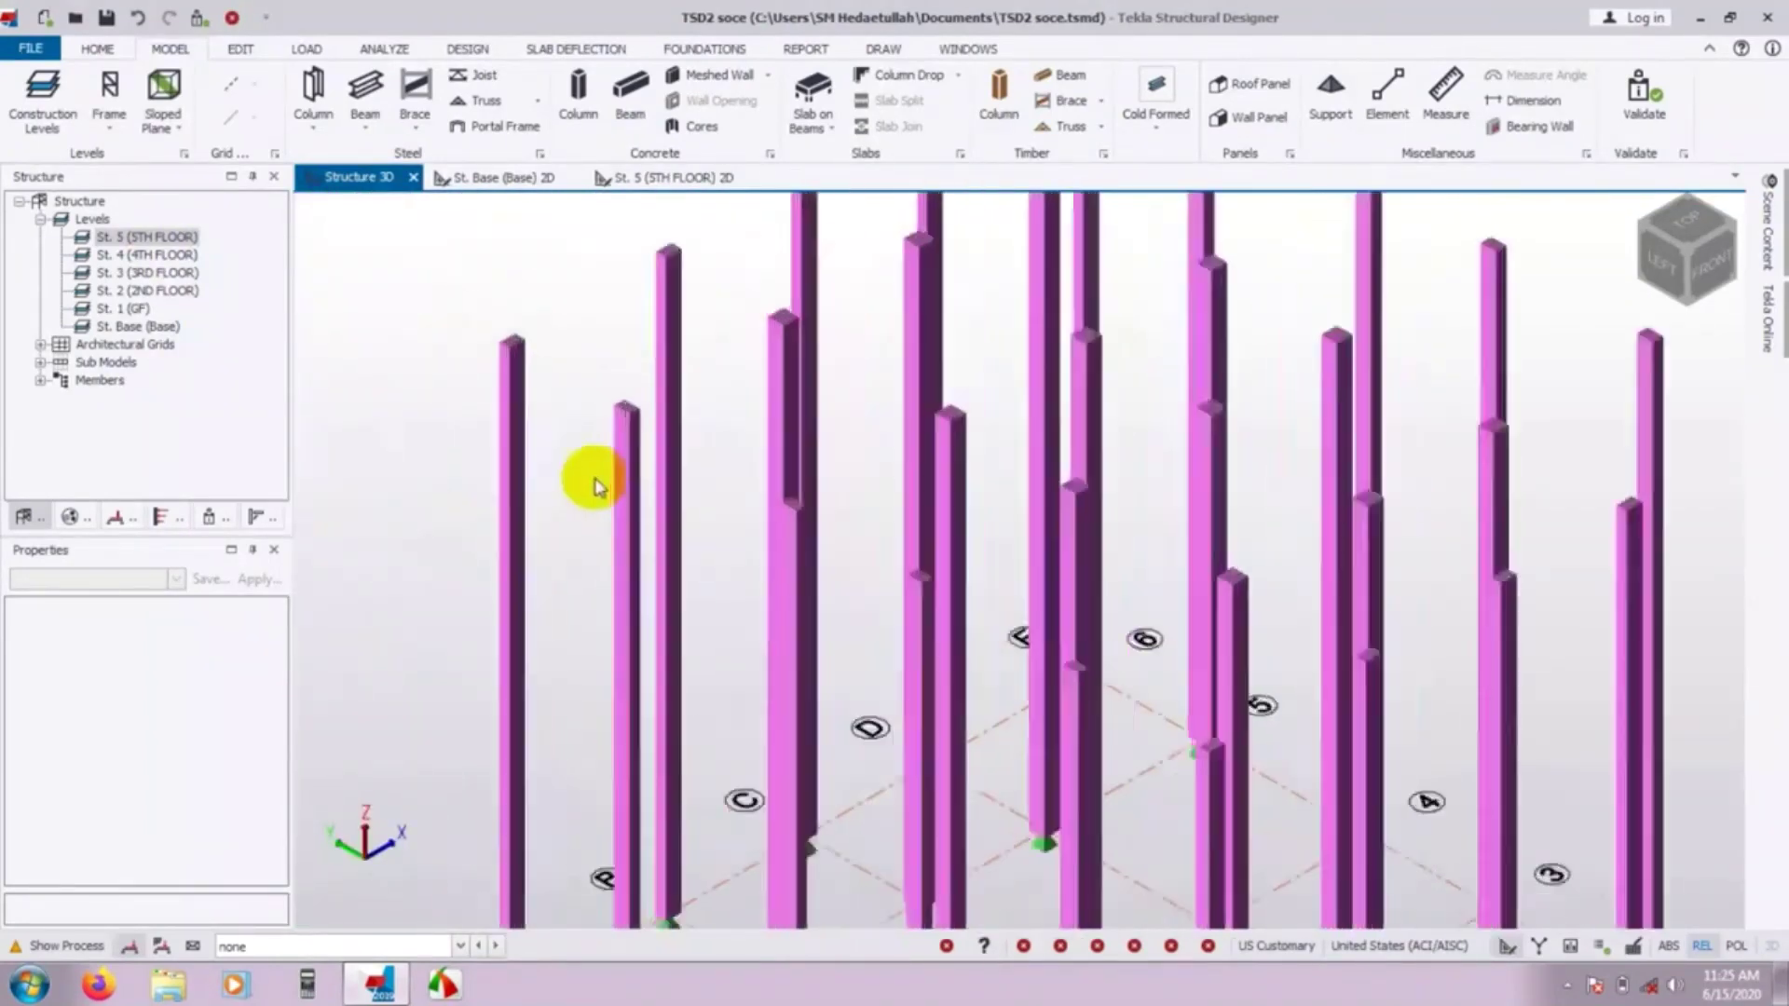
{"action": "middle_click_drag", "start_coordinate": [551, 484], "coordinate": [697, 716]}
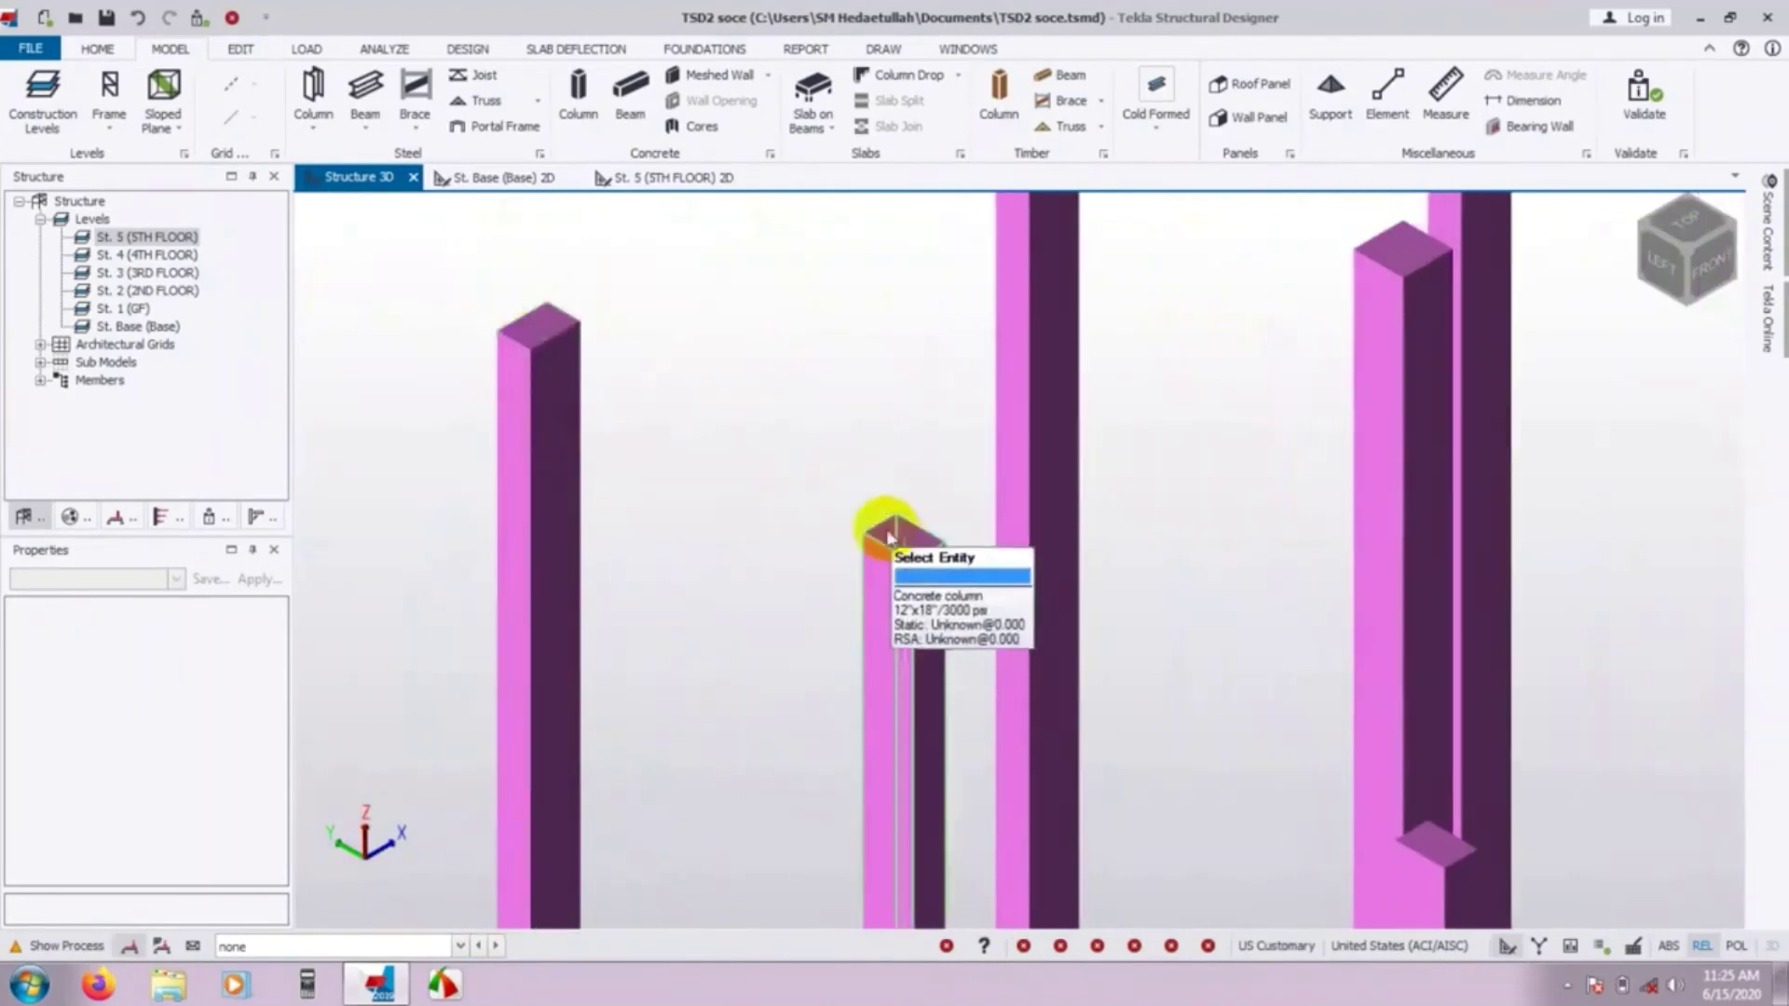
{"action": "scroll", "coordinate": [500, 288], "scroll_direction": "up", "scroll_amount": 5}
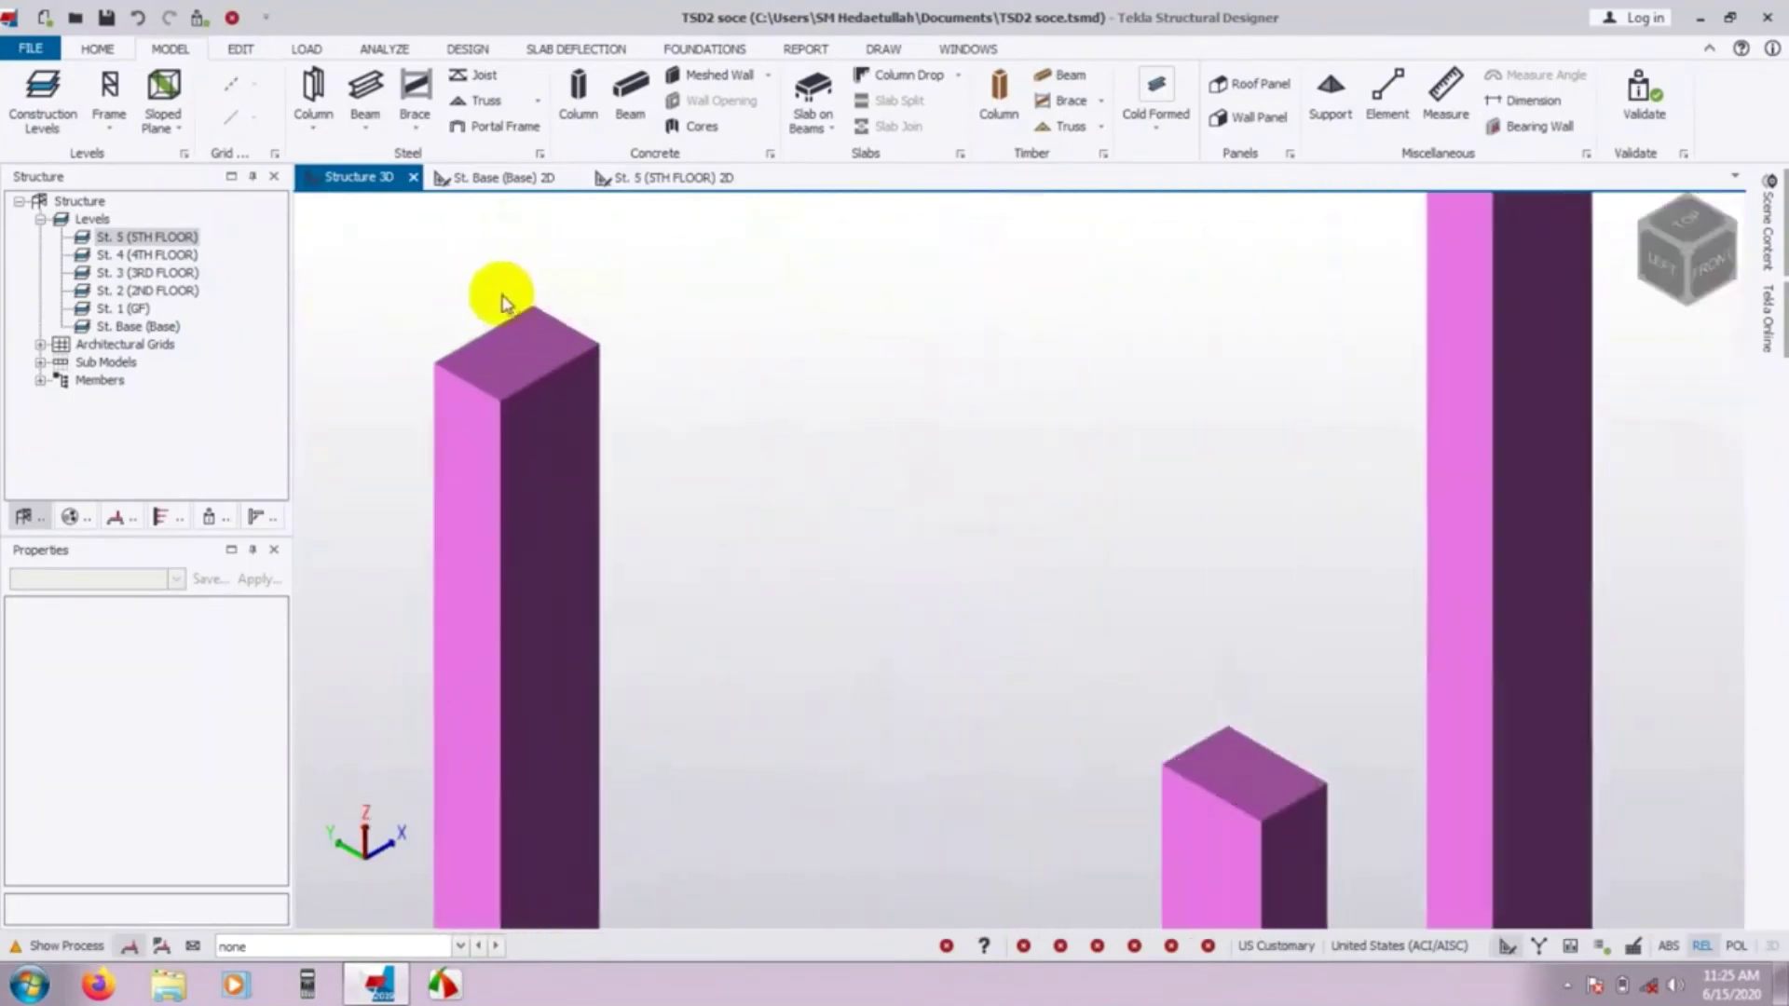
{"action": "scroll", "coordinate": [447, 494], "scroll_direction": "down", "scroll_amount": 8}
{"action": "scroll", "coordinate": [839, 503], "scroll_direction": "down", "scroll_amount": 10}
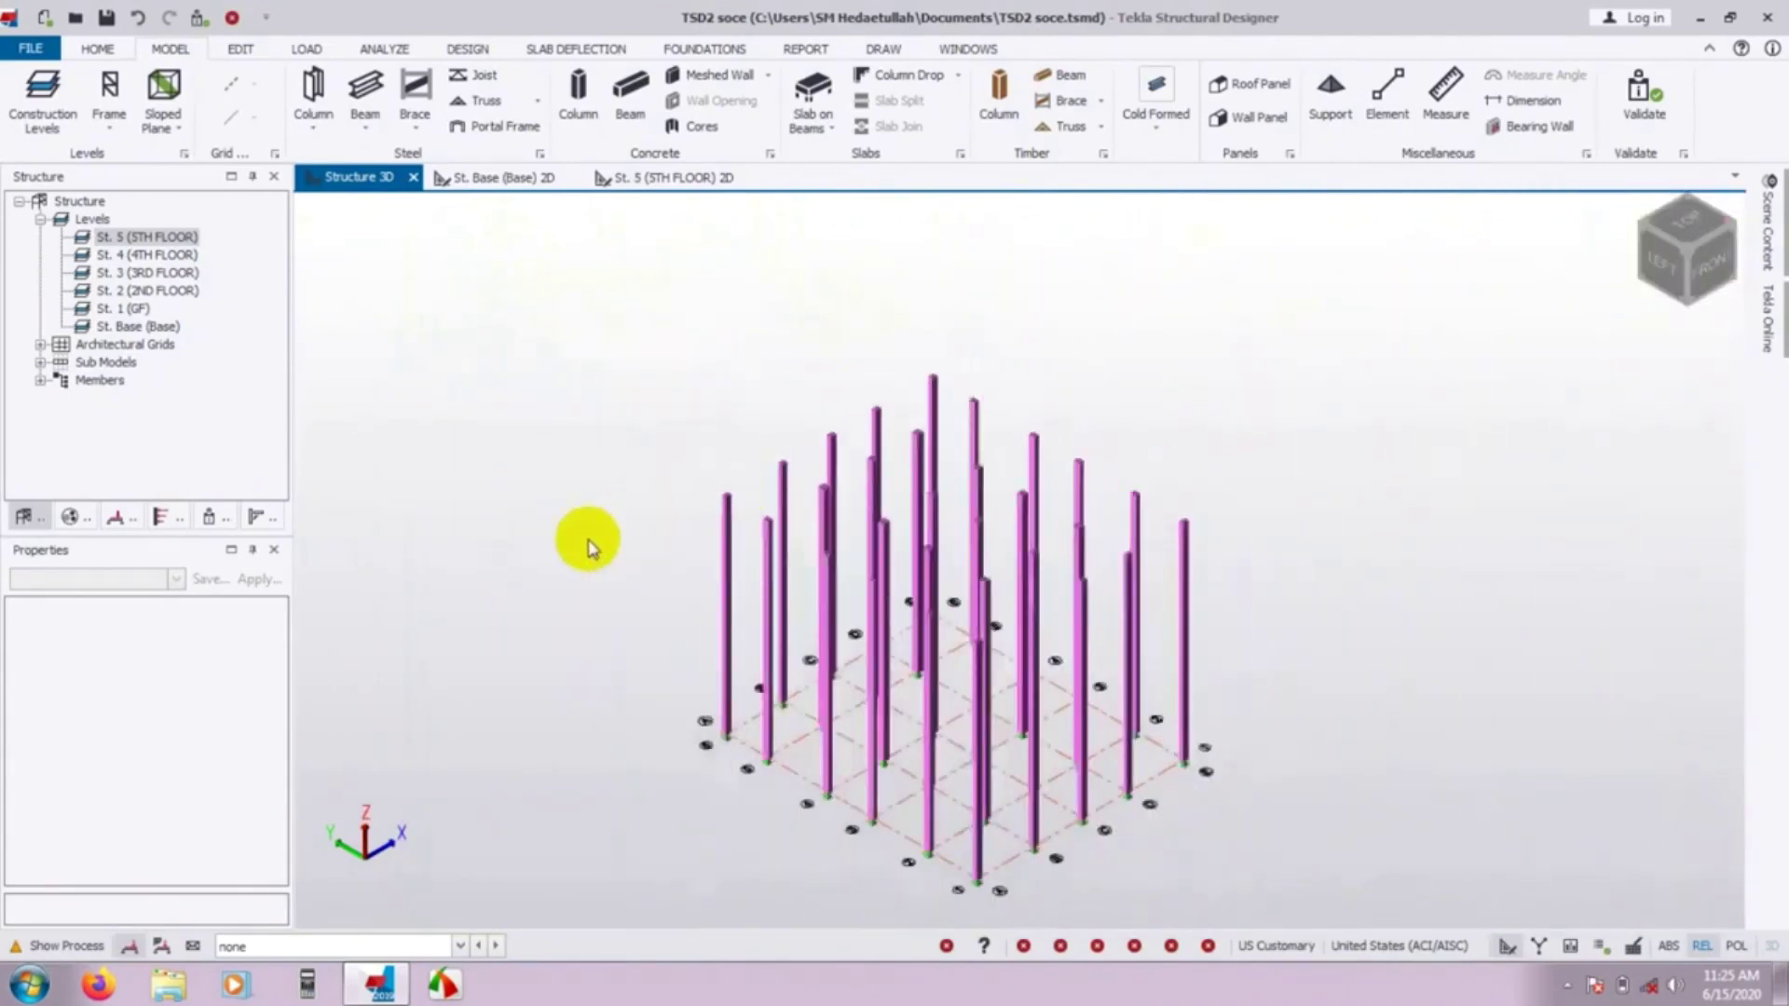
{"action": "middle_click_drag", "start_coordinate": [587, 531], "coordinate": [578, 438]}
{"action": "mouse_move", "coordinate": [762, 582]}
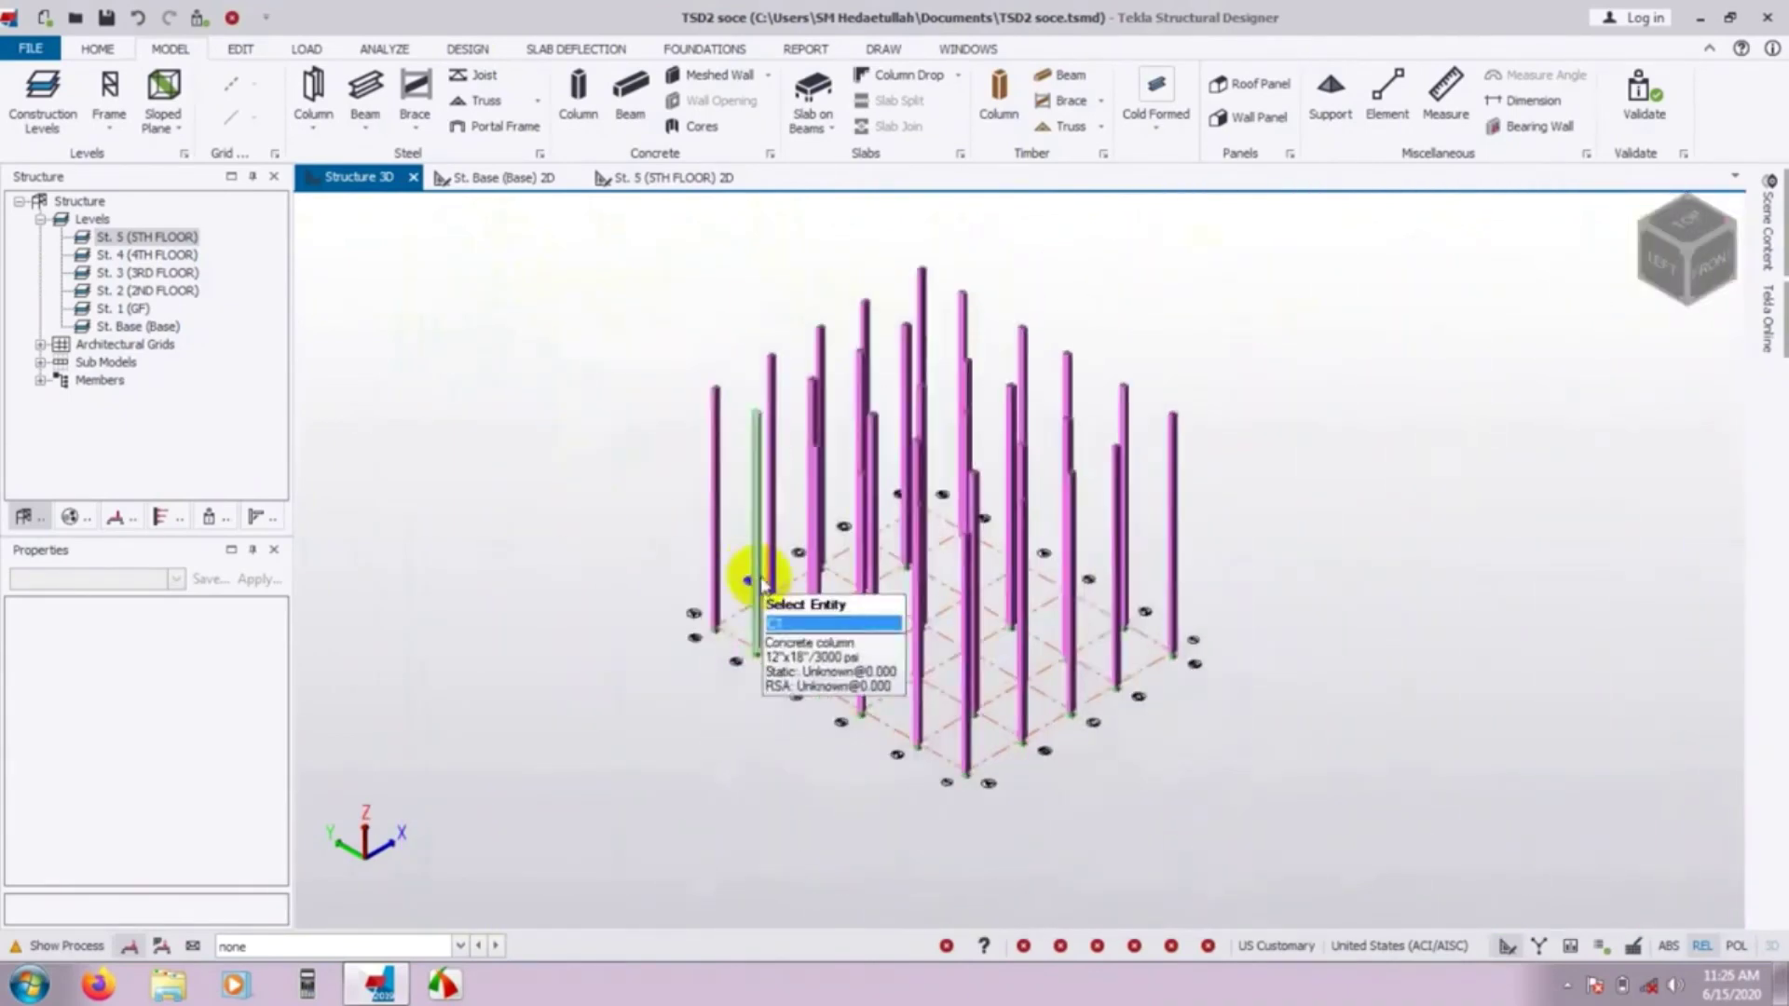